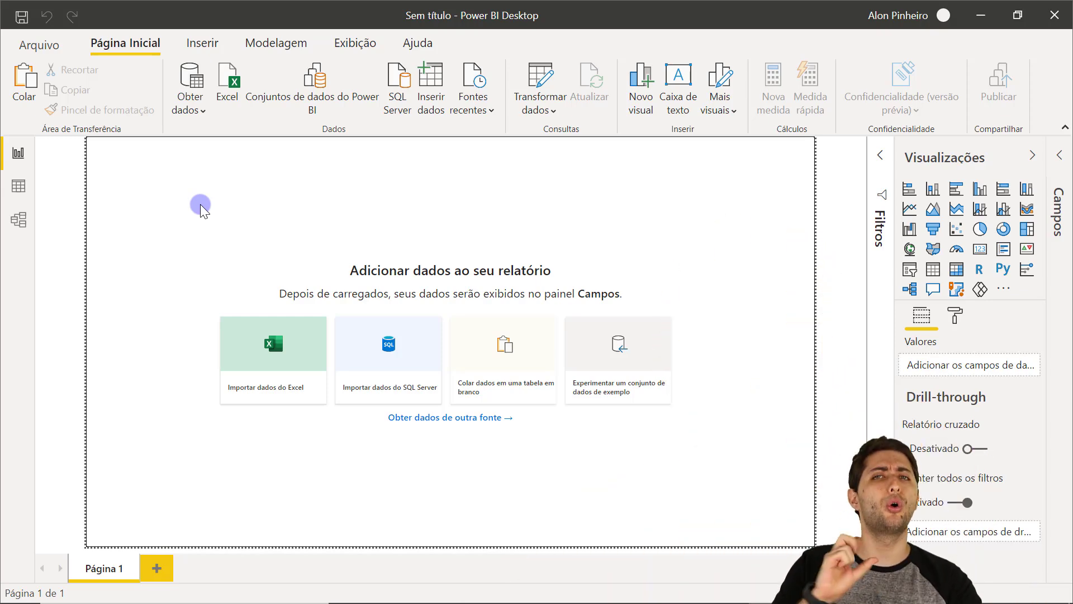
# Switch to the Exemplo 1 workbook in Excel and examine each column of the BaseVendas sheet, from SKU to Código Cliente
pyautogui.moveTo(655, 601)
pyautogui.click(693, 586)
pyautogui.click(179, 240)
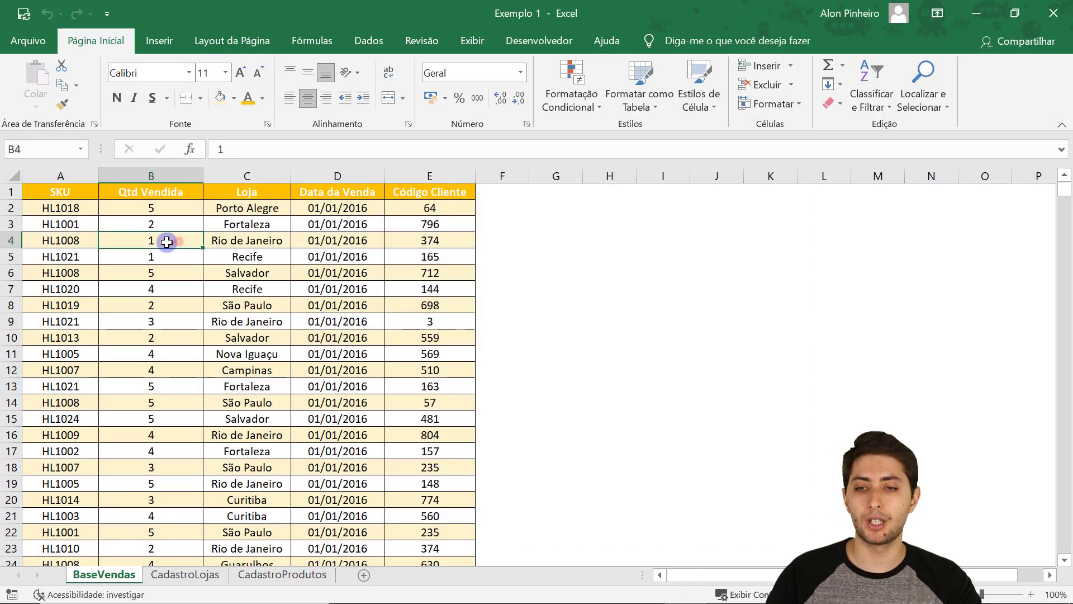
pyautogui.scroll(1, 121, 245)
pyautogui.moveTo(65, 192); pyautogui.dragTo(522, 431)
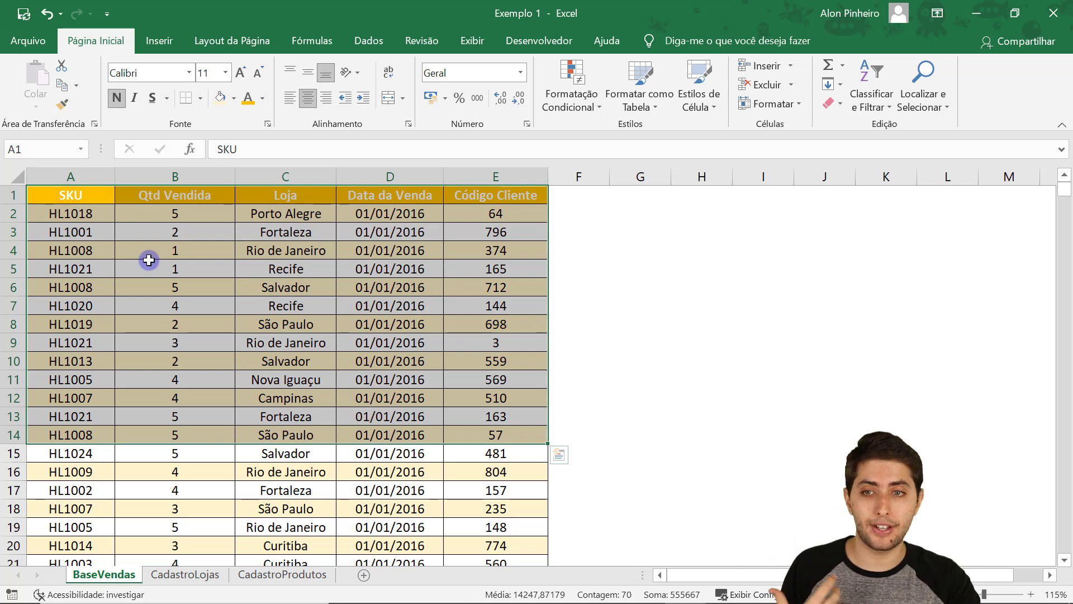
pyautogui.moveTo(83, 195); pyautogui.dragTo(98, 283)
pyautogui.moveTo(159, 196); pyautogui.dragTo(183, 305)
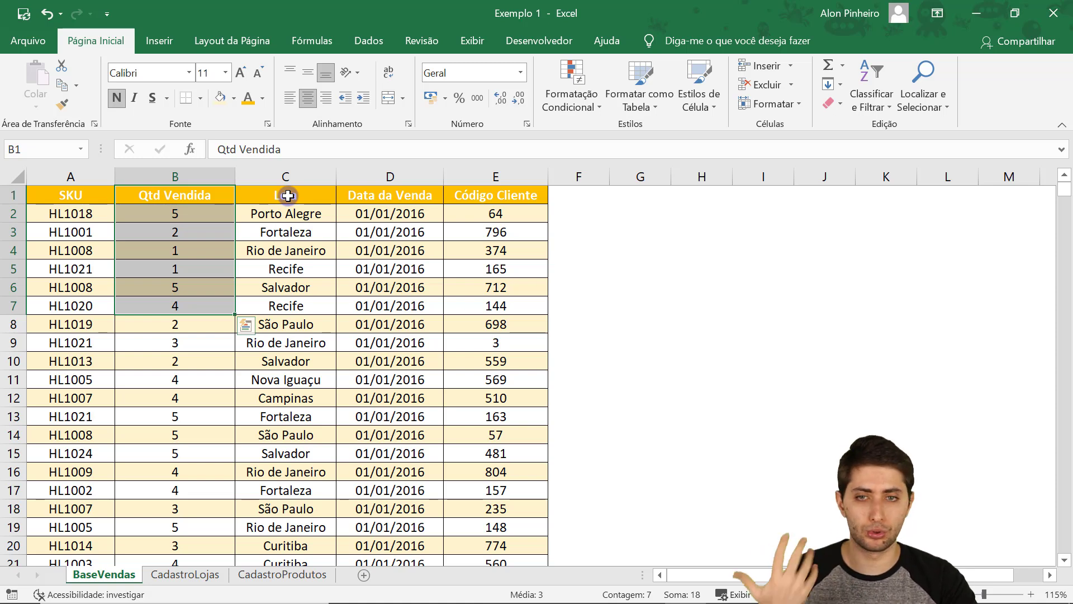
pyautogui.moveTo(287, 195); pyautogui.dragTo(327, 308)
pyautogui.moveTo(363, 196); pyautogui.dragTo(390, 249)
pyautogui.moveTo(491, 195); pyautogui.dragTo(480, 243)
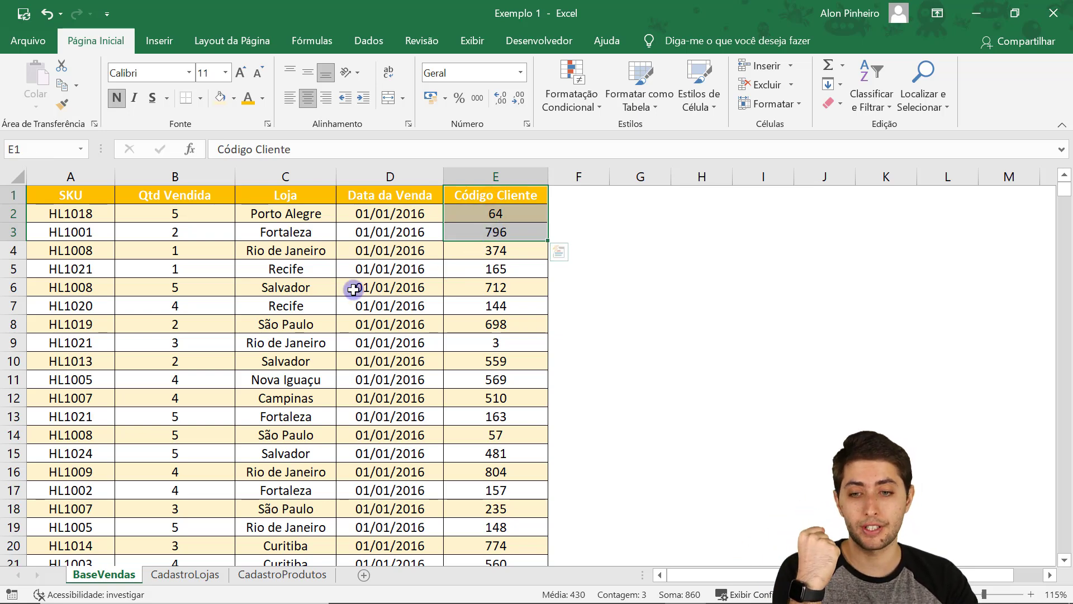
pyautogui.moveTo(92, 196); pyautogui.dragTo(510, 453)
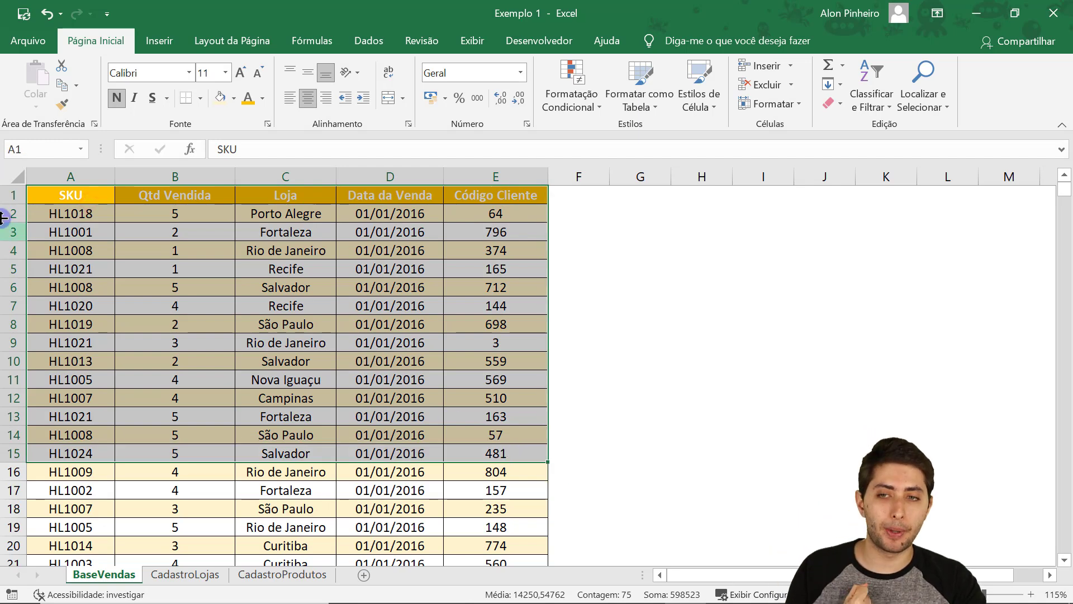
pyautogui.click(64, 214)
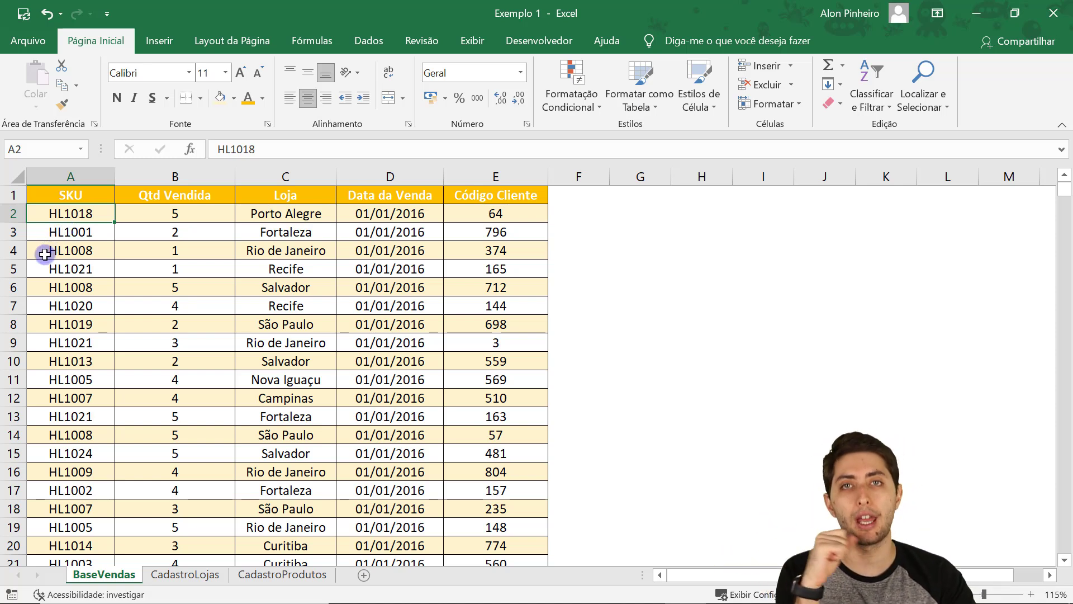
# Examine the SKU, Produto, Marca, Categoria, Preço Unitário and Custo Unitário columns of the CadastroProdutos sheet
pyautogui.click(296, 576)
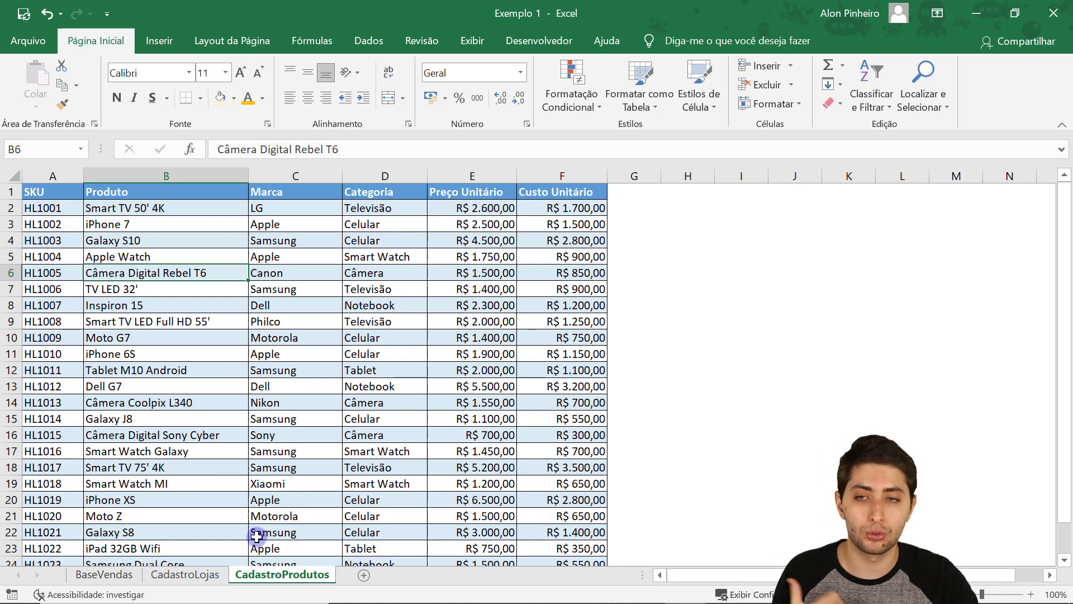
pyautogui.moveTo(54, 208); pyautogui.dragTo(56, 419)
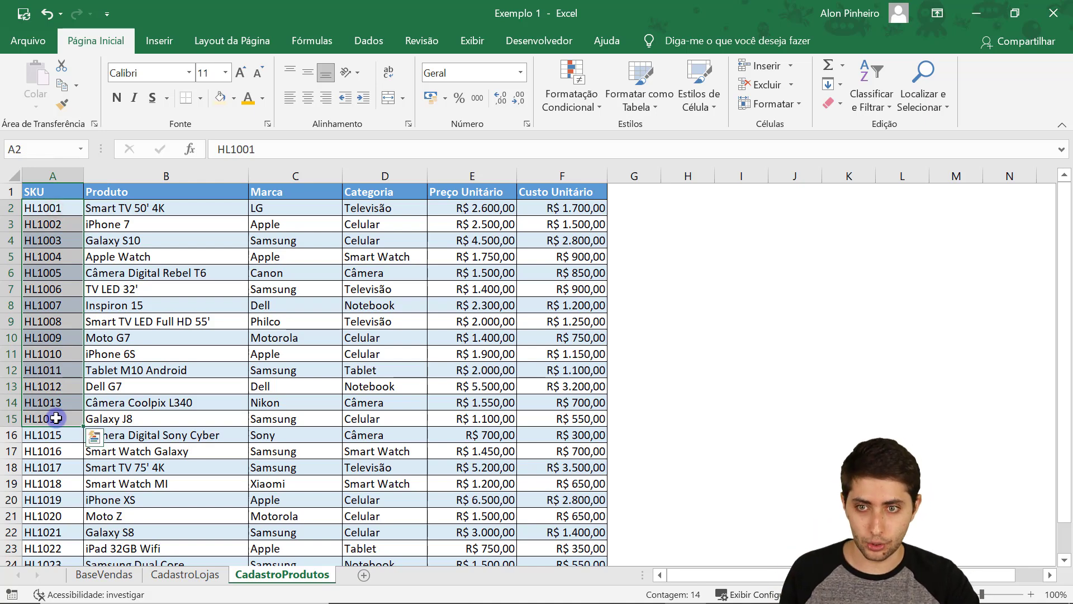
pyautogui.click(60, 488)
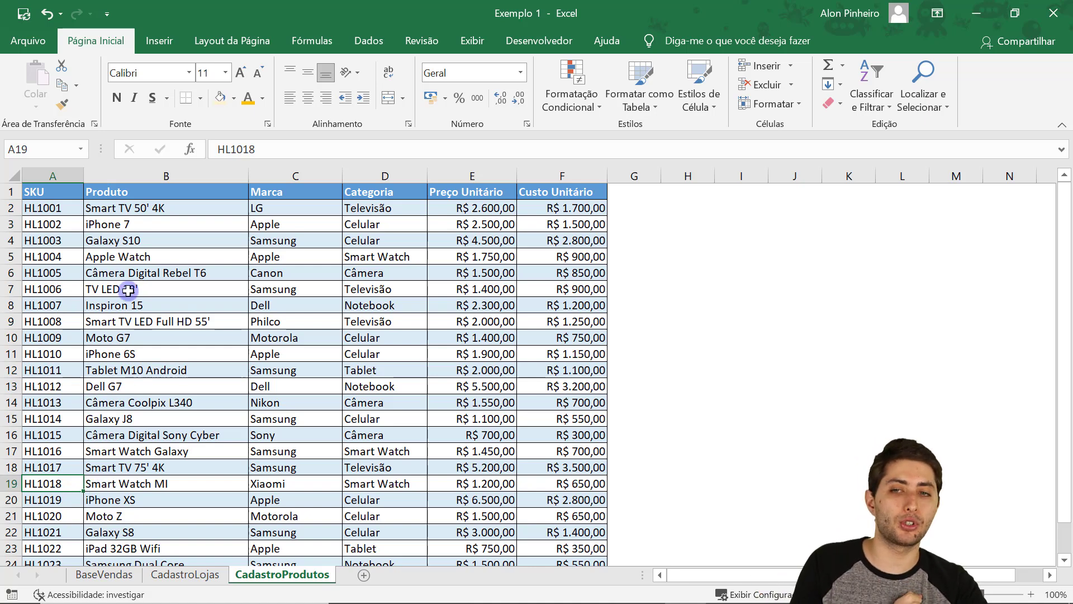
pyautogui.click(76, 177)
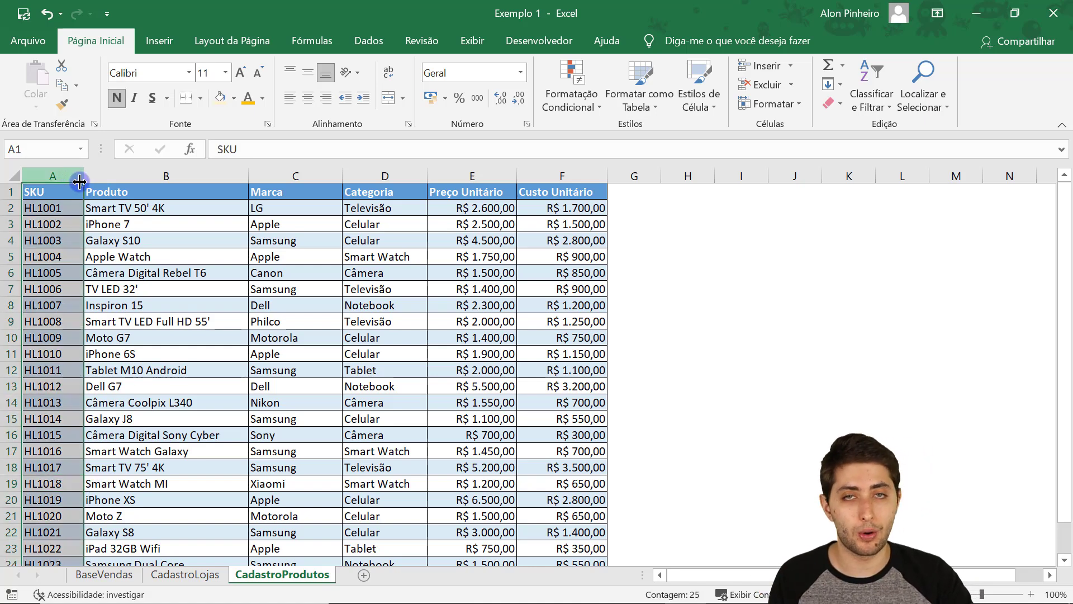
pyautogui.click(150, 177)
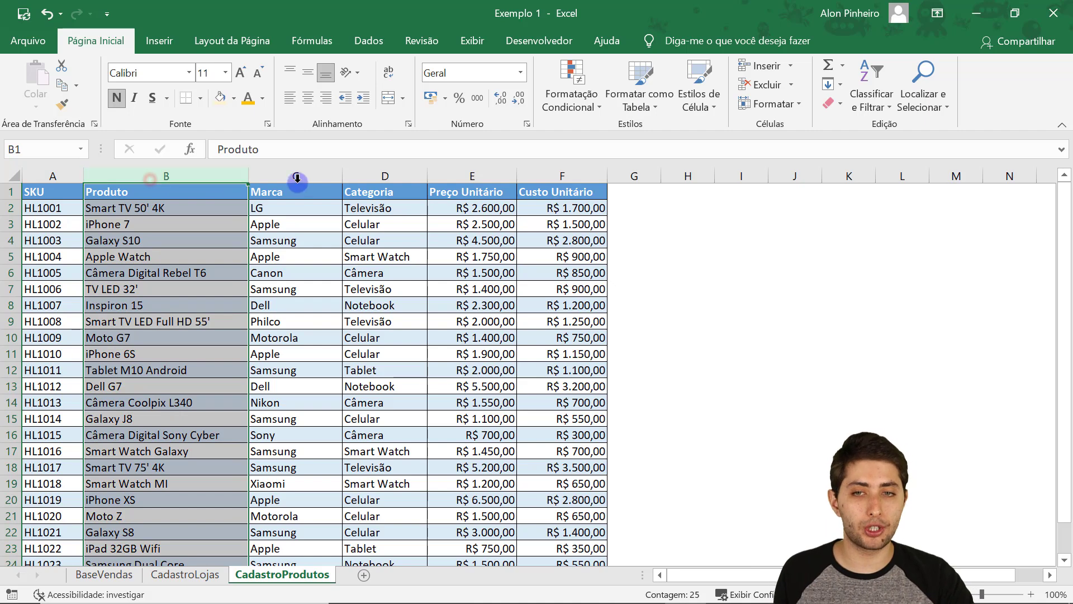
pyautogui.click(313, 176)
pyautogui.click(374, 177)
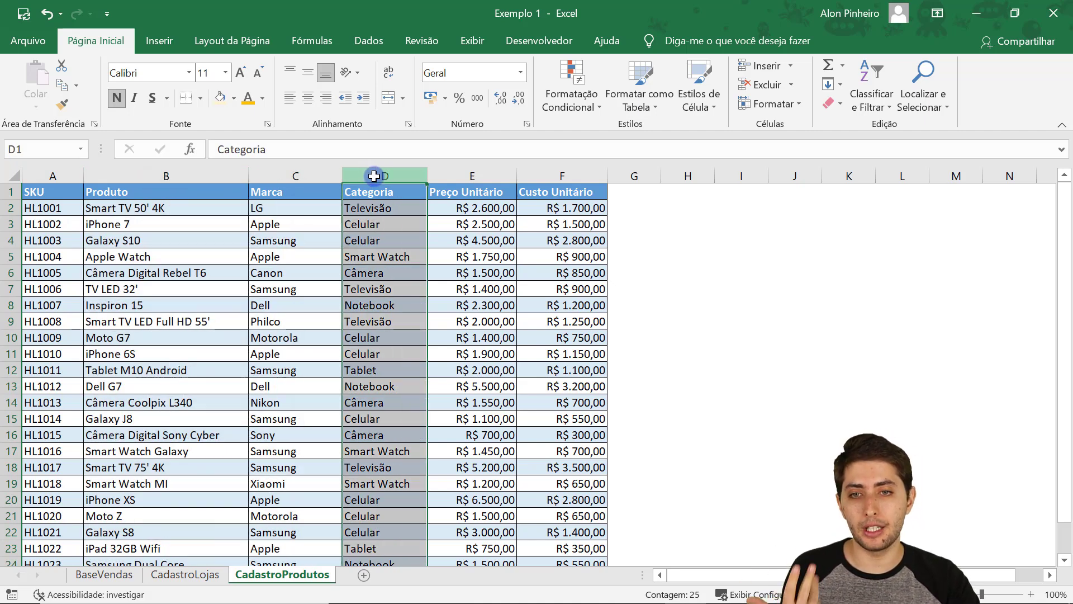
pyautogui.click(464, 177)
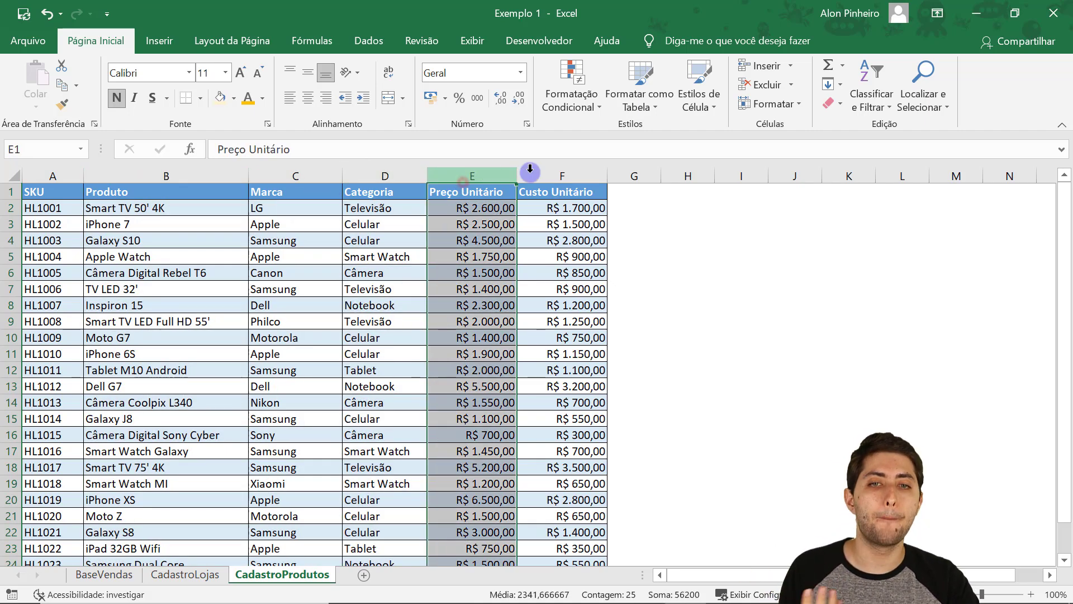
pyautogui.click(528, 174)
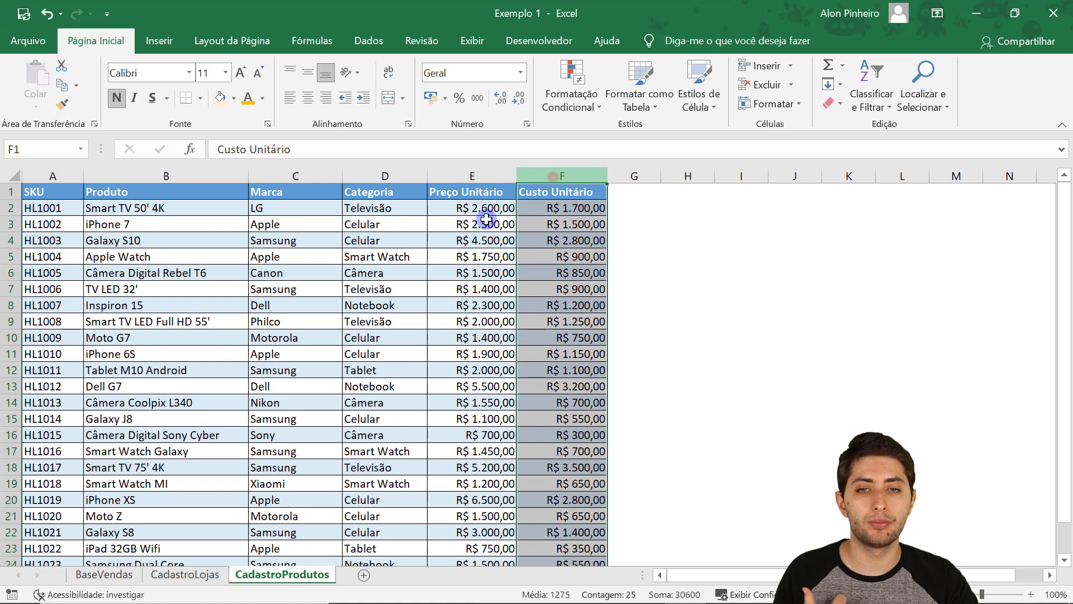
# Read the record of product HL1018 field by field, from its SKU to its unit cost
pyautogui.click(55, 484)
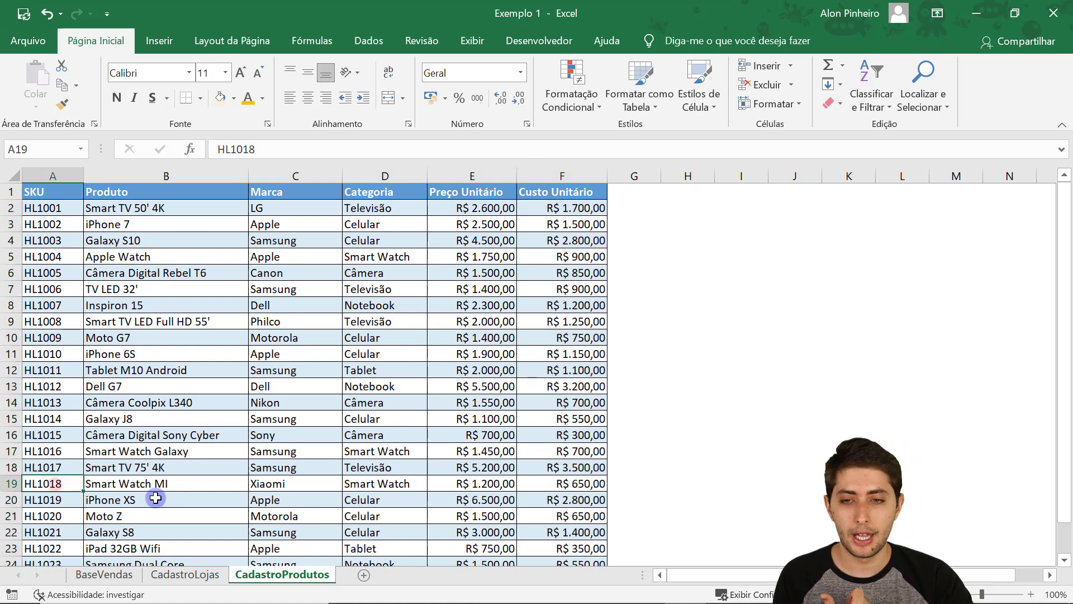
pyautogui.click(164, 485)
pyautogui.click(281, 484)
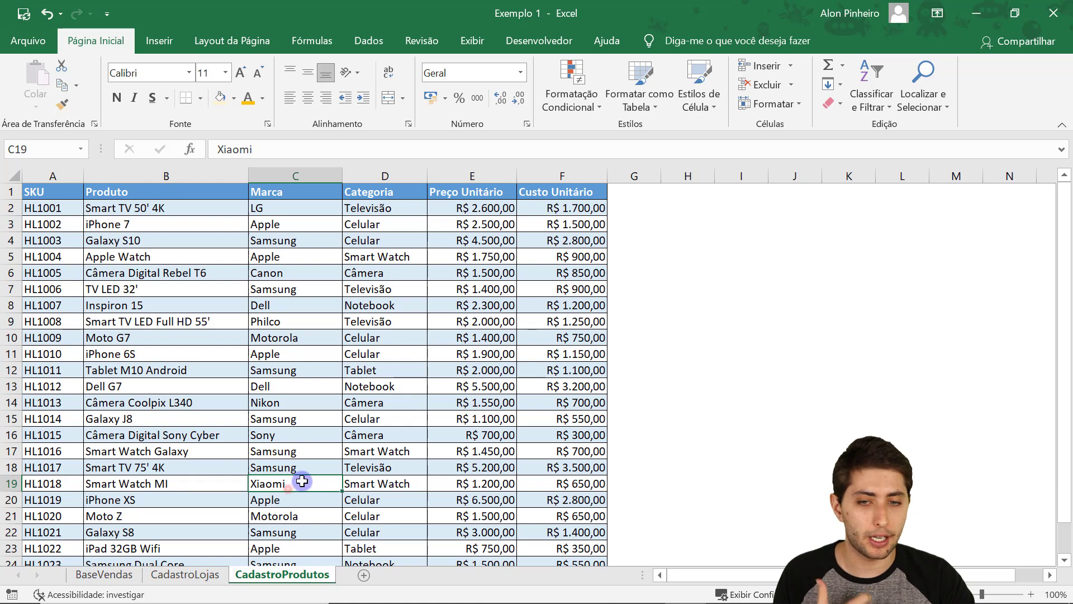
pyautogui.click(366, 486)
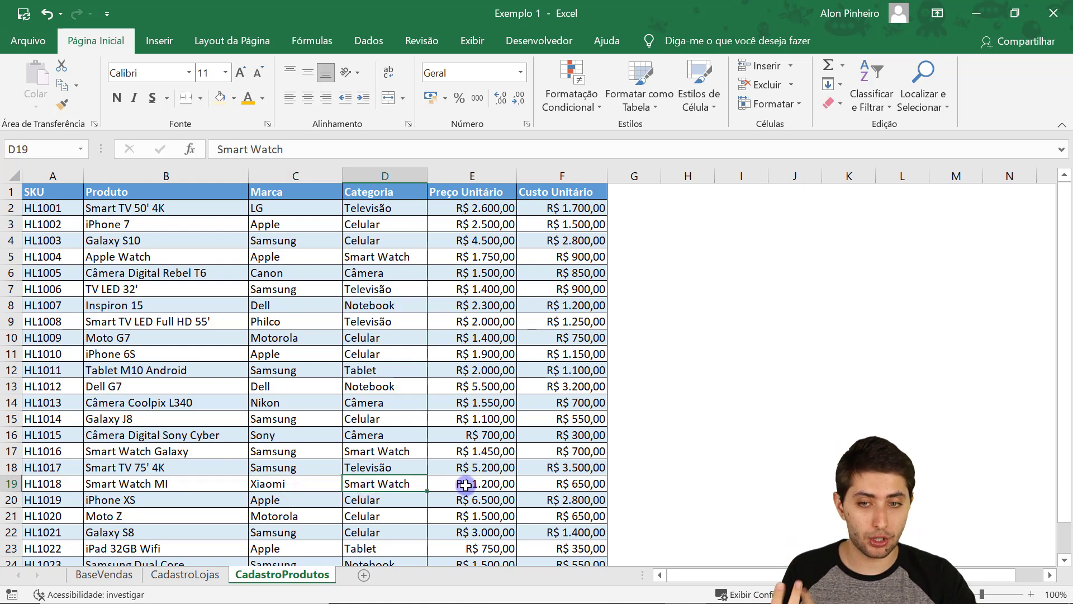
pyautogui.click(463, 487)
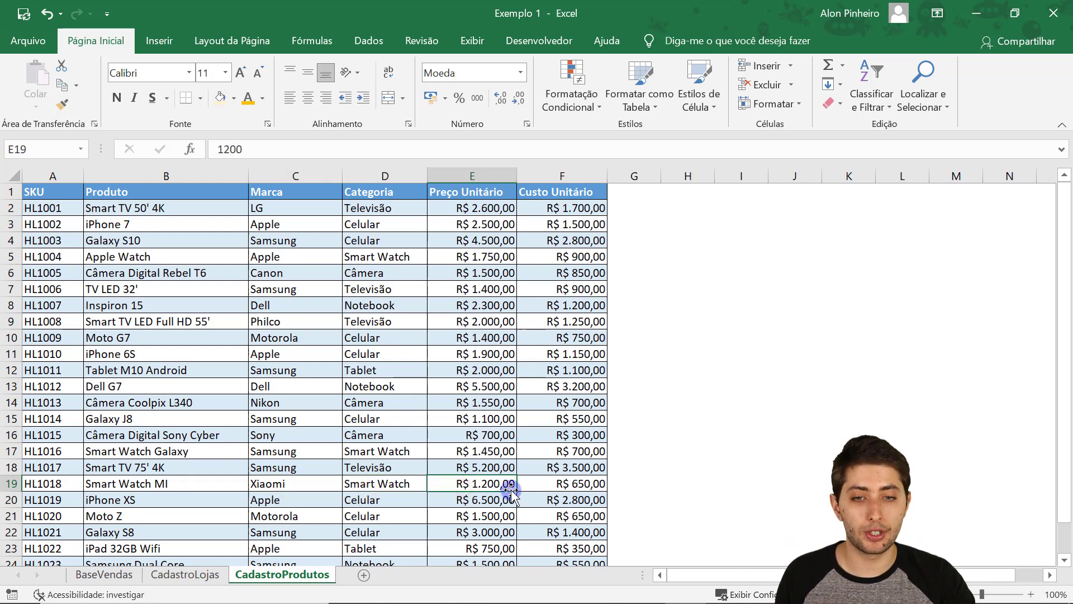
pyautogui.click(546, 487)
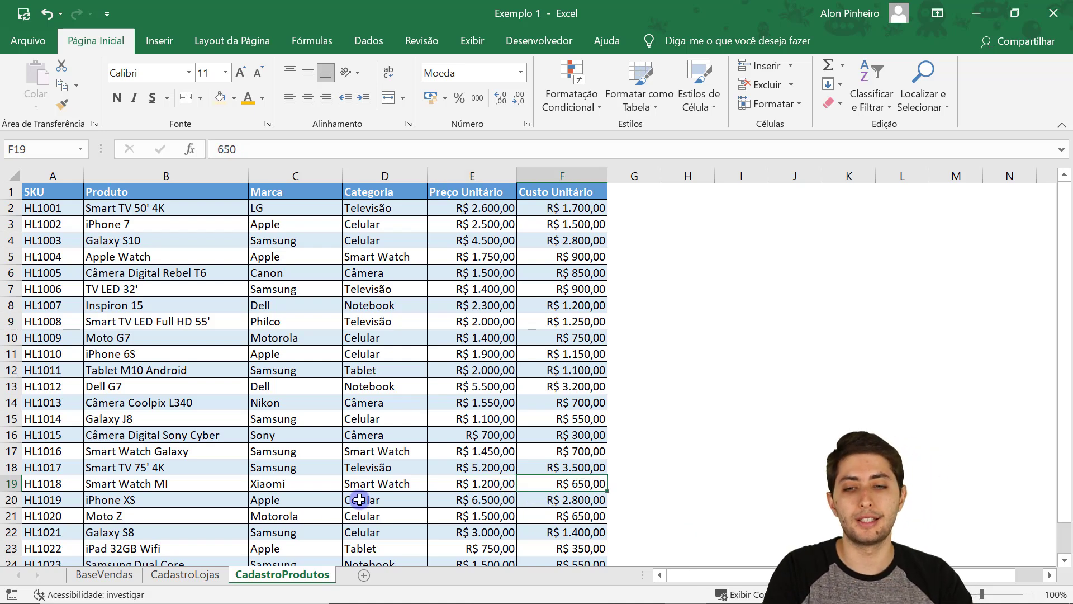
# Check the first sale's store in BaseVendas and examine the Loja, Estado and Gerente columns of the CadastroLojas sheet
pyautogui.click(124, 574)
pyautogui.moveTo(288, 214)
pyautogui.mouseDown()
pyautogui.moveTo(291, 347)
pyautogui.moveTo(281, 215)
pyautogui.mouseUp()
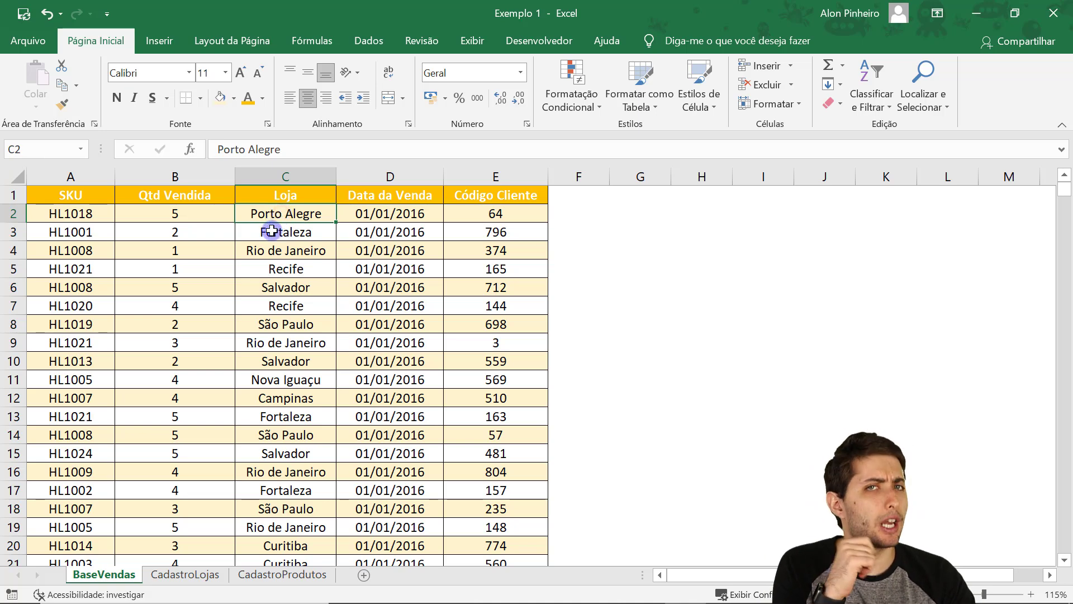
pyautogui.click(186, 574)
pyautogui.click(58, 214)
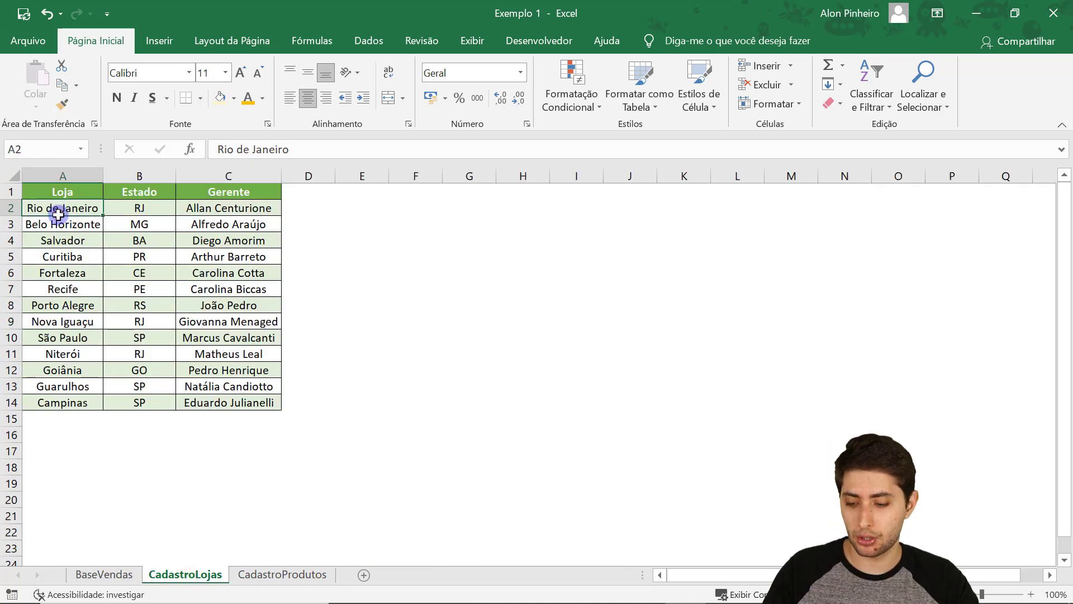
pyautogui.scroll(3, 59, 215)
pyautogui.moveTo(60, 219); pyautogui.dragTo(79, 475)
pyautogui.moveTo(175, 229); pyautogui.dragTo(168, 311)
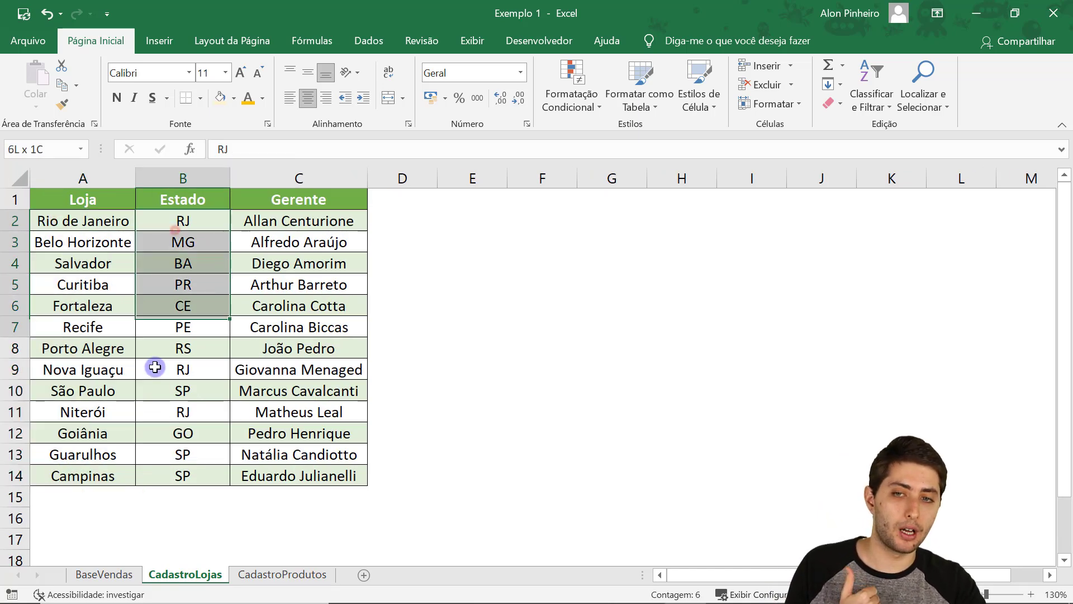
pyautogui.moveTo(155, 364); pyautogui.dragTo(162, 352)
pyautogui.moveTo(280, 224); pyautogui.dragTo(281, 477)
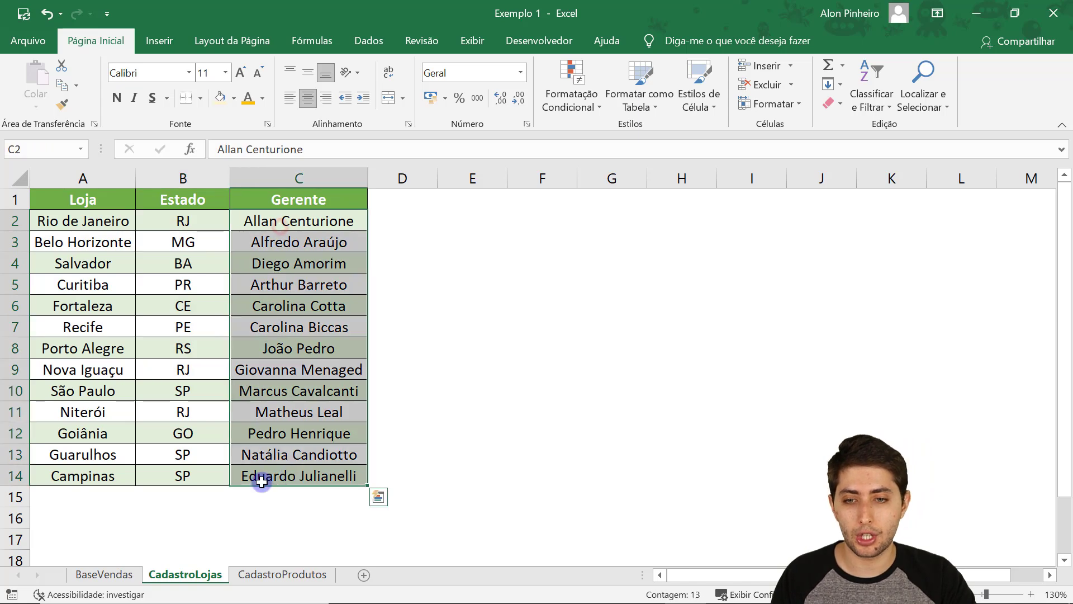
# Look through the BaseVendas, CadastroLojas and CadastroProdutos sheets once more, ending on BaseVendas
pyautogui.click(105, 574)
pyautogui.scroll(-4, 81, 351)
pyautogui.scroll(4, 81, 351)
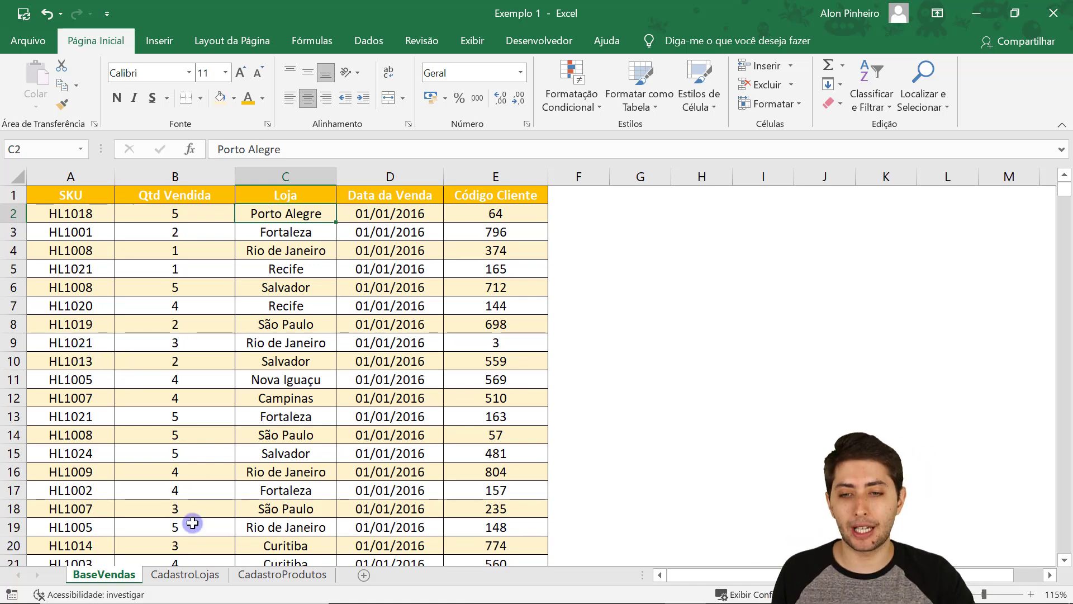
pyautogui.click(183, 576)
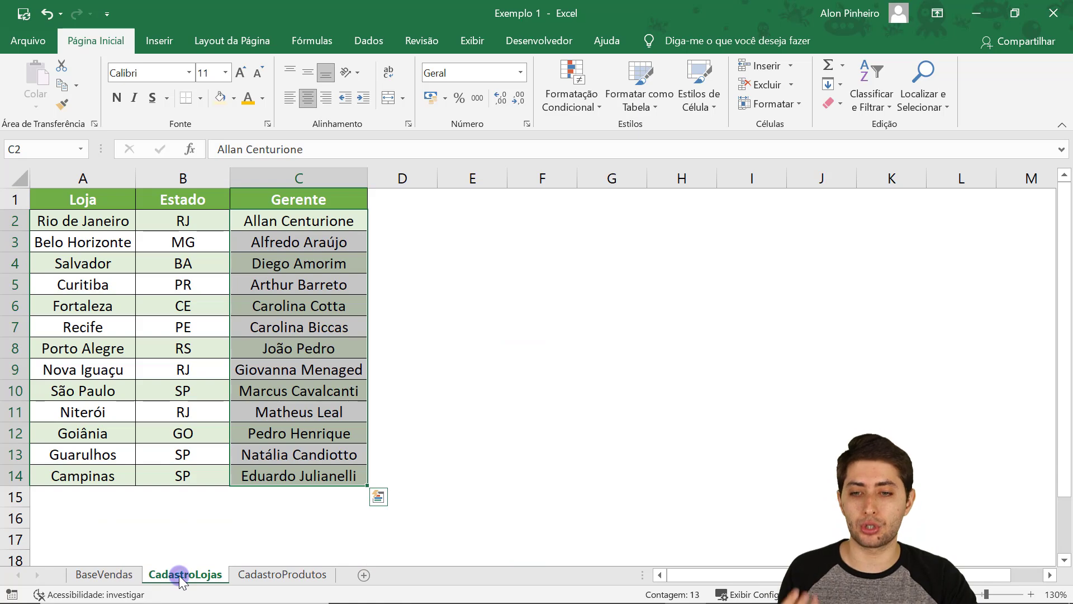
pyautogui.click(261, 575)
pyautogui.scroll(-6, 233, 510)
pyautogui.scroll(6, 233, 510)
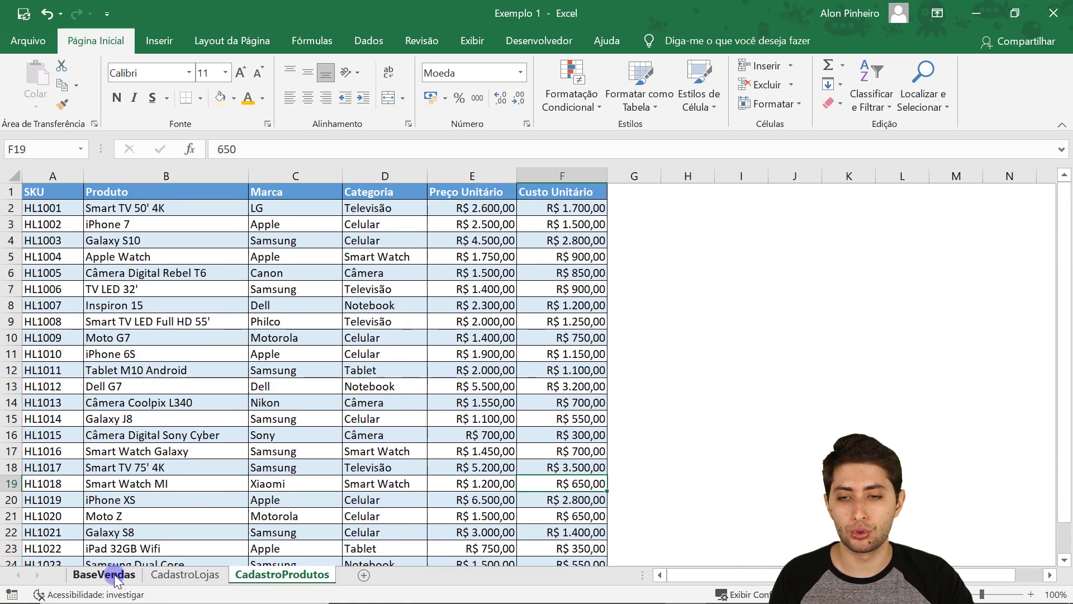
pyautogui.click(115, 575)
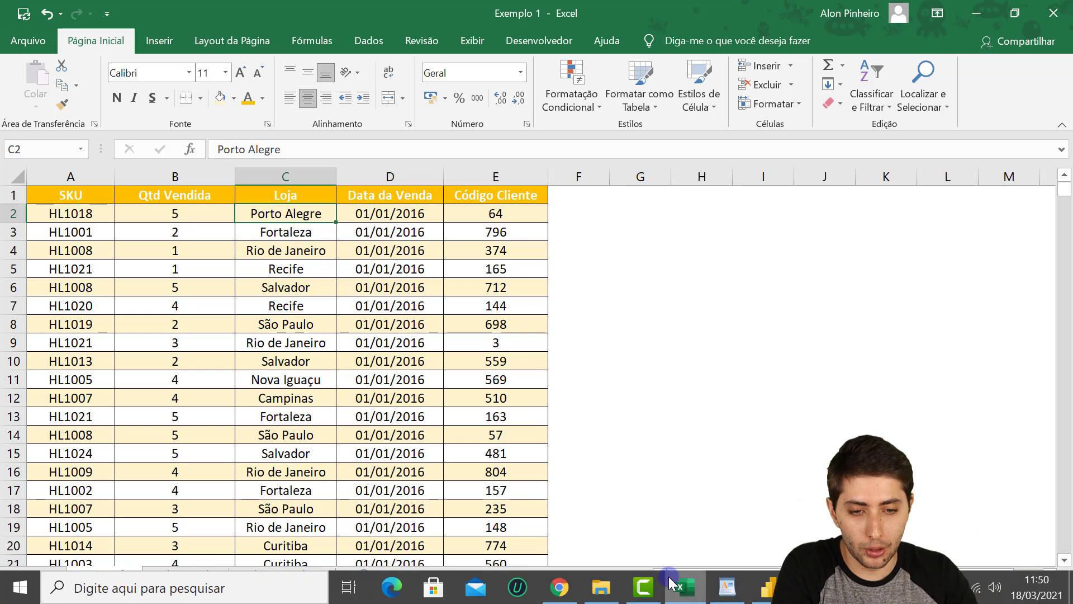
# Switch to Power BI Desktop and try to open the Exemplo 1 workbook as an Excel data source
pyautogui.click(768, 587)
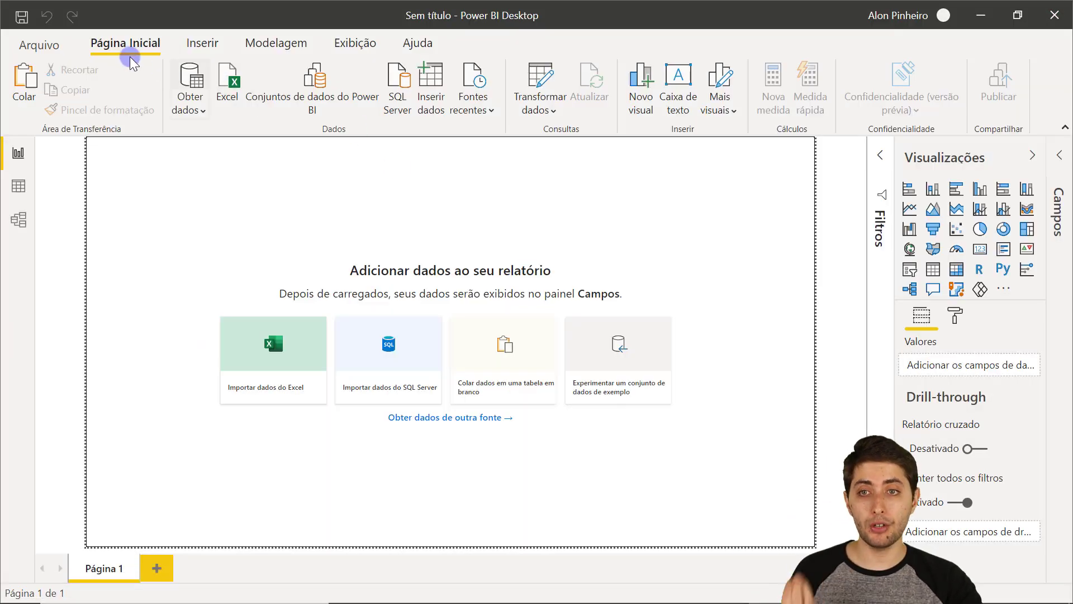
pyautogui.click(223, 81)
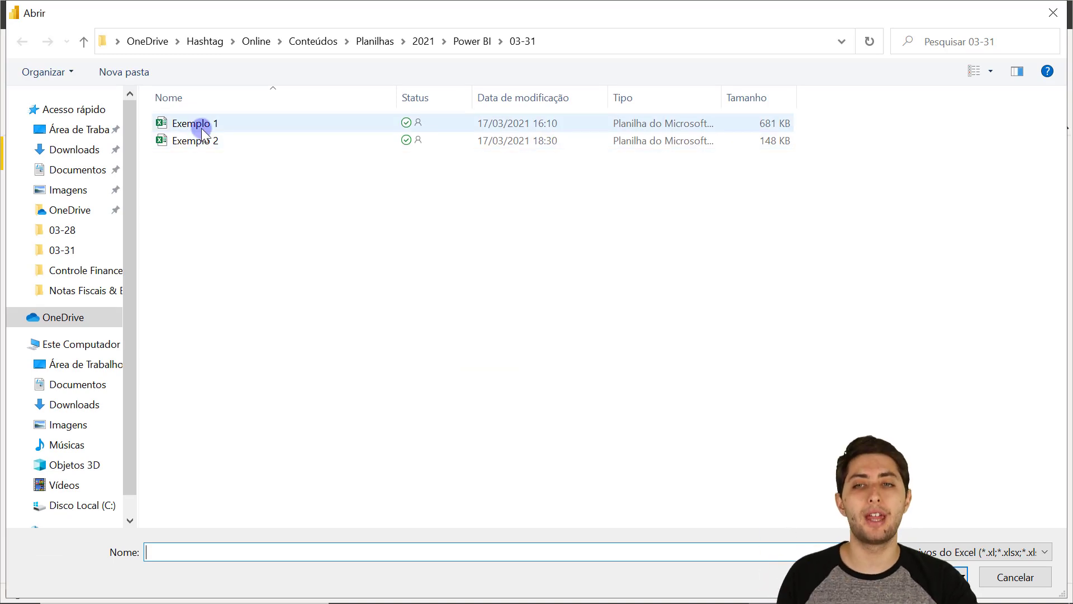
pyautogui.click(213, 127)
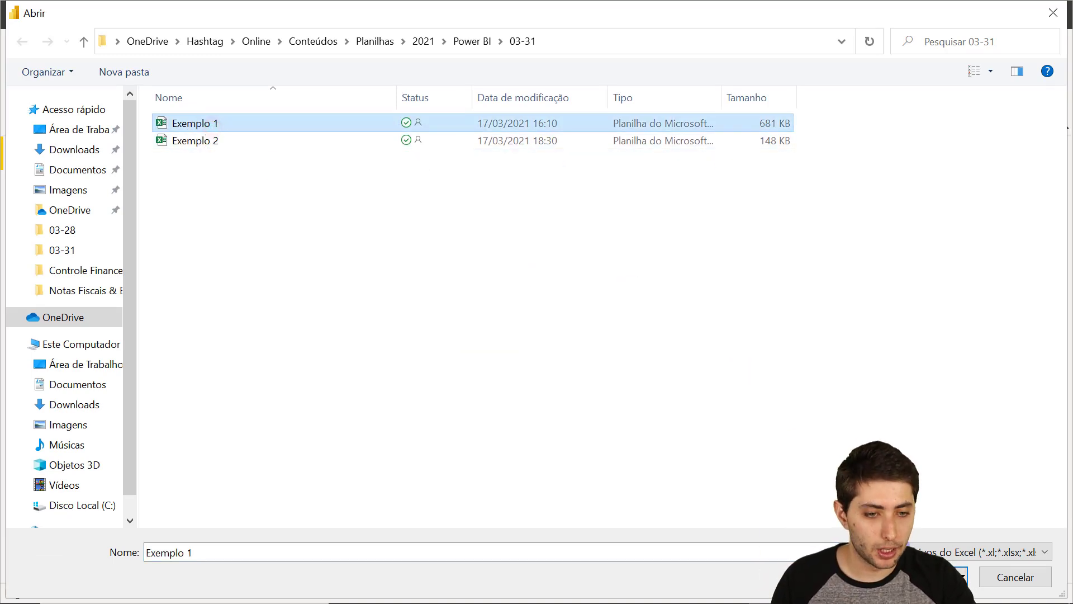
pyautogui.click(927, 576)
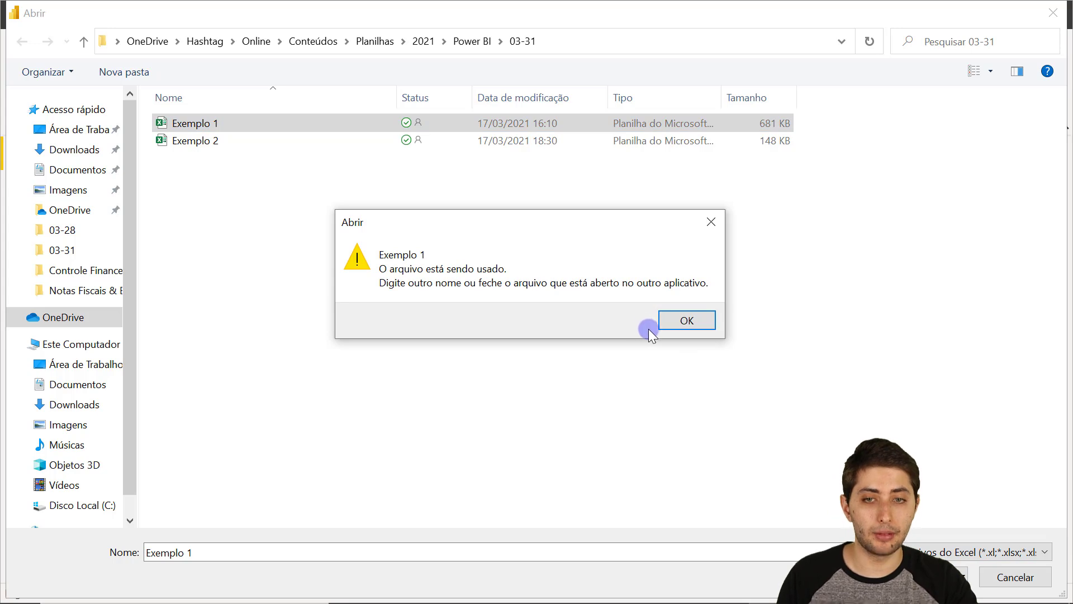
pyautogui.click(669, 323)
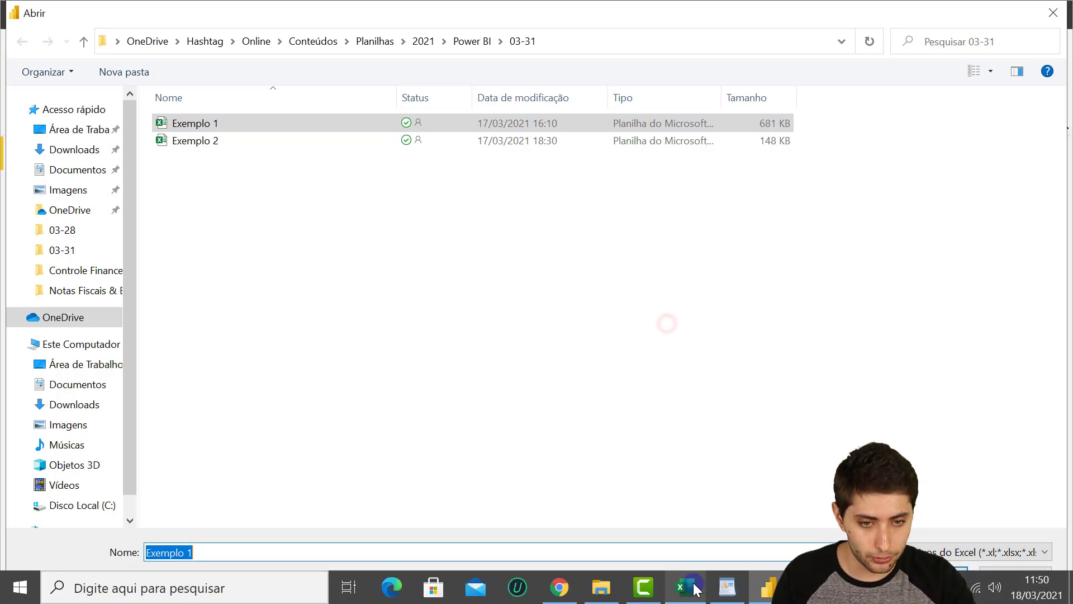
# Close the Exemplo 1 workbook in Excel and open it as the data source in Power BI Desktop
pyautogui.click(683, 596)
pyautogui.click(1054, 12)
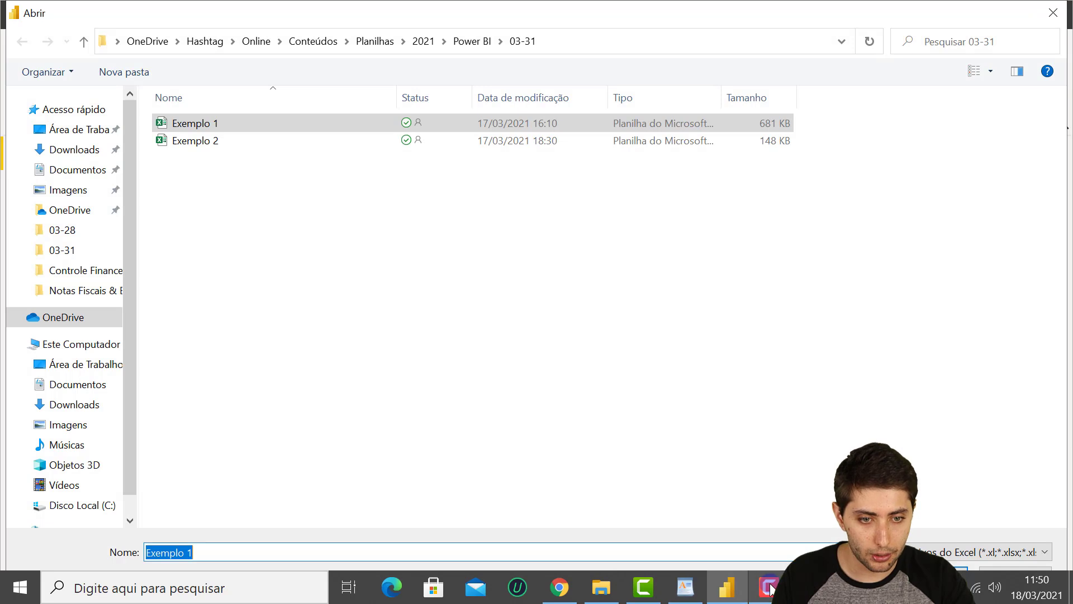
pyautogui.click(289, 119)
pyautogui.click(931, 577)
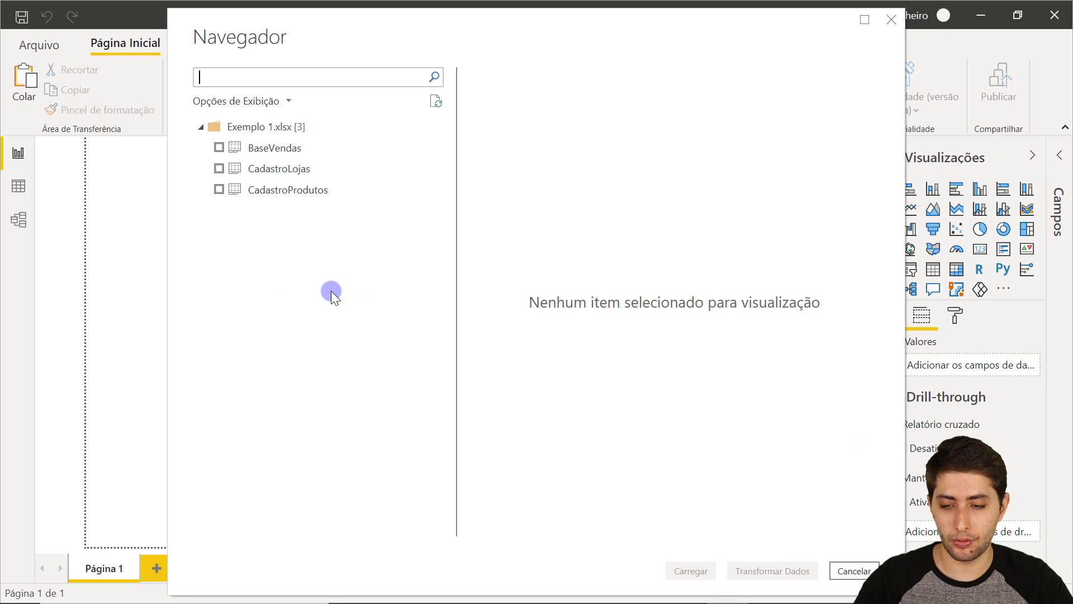
pyautogui.moveTo(192, 113)
pyautogui.mouseDown()
pyautogui.moveTo(305, 155)
pyautogui.moveTo(362, 212)
pyautogui.mouseUp()
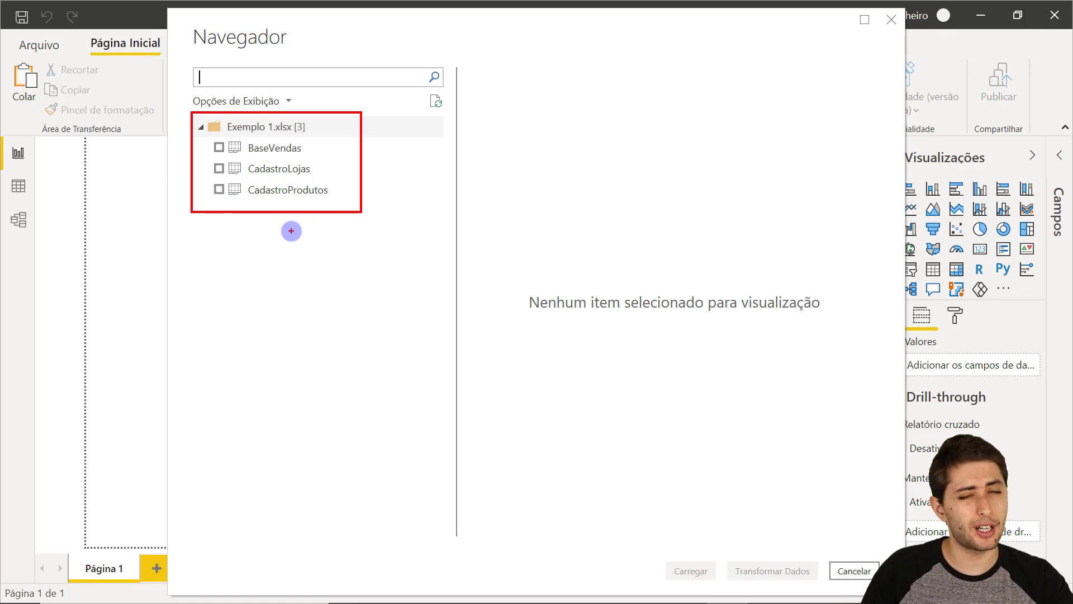
# Select the BaseVendas, CadastroLojas and CadastroProdutos sheets and open them in the Power Query Editor for transformation
pyautogui.press('Escape')
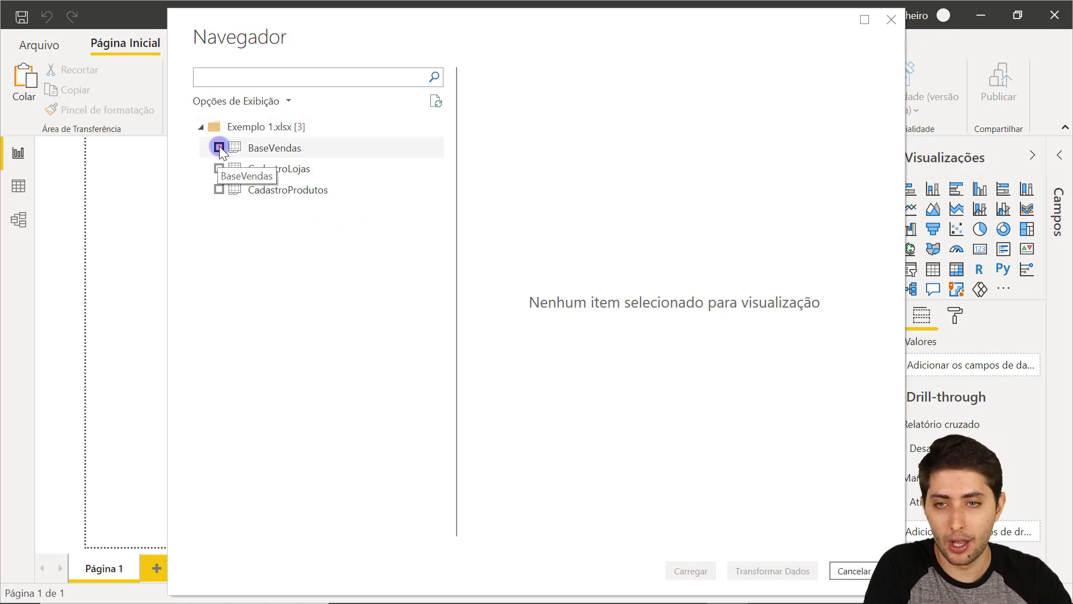
pyautogui.click(219, 147)
pyautogui.click(219, 169)
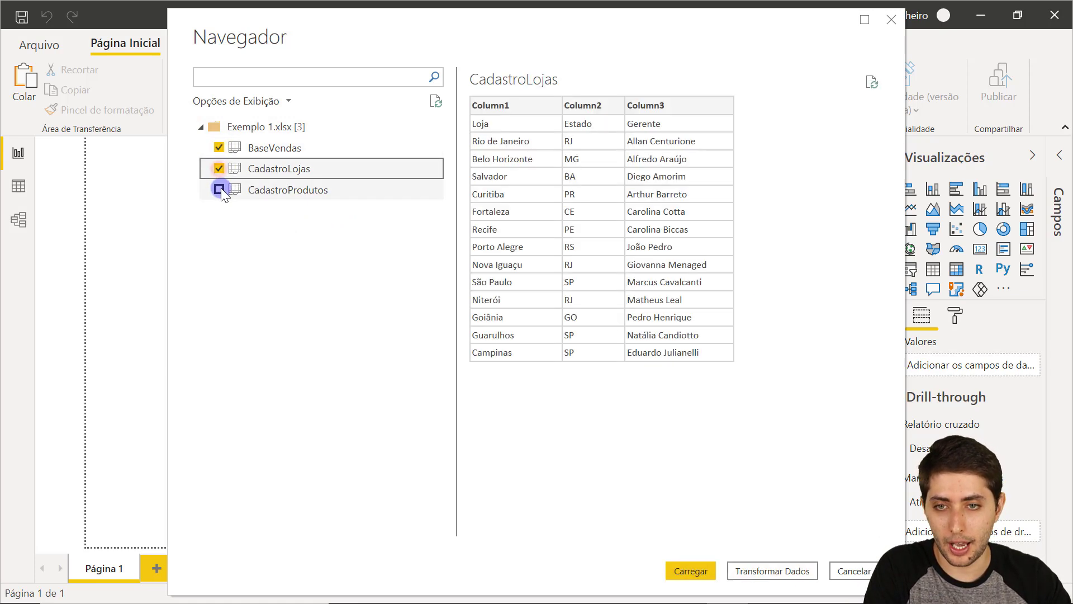
pyautogui.click(220, 188)
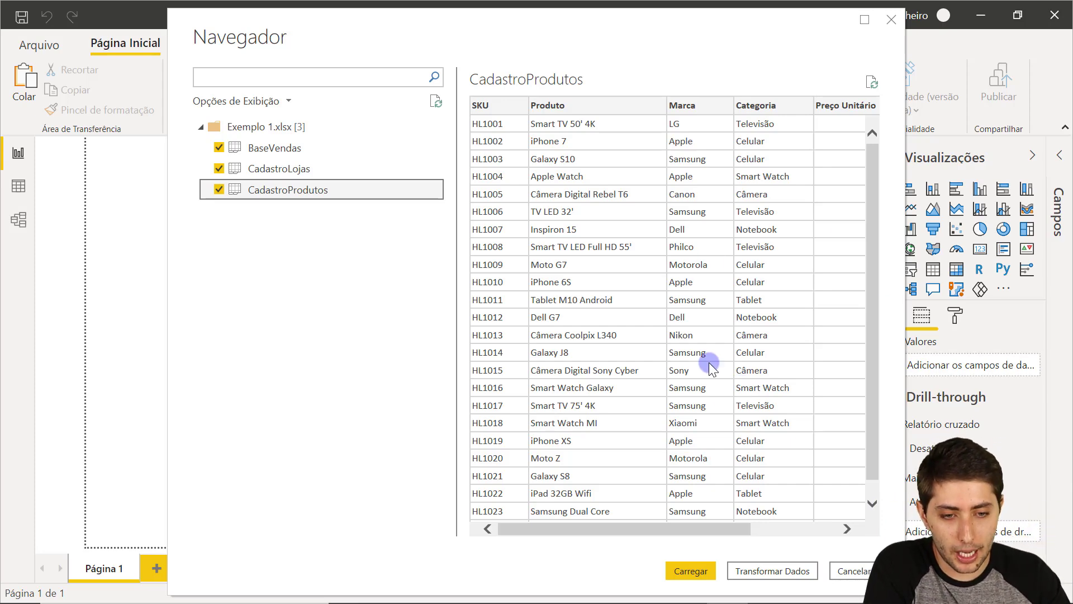
pyautogui.click(760, 571)
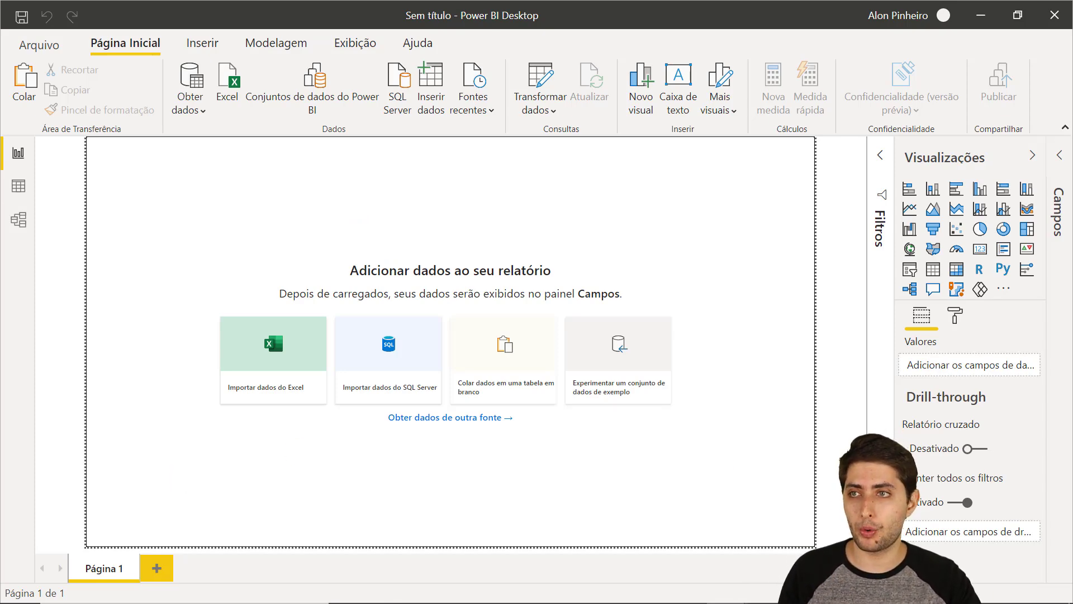
pyautogui.click(541, 90)
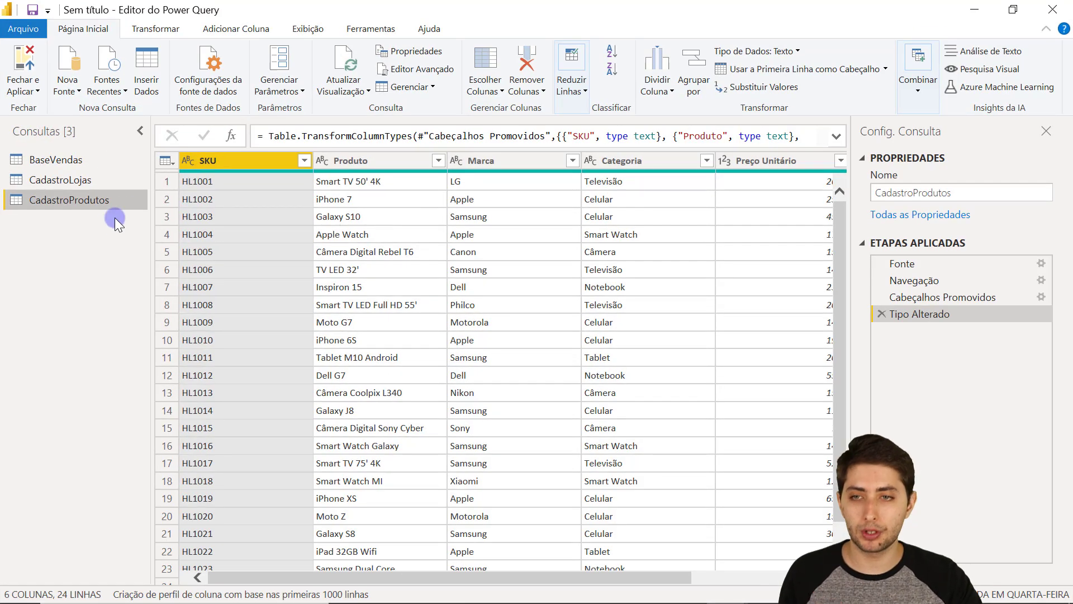
# Look through the three imported queries and examine the BaseVendas columns through to Código Cliente
pyautogui.click(70, 160)
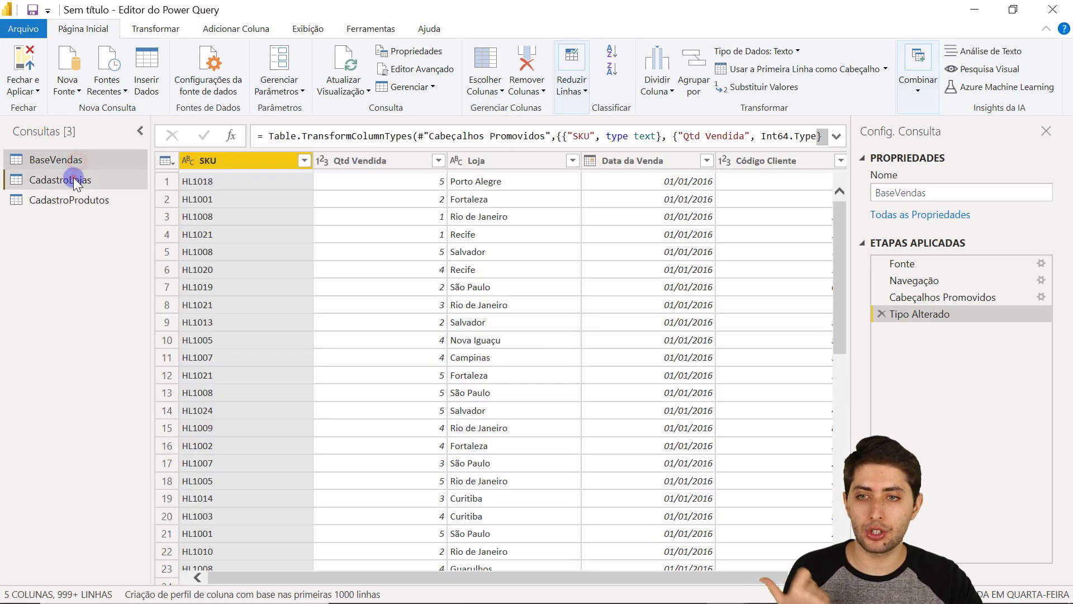
pyautogui.click(73, 179)
pyautogui.click(82, 201)
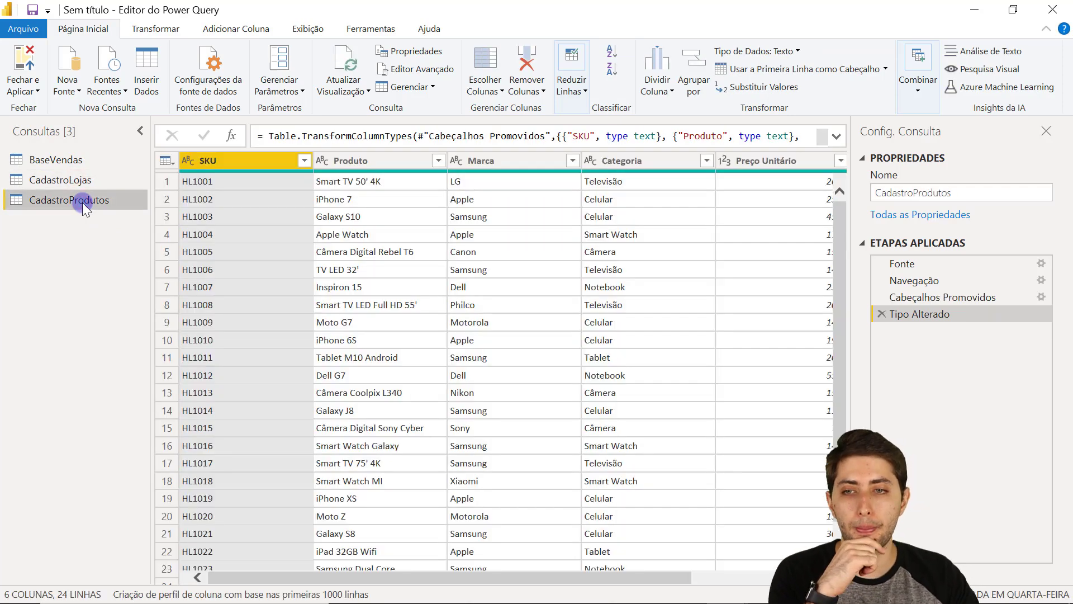
pyautogui.click(77, 162)
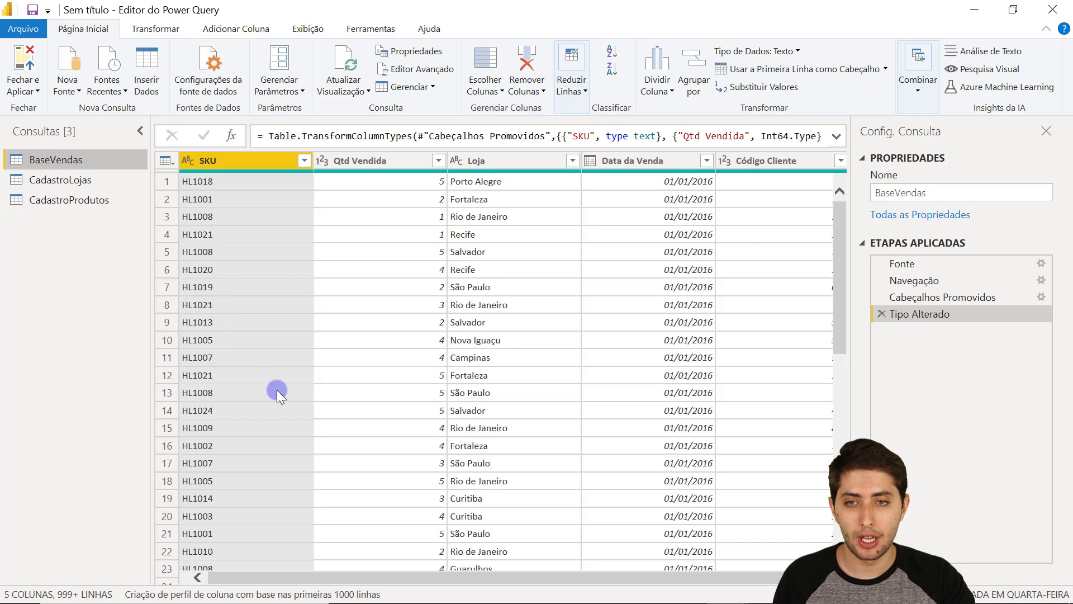
pyautogui.moveTo(388, 575); pyautogui.dragTo(293, 526)
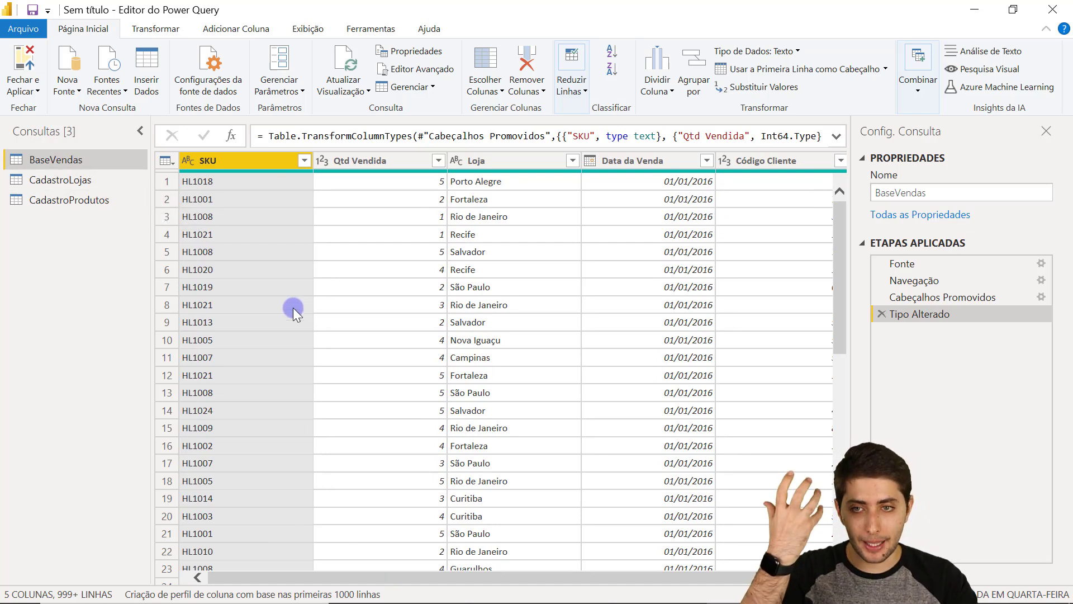
pyautogui.moveTo(391, 575); pyautogui.dragTo(486, 566)
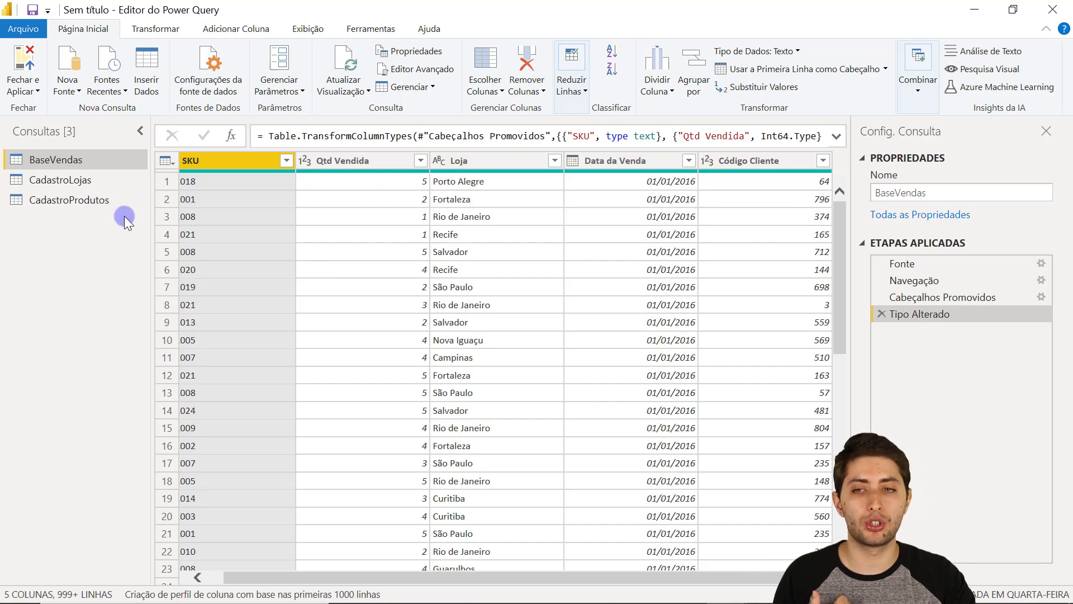
# Examine the Produto and Preço Unitário columns of the CadastroProdutos query
pyautogui.click(111, 202)
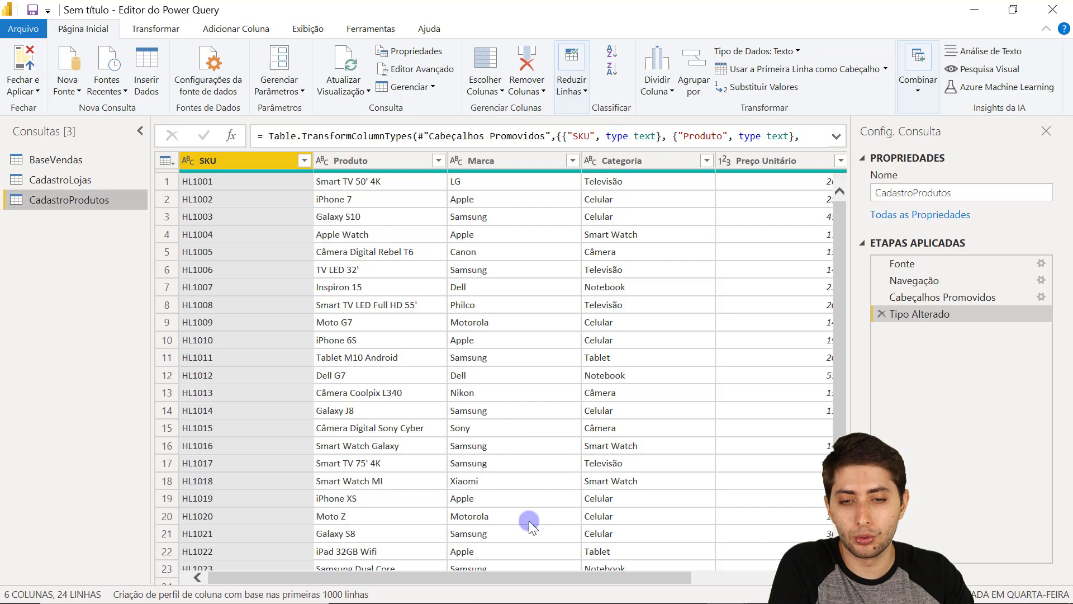
pyautogui.moveTo(557, 581); pyautogui.dragTo(585, 576)
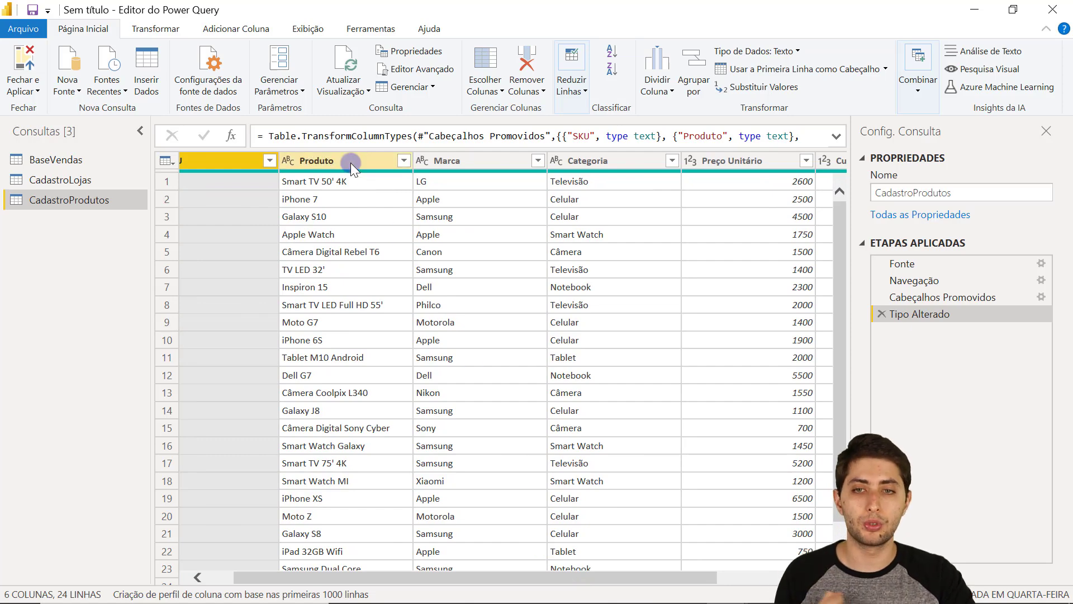
pyautogui.click(314, 161)
pyautogui.click(749, 162)
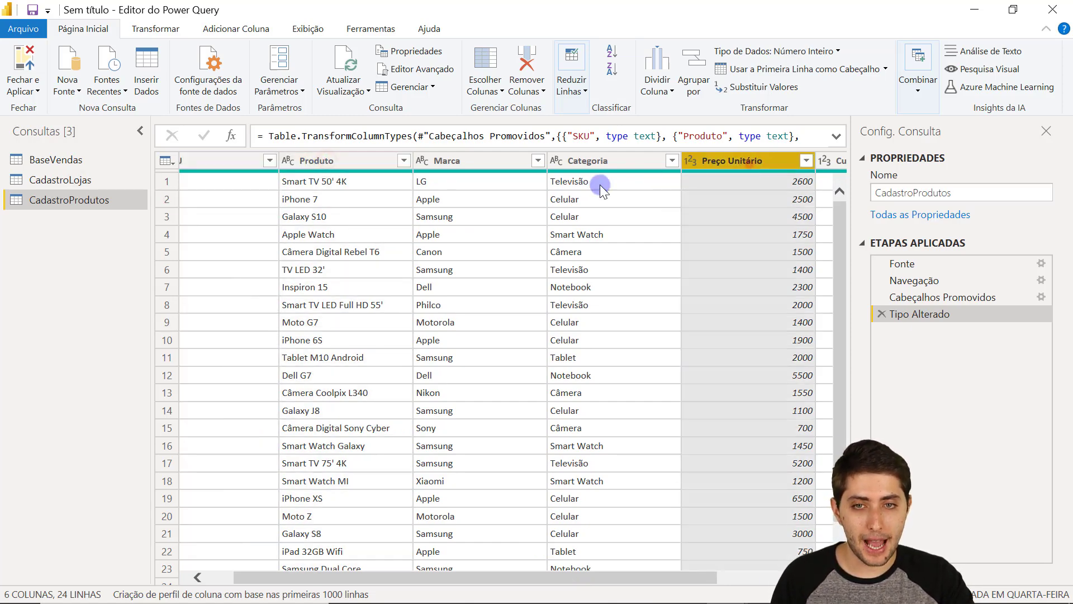
pyautogui.click(324, 161)
pyautogui.click(730, 161)
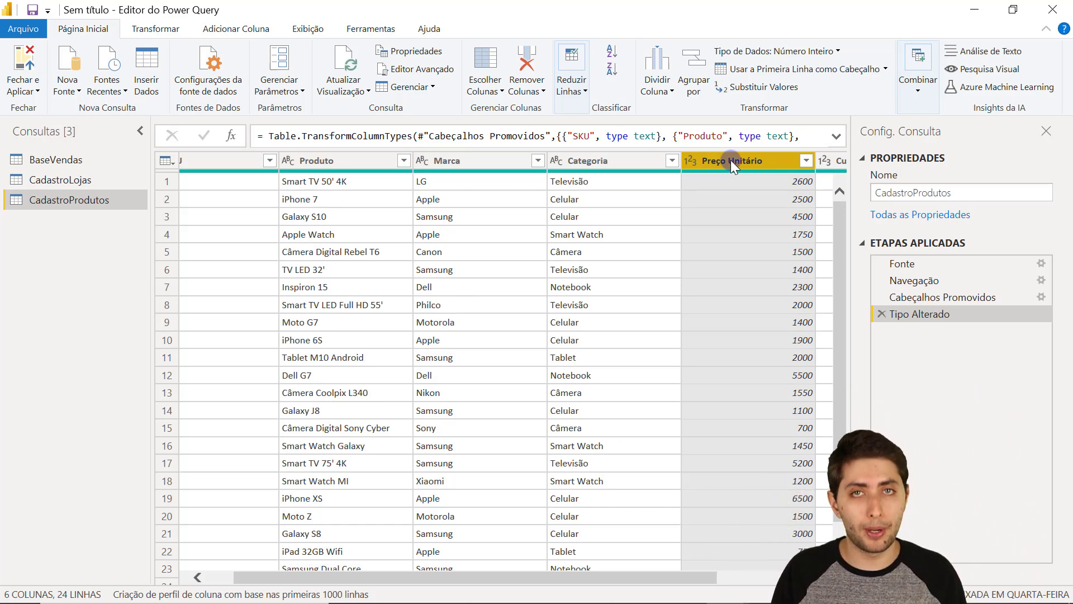
# Start merging queries within BaseVendas, with CadastroProdutos as the second table
pyautogui.click(56, 161)
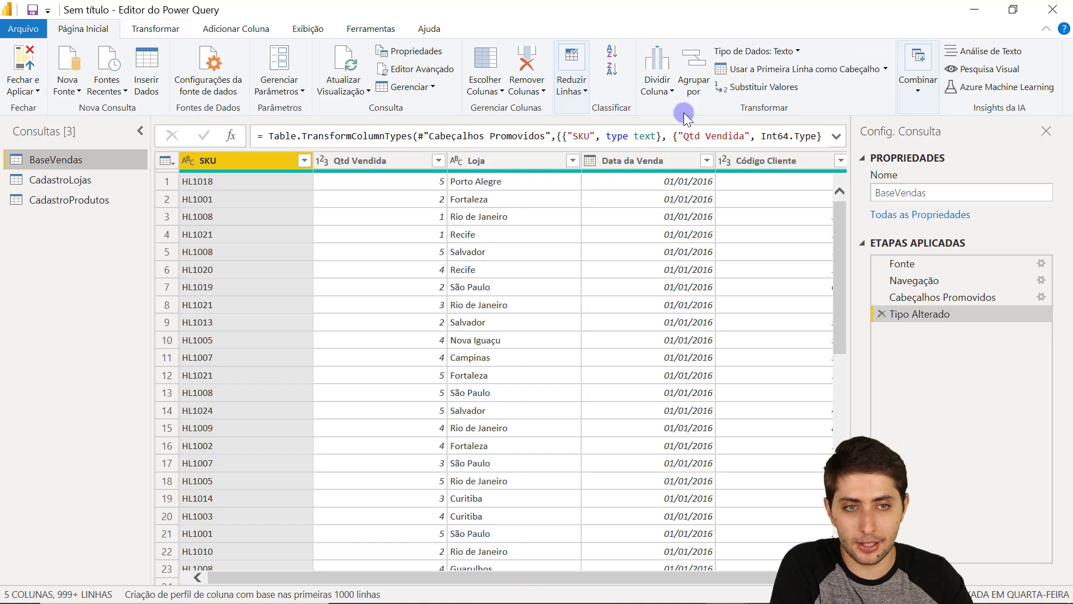
pyautogui.click(919, 90)
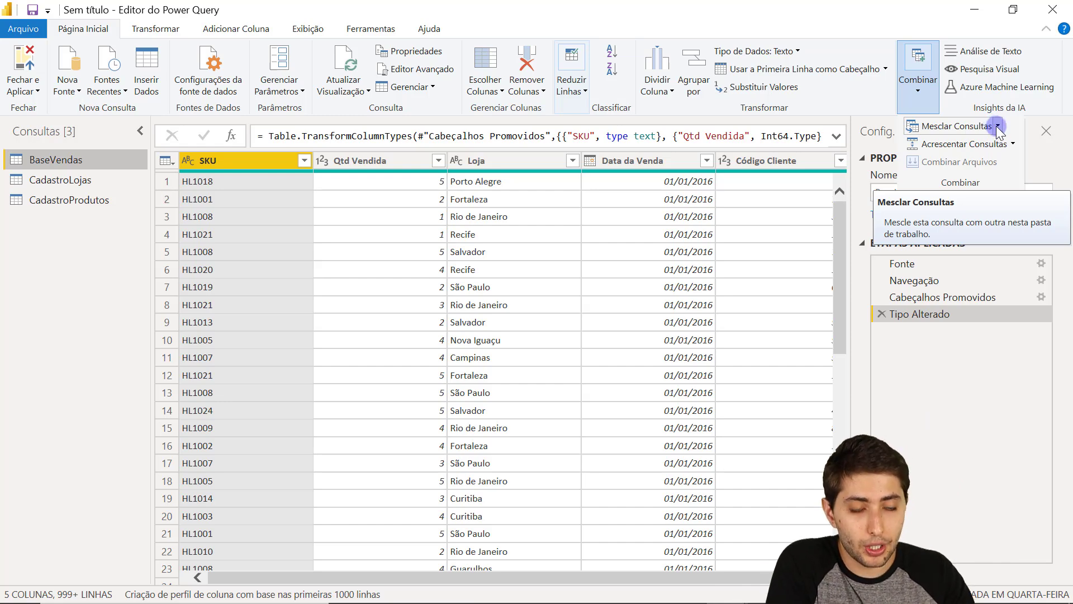
pyautogui.click(997, 127)
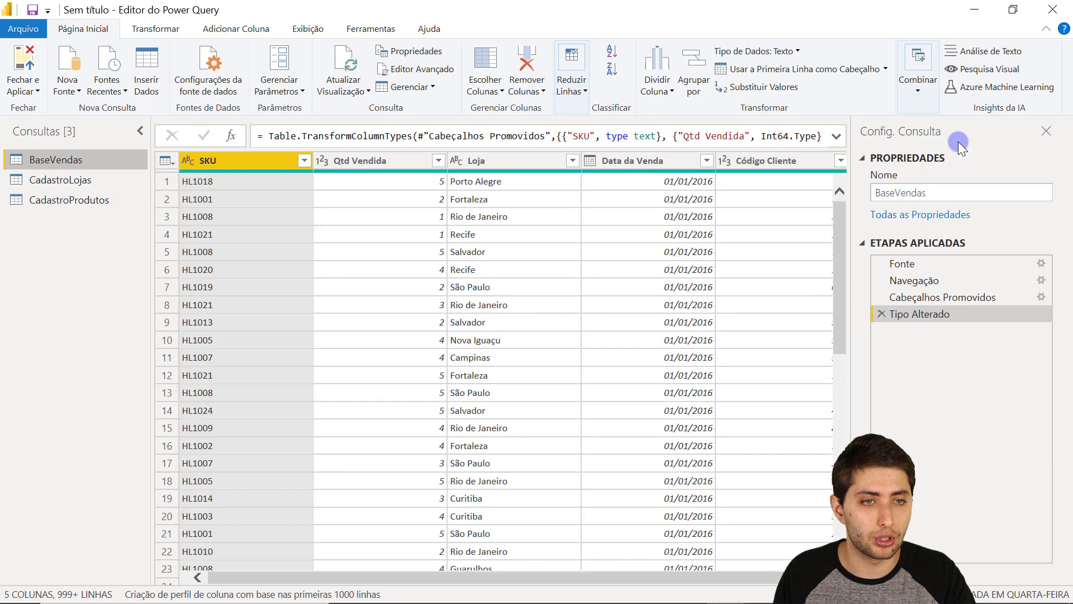
pyautogui.click(917, 98)
pyautogui.click(998, 128)
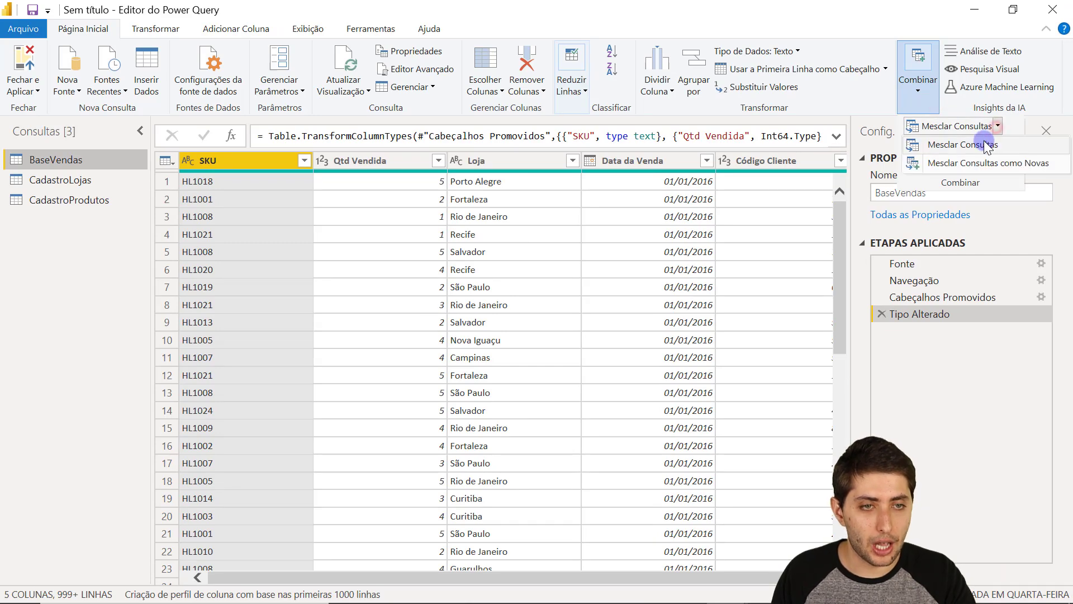
pyautogui.click(983, 141)
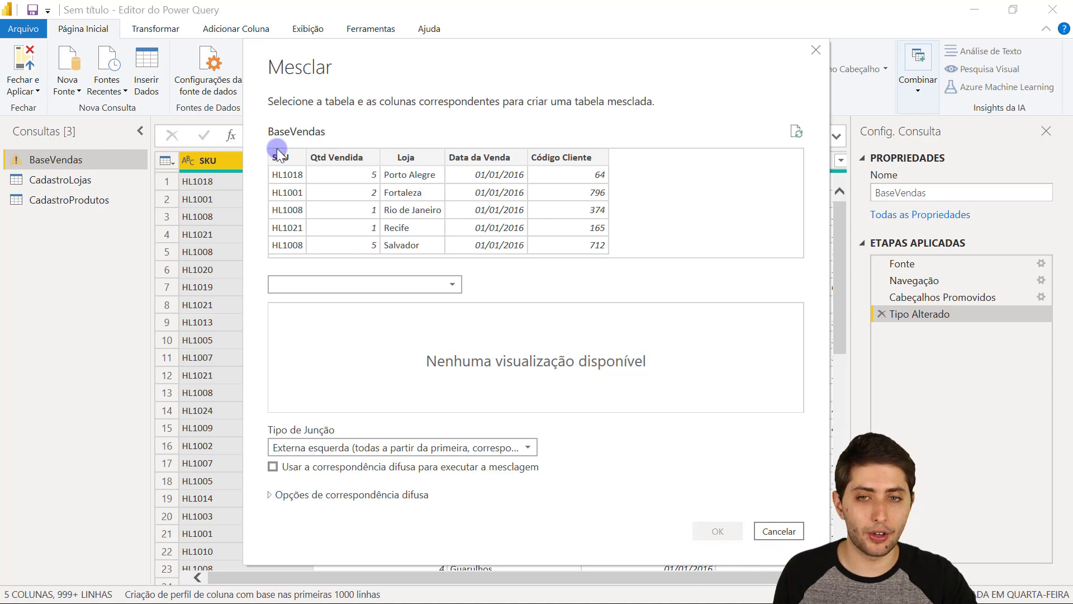
pyautogui.click(335, 285)
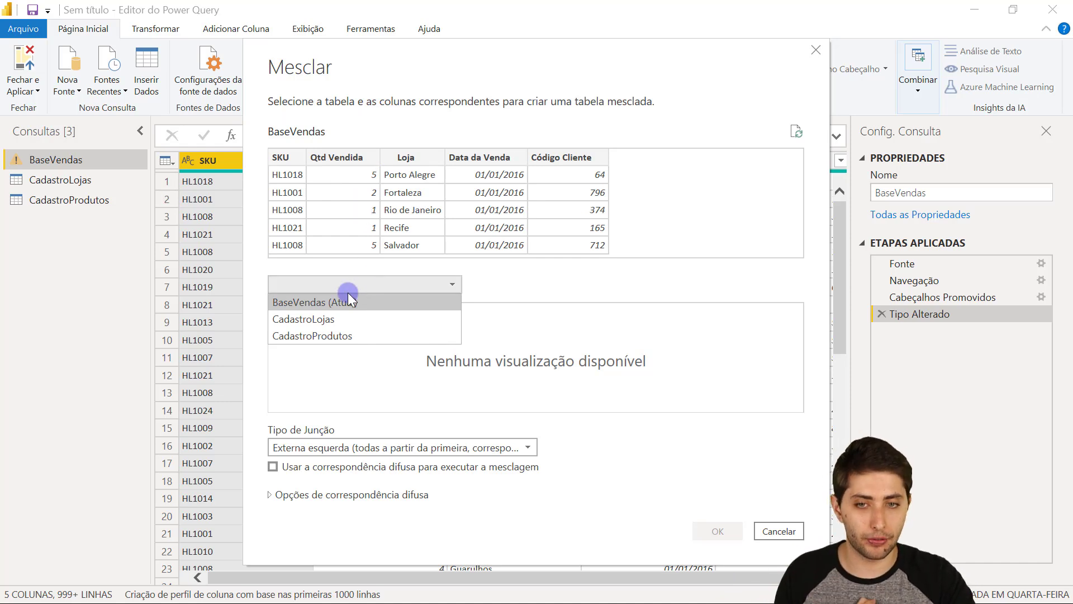
pyautogui.click(330, 340)
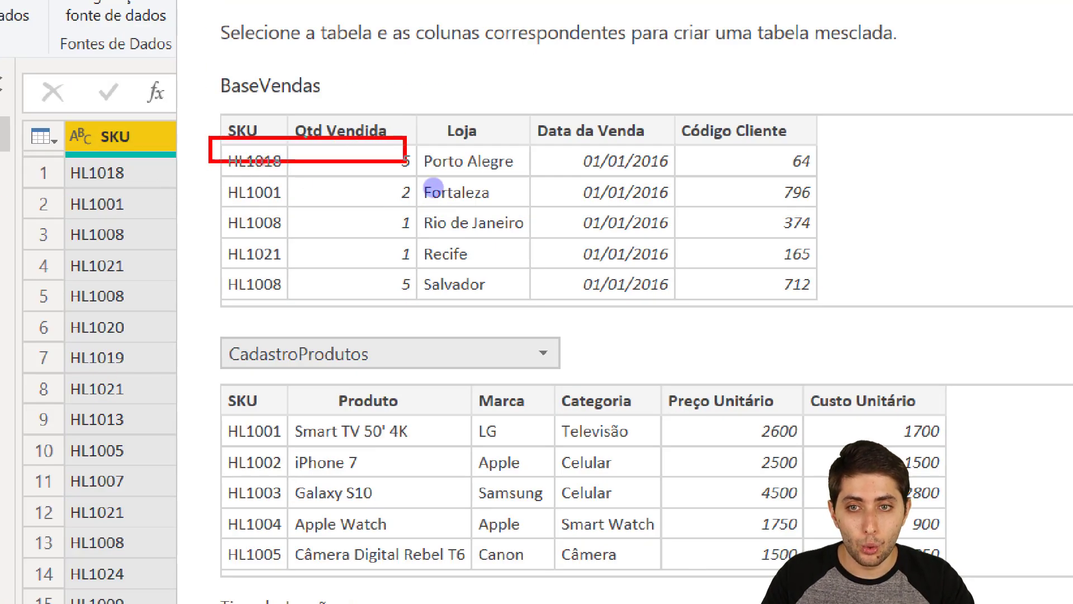
pyautogui.moveTo(405, 161)
pyautogui.mouseDown()
pyautogui.moveTo(806, 196)
pyautogui.moveTo(950, 178)
pyautogui.mouseUp()
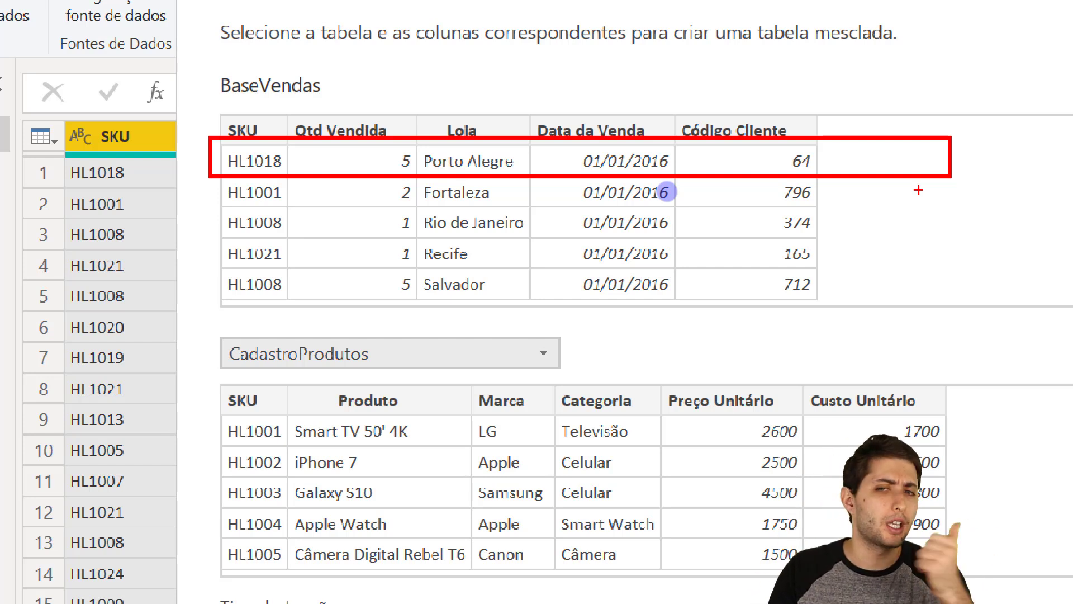
pyautogui.press('e')
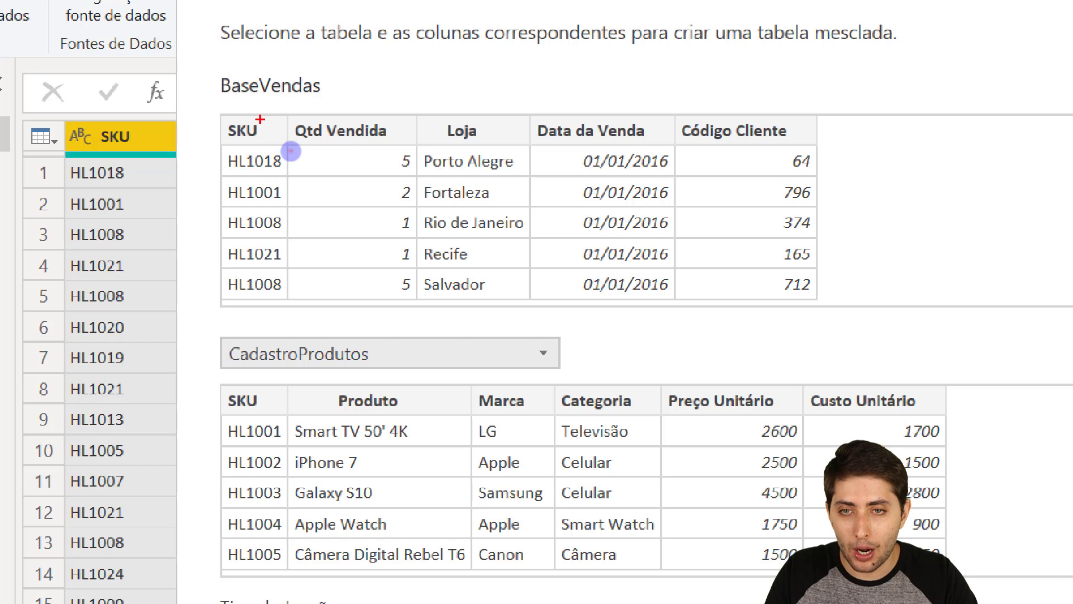
pyautogui.moveTo(260, 119); pyautogui.dragTo(309, 46)
pyautogui.moveTo(259, 387); pyautogui.dragTo(323, 281)
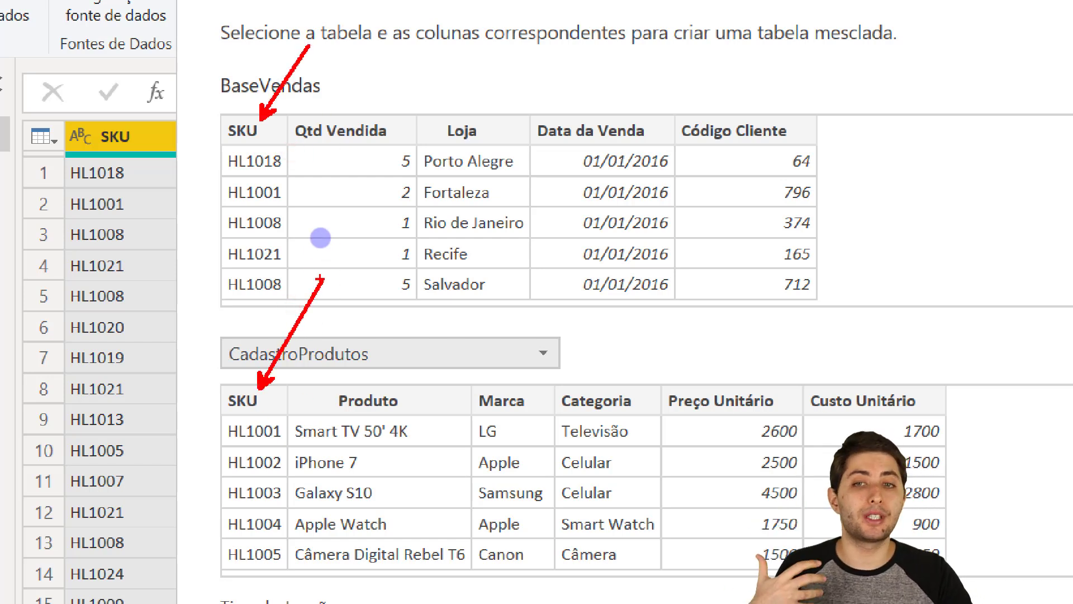
pyautogui.moveTo(220, 159); pyautogui.dragTo(164, 126)
pyautogui.moveTo(227, 191); pyautogui.dragTo(175, 160)
pyautogui.moveTo(215, 212); pyautogui.dragTo(166, 172)
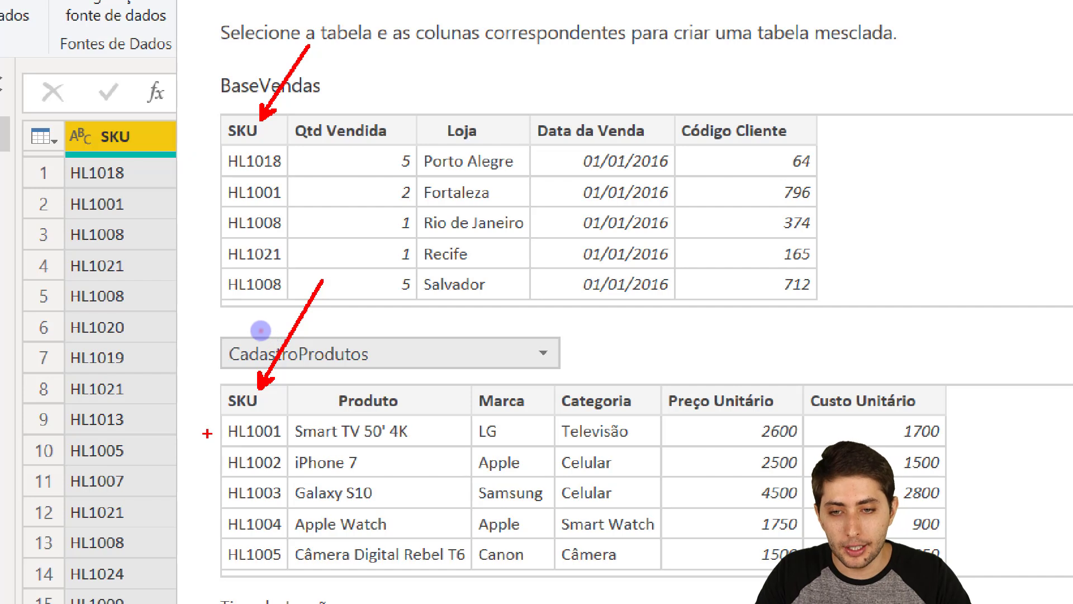
pyautogui.moveTo(210, 433); pyautogui.dragTo(165, 394)
pyautogui.moveTo(221, 463); pyautogui.dragTo(151, 427)
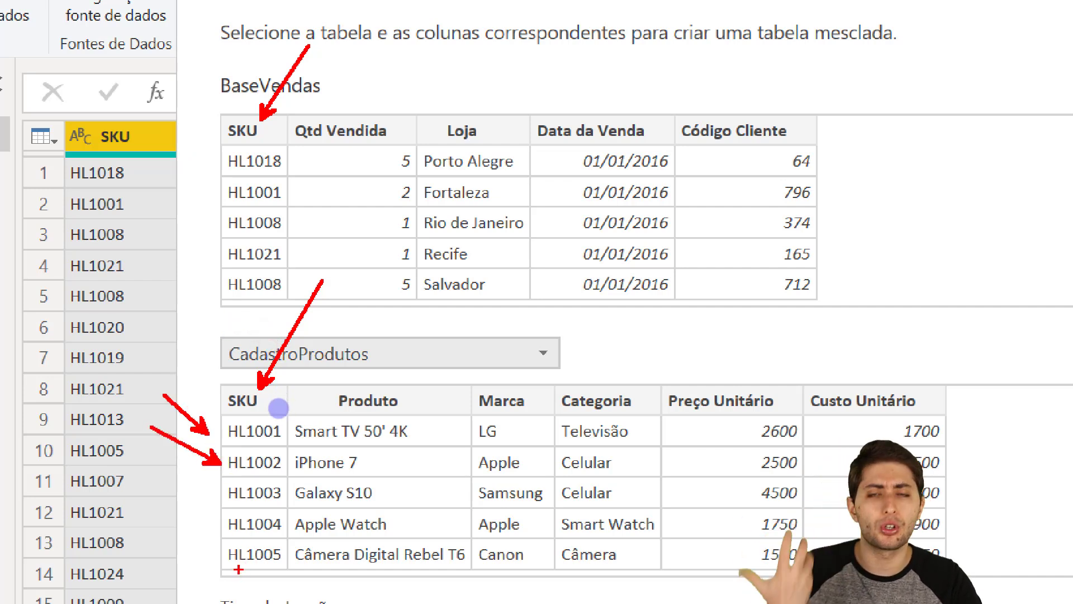
pyautogui.hotkey('ctrl', 'z')
pyautogui.hotkey('ctrl', 'z')
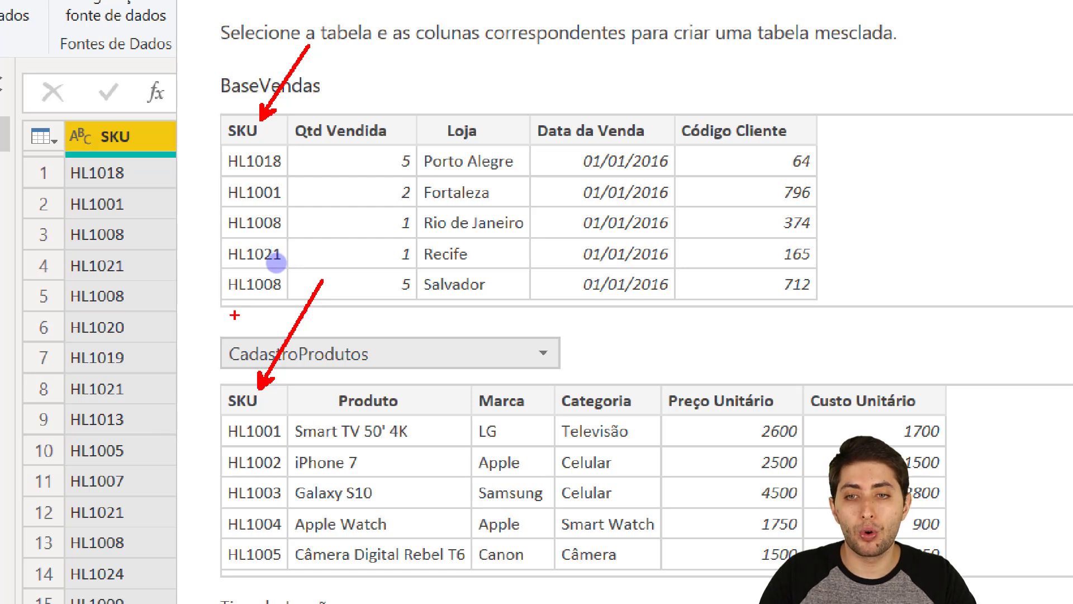
pyautogui.hotkey('ctrl', 'z')
pyautogui.hotkey('ctrl', 'z')
pyautogui.moveTo(265, 111)
pyautogui.mouseDown()
pyautogui.moveTo(292, 45)
pyautogui.moveTo(308, 36)
pyautogui.mouseUp()
pyautogui.moveTo(268, 389); pyautogui.dragTo(332, 316)
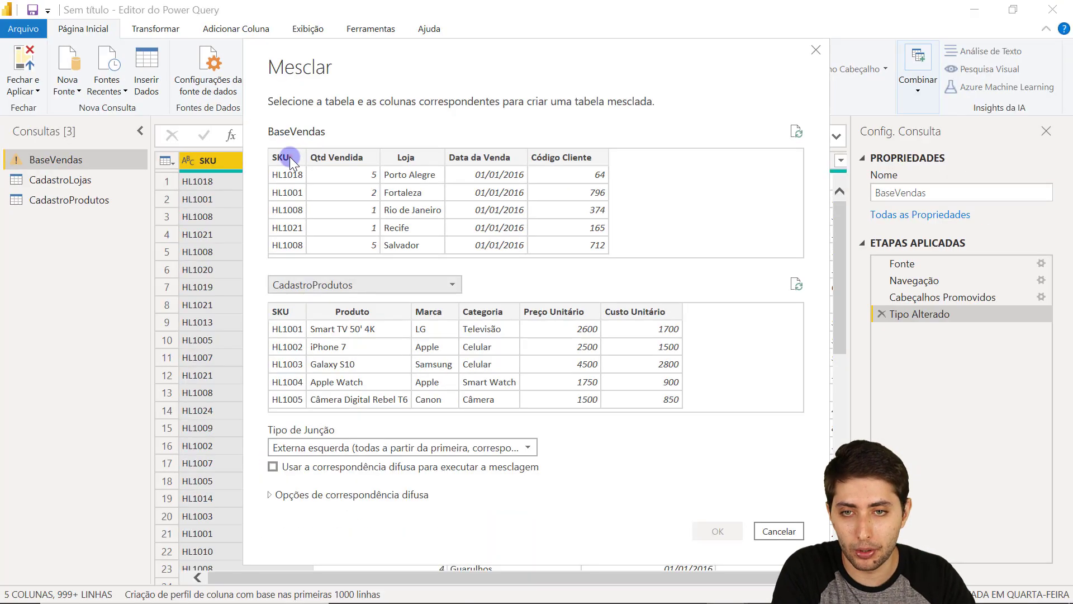
# Set SKU as the matching column in both BaseVendas and CadastroProdutos
pyautogui.click(258, 129)
pyautogui.click(286, 311)
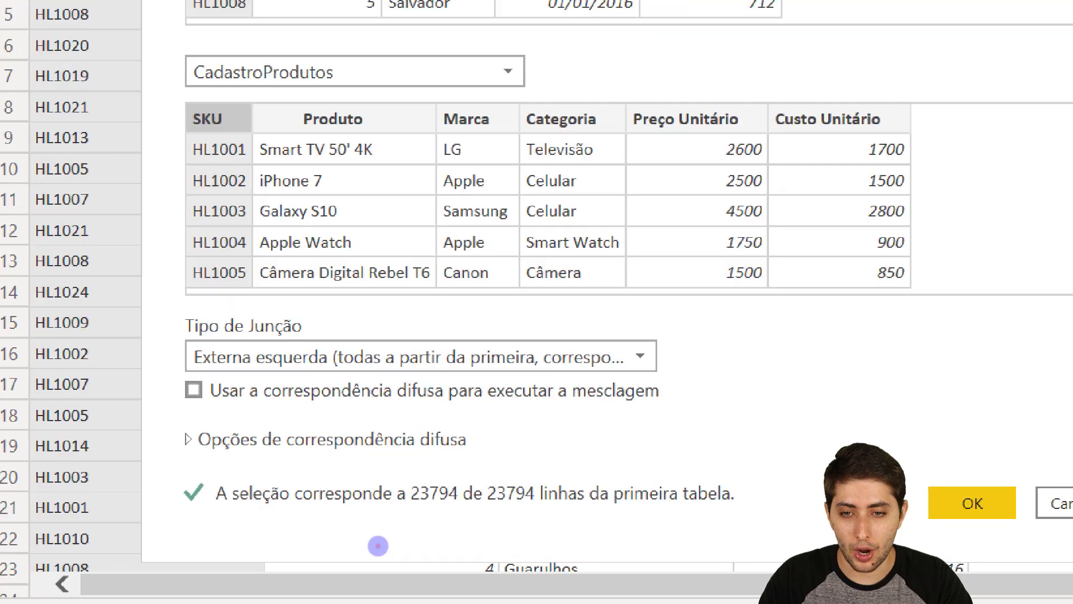
pyautogui.click(378, 547)
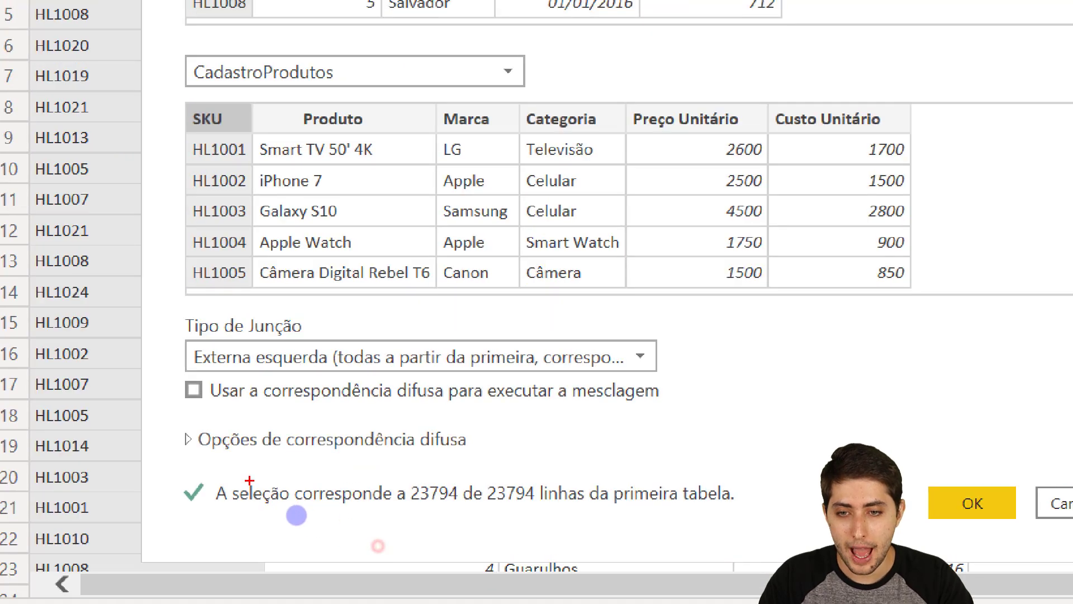
pyautogui.moveTo(161, 475)
pyautogui.mouseDown()
pyautogui.moveTo(485, 479)
pyautogui.moveTo(728, 565)
pyautogui.mouseUp()
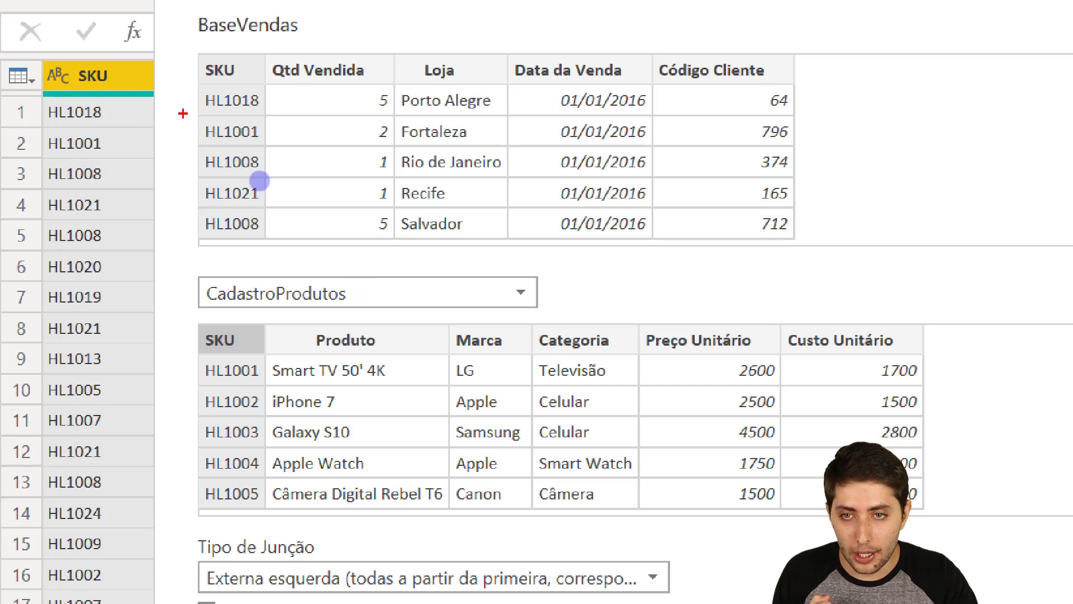
pyautogui.click(188, 189)
pyautogui.click(189, 229)
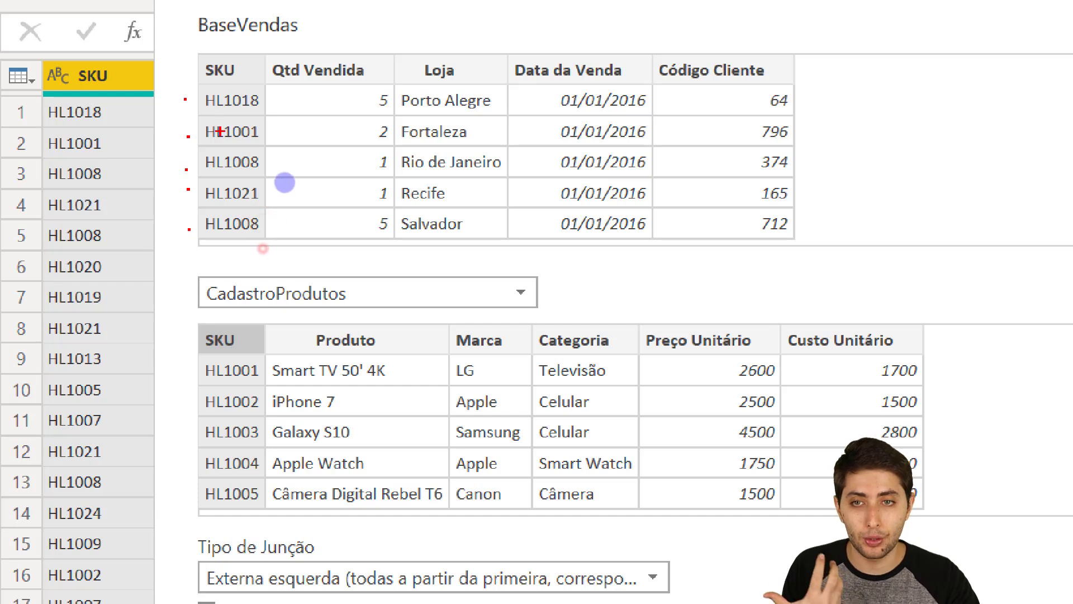
pyautogui.moveTo(191, 318)
pyautogui.mouseDown()
pyautogui.moveTo(257, 483)
pyautogui.moveTo(262, 525)
pyautogui.moveTo(273, 529)
pyautogui.mouseUp()
pyautogui.hotkey('ctrl', 'z')
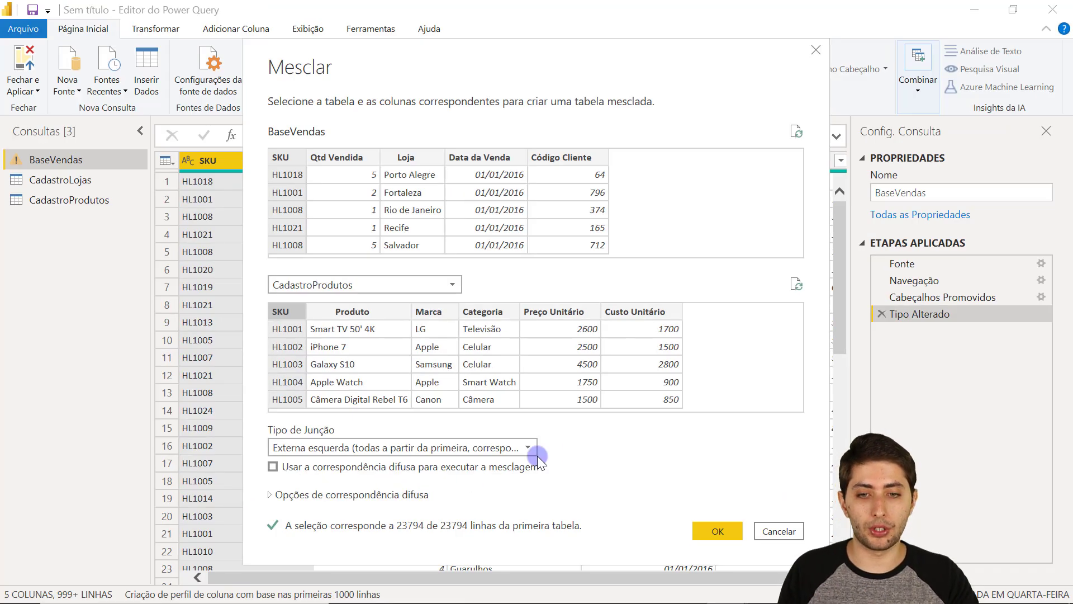
# Complete the left outer merge and expand only Produto and Preço Unitário from CadastroProdutos, using the original column name as prefix
pyautogui.click(718, 530)
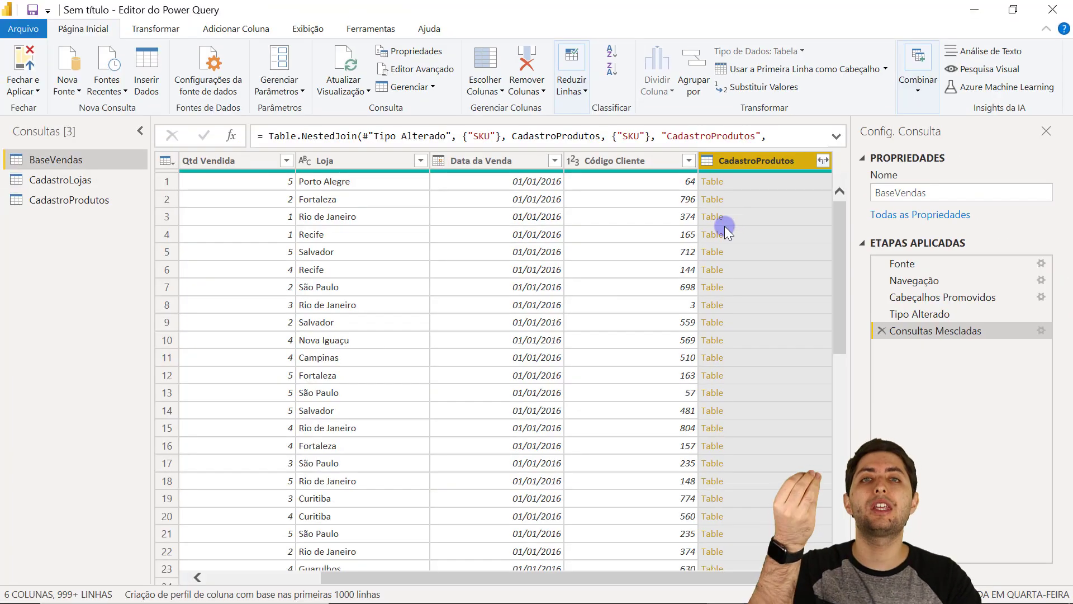
pyautogui.click(822, 162)
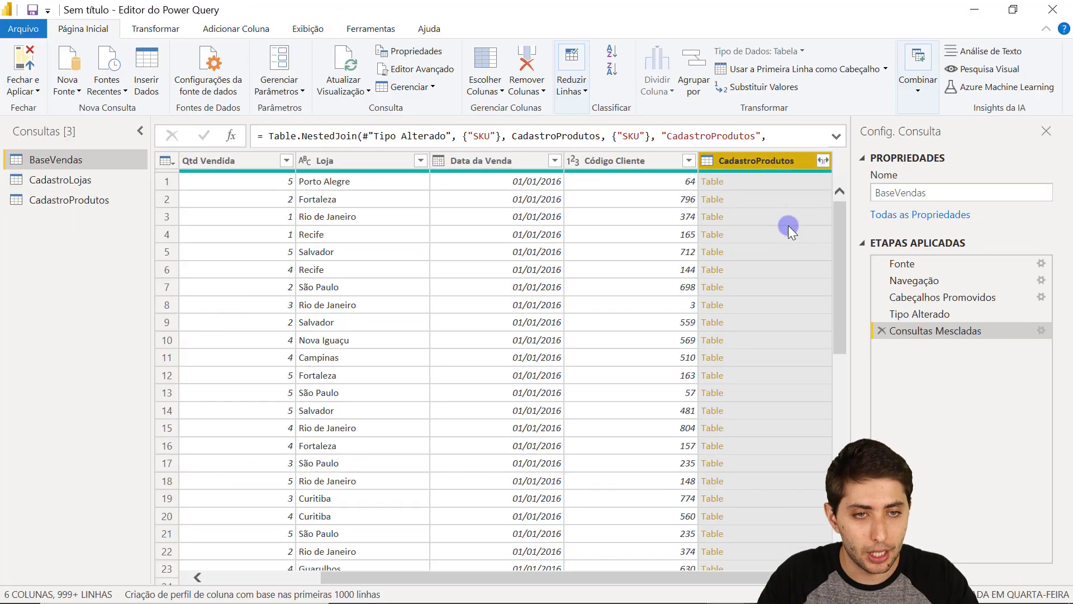
pyautogui.click(821, 162)
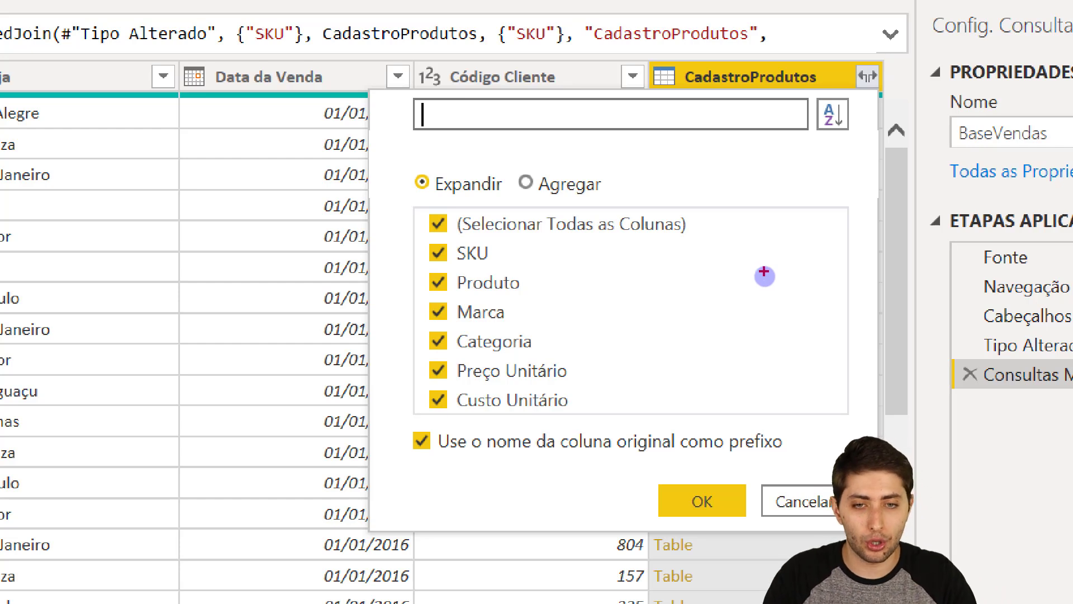
pyautogui.moveTo(531, 277); pyautogui.dragTo(607, 238)
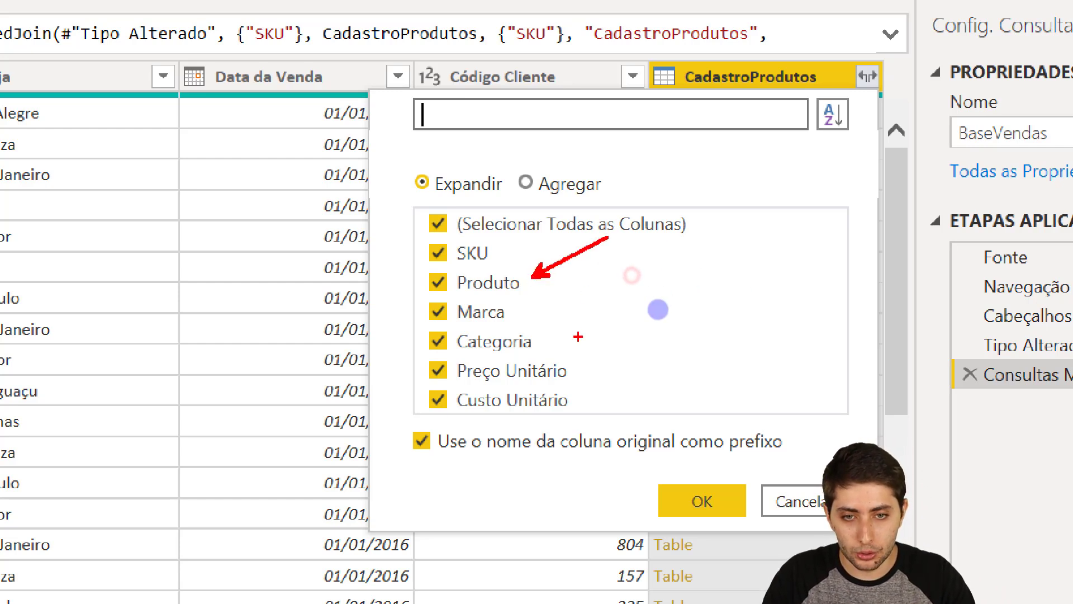
pyautogui.moveTo(571, 364); pyautogui.dragTo(630, 325)
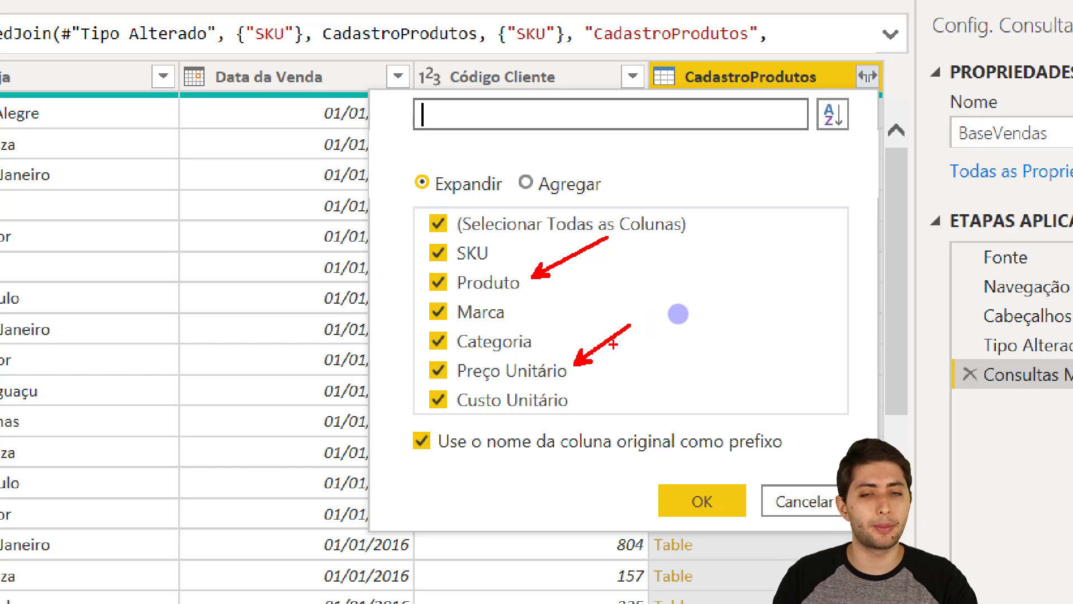
pyautogui.press('Escape')
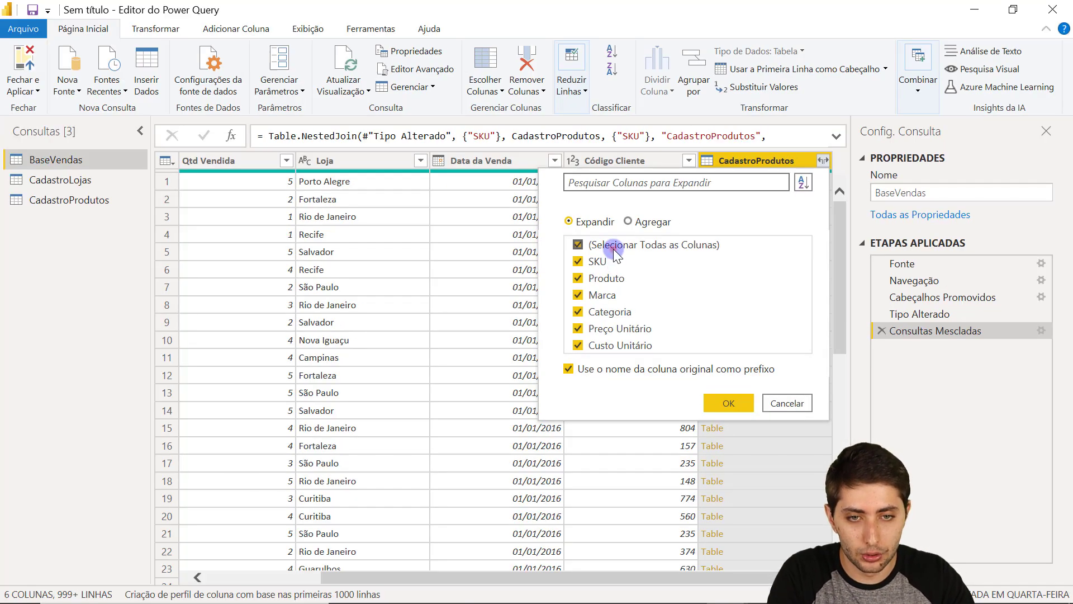
pyautogui.click(613, 248)
pyautogui.click(613, 276)
pyautogui.click(618, 327)
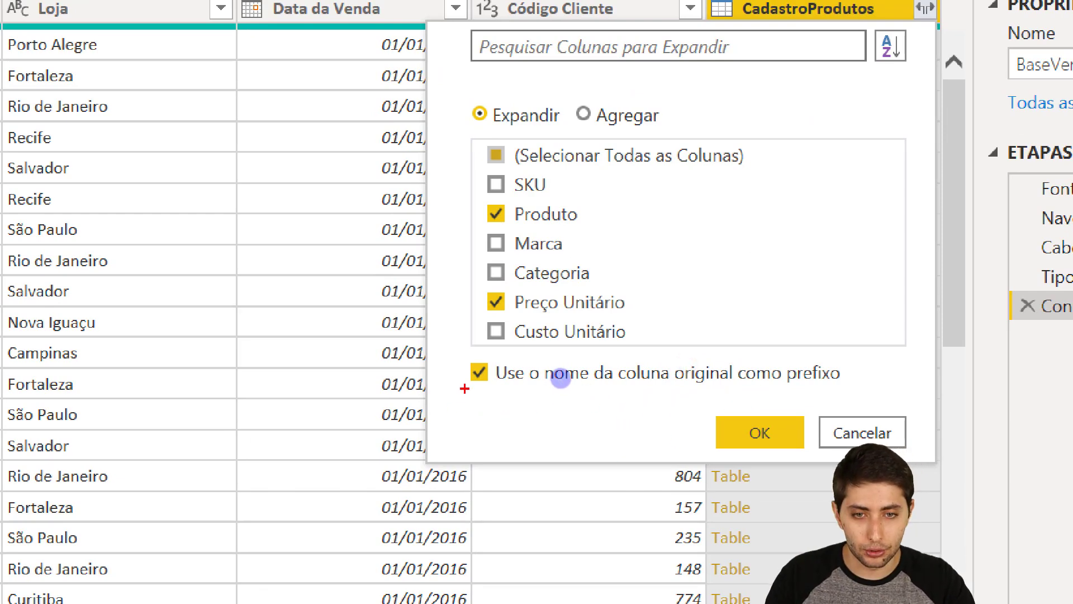
pyautogui.moveTo(469, 395)
pyautogui.mouseDown()
pyautogui.moveTo(551, 385)
pyautogui.moveTo(847, 396)
pyautogui.mouseUp()
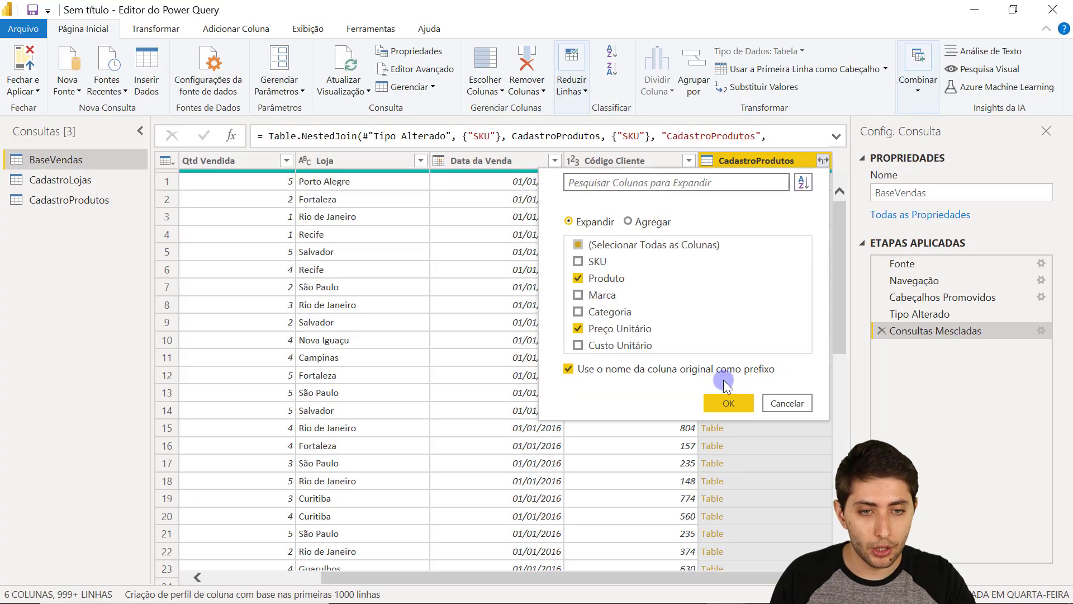
pyautogui.click(775, 431)
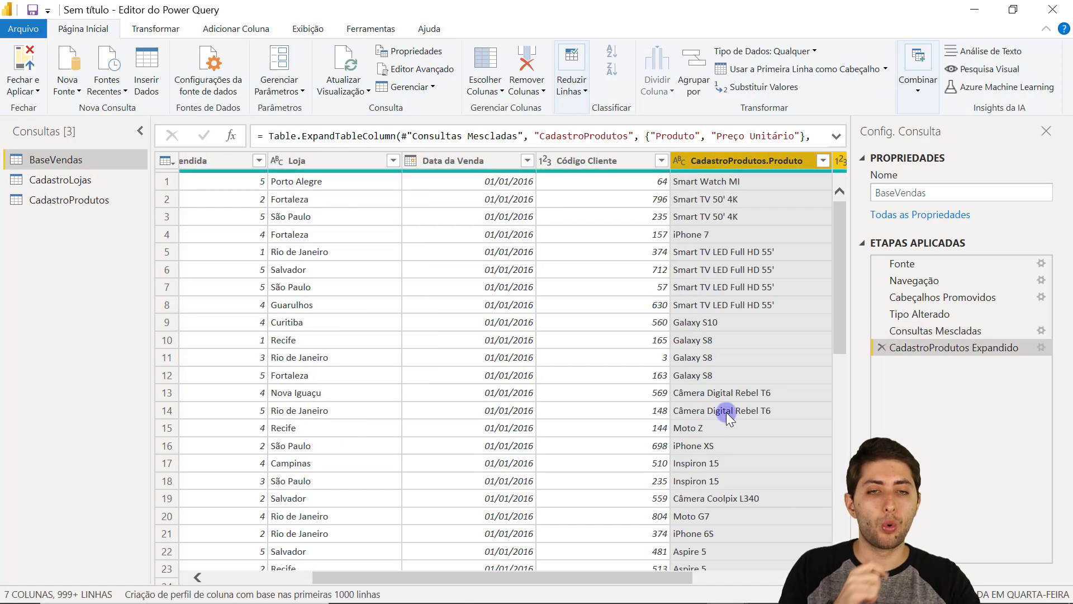
# Edit the CadastroProdutos Expandido step of BaseVendas to clear the default column name prefix
pyautogui.moveTo(661, 577); pyautogui.dragTo(779, 545)
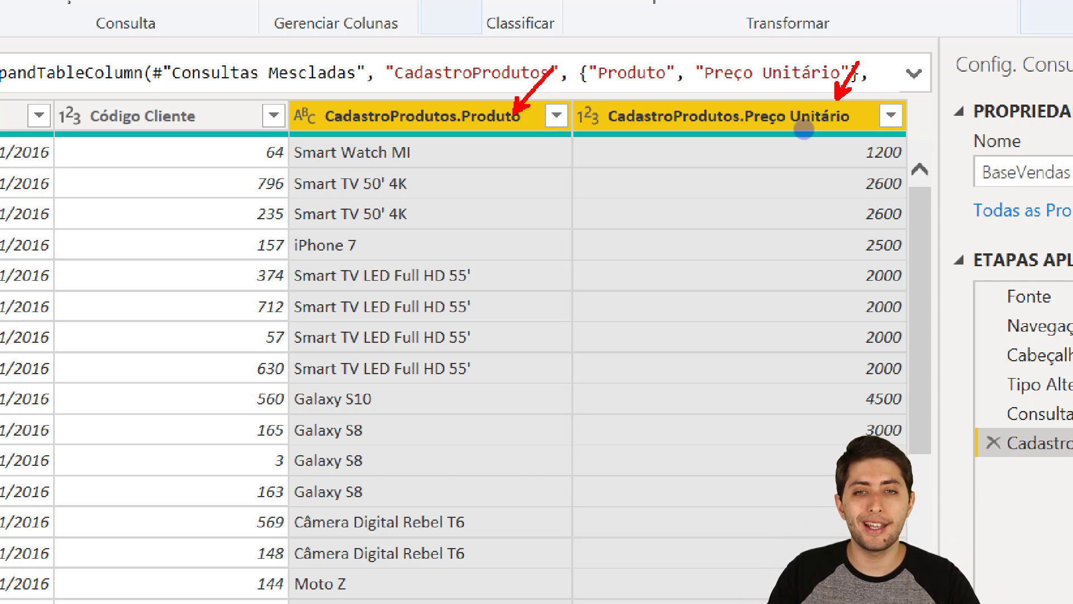
pyautogui.hotkey('ctrl', 'z')
pyautogui.hotkey('ctrl', 'z')
pyautogui.moveTo(327, 130); pyautogui.dragTo(459, 130)
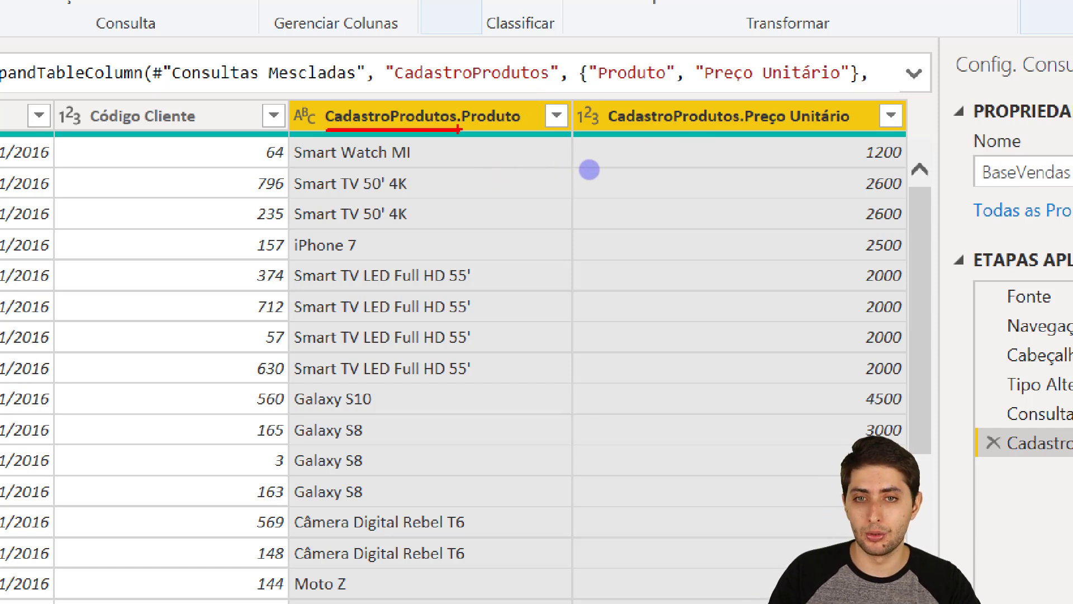
pyautogui.moveTo(609, 129); pyautogui.dragTo(755, 129)
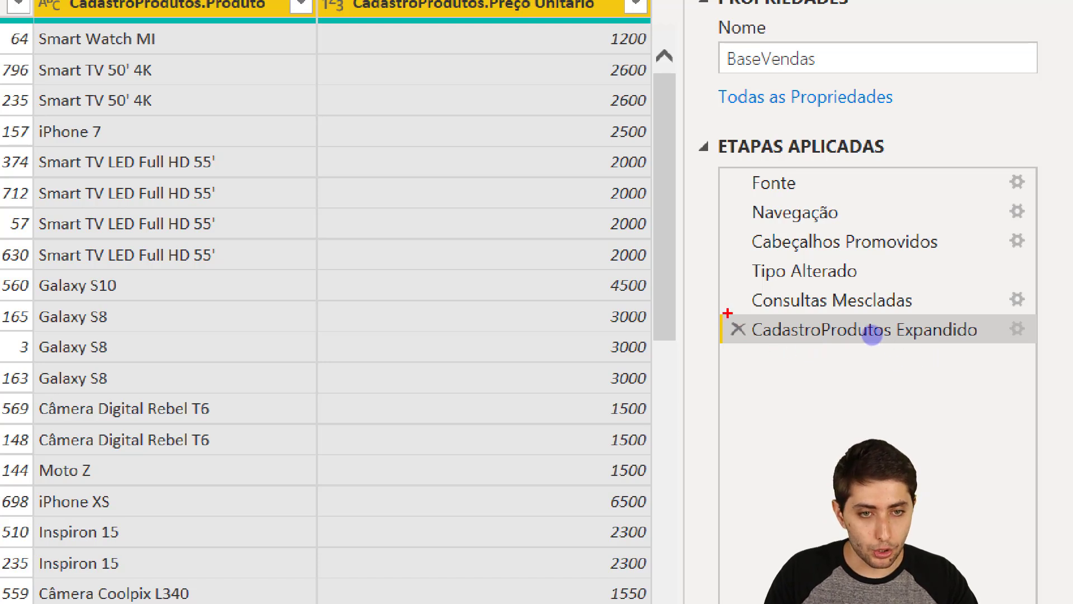
pyautogui.moveTo(707, 308); pyautogui.dragTo(1050, 350)
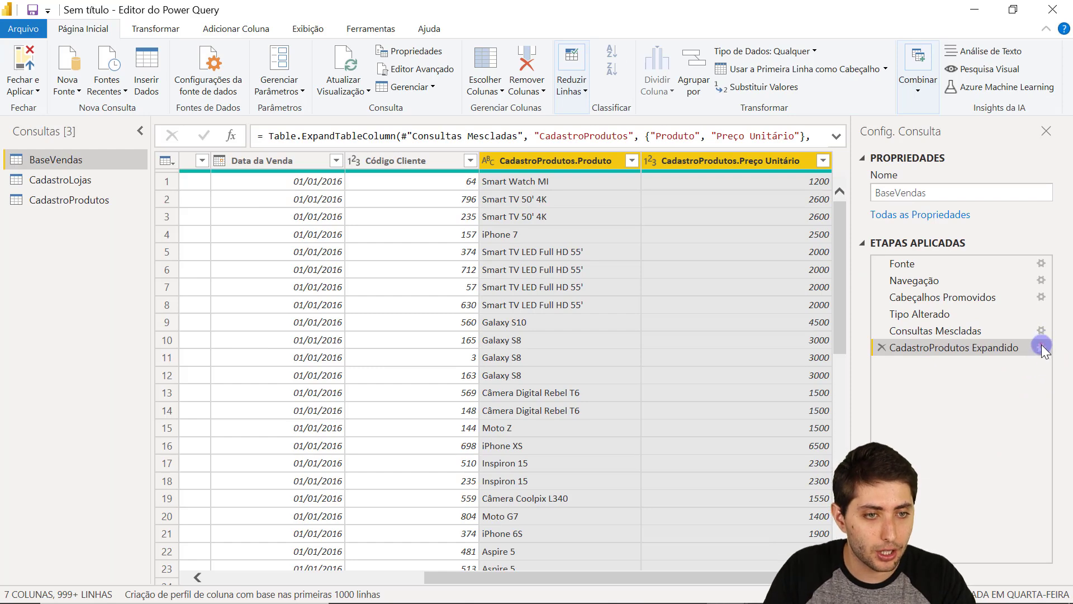
pyautogui.click(1041, 346)
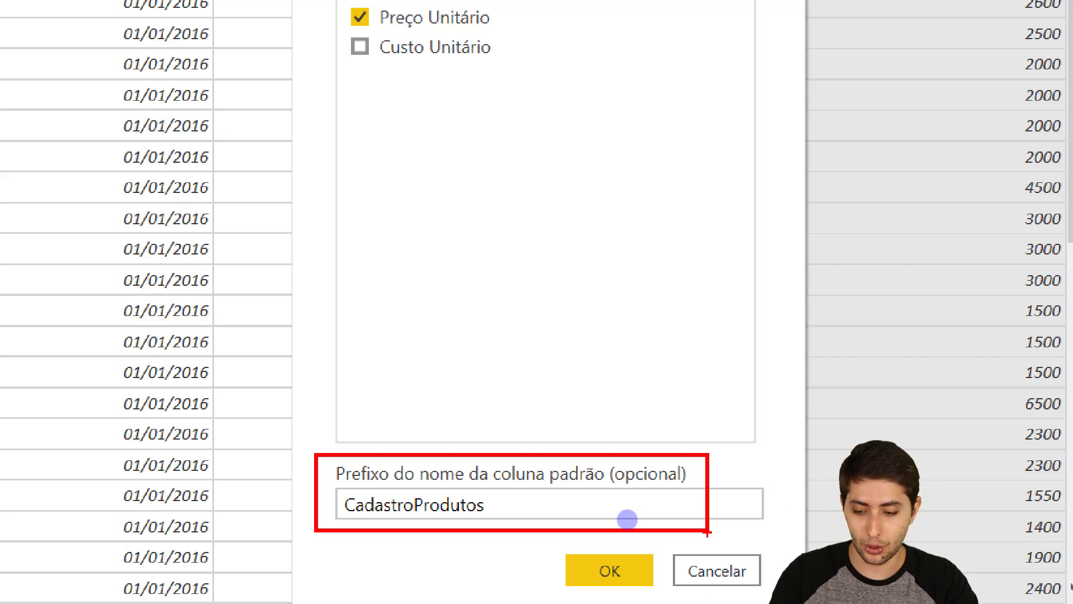
pyautogui.press('Escape')
pyautogui.moveTo(526, 506); pyautogui.dragTo(390, 487)
pyautogui.press('BackSpace')
pyautogui.click(562, 545)
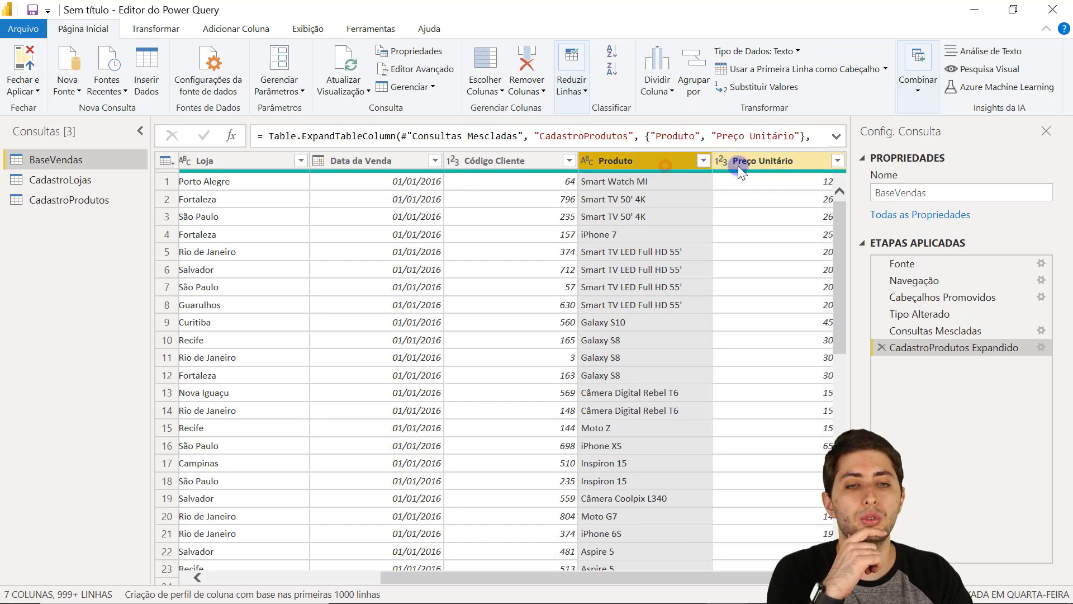
# Examine the Preço Unitário, Produto and SKU columns of the merged BaseVendas query
pyautogui.click(738, 162)
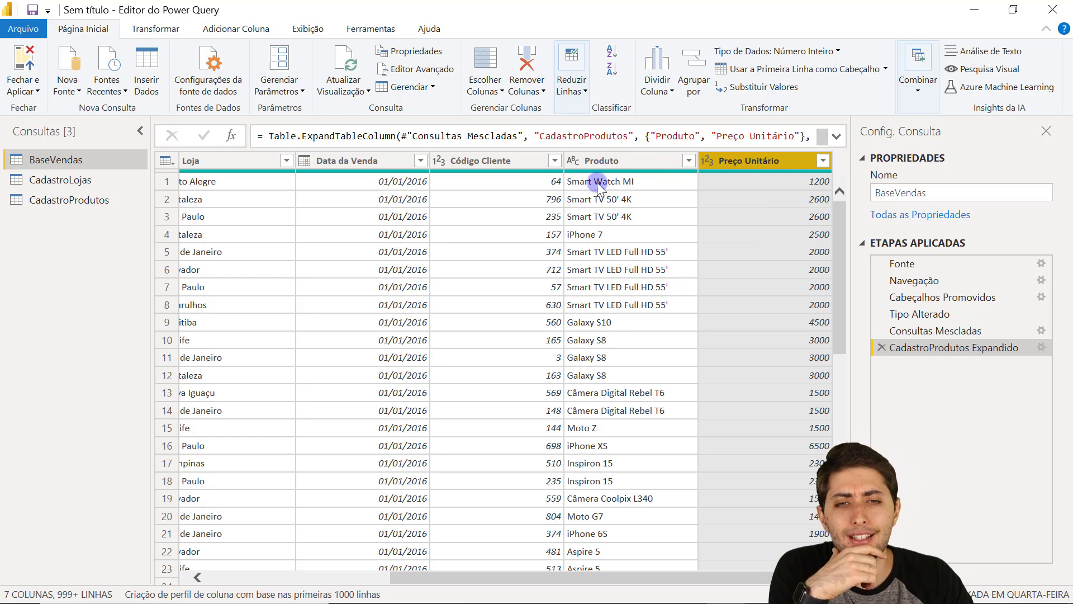
pyautogui.click(613, 157)
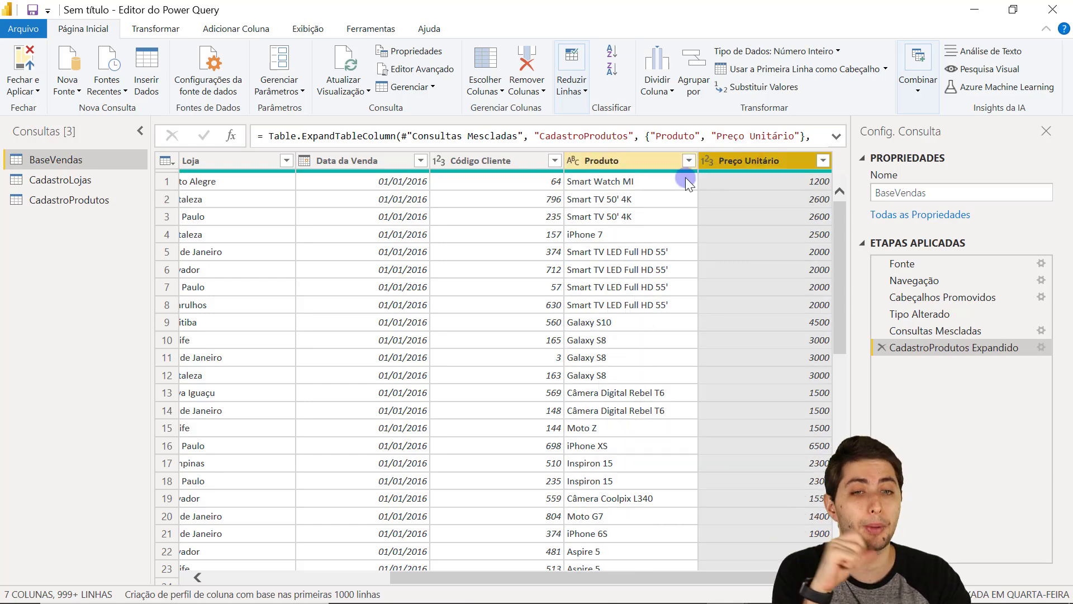
pyautogui.moveTo(688, 578); pyautogui.dragTo(425, 577)
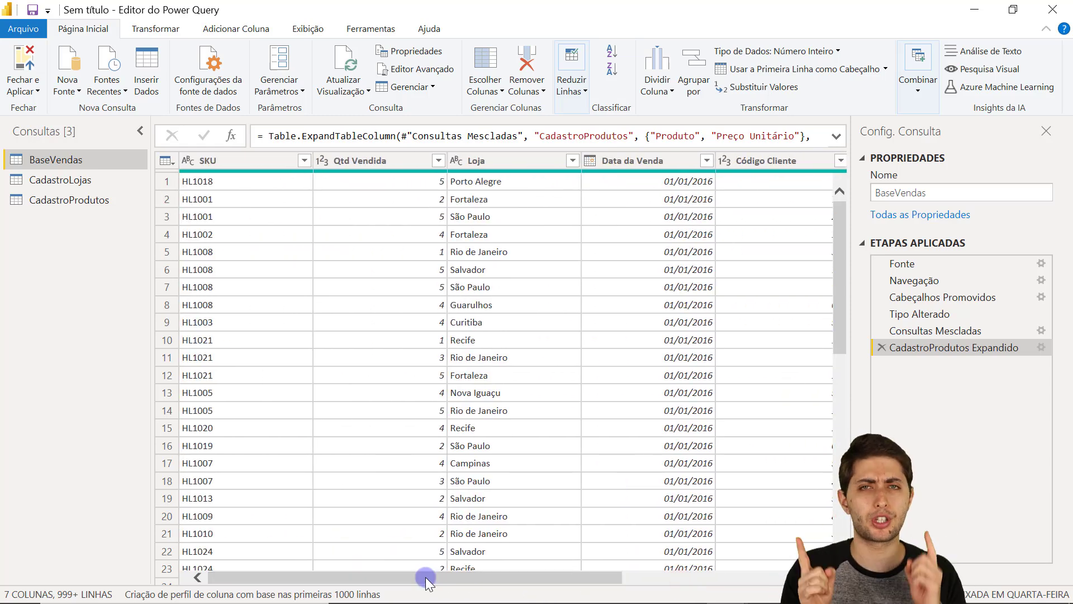
pyautogui.click(241, 162)
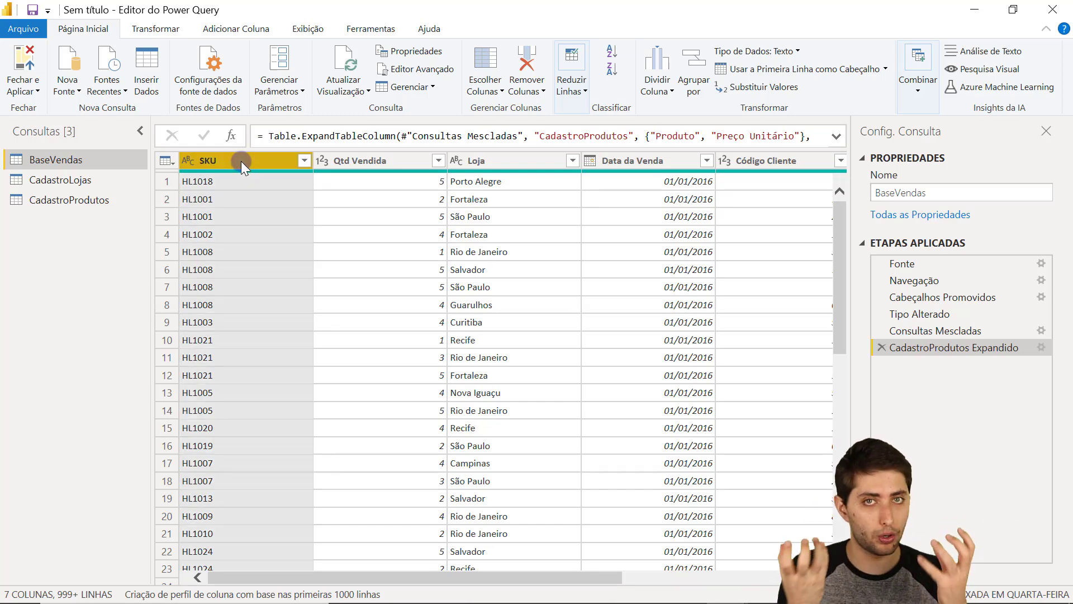
# Compare the product and unit price of SKU HL1018 in CadastroProdutos with the first row of BaseVendas
pyautogui.click(238, 183)
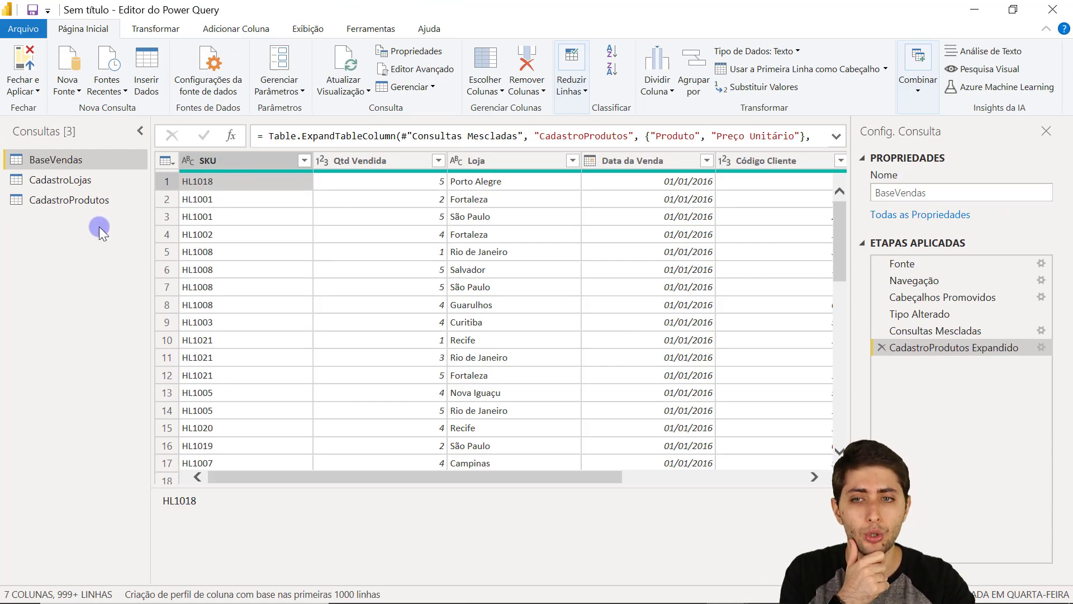
pyautogui.click(80, 203)
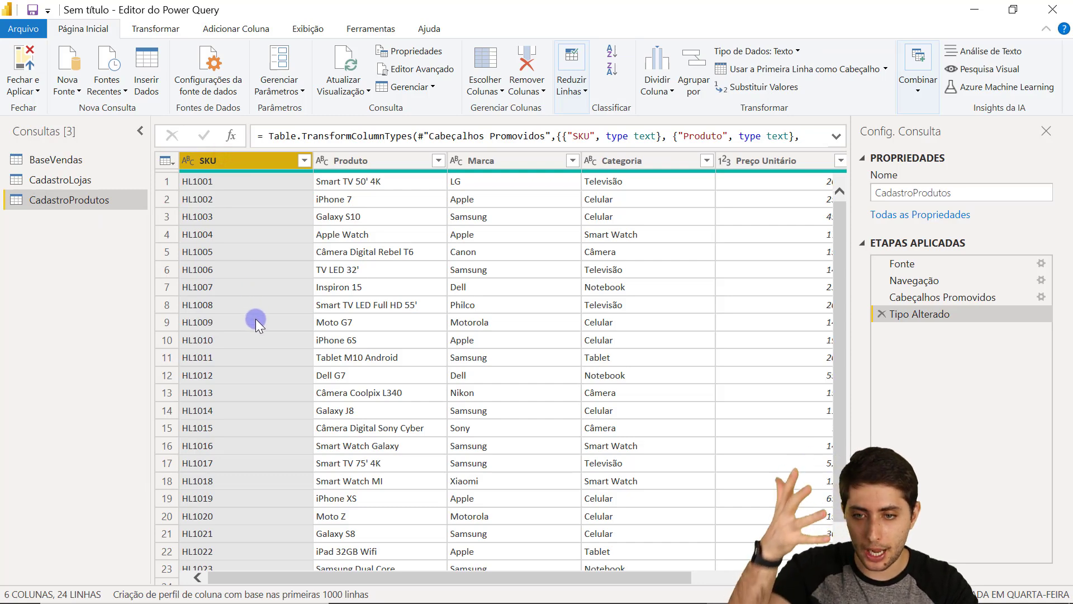
pyautogui.scroll(-1, 256, 358)
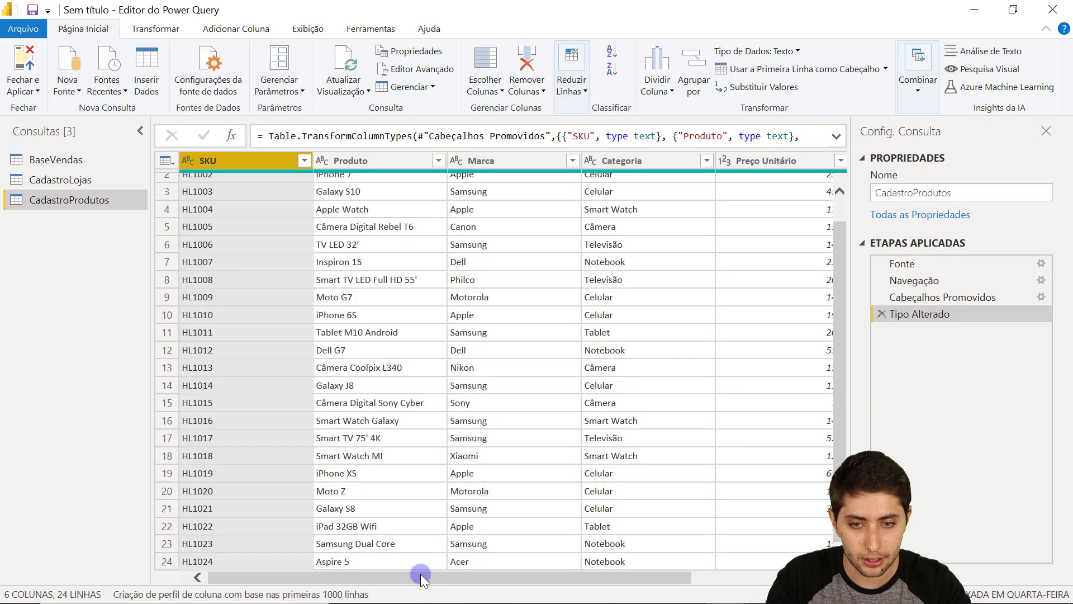
pyautogui.moveTo(420, 574); pyautogui.dragTo(496, 556)
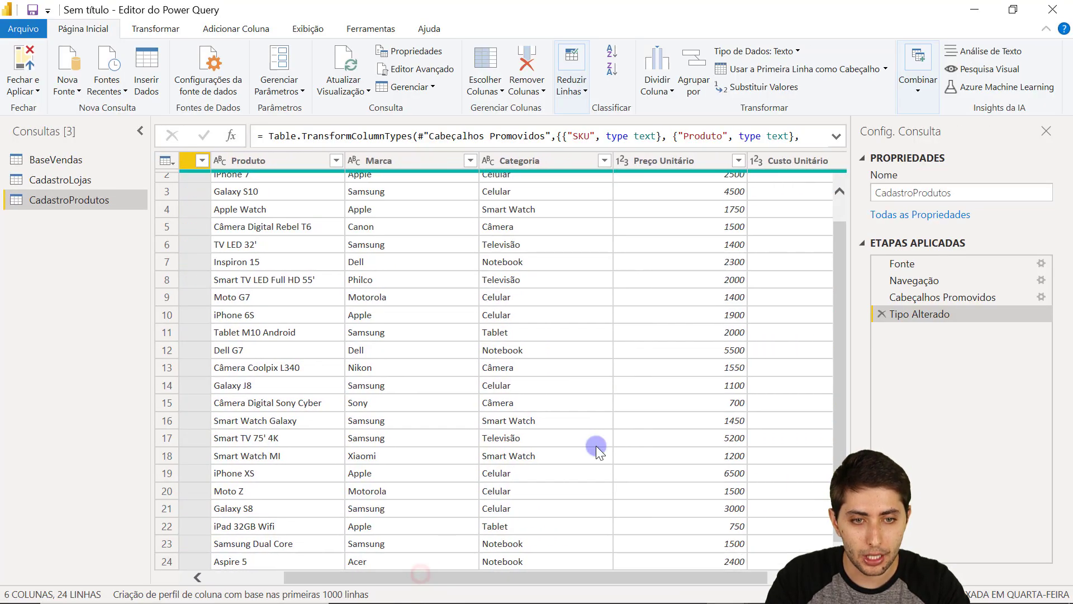
pyautogui.click(683, 457)
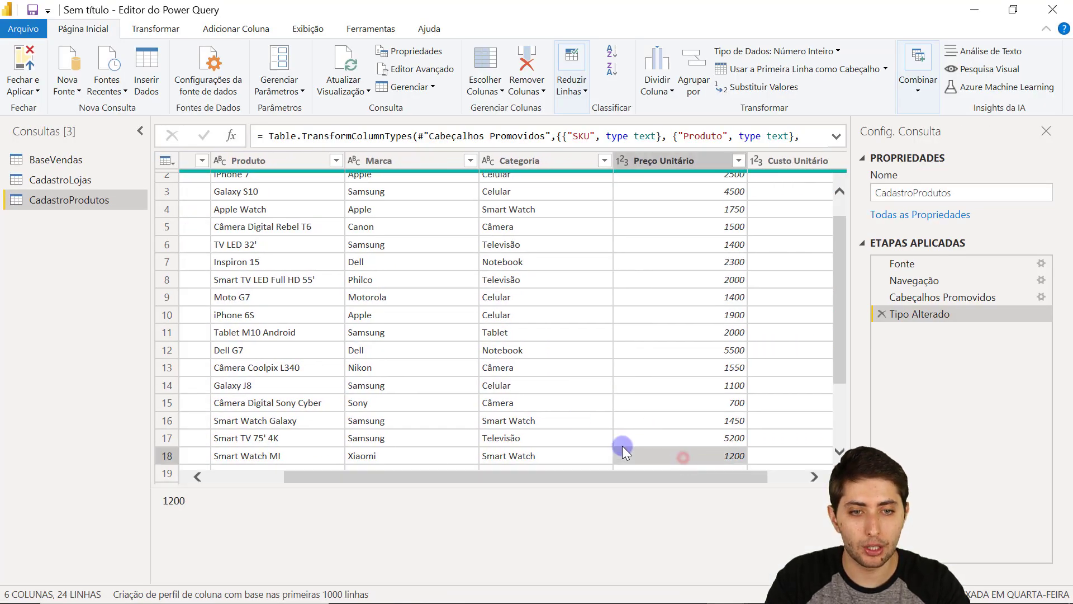
pyautogui.click(48, 159)
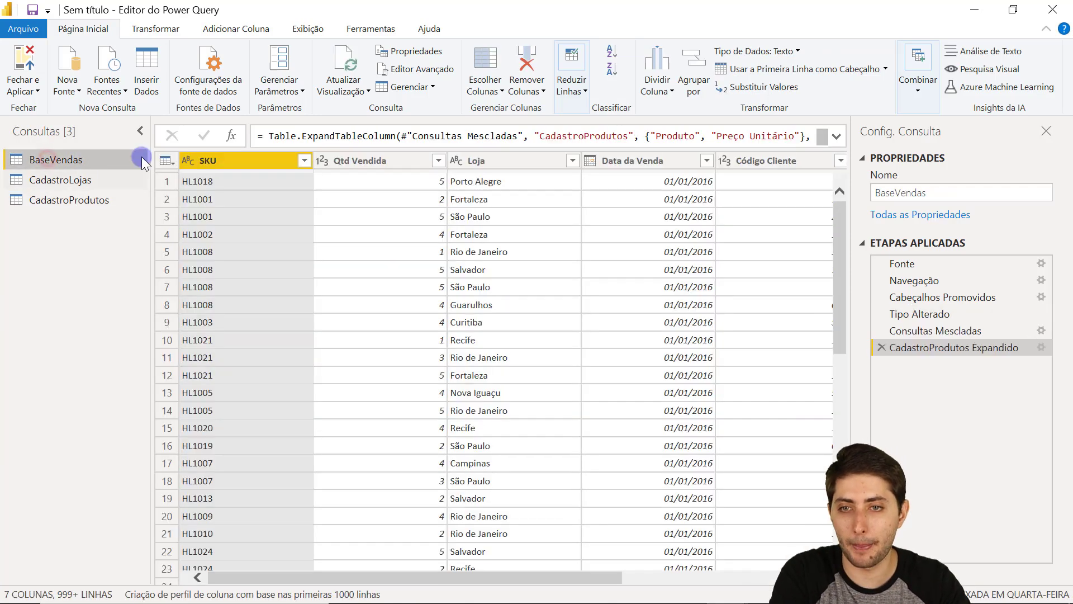
pyautogui.click(218, 180)
pyautogui.moveTo(387, 479); pyautogui.dragTo(626, 443)
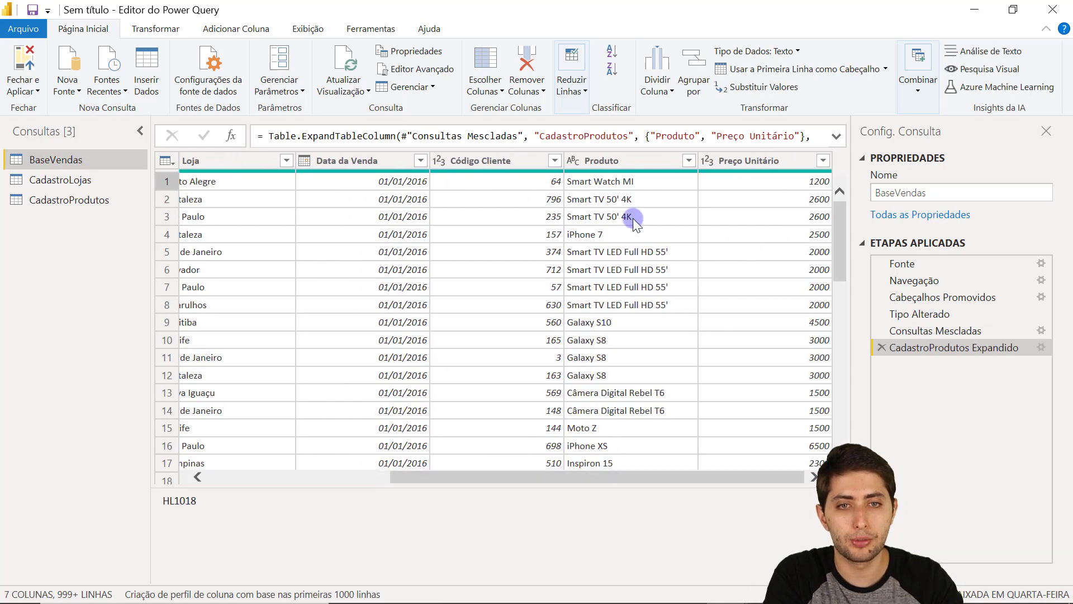
pyautogui.click(646, 183)
pyautogui.click(726, 167)
pyautogui.click(727, 183)
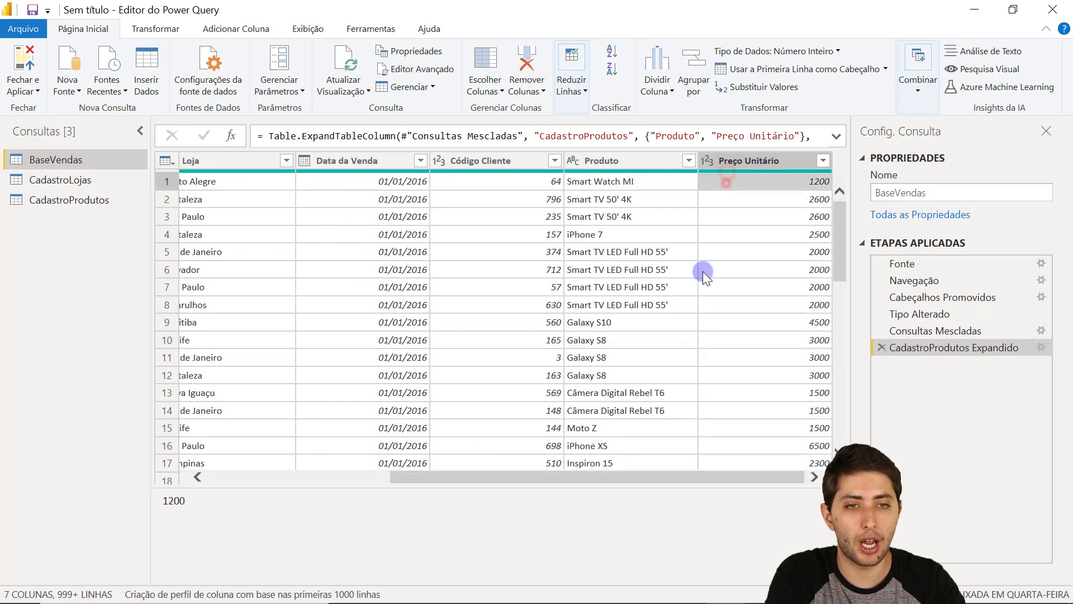
# Compare the product and unit price of SKU HL1001 in CadastroProdutos with the second row of BaseVendas
pyautogui.moveTo(639, 478); pyautogui.dragTo(321, 531)
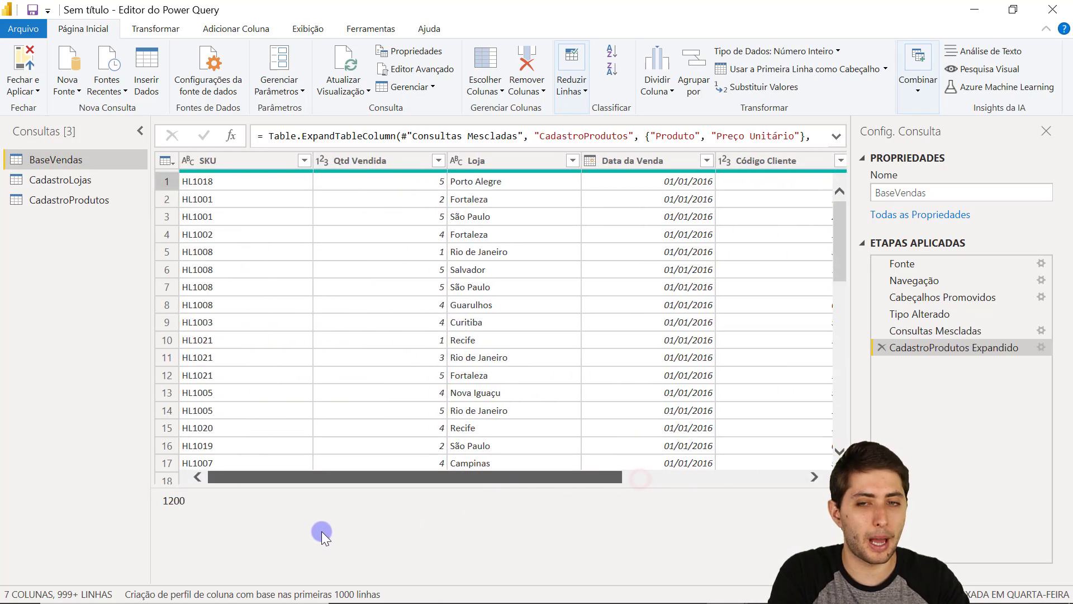
pyautogui.click(244, 200)
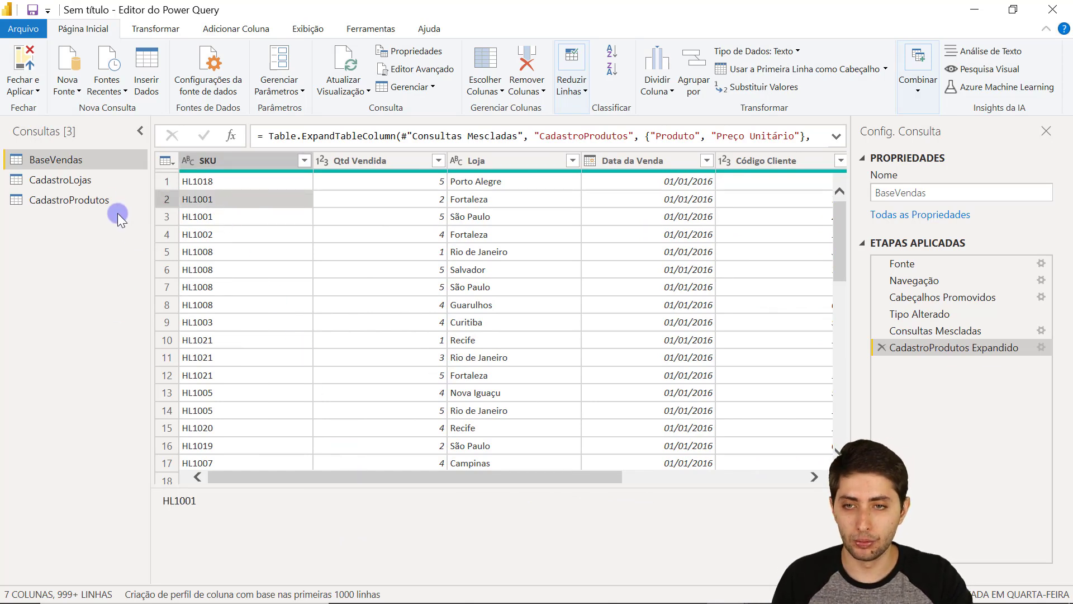
pyautogui.click(105, 203)
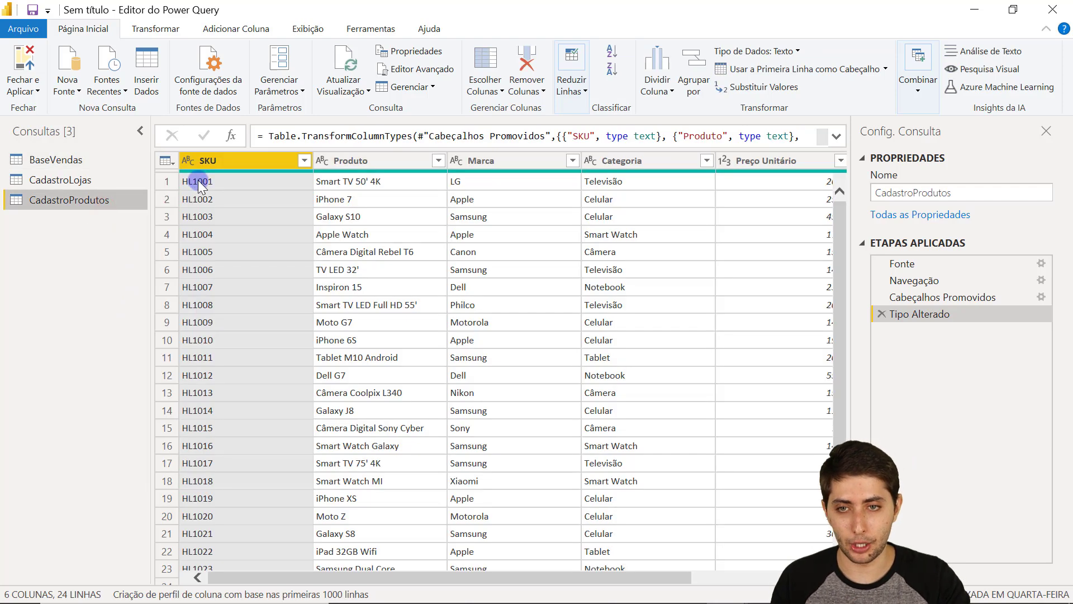
pyautogui.click(200, 185)
pyautogui.click(384, 183)
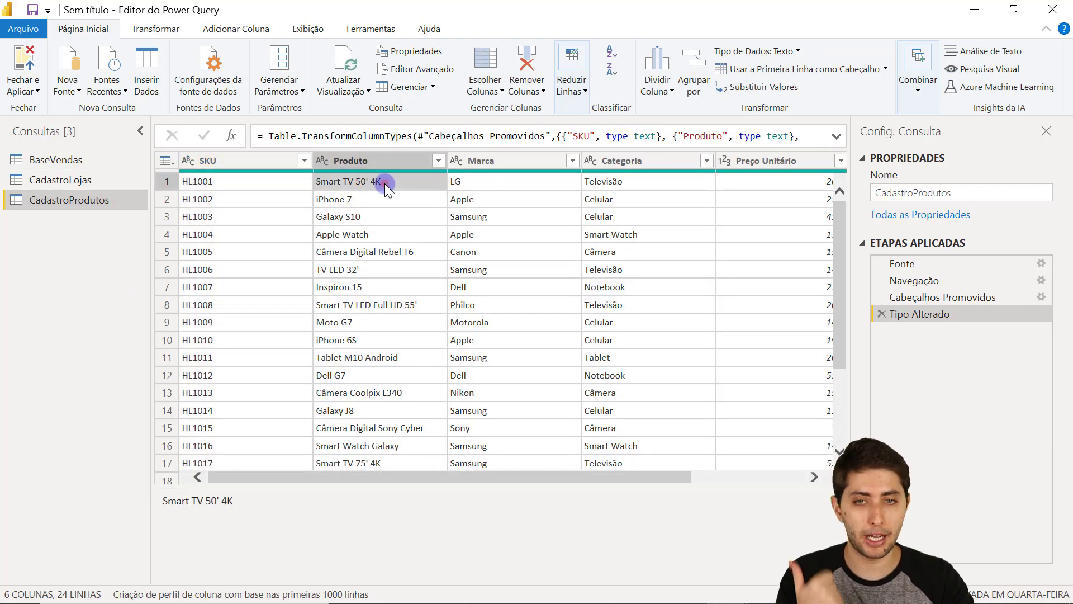
pyautogui.moveTo(434, 477); pyautogui.dragTo(537, 475)
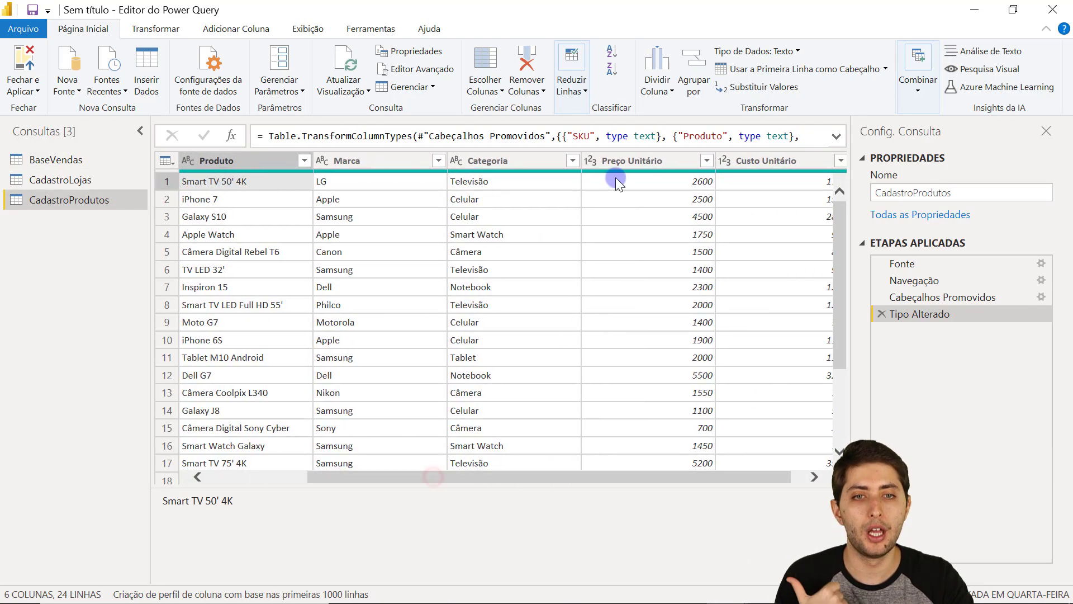
pyautogui.click(659, 181)
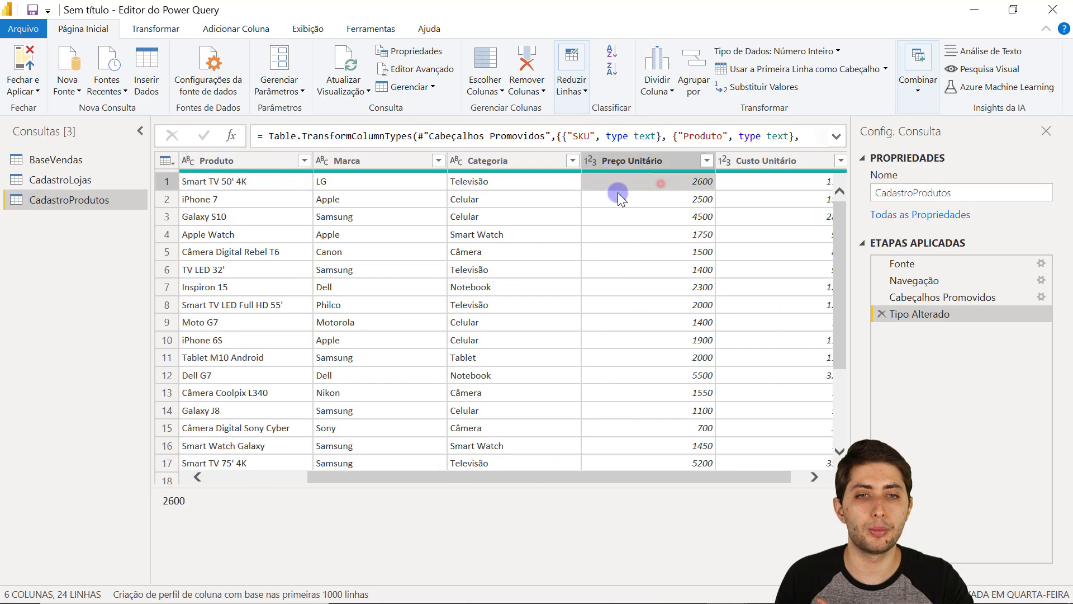
pyautogui.click(50, 159)
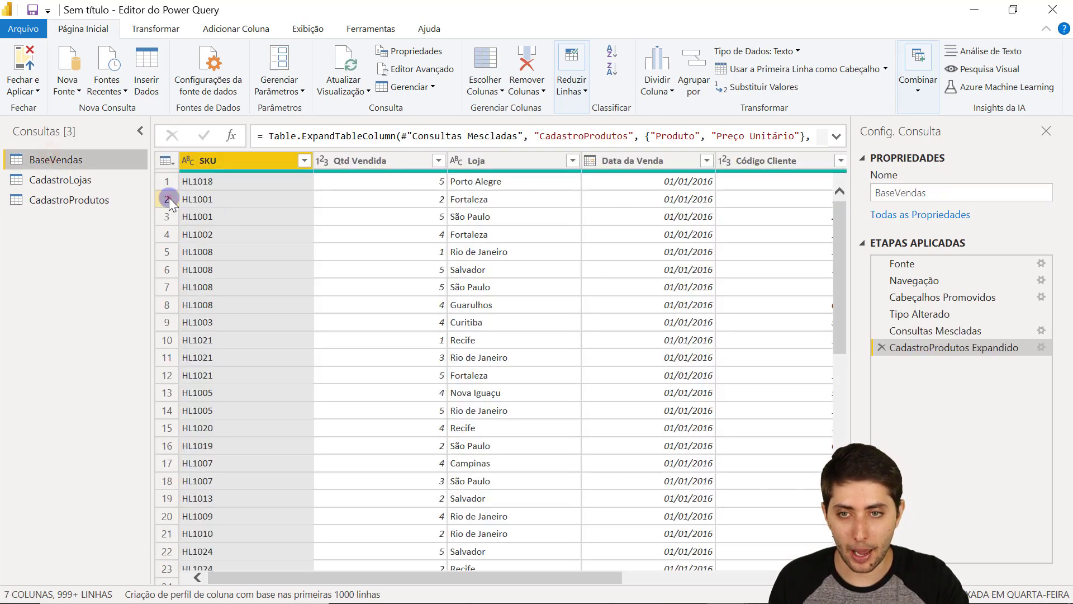
pyautogui.click(168, 199)
pyautogui.moveTo(398, 480); pyautogui.dragTo(615, 403)
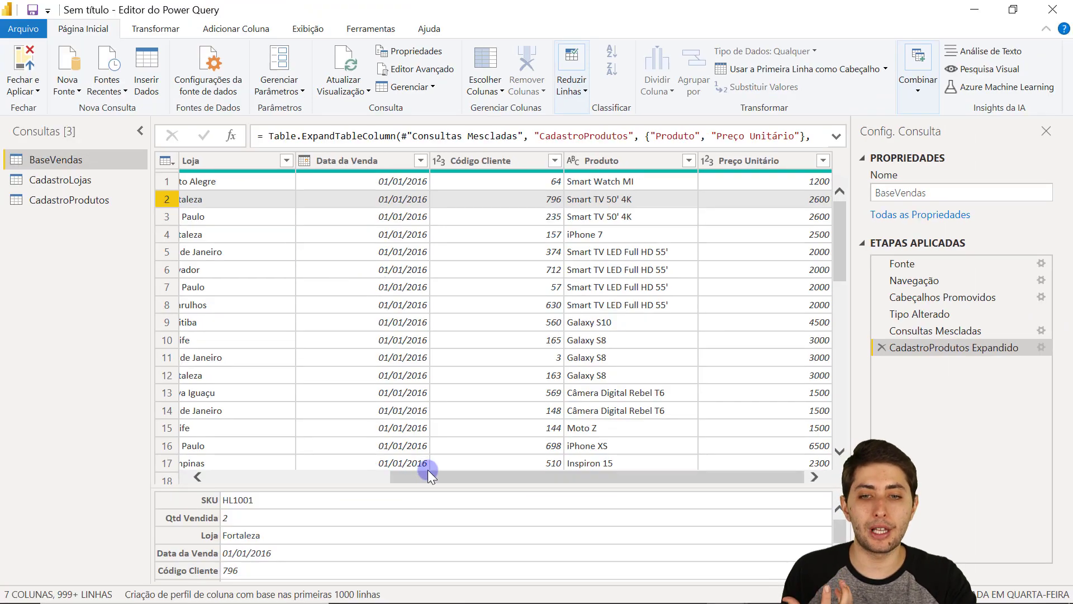
# Compare the SKU column of BaseVendas with the SKU column of CadastroProdutos as the shared matching key
pyautogui.moveTo(427, 471); pyautogui.dragTo(203, 442)
pyautogui.click(223, 166)
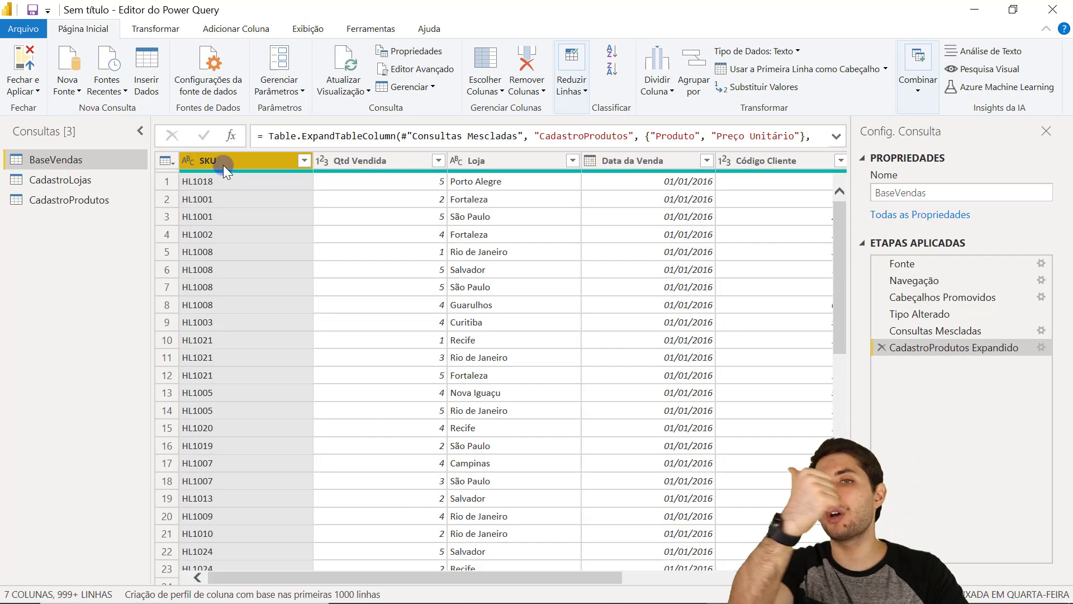
pyautogui.click(114, 206)
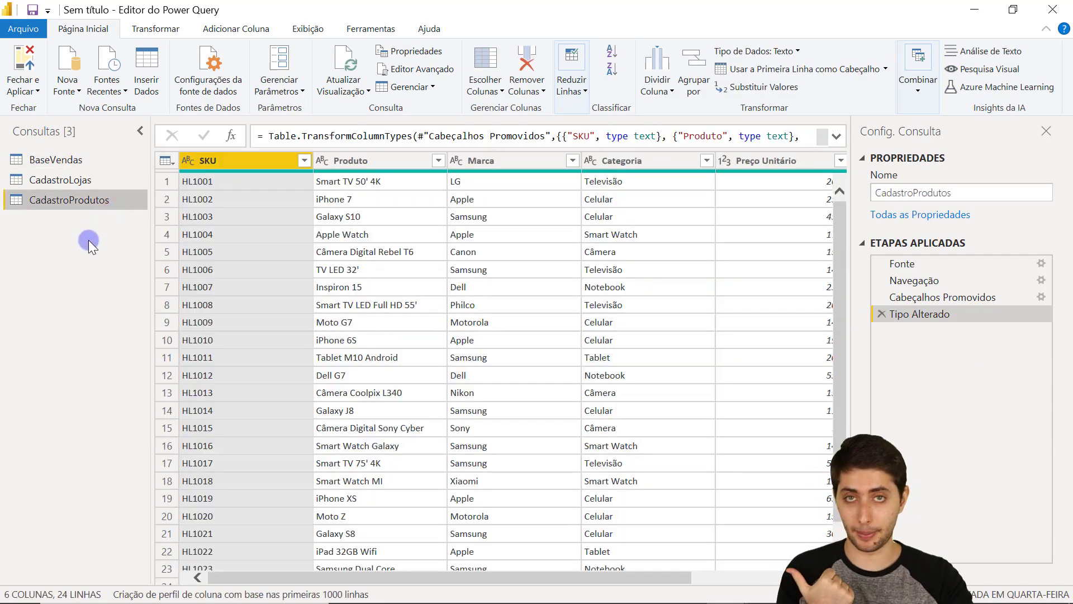
pyautogui.click(58, 160)
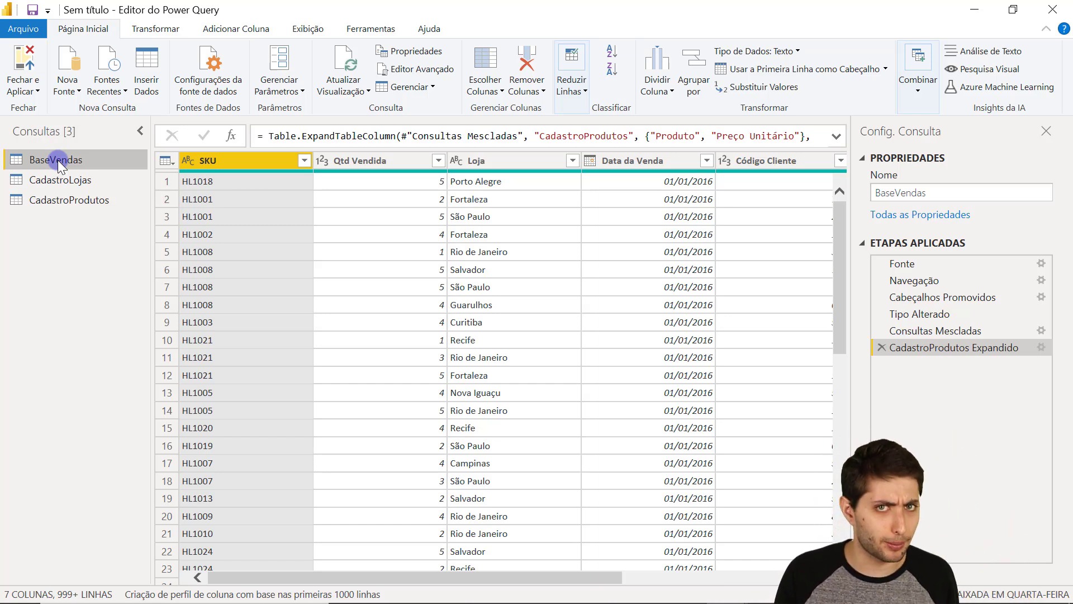
pyautogui.click(206, 182)
pyautogui.click(209, 200)
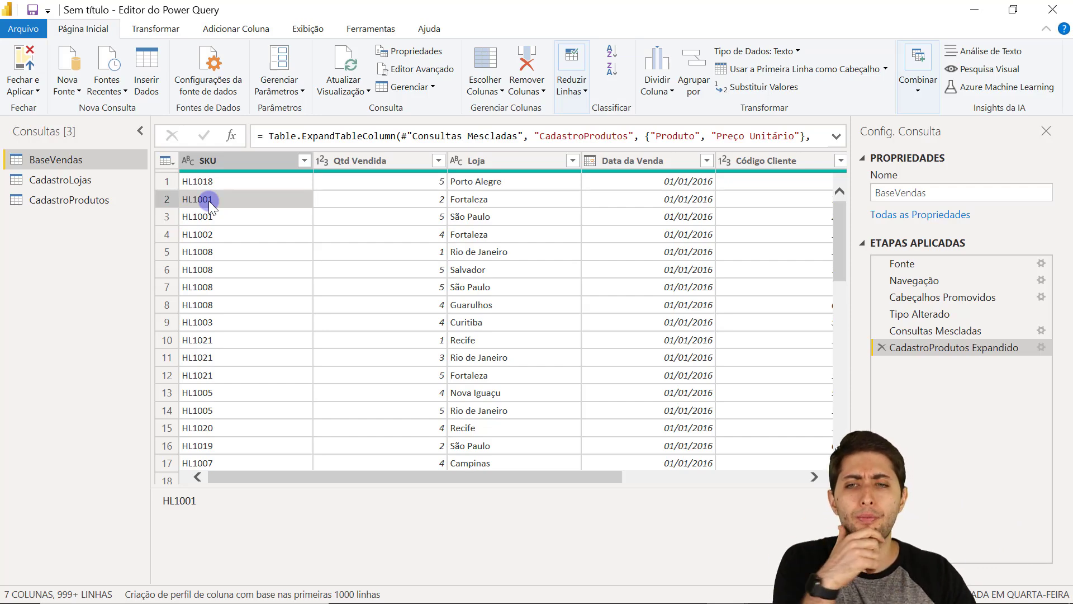
# Compare the store names in the first column of CadastroLojas with the Loja column of BaseVendas
pyautogui.click(80, 171)
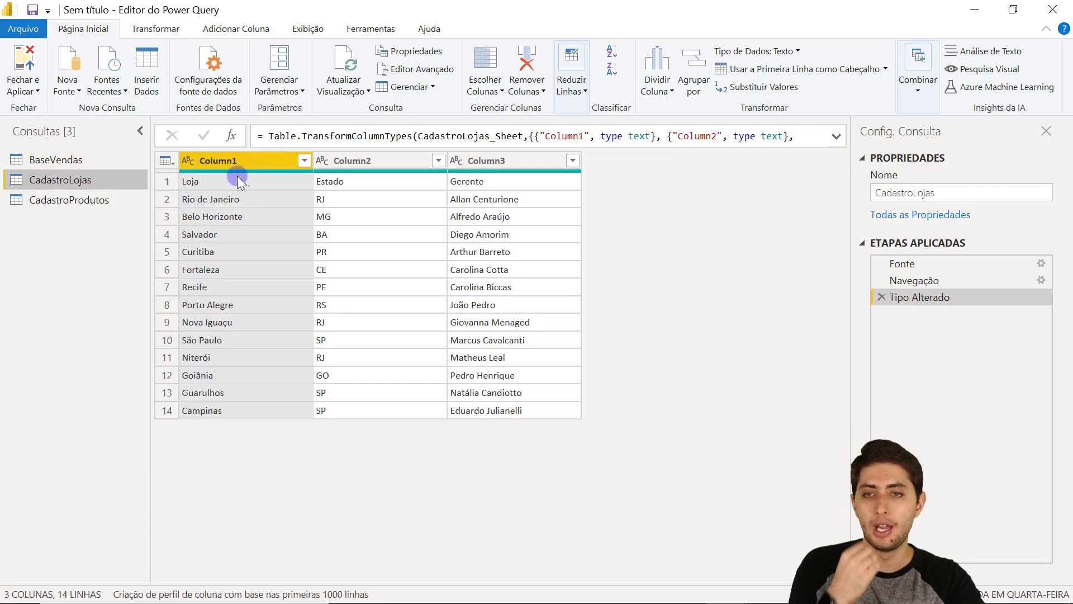
pyautogui.click(250, 212)
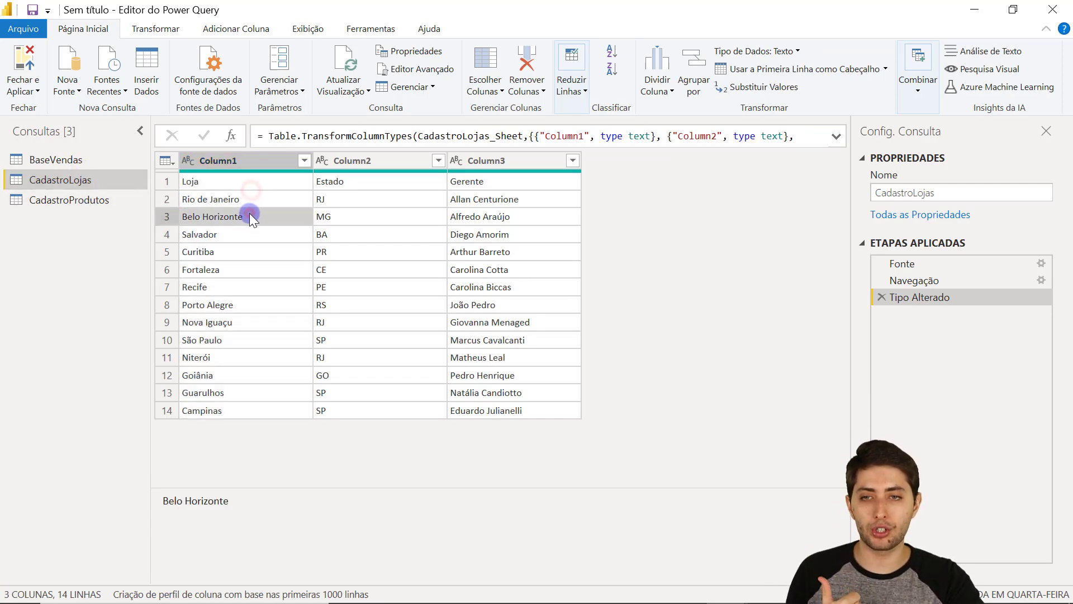
pyautogui.click(104, 159)
pyautogui.click(520, 163)
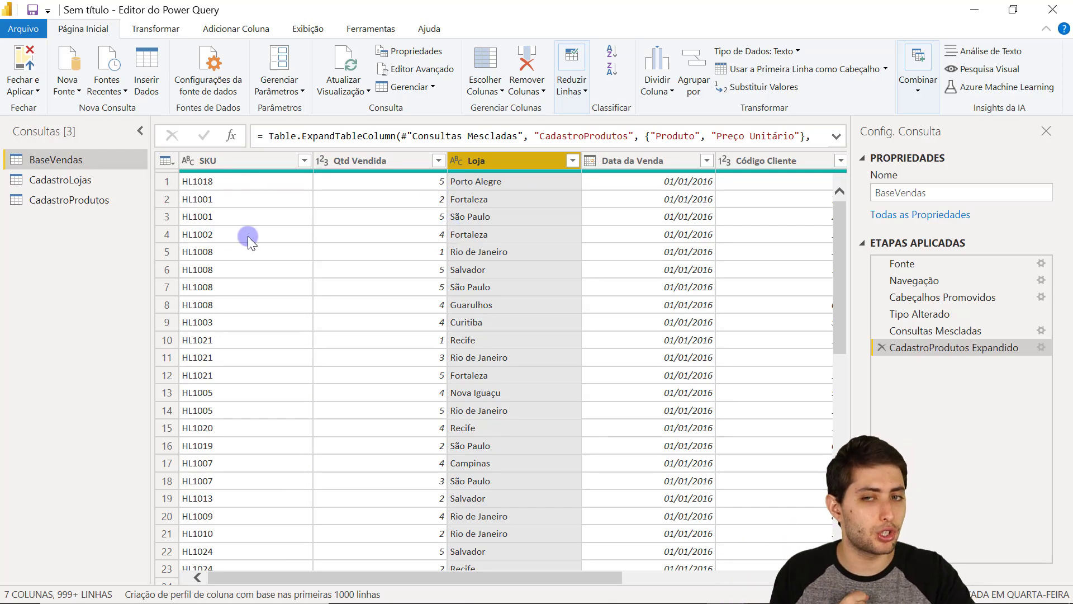
# Promote the first row of the CadastroLojas query to column headers
pyautogui.click(93, 183)
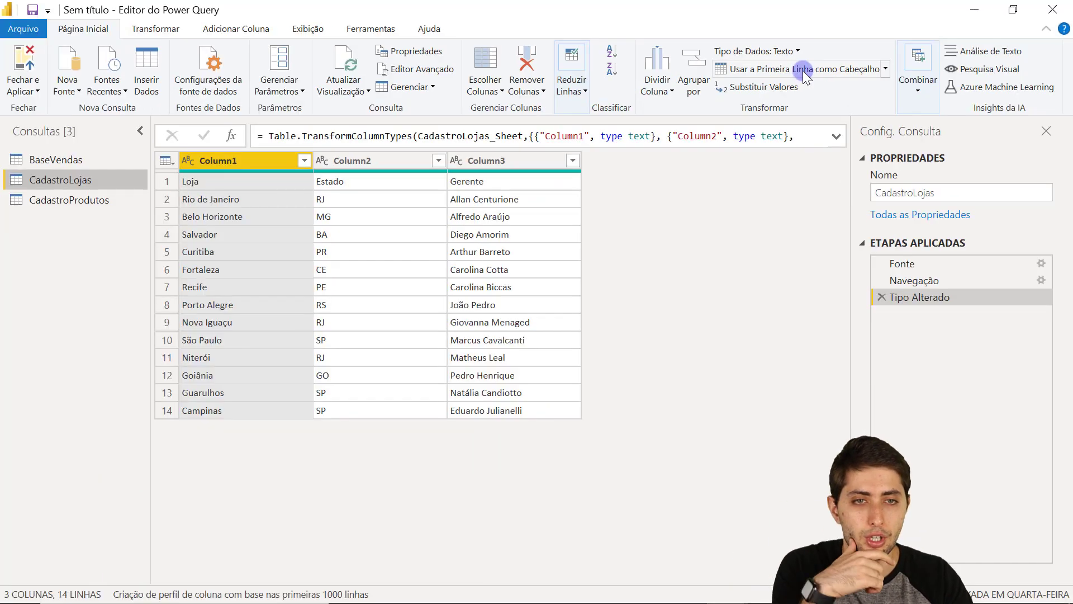
pyautogui.click(788, 72)
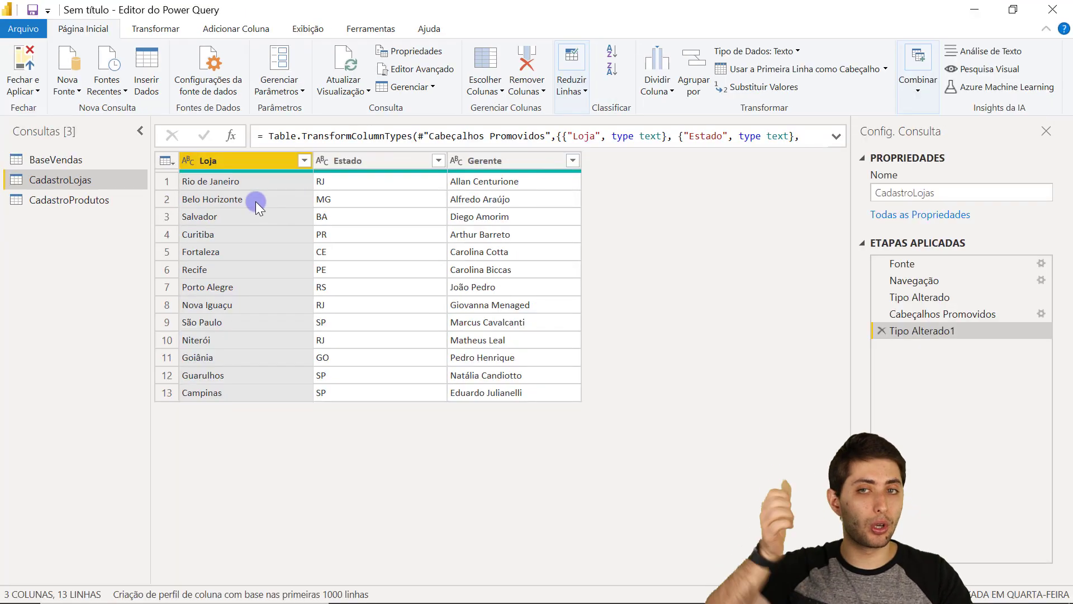
# Merge CadastroLojas into BaseVendas with a left outer join, matching the Loja columns of both tables
pyautogui.click(62, 167)
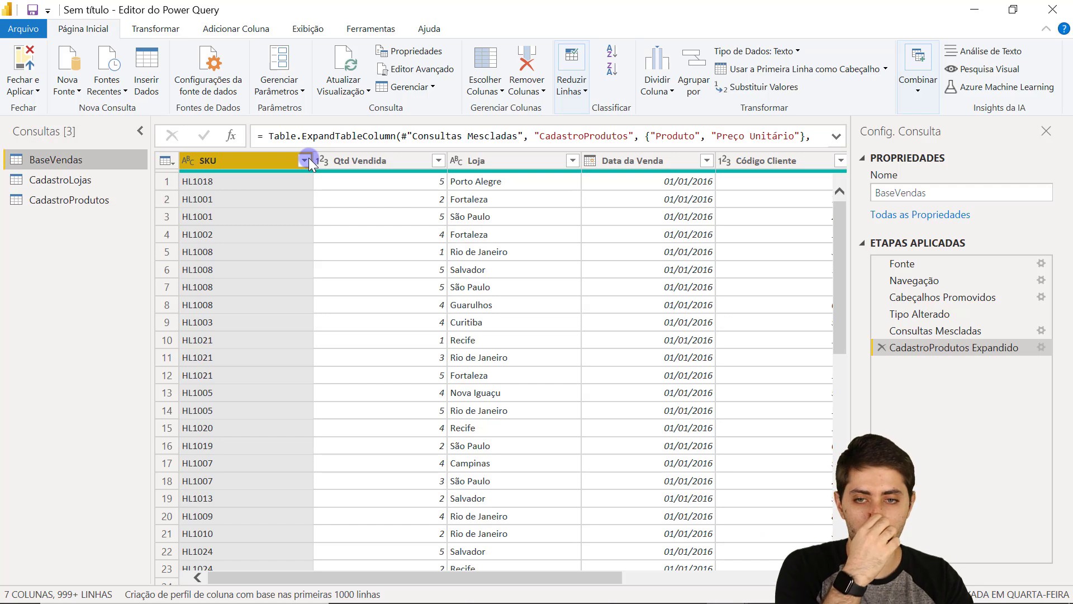
pyautogui.click(933, 100)
pyautogui.moveTo(957, 126)
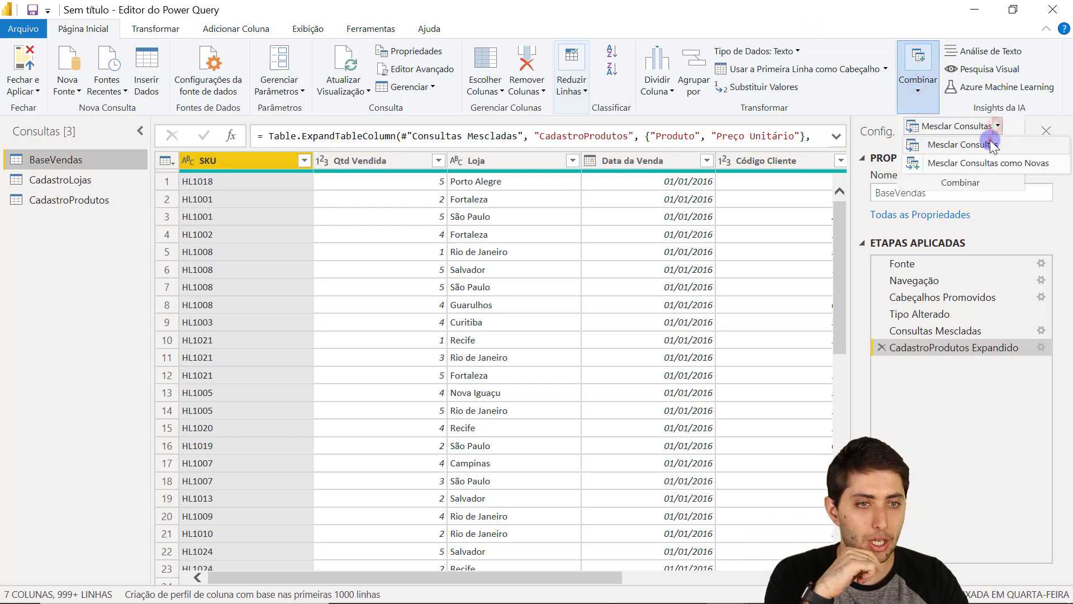
pyautogui.click(989, 141)
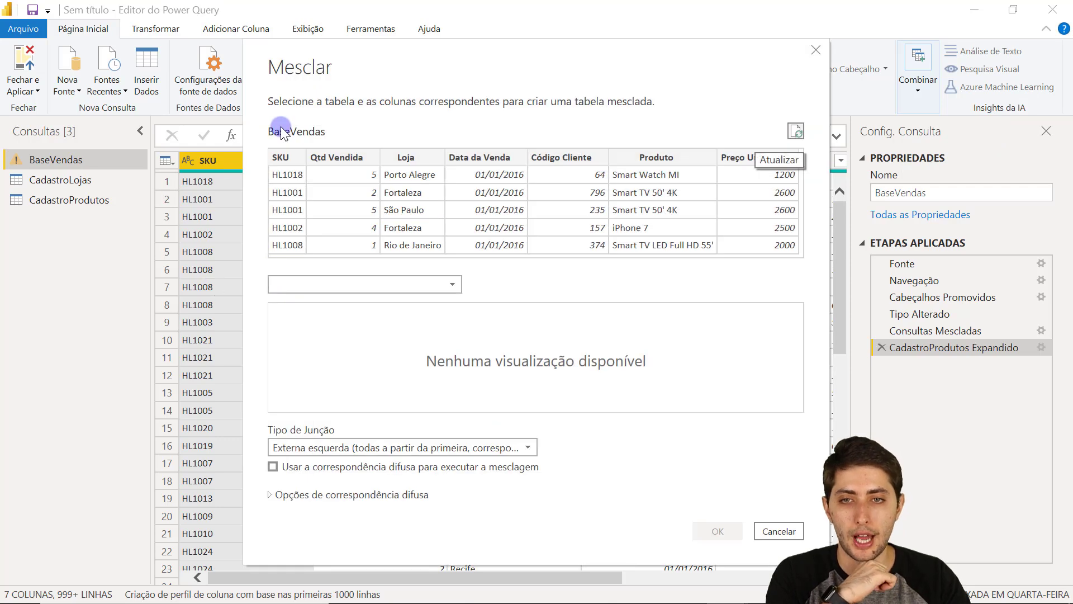
pyautogui.click(349, 280)
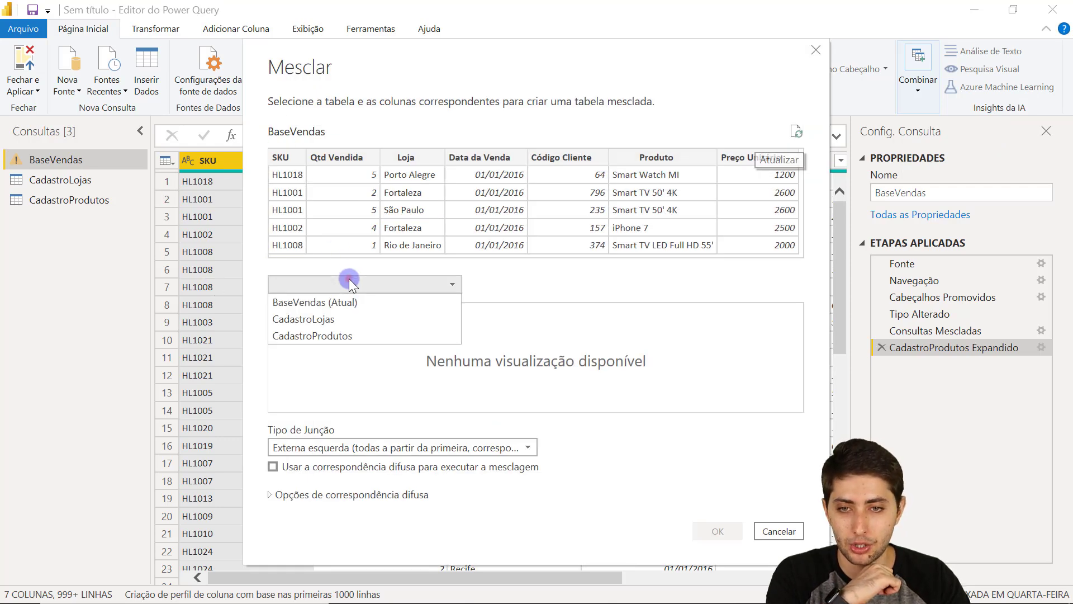
pyautogui.click(344, 316)
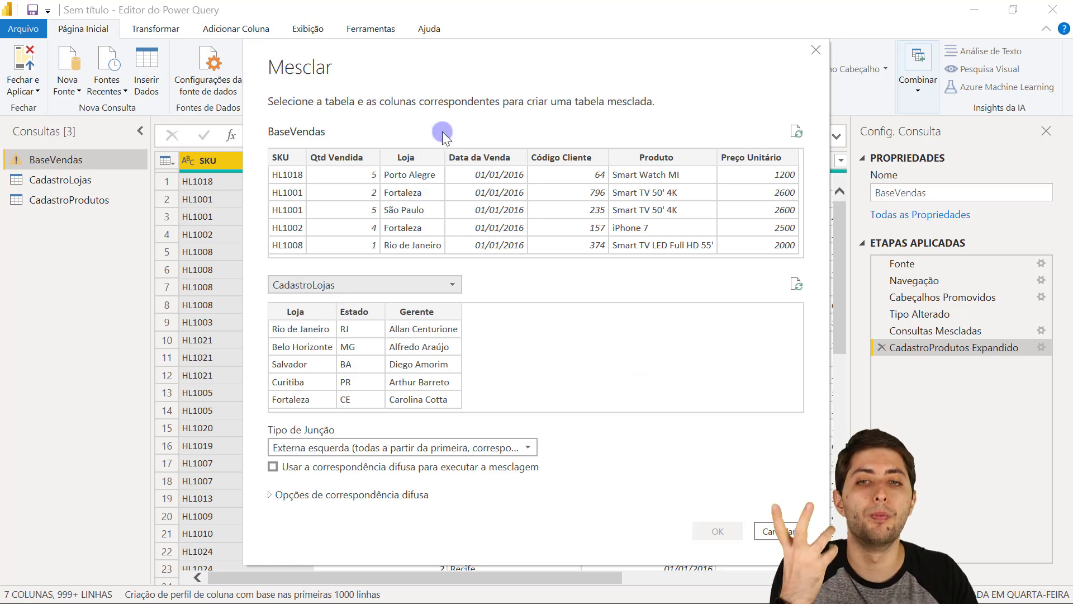
pyautogui.click(411, 160)
pyautogui.click(282, 314)
pyautogui.click(407, 175)
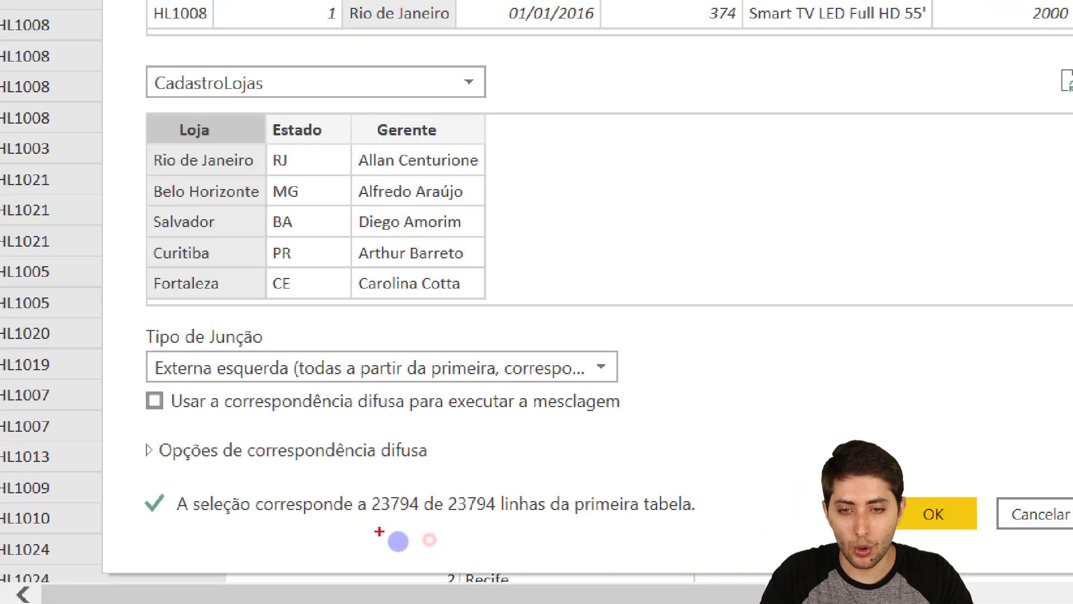
pyautogui.moveTo(388, 540); pyautogui.dragTo(485, 537)
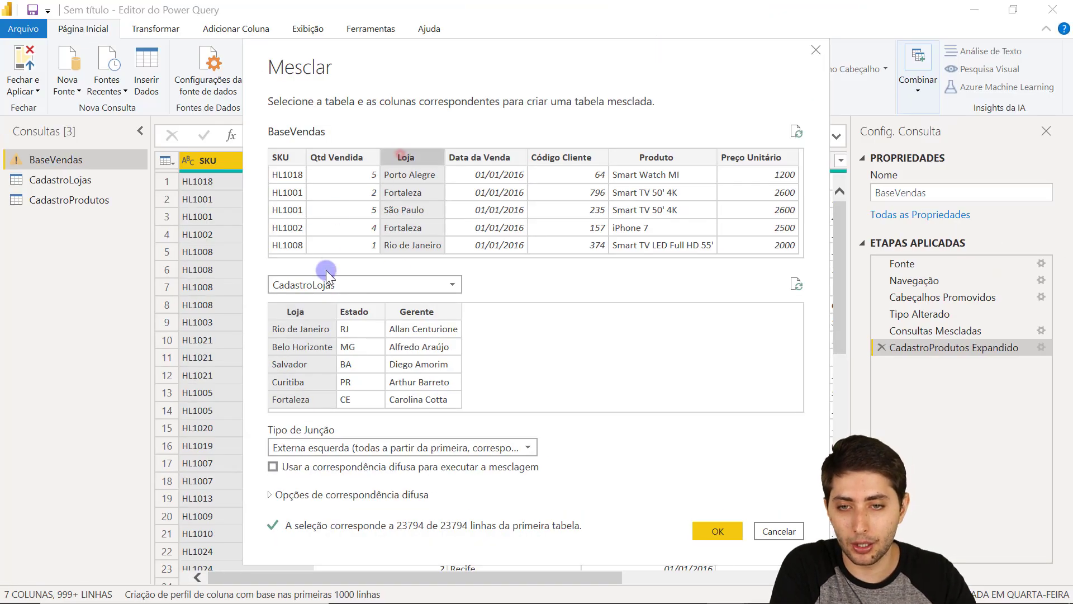
pyautogui.click(717, 531)
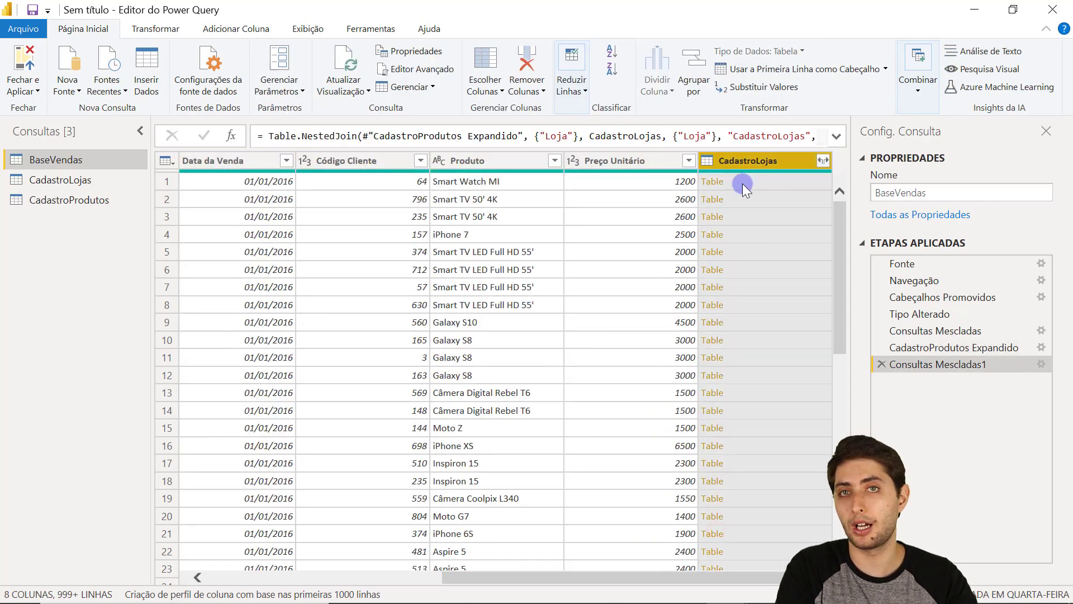
# Expand the merged CadastroLojas column to only Gerente, without the original column name as prefix
pyautogui.click(823, 161)
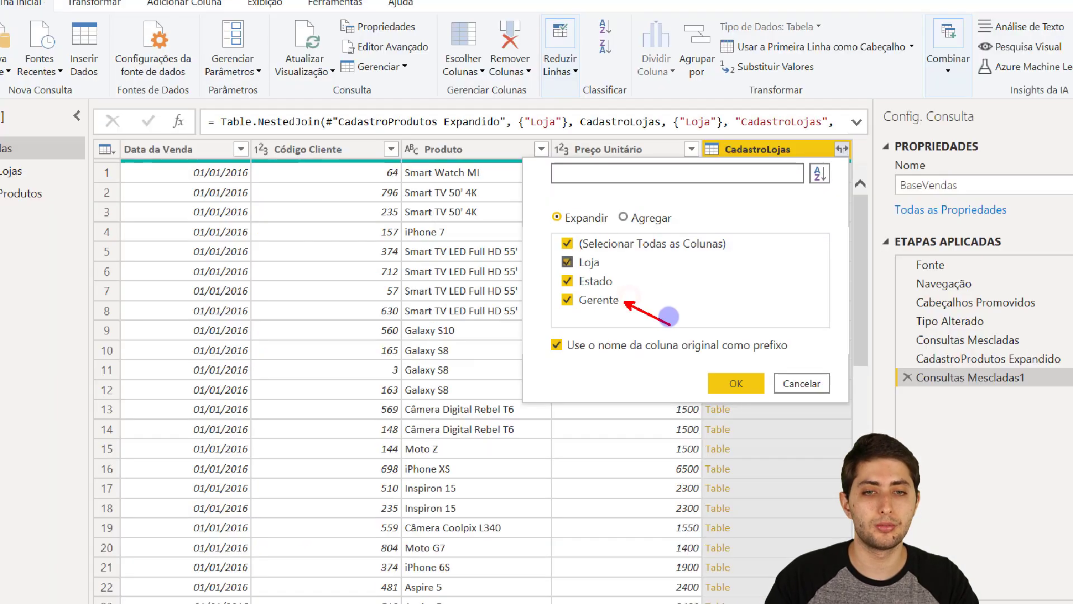
pyautogui.click(645, 237)
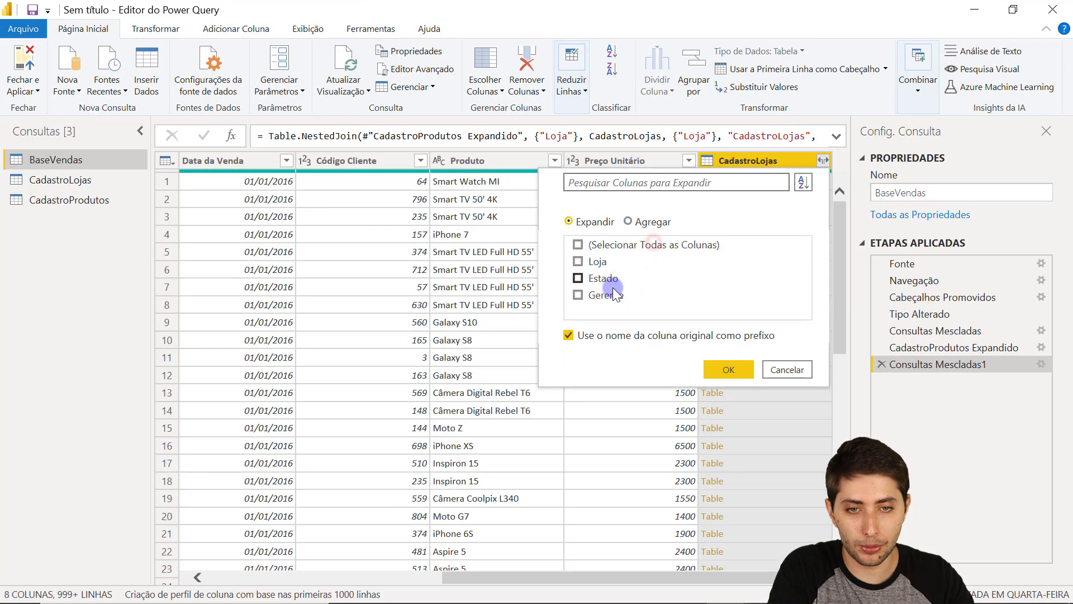
pyautogui.click(567, 335)
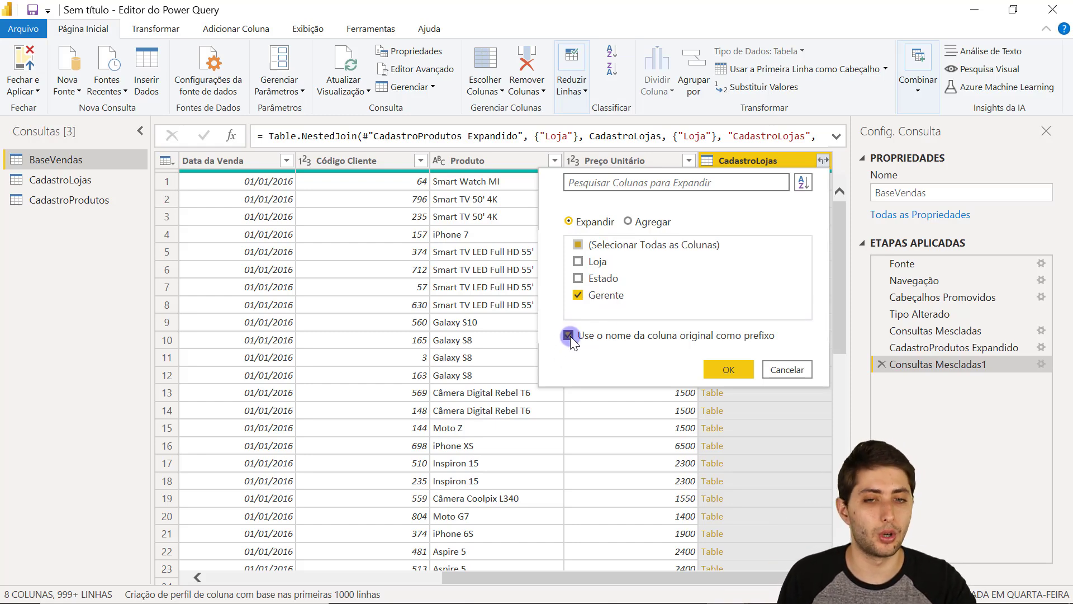
pyautogui.click(570, 337)
pyautogui.click(714, 376)
pyautogui.click(772, 189)
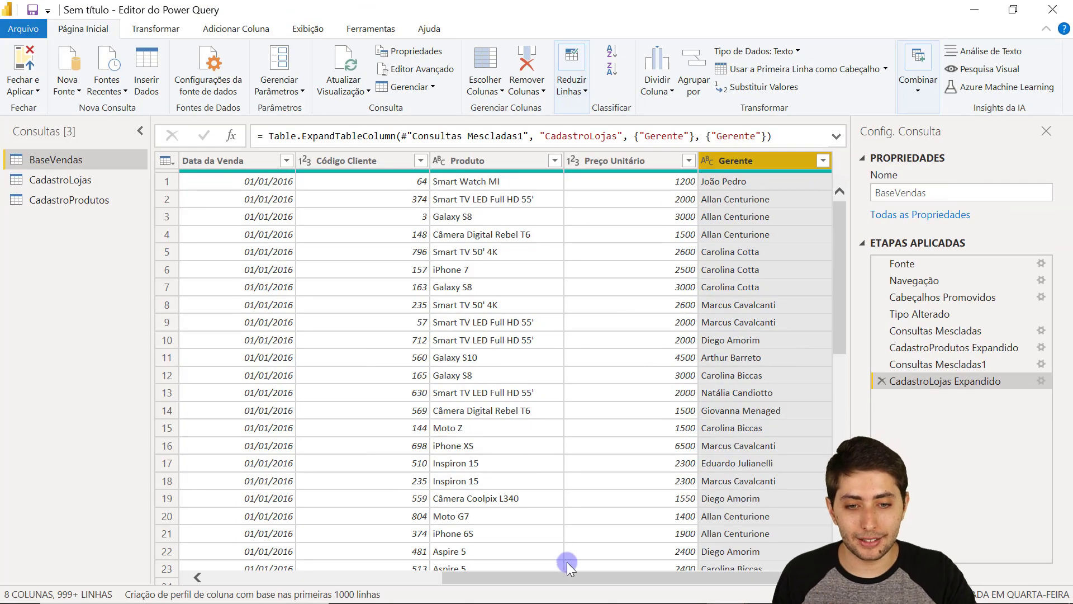
# Compare the manager of the Porto Alegre store in CadastroLojas with the first row of BaseVendas
pyautogui.hscroll(-5, 545, 572)
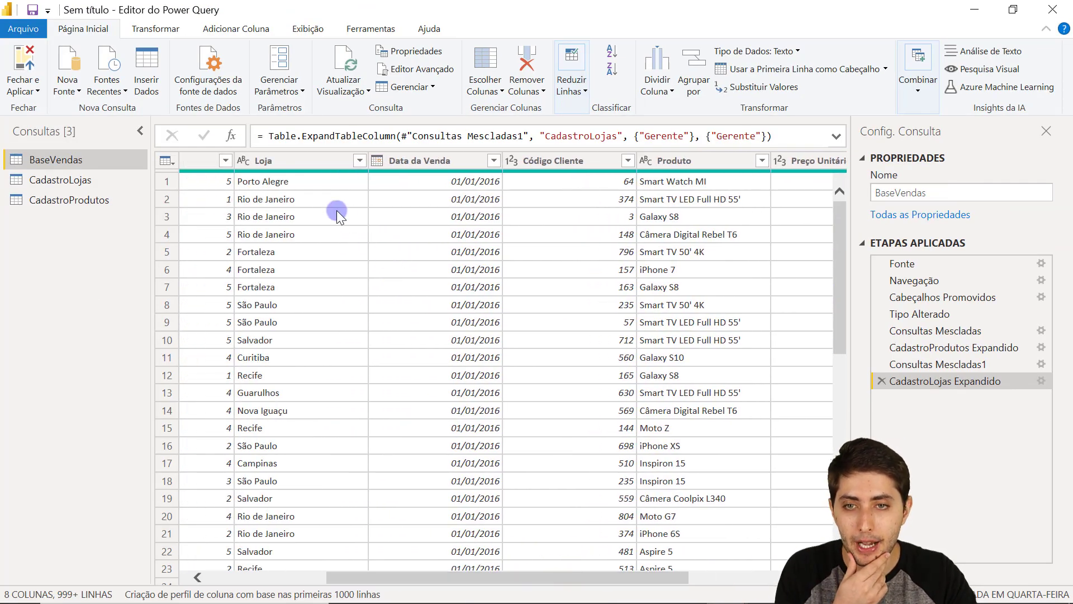
pyautogui.click(303, 180)
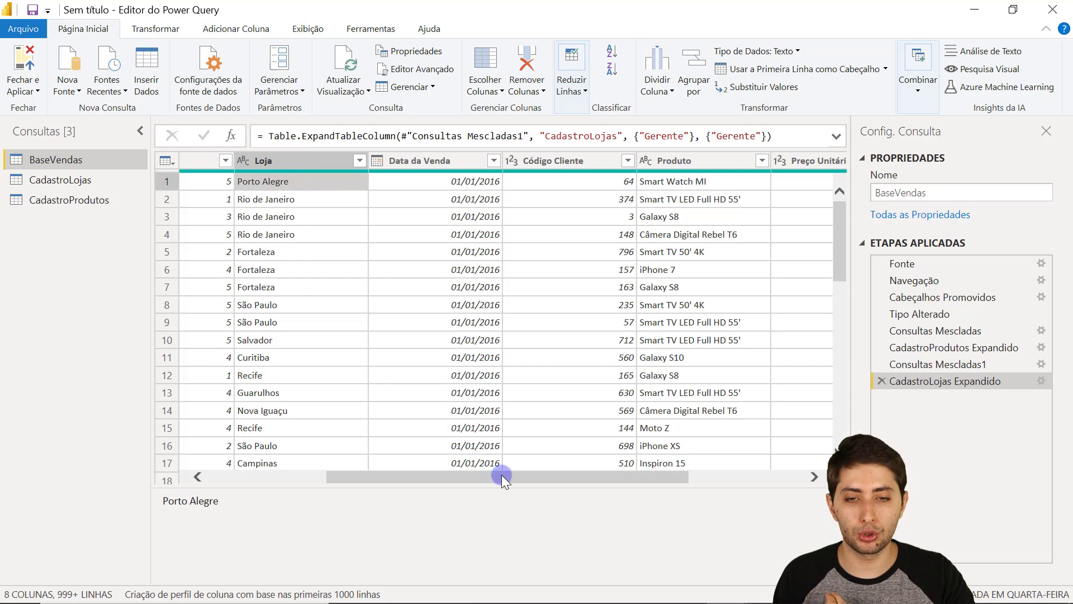
pyautogui.click(102, 181)
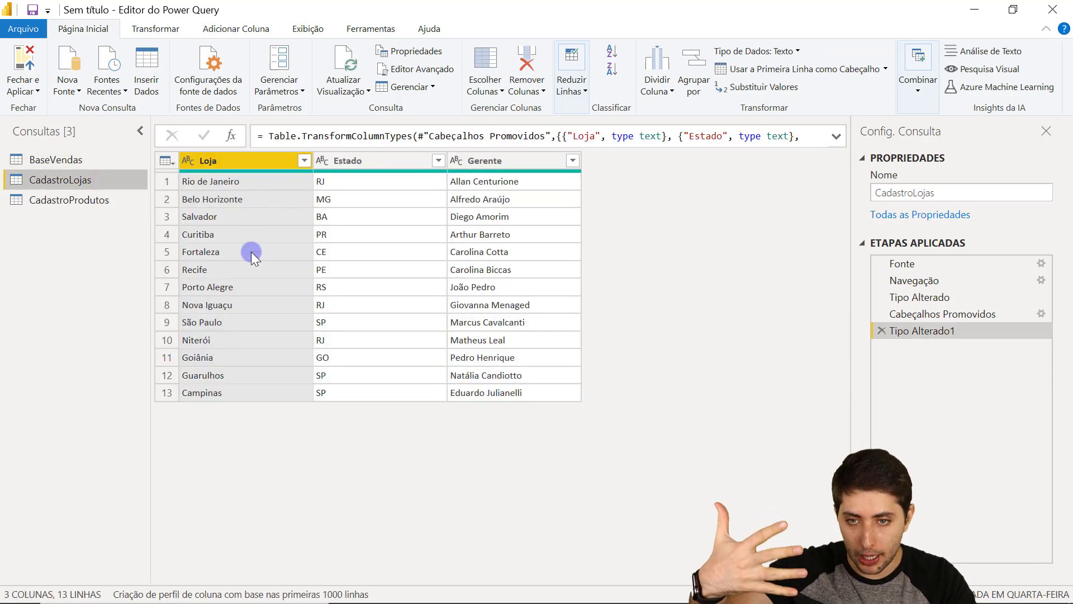
pyautogui.click(244, 290)
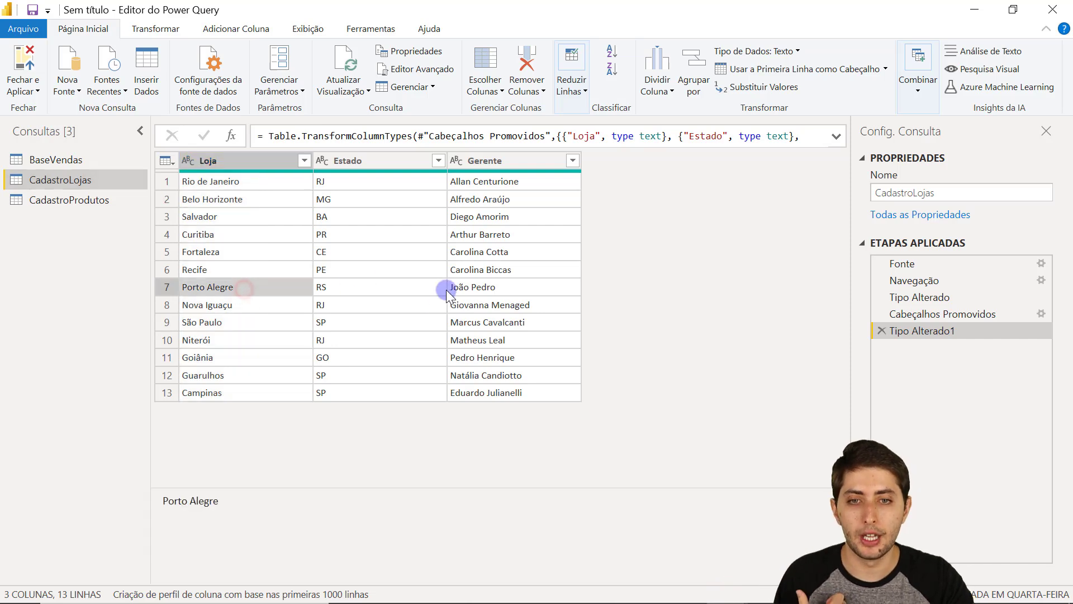
pyautogui.click(467, 286)
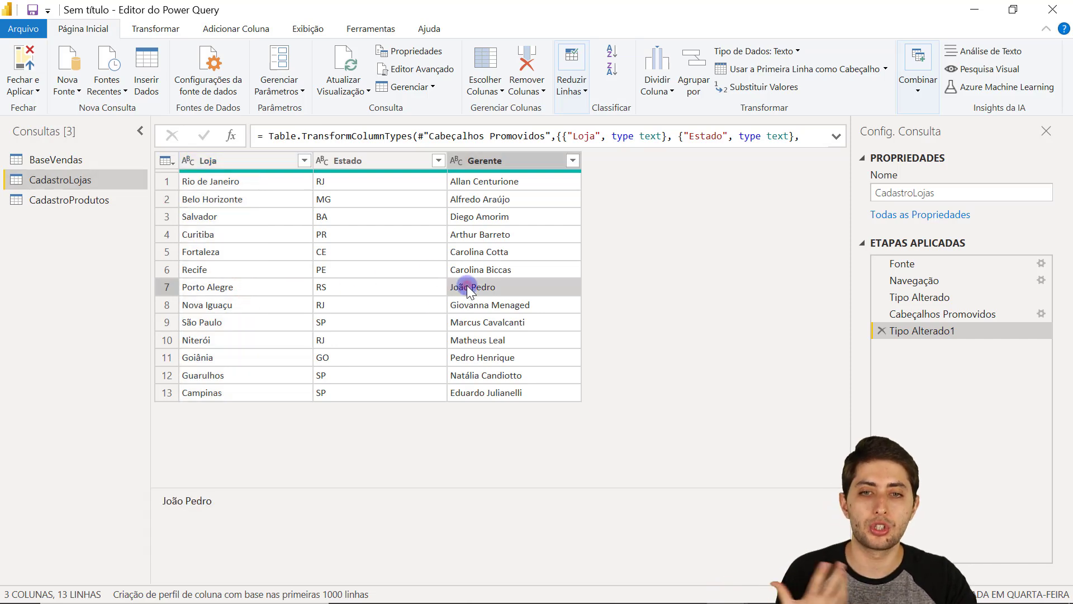
pyautogui.click(80, 156)
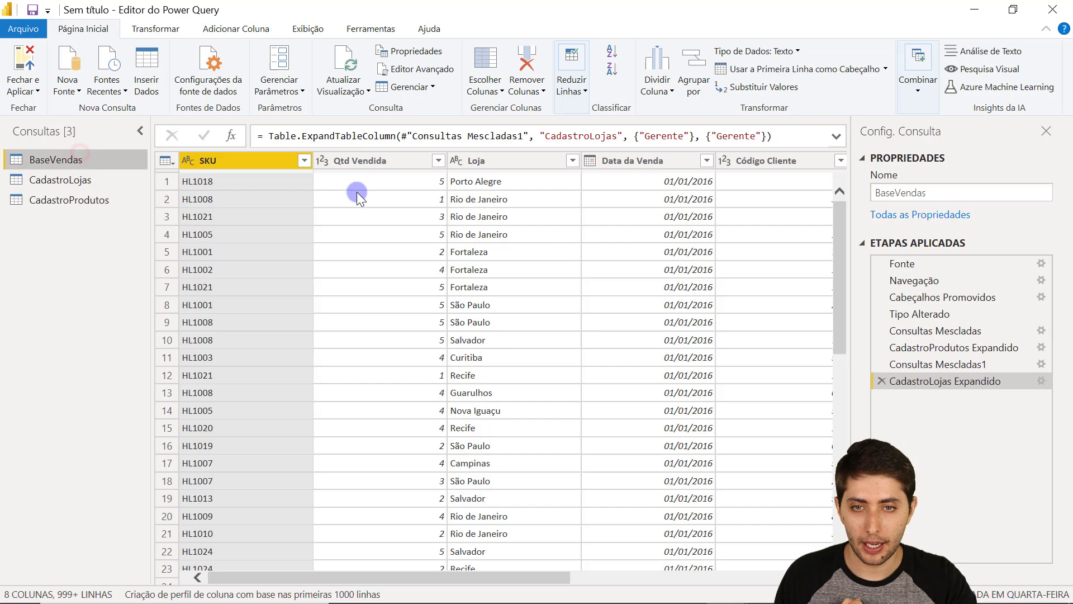
pyautogui.click(500, 183)
pyautogui.moveTo(528, 479); pyautogui.dragTo(749, 441)
pyautogui.click(801, 189)
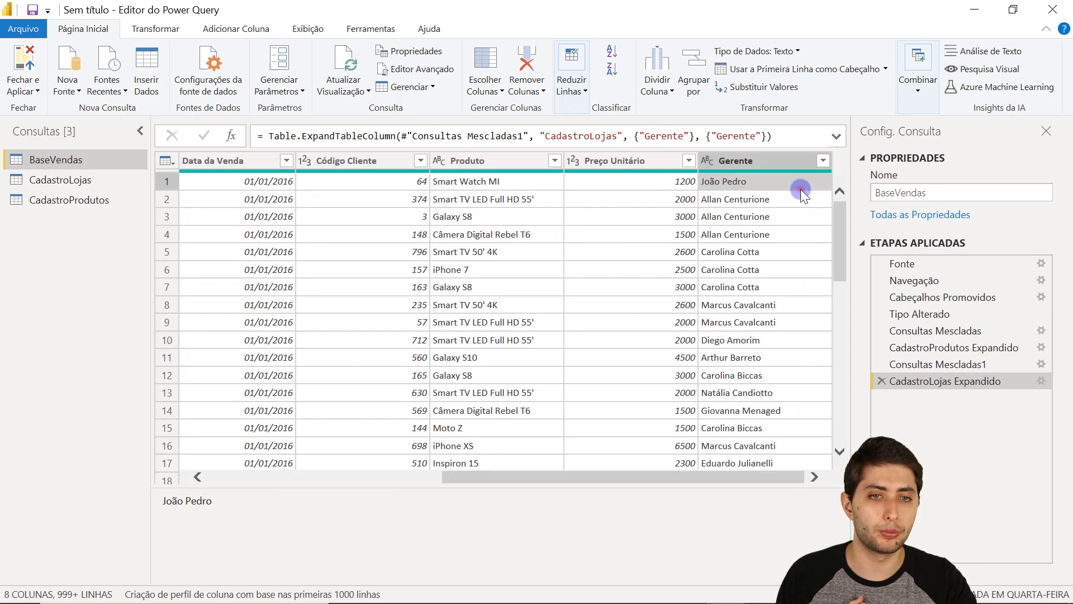
# Look up the manager of the Rio de Janeiro store from BaseVendas in the CadastroLojas query
pyautogui.moveTo(559, 475); pyautogui.dragTo(400, 478)
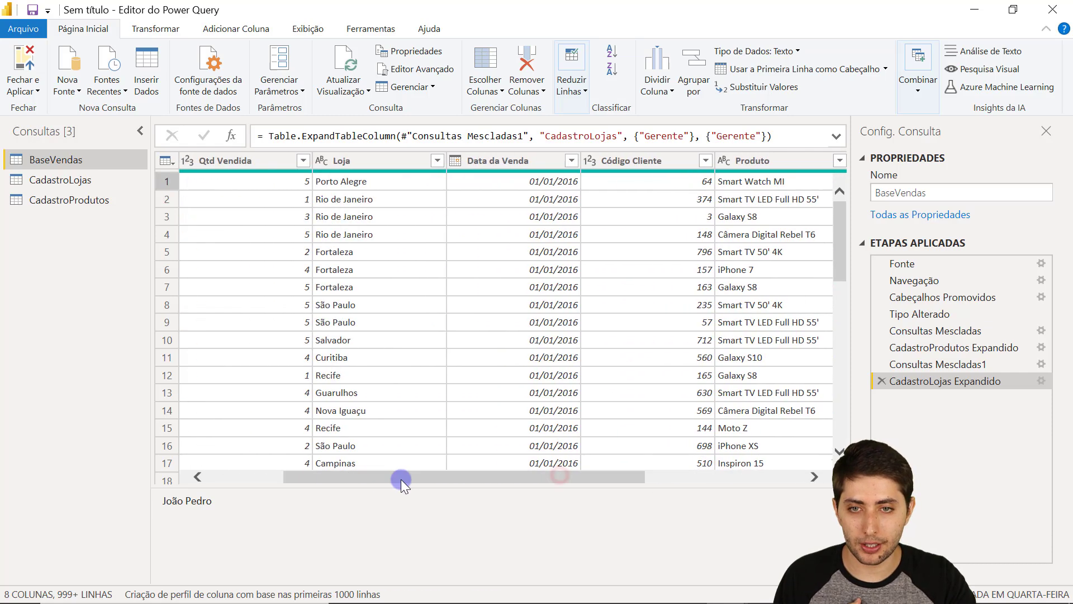
pyautogui.click(367, 199)
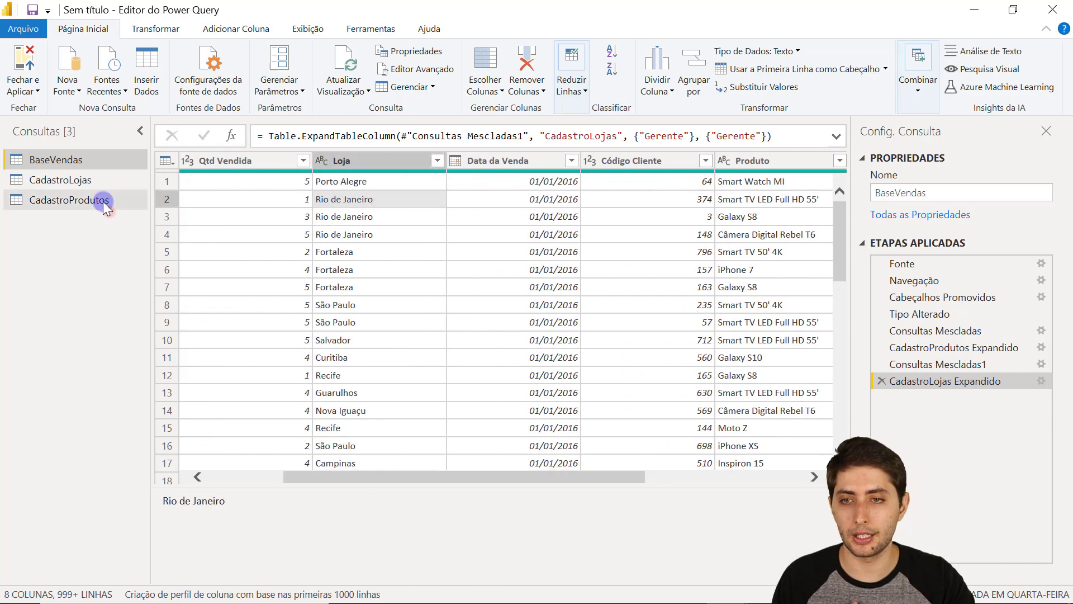
pyautogui.click(95, 183)
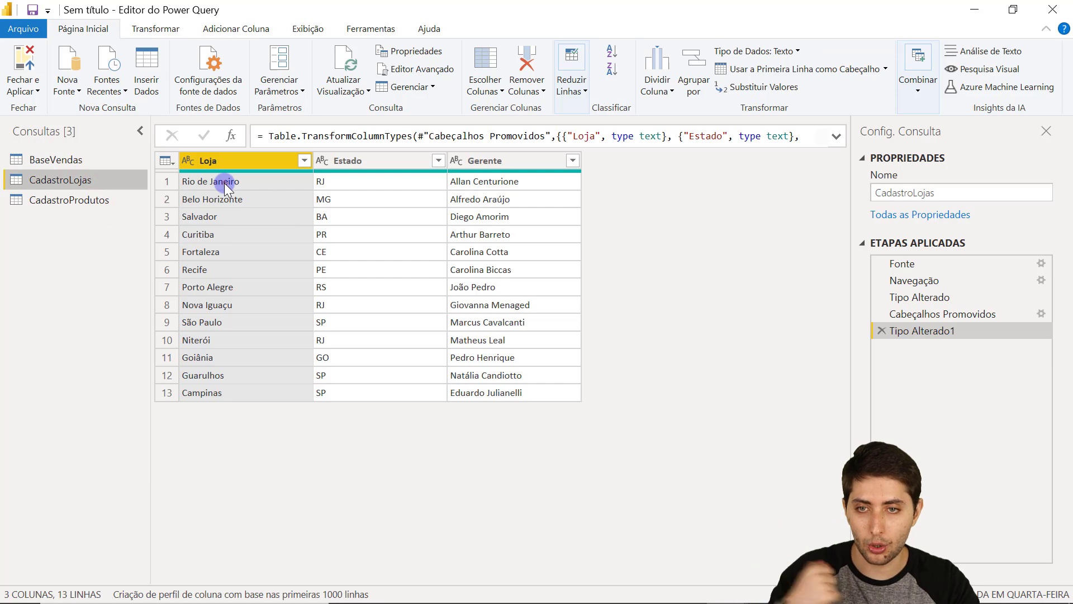
pyautogui.click(223, 182)
pyautogui.click(455, 182)
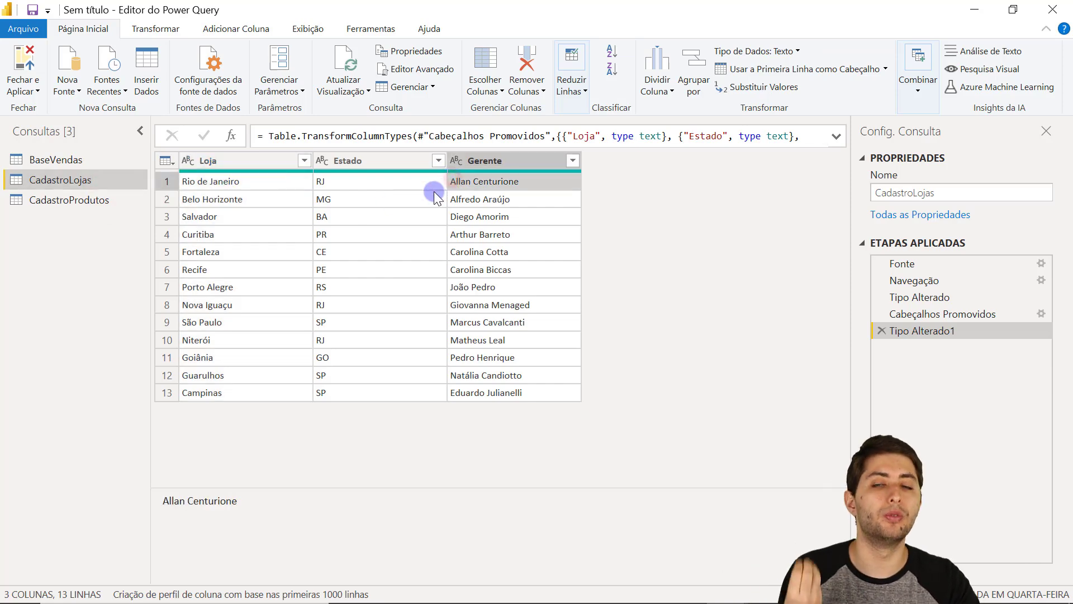
# Check the Gerente value in the second row of BaseVendas against the Rio de Janeiro store's manager
pyautogui.click(79, 158)
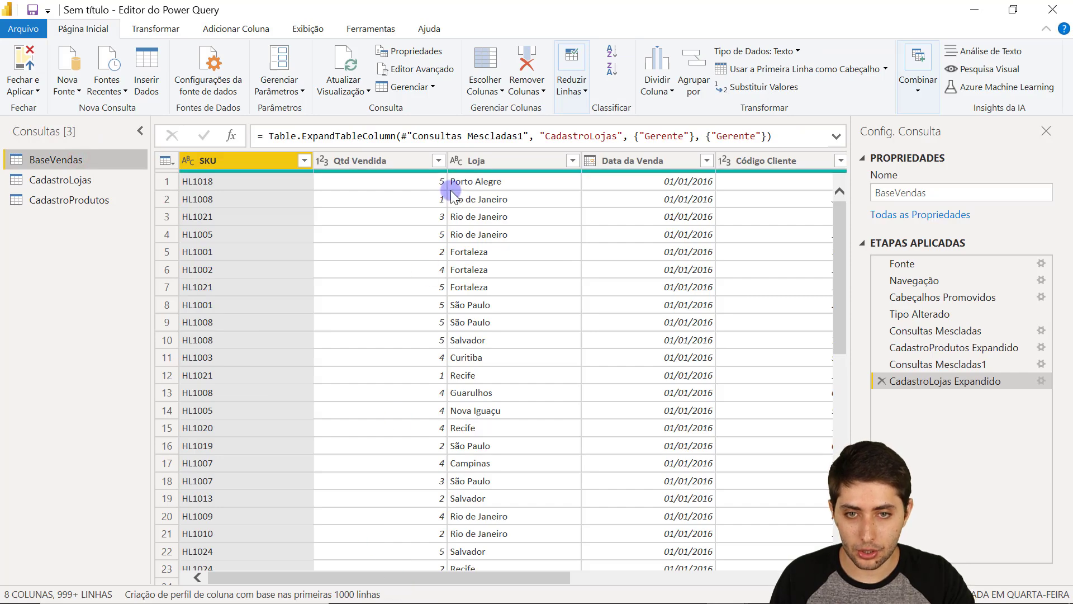
pyautogui.click(456, 199)
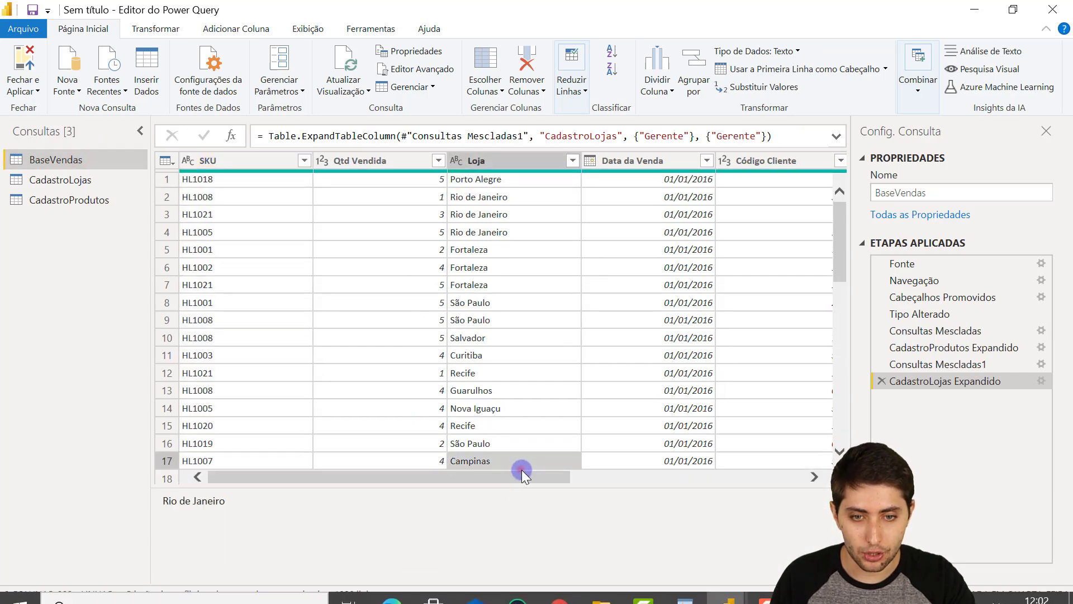
pyautogui.click(521, 468)
pyautogui.click(168, 197)
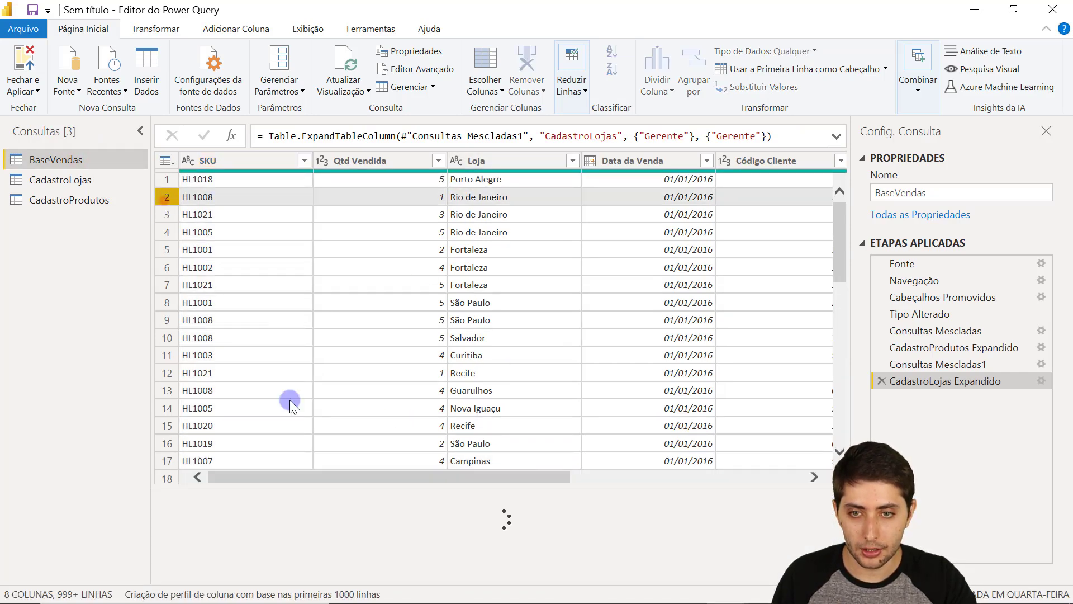
pyautogui.moveTo(344, 479); pyautogui.dragTo(610, 230)
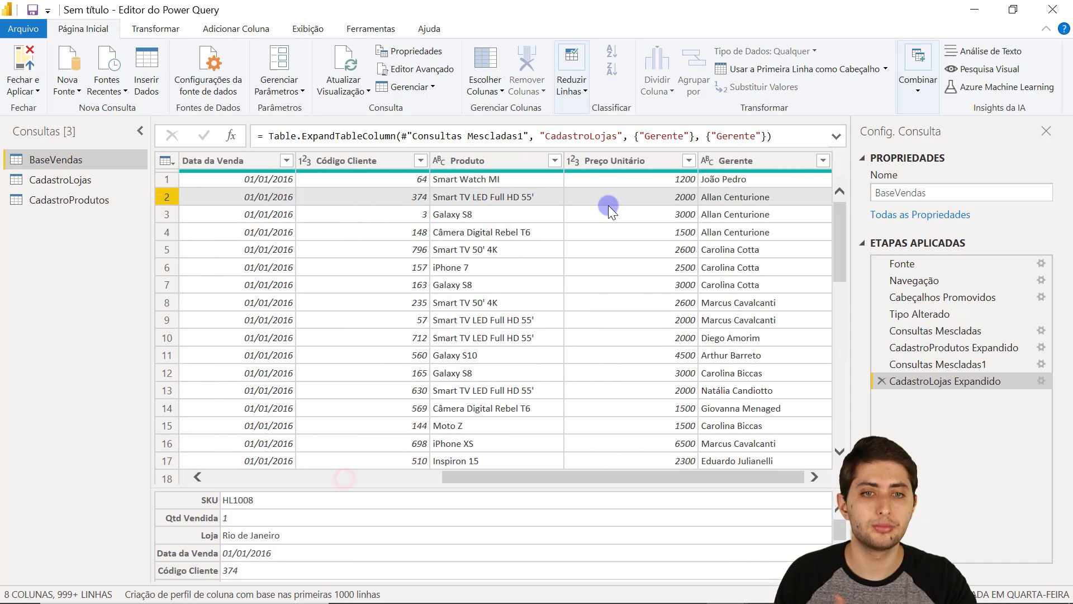
pyautogui.click(723, 196)
pyautogui.click(729, 163)
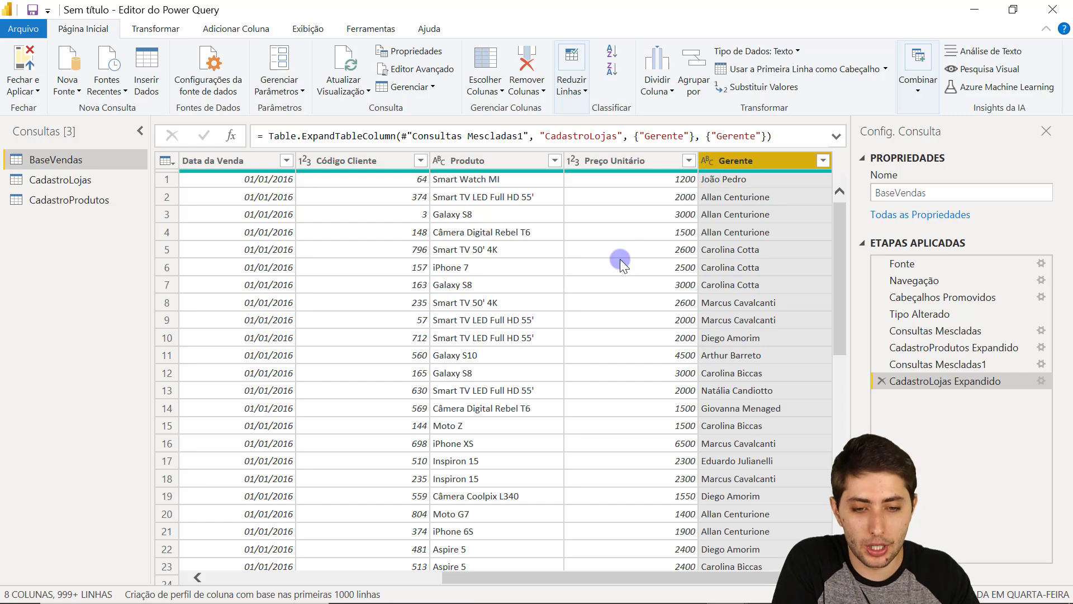
# Switch to File Explorer and open the Exemplo 2 workbook in Excel
pyautogui.click(588, 585)
pyautogui.doubleClick(280, 132)
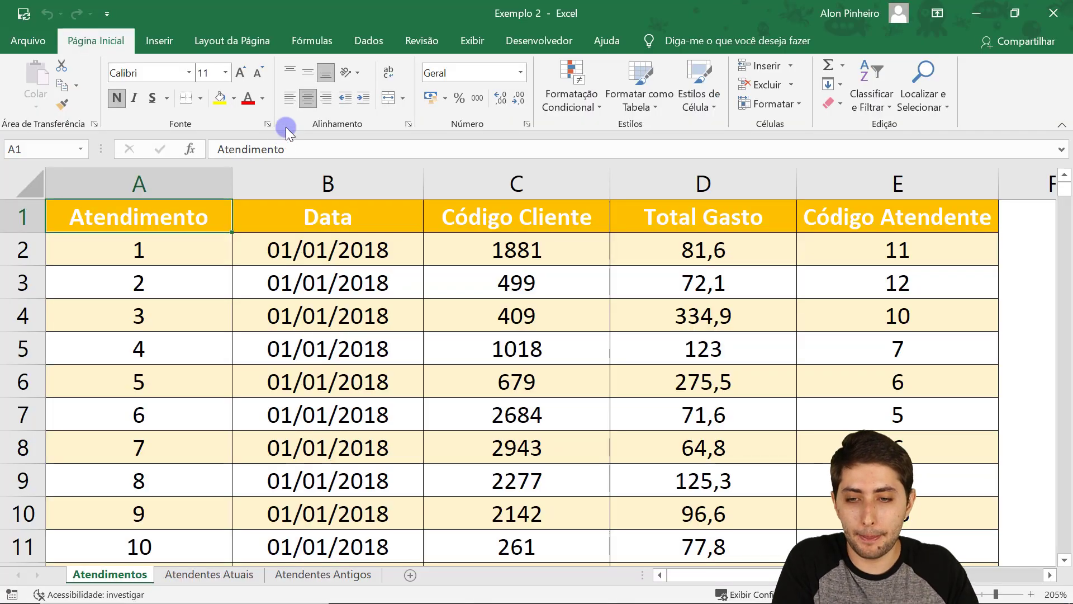
pyautogui.scroll(-1, 311, 350)
pyautogui.scroll(-1, 311, 350)
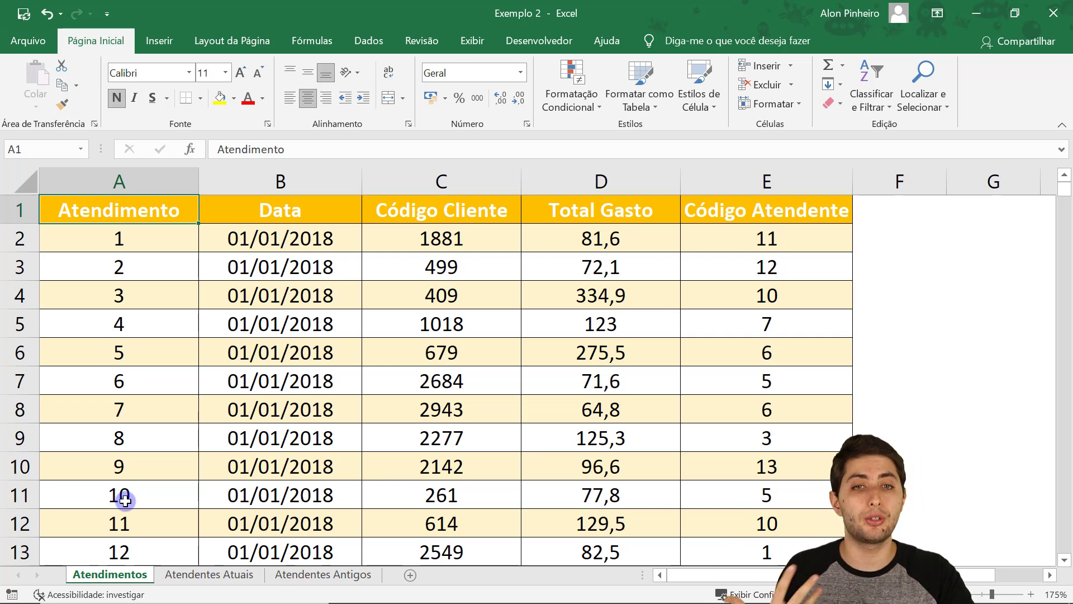
# Examine the Atendimento, Data, Código Cliente, Total Gasto and Código Atendente columns of the Atendimentos sheet
pyautogui.click(116, 187)
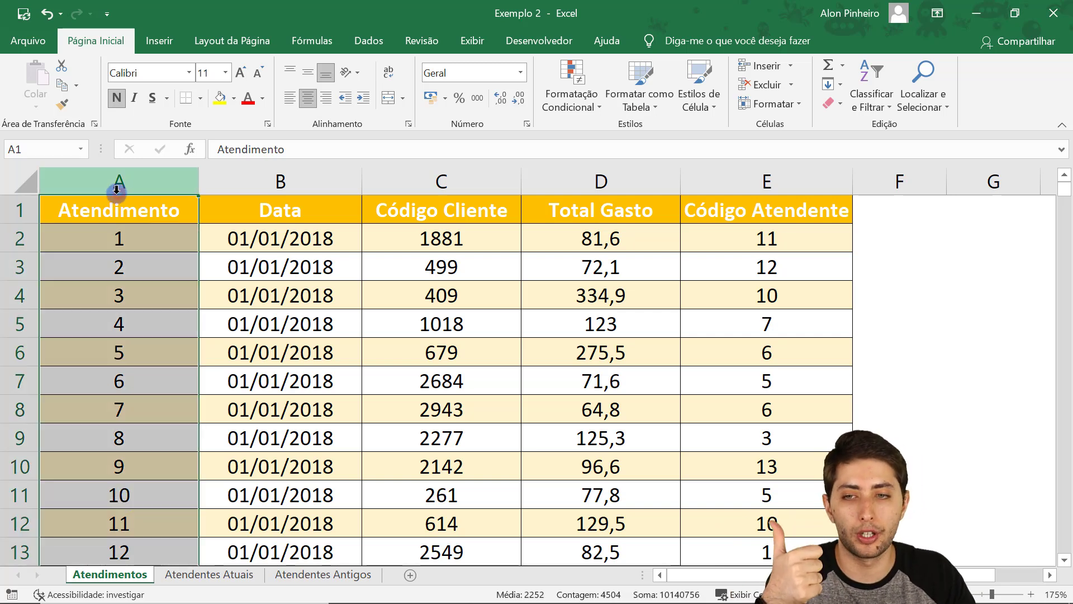
pyautogui.click(89, 249)
pyautogui.click(102, 277)
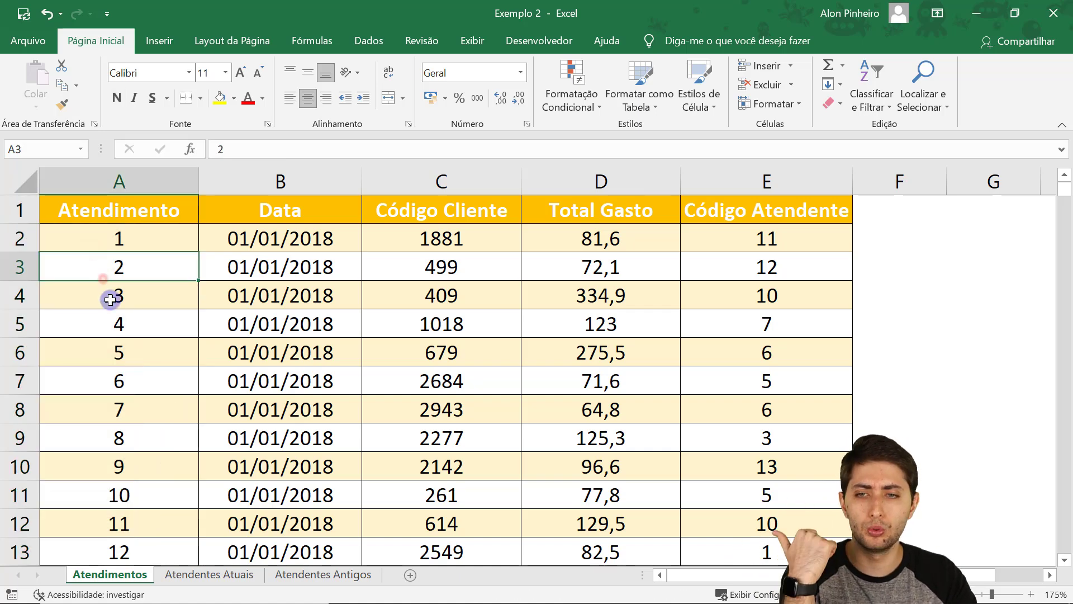
pyautogui.click(230, 182)
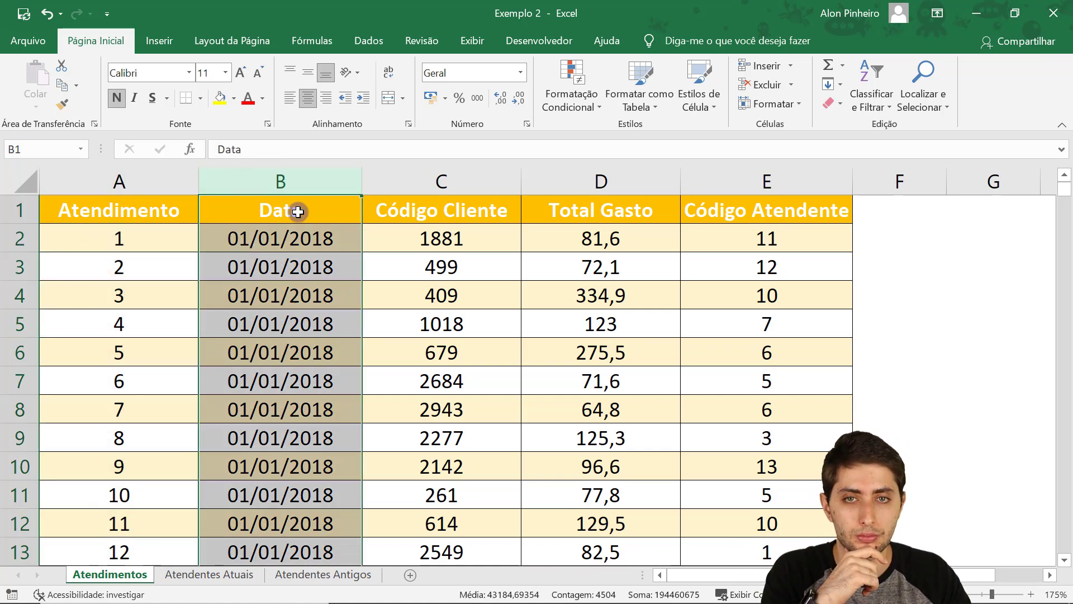
pyautogui.click(388, 189)
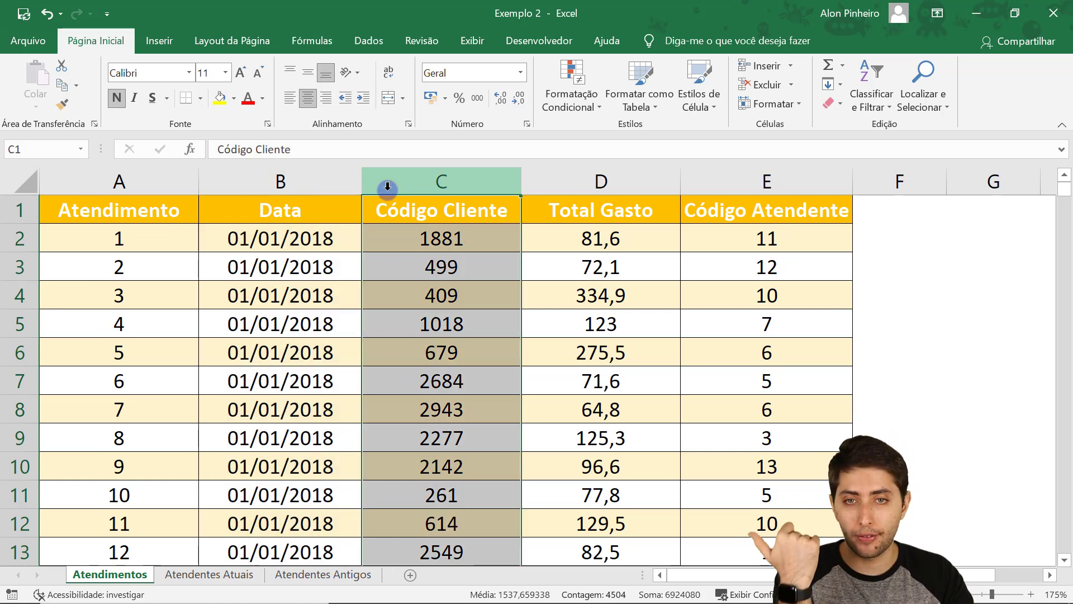
pyautogui.click(421, 237)
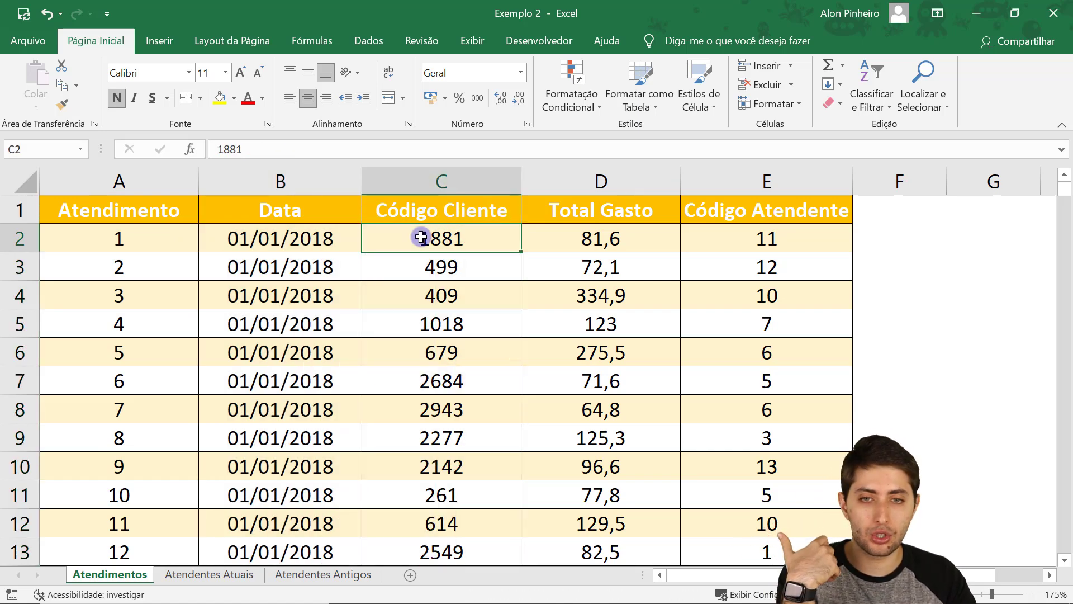
pyautogui.click(419, 269)
pyautogui.click(561, 179)
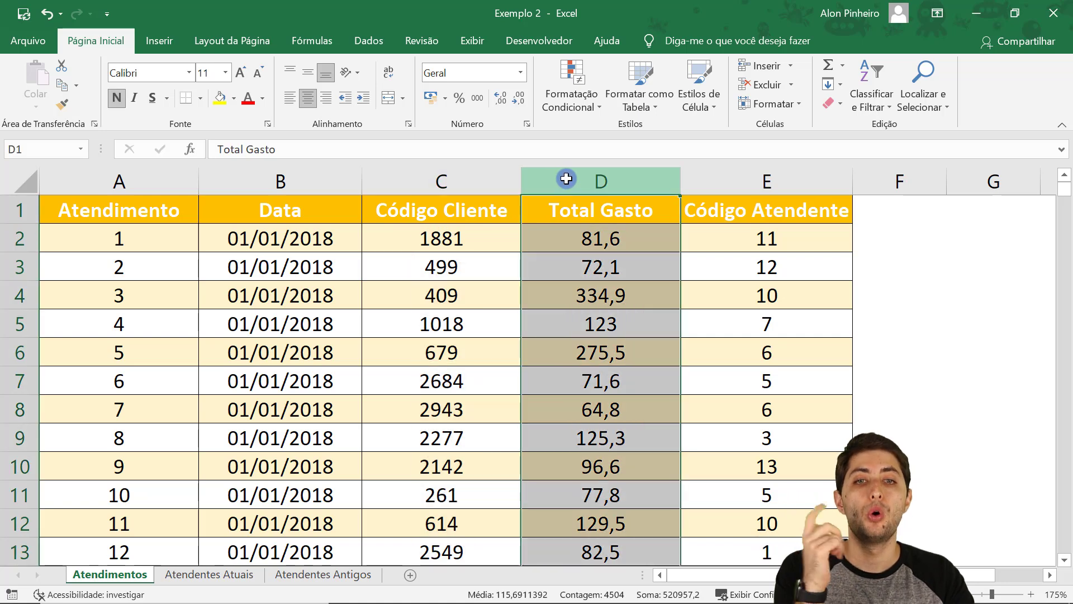
pyautogui.click(574, 249)
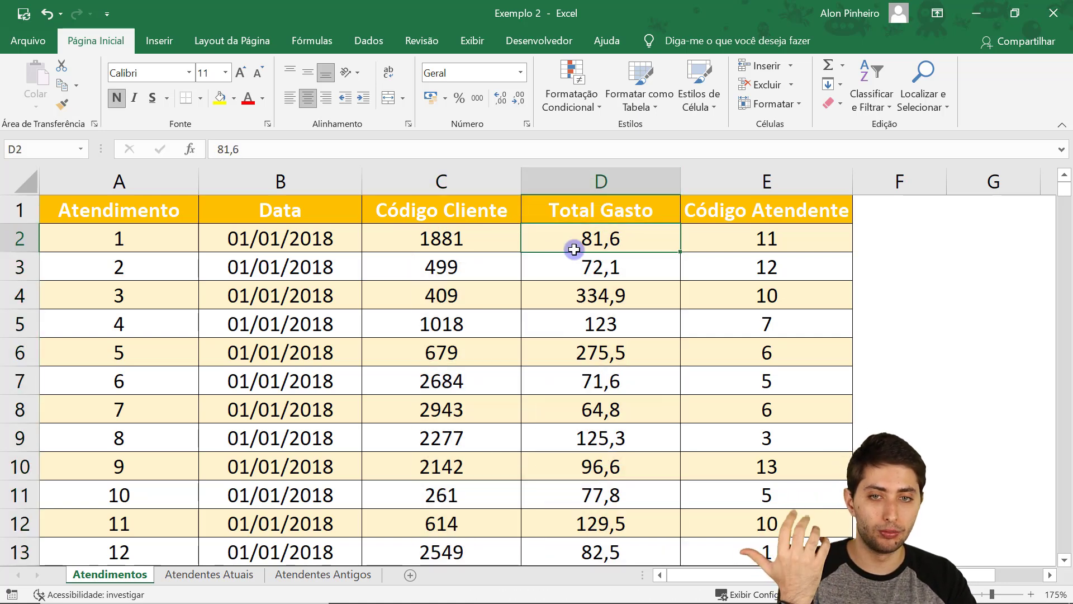
pyautogui.click(743, 183)
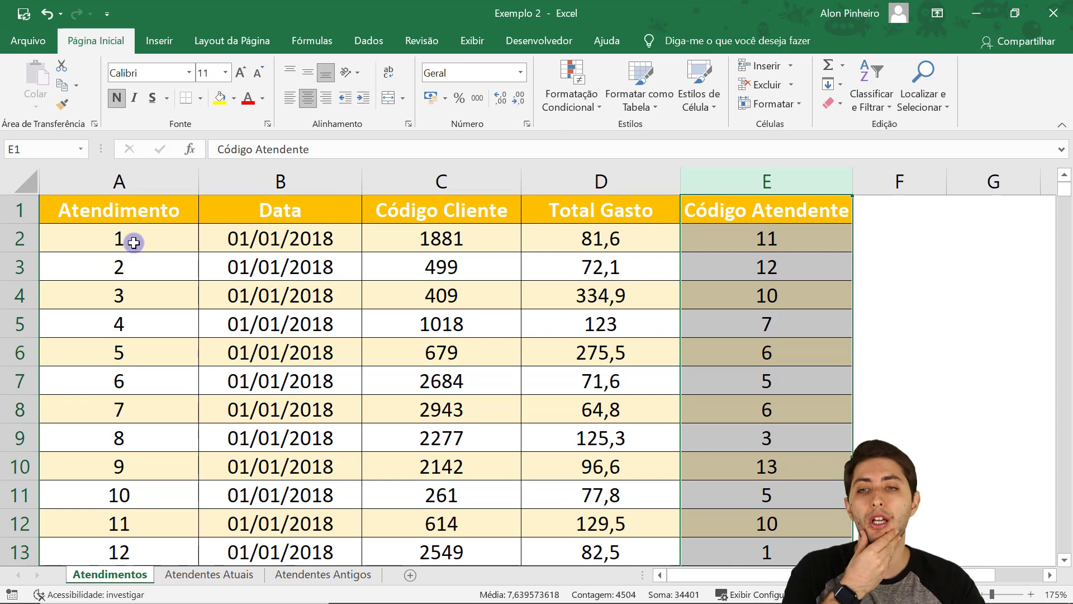
# Examine the first service records in Atendimentos and the attendant codes in E2:E8
pyautogui.click(20, 237)
pyautogui.click(23, 269)
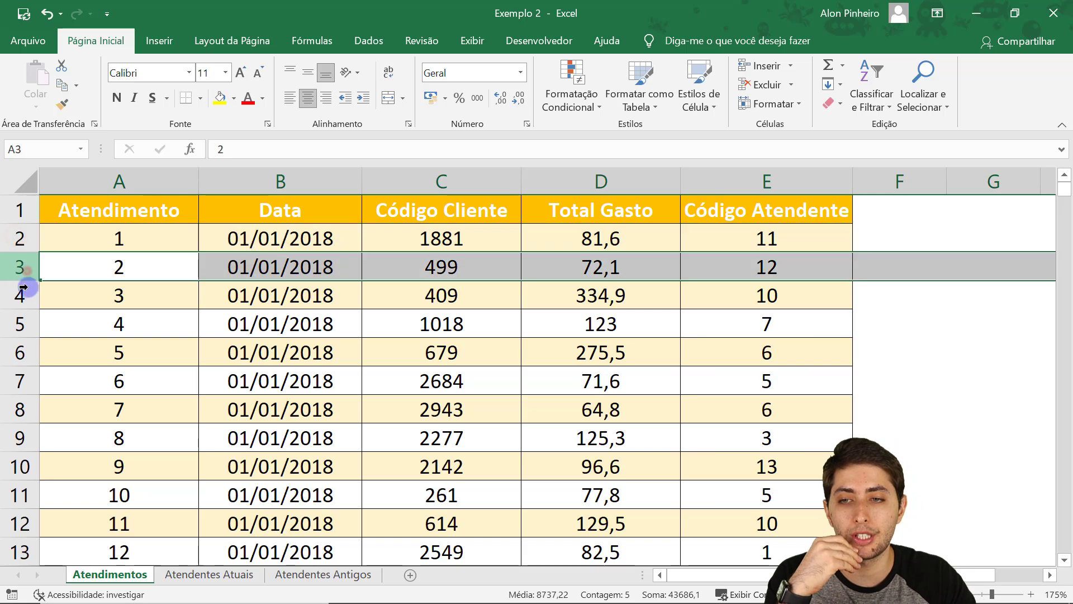
pyautogui.click(22, 292)
pyautogui.click(123, 180)
pyautogui.click(232, 178)
pyautogui.click(435, 179)
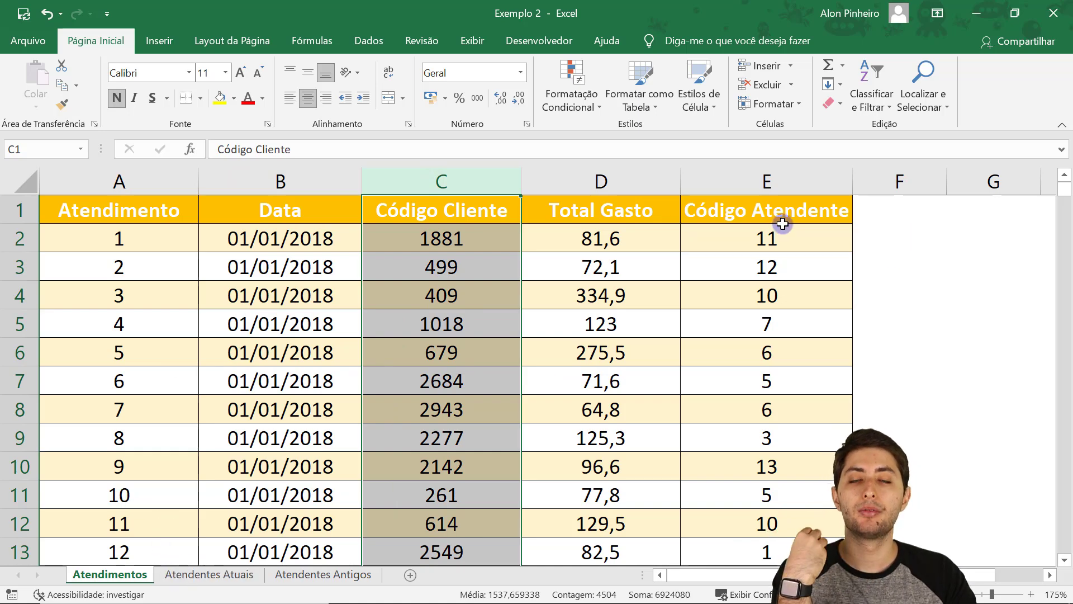
pyautogui.moveTo(768, 233); pyautogui.dragTo(772, 408)
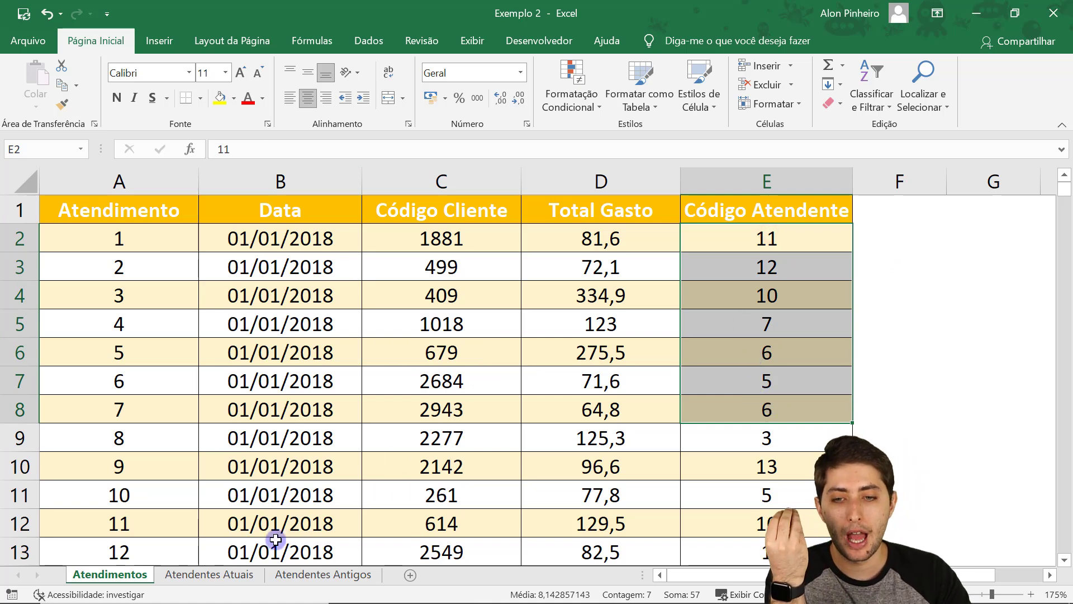
# Review the attendant codes and names listed on the Atendentes Atuais sheet
pyautogui.click(239, 580)
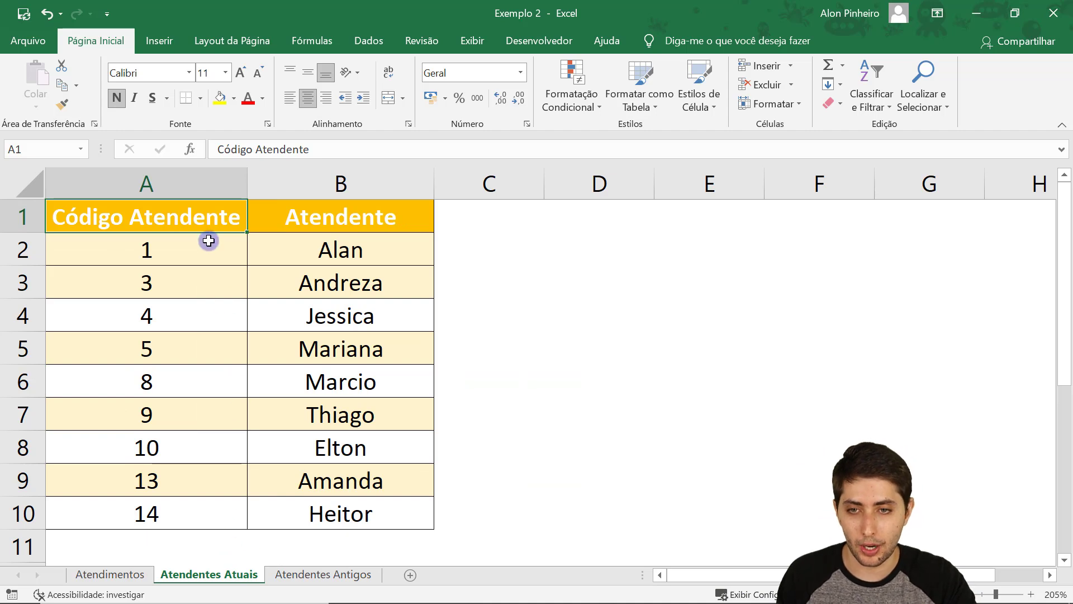
pyautogui.click(284, 247)
pyautogui.click(304, 296)
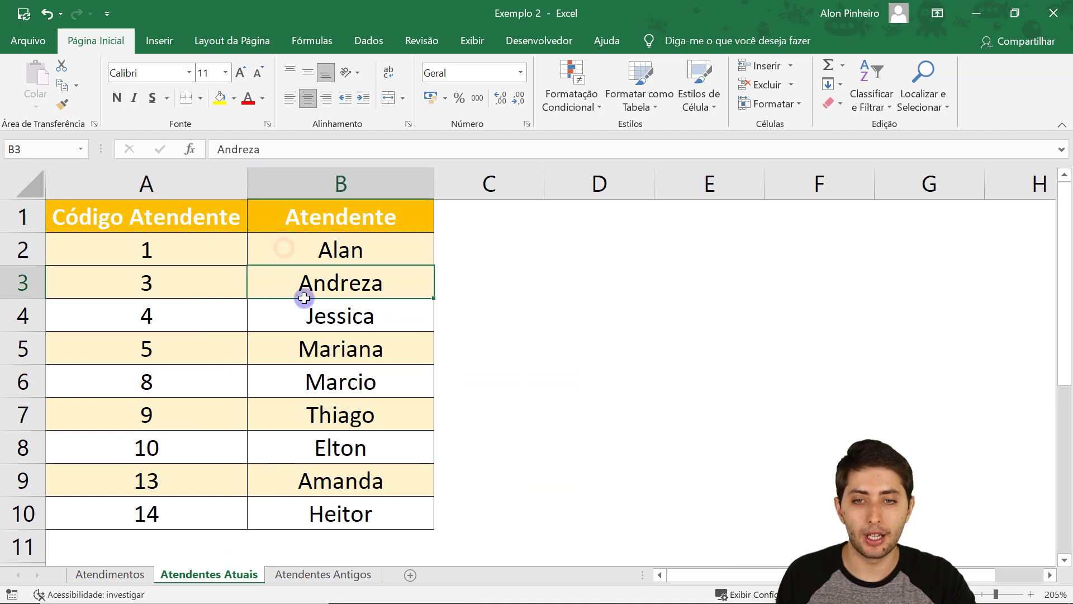
pyautogui.click(311, 313)
pyautogui.click(312, 342)
pyautogui.click(313, 377)
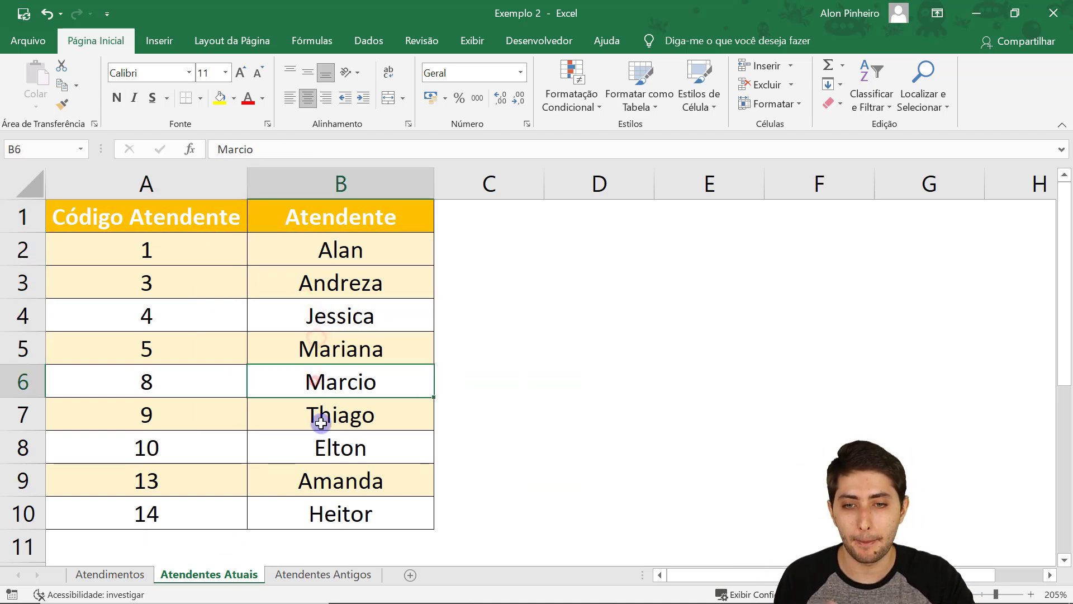
pyautogui.click(320, 421)
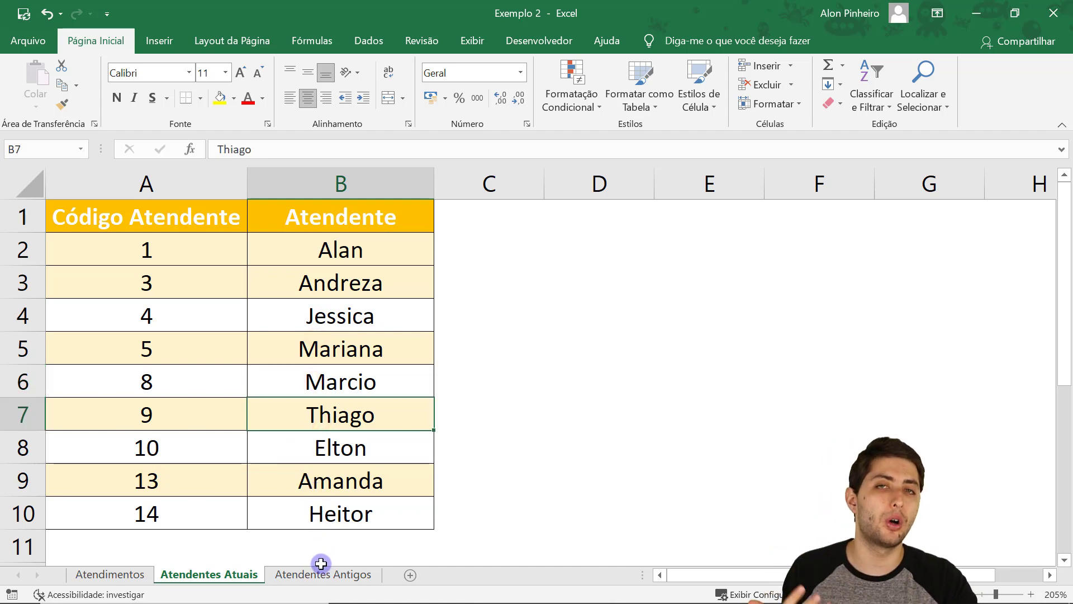
# Review the former attendants on the Atendentes Antigos sheet and return to the Atendimentos sheet
pyautogui.click(329, 576)
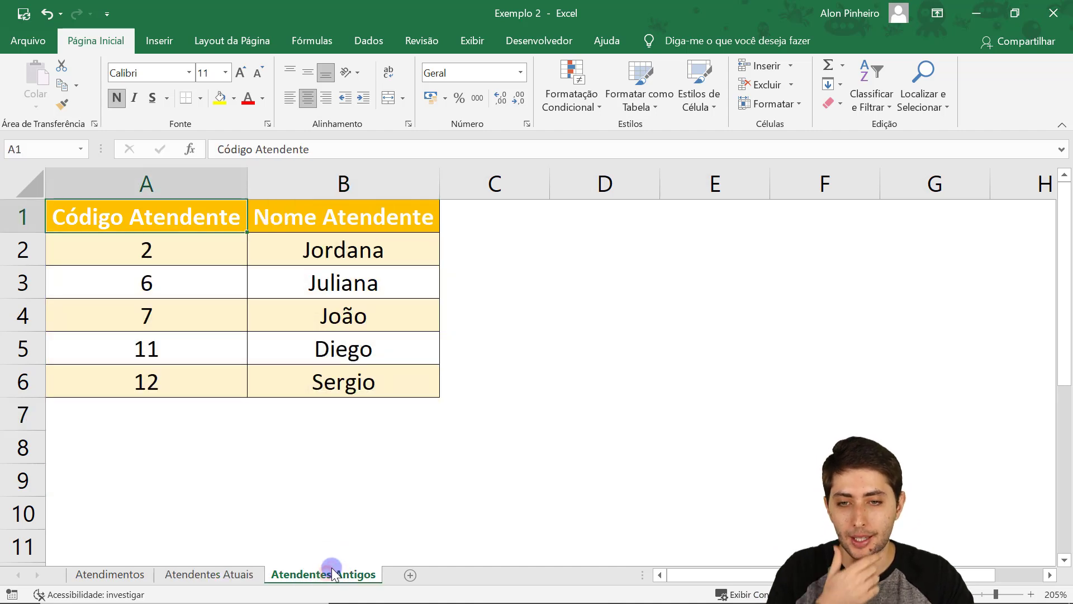
pyautogui.click(390, 256)
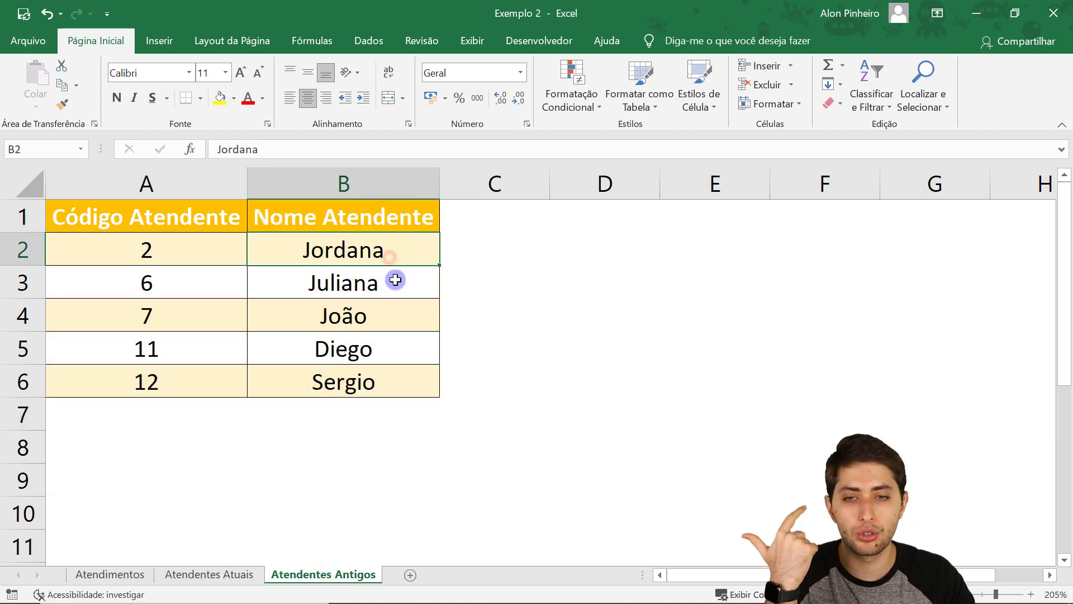
pyautogui.click(391, 282)
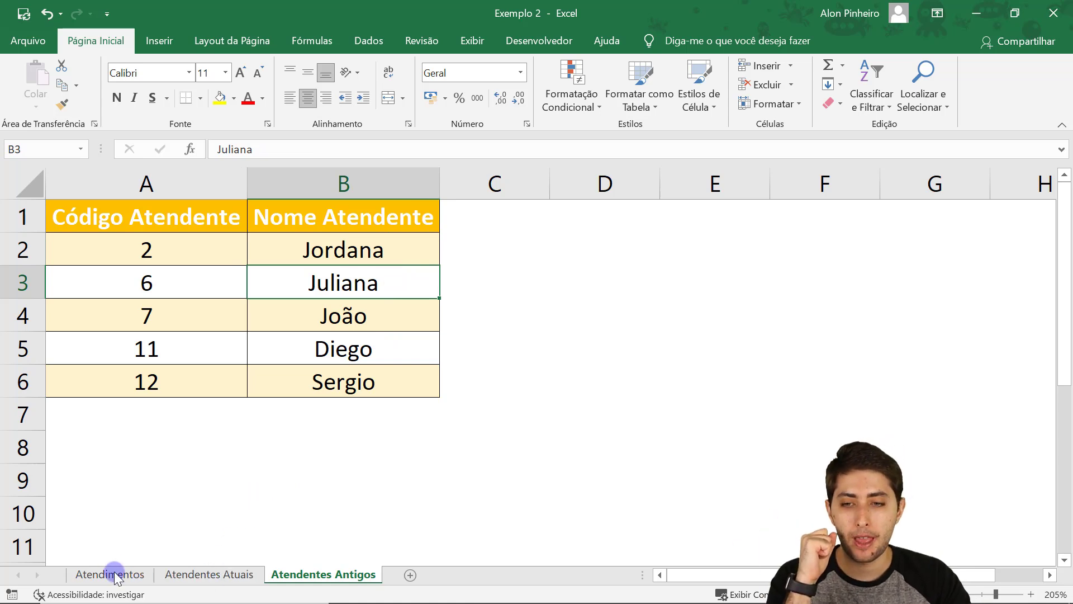
pyautogui.click(96, 575)
pyautogui.click(202, 282)
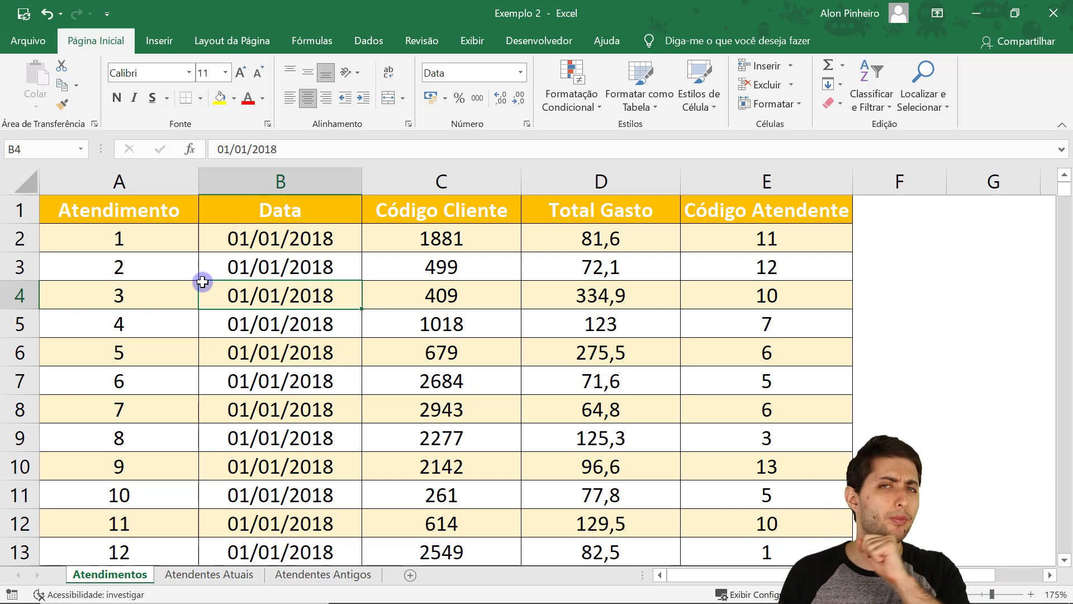
# Close the Exemplo 2 workbook and switch back to the Power Query Editor
pyautogui.click(1053, 12)
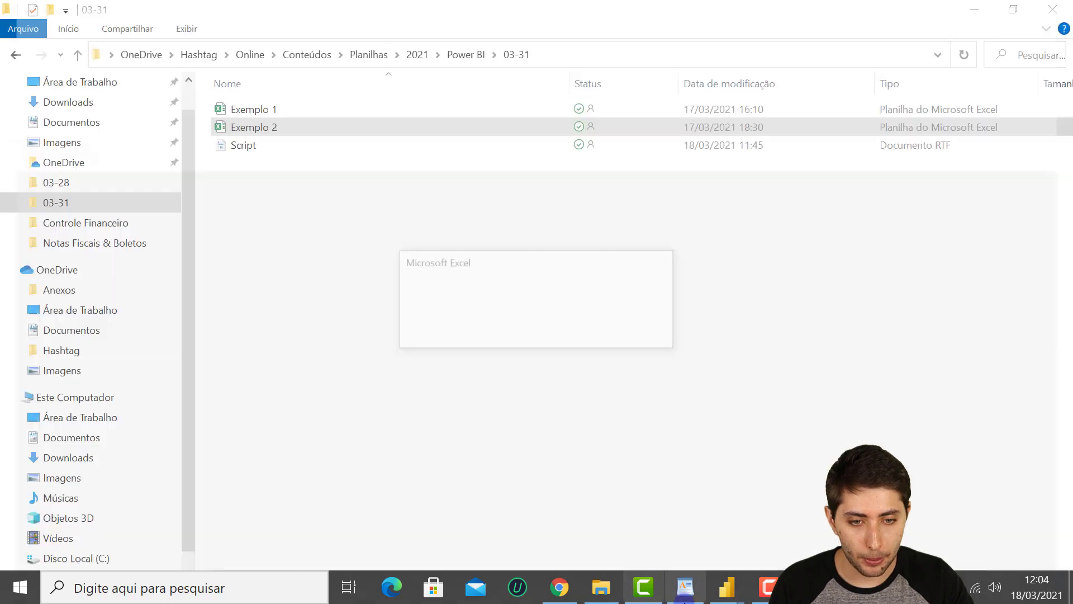
pyautogui.moveTo(692, 560)
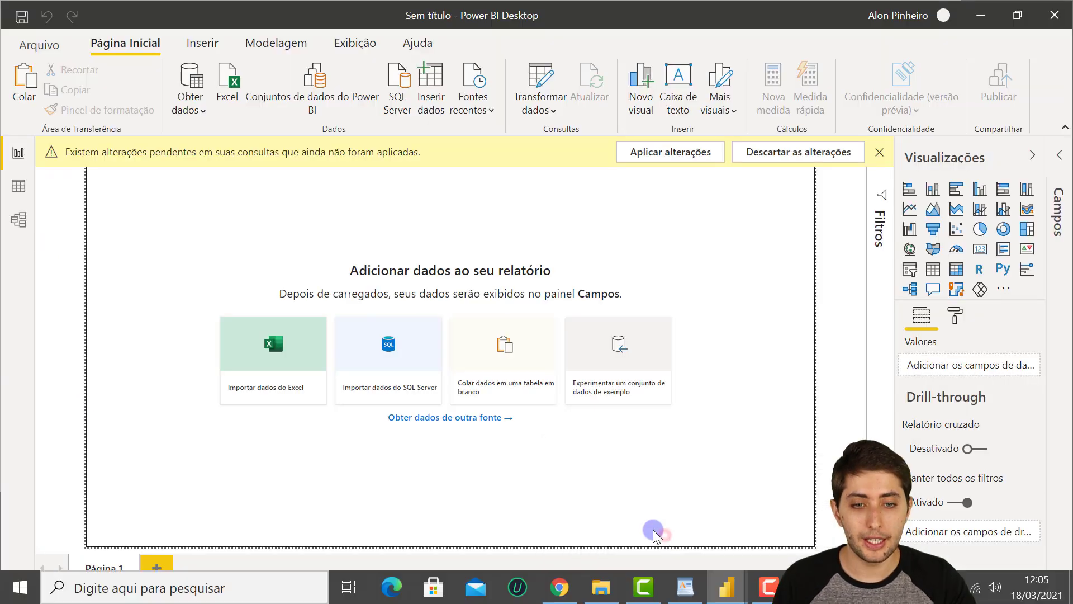
pyautogui.click(757, 560)
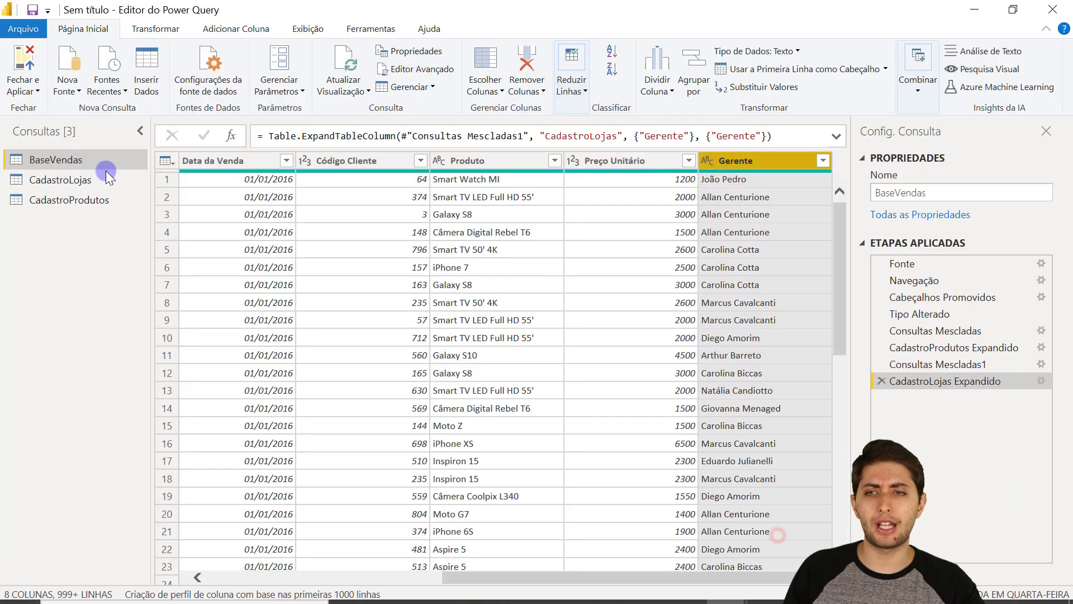
# Look through the BaseVendas, CadastroLojas and CadastroProdutos queries, finishing on BaseVendas
pyautogui.click(81, 158)
pyautogui.click(79, 178)
pyautogui.click(82, 201)
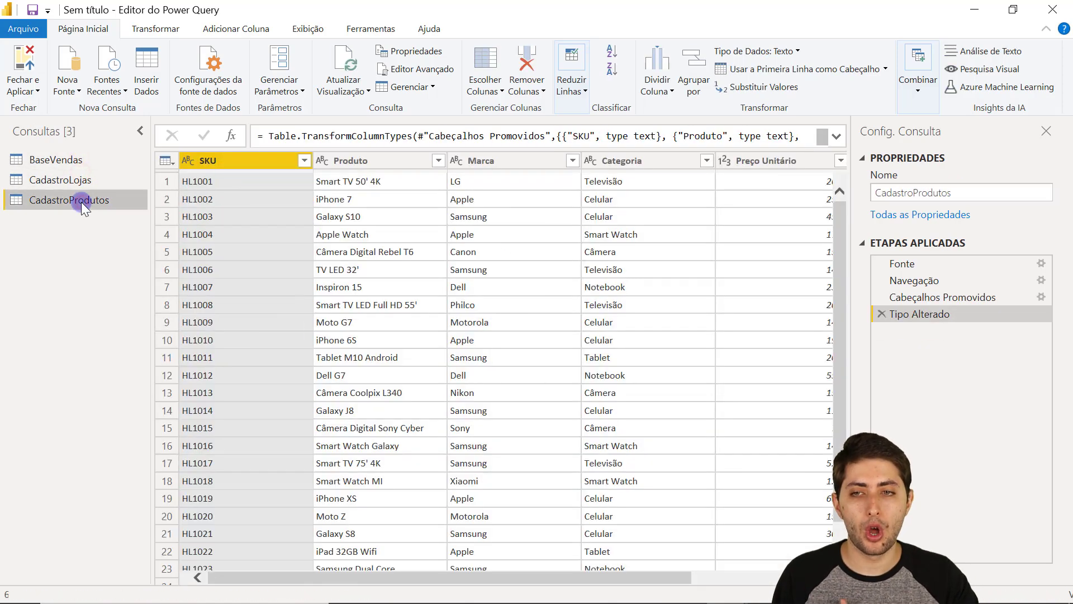
pyautogui.click(86, 159)
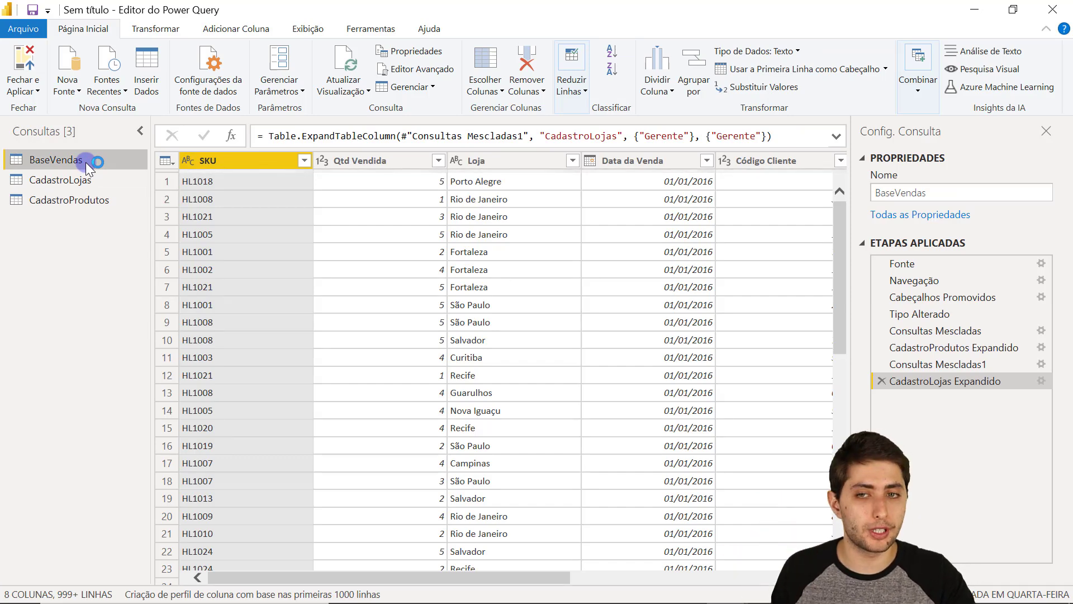
# Select the BaseVendas, CadastroLojas and CadastroProdutos queries together
pyautogui.click(84, 182)
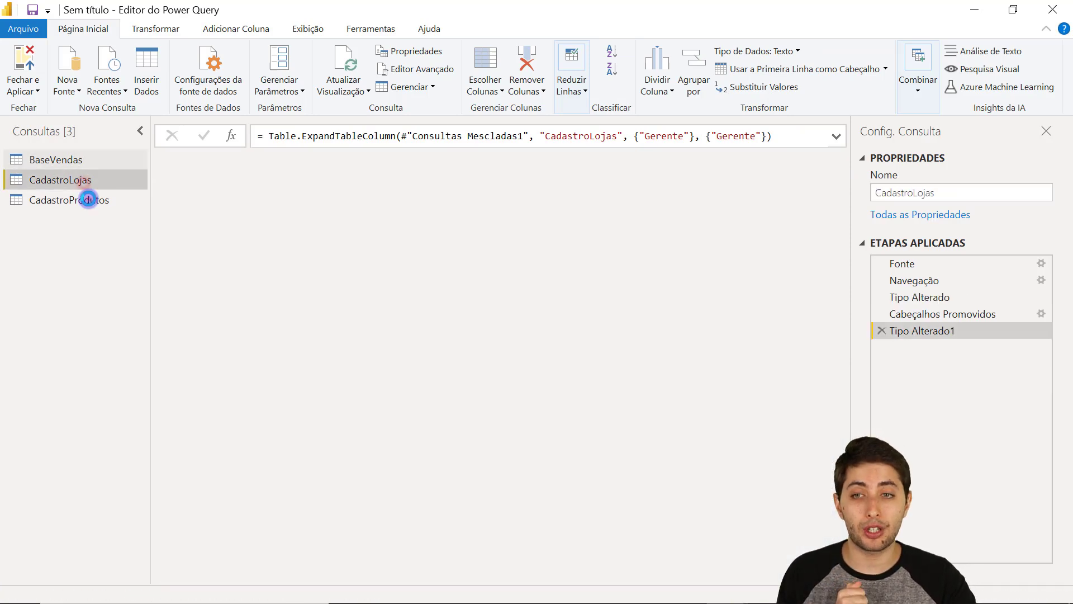
pyautogui.click(94, 162)
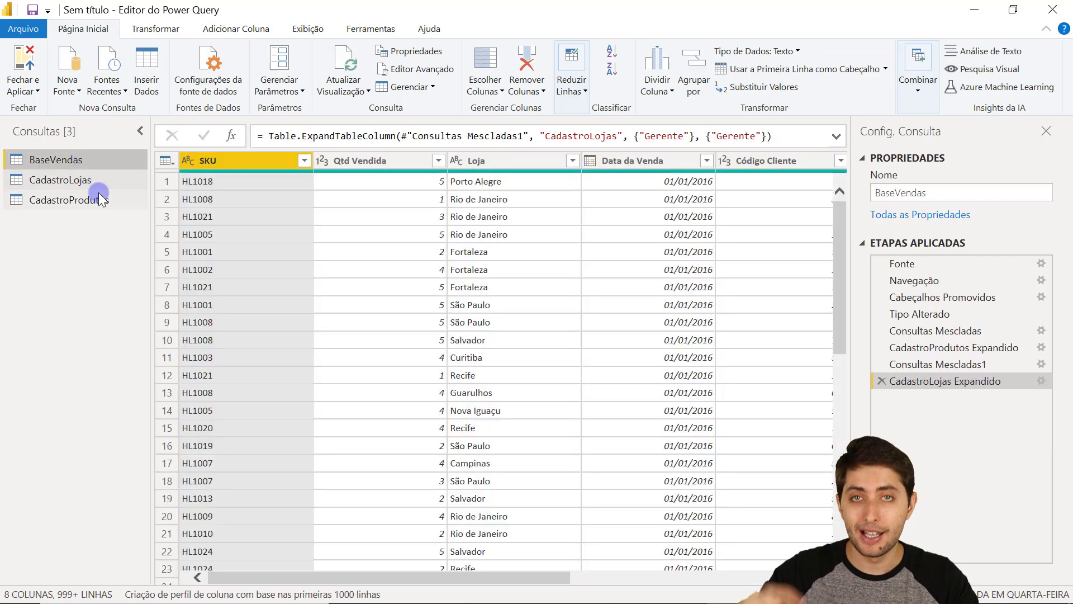
pyautogui.click(73, 204)
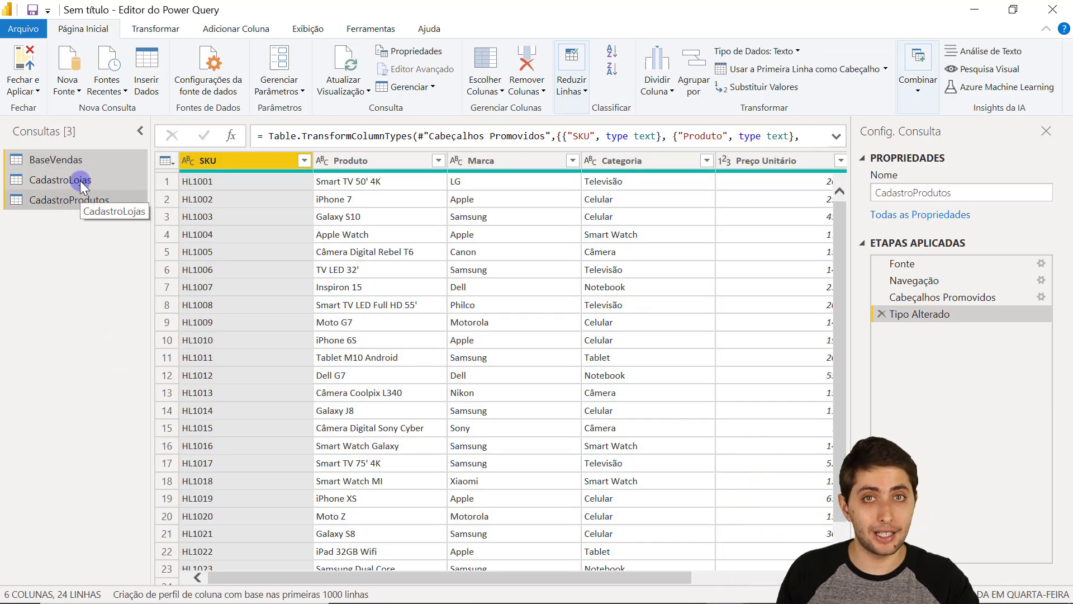
pyautogui.rightClick(81, 179)
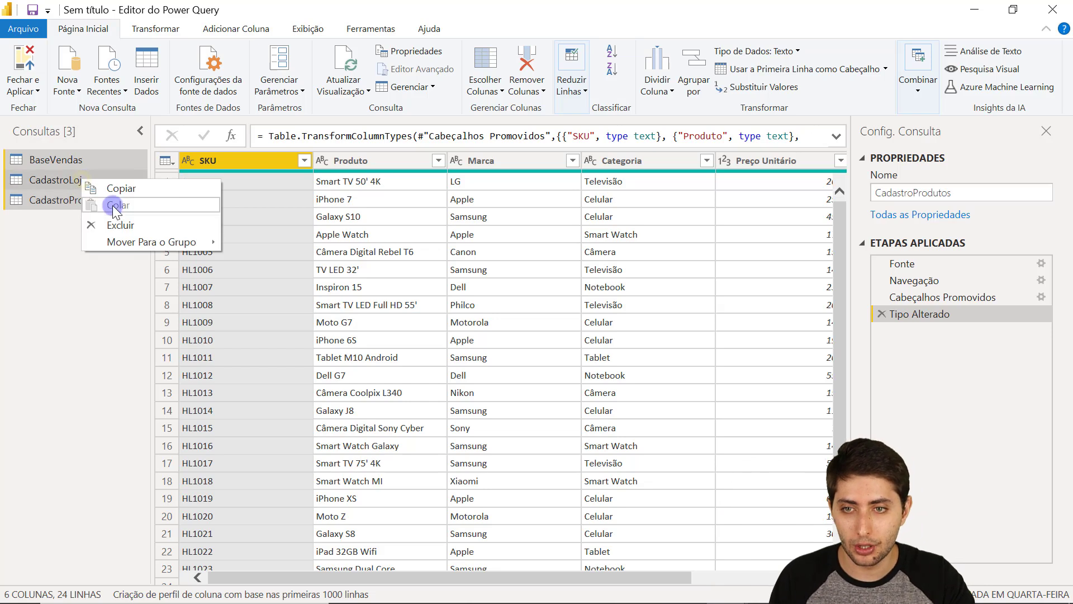
pyautogui.click(142, 230)
pyautogui.click(613, 325)
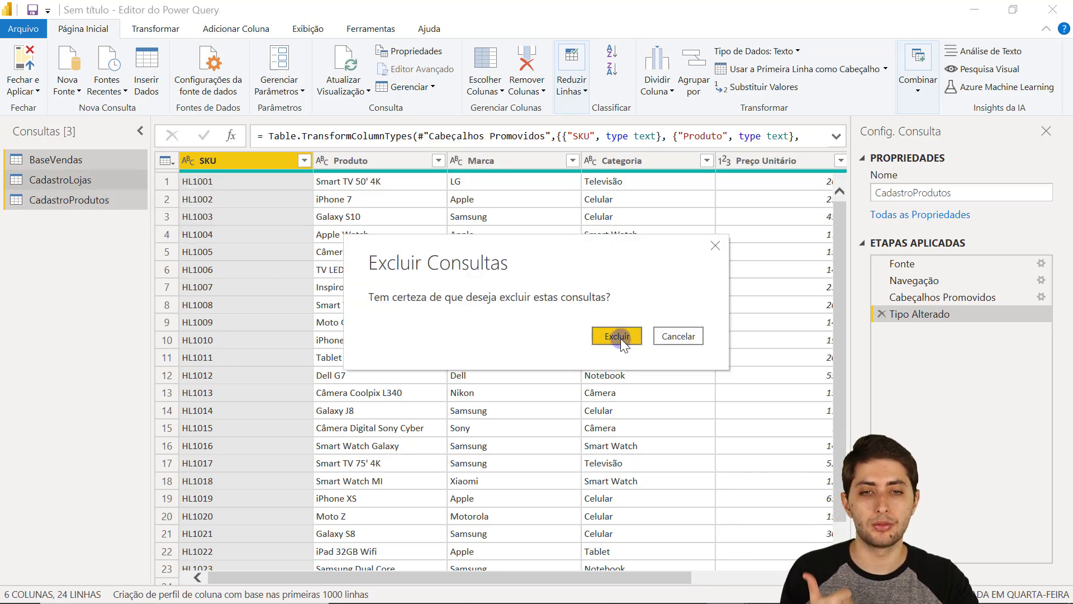
pyautogui.click(657, 341)
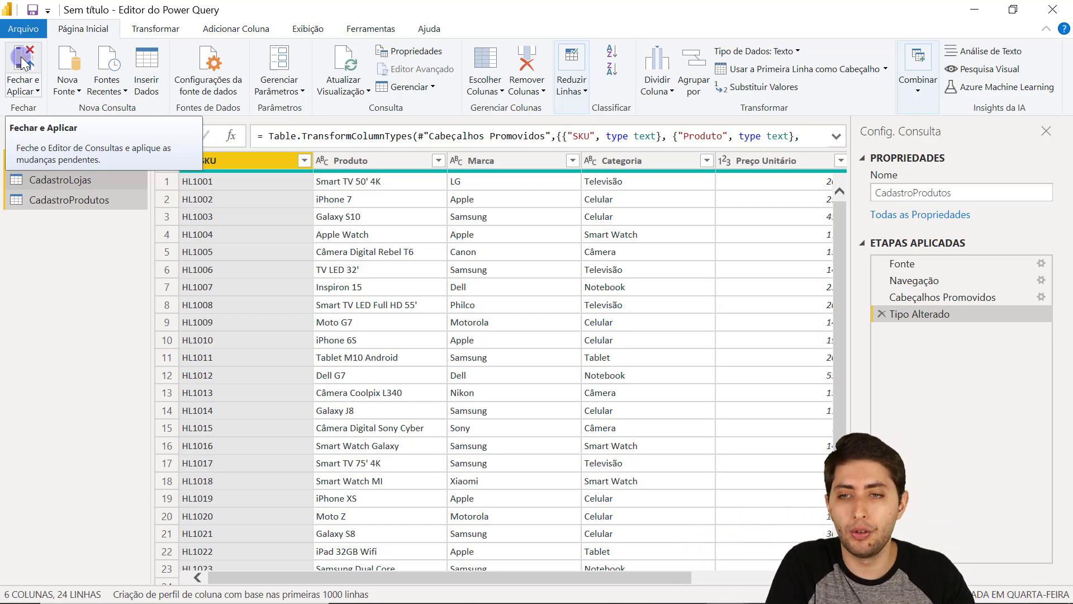
# Delete the three selected queries, BaseVendas, CadastroLojas and CadastroProdutos, and confirm the deletion
pyautogui.rightClick(92, 187)
pyautogui.click(159, 229)
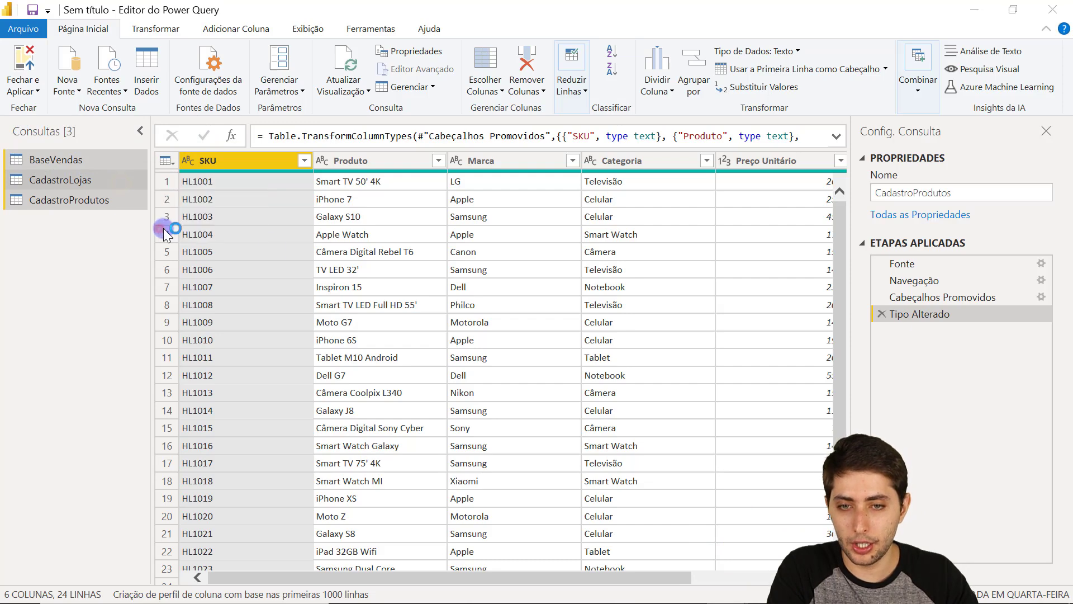
pyautogui.click(613, 340)
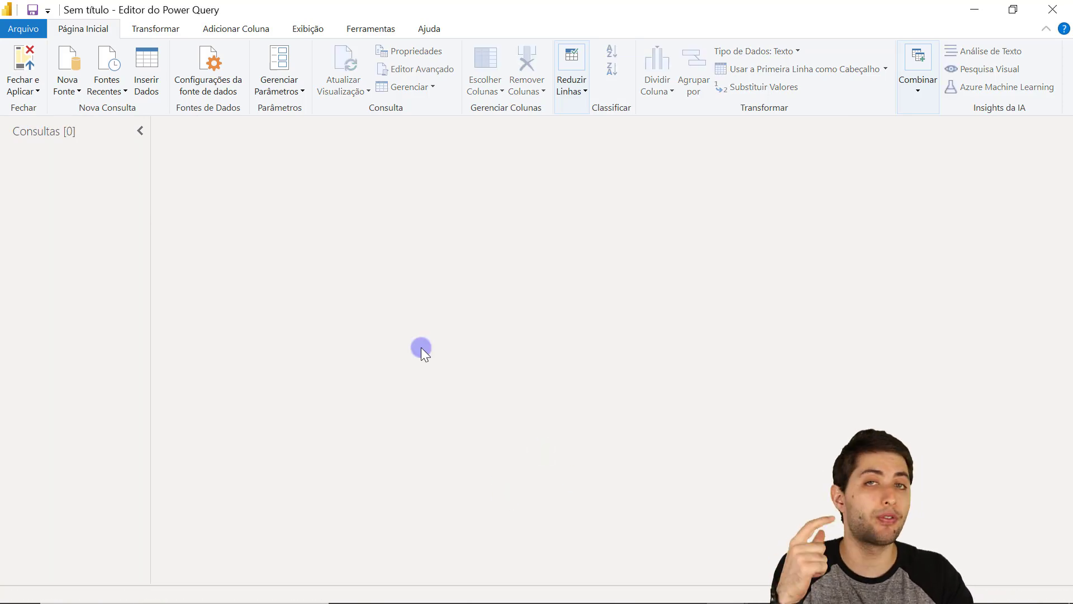
# Connect to the Exemplo 2 workbook as a new Excel data source
pyautogui.click(67, 89)
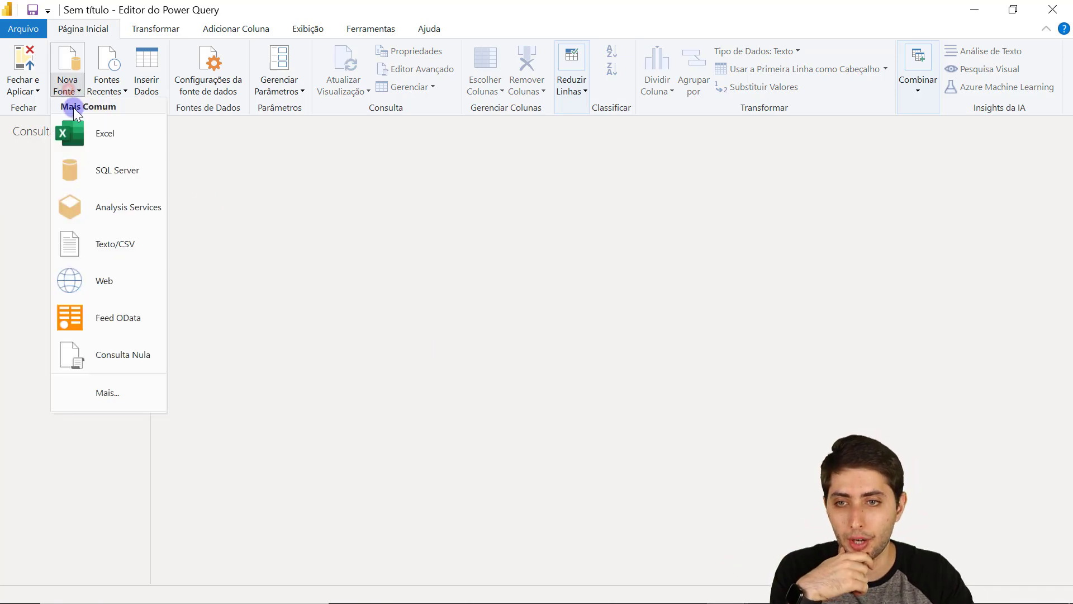
pyautogui.click(89, 131)
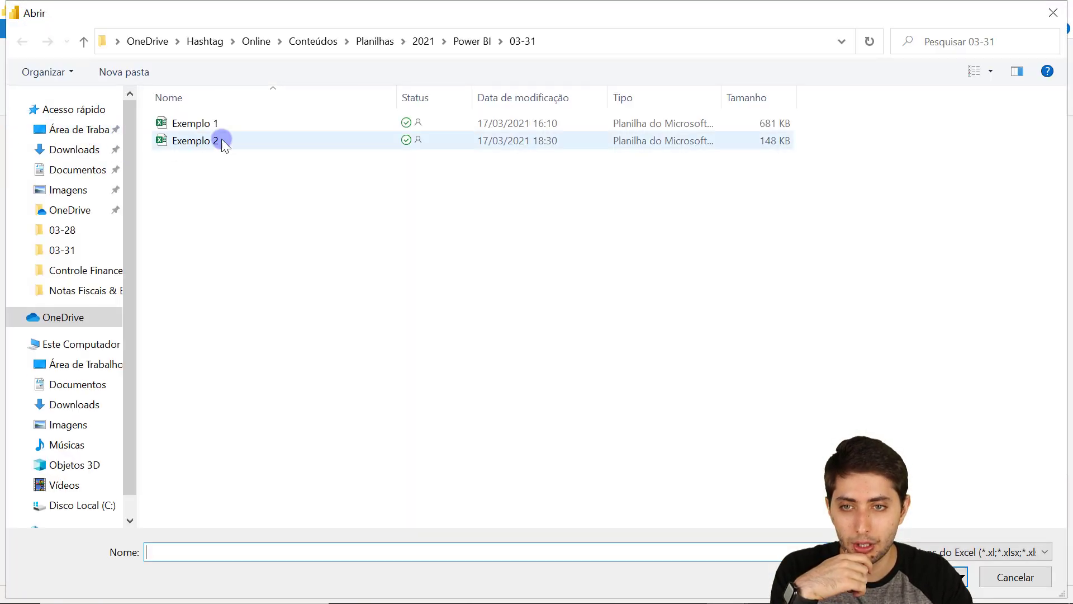
pyautogui.click(224, 140)
pyautogui.click(933, 577)
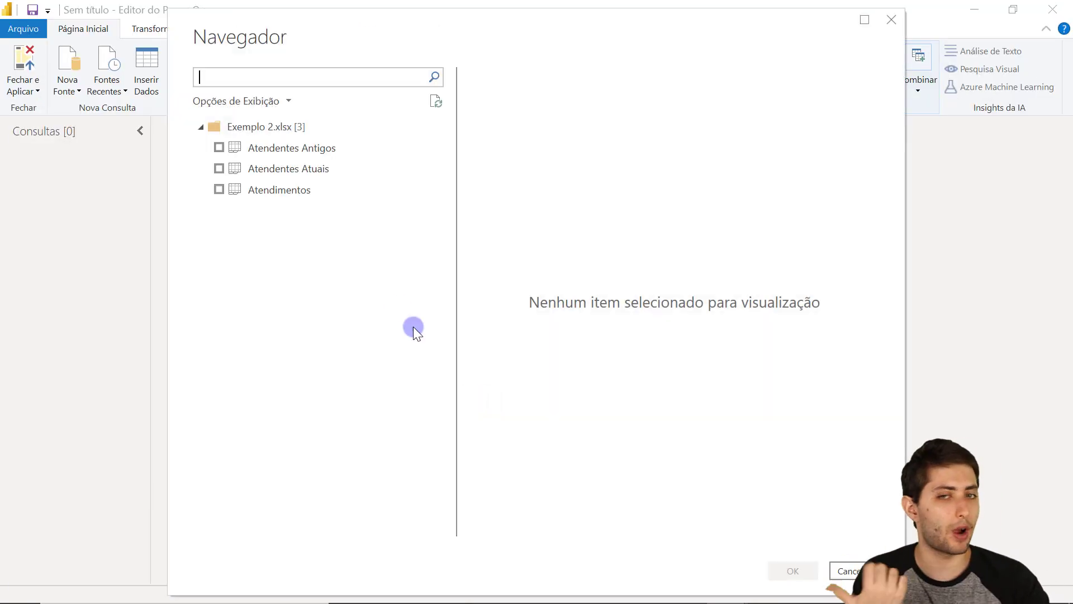
# Import the Atendentes Antigos, Atendentes Atuais and Atendimentos sheets from Exemplo 2 as queries
pyautogui.click(219, 147)
pyautogui.click(218, 168)
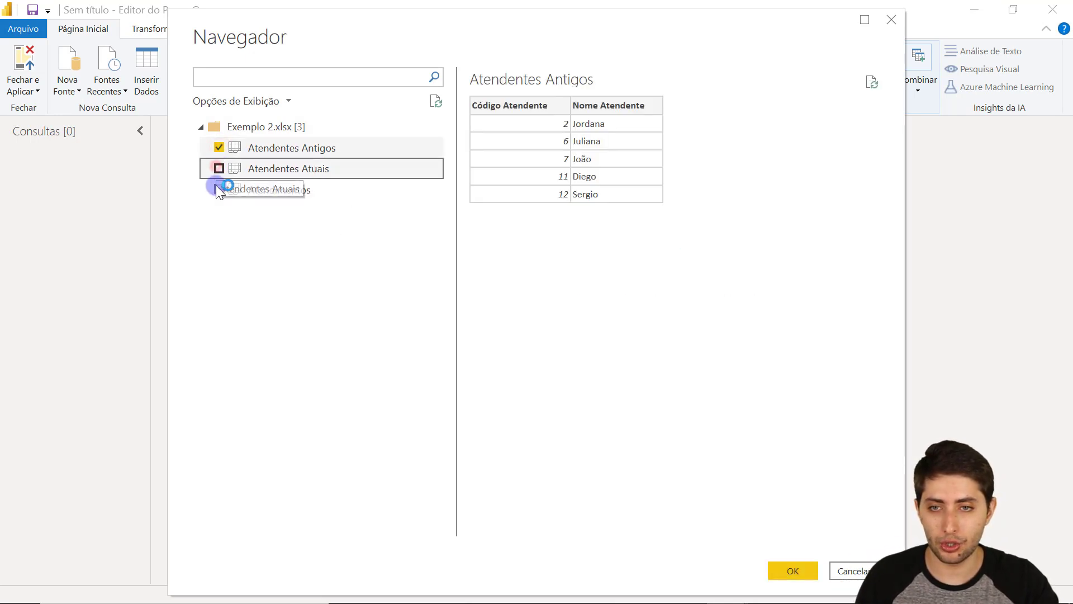
pyautogui.click(219, 189)
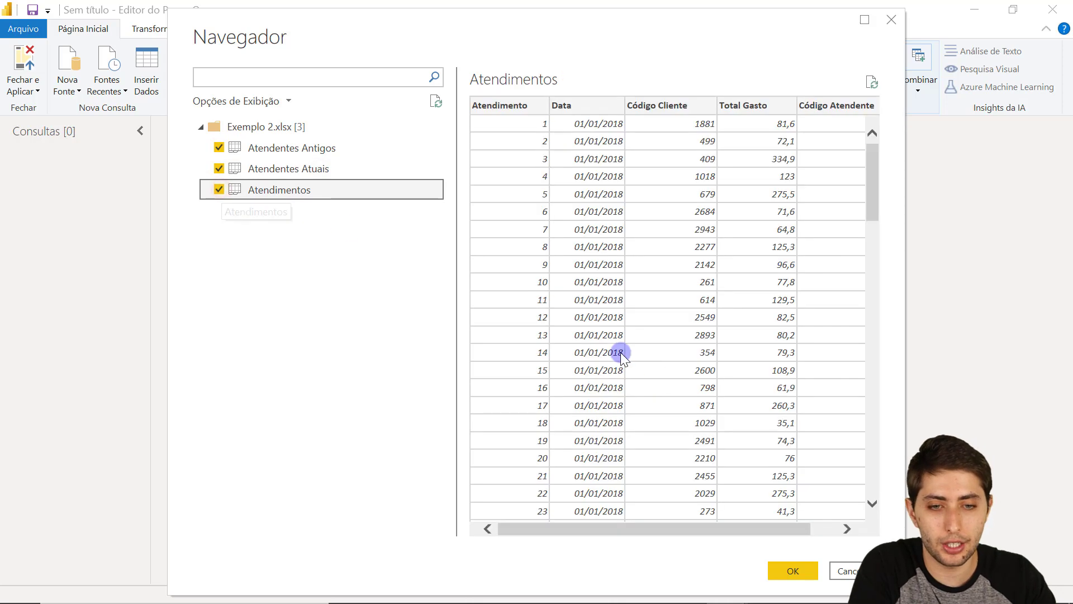
pyautogui.click(798, 572)
pyautogui.click(783, 568)
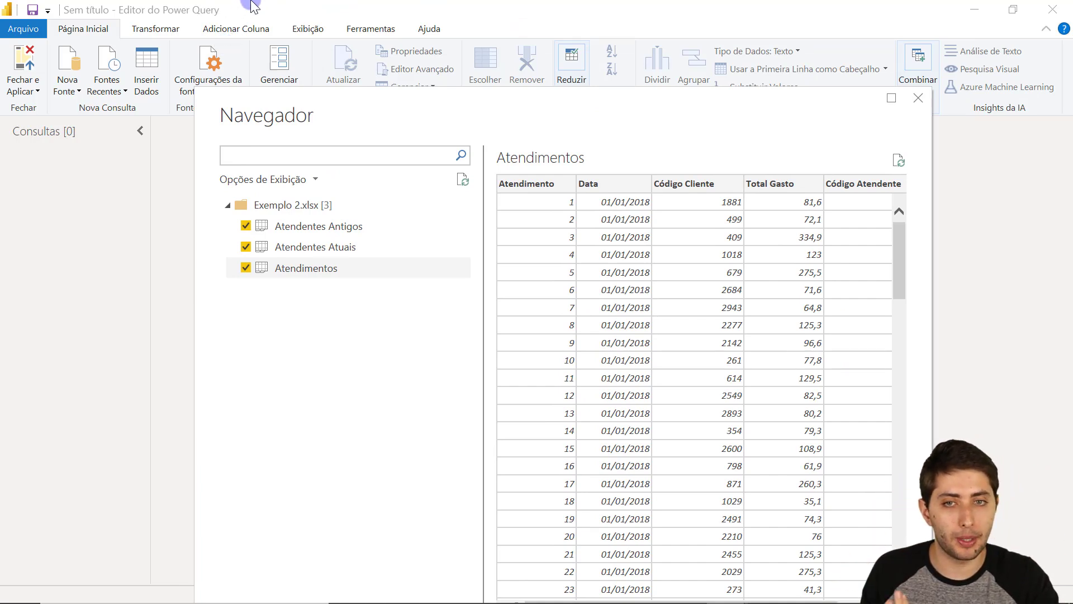
pyautogui.moveTo(391, 99); pyautogui.dragTo(361, 21)
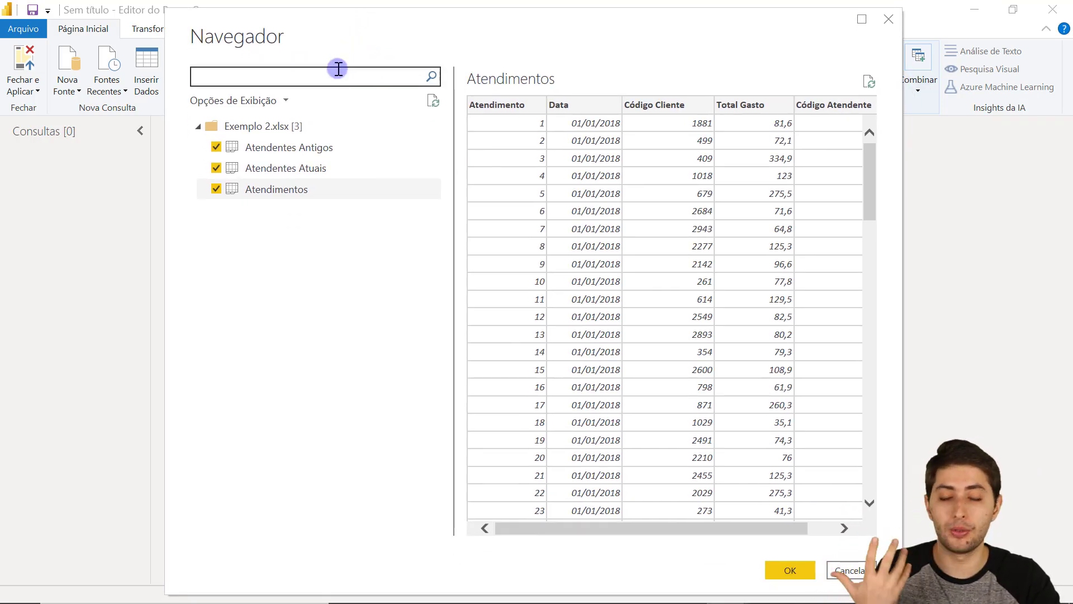
pyautogui.click(789, 569)
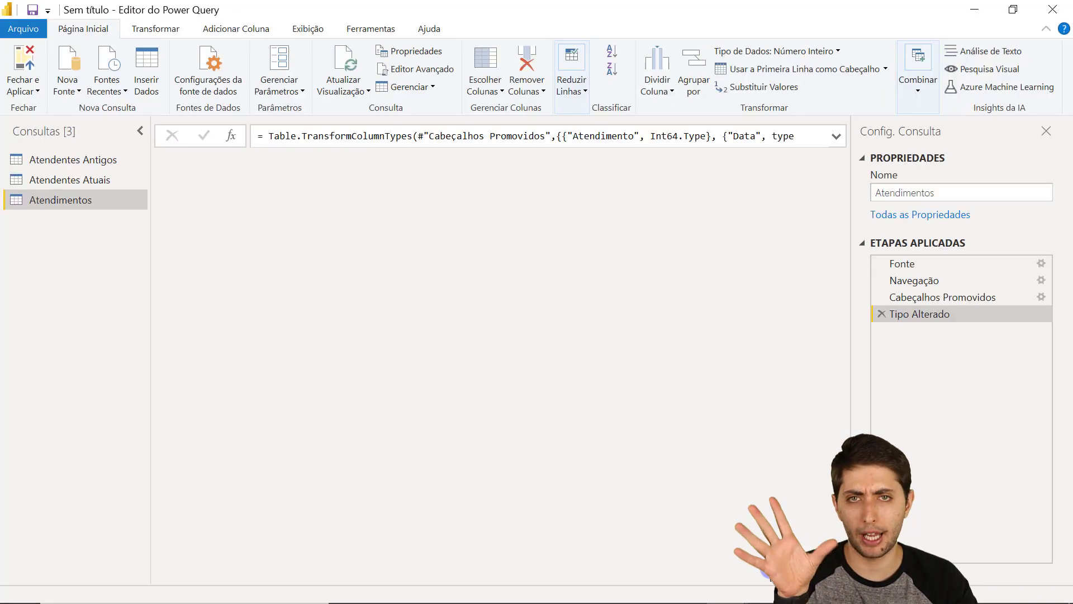
# Examine the Código Atendente column in Atendimentos and look over the Atendentes Atuais and Atendentes Antigos queries
pyautogui.click(36, 206)
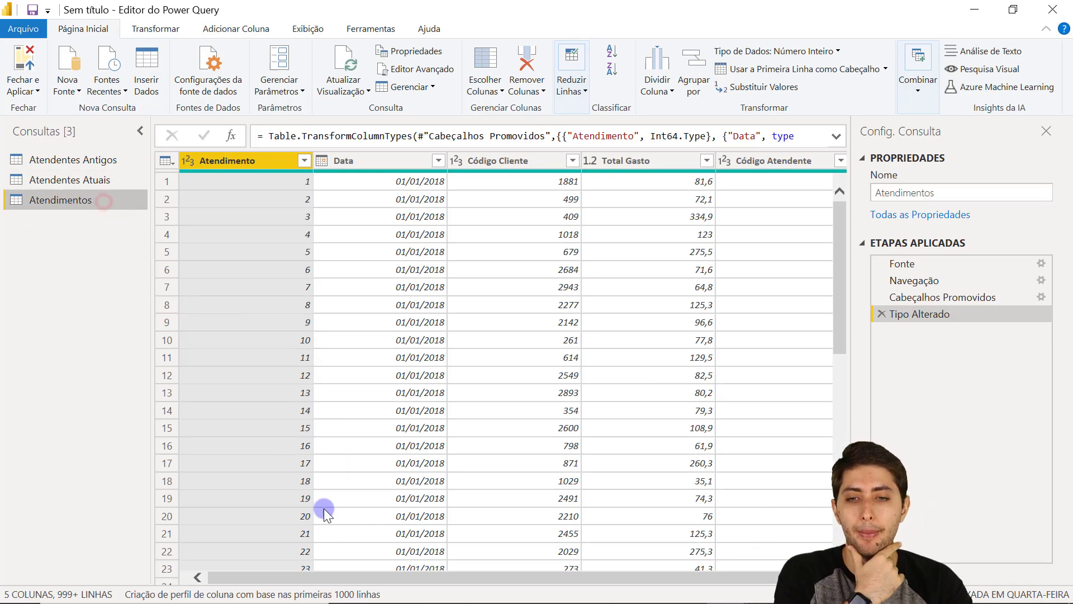
pyautogui.moveTo(400, 577); pyautogui.dragTo(417, 577)
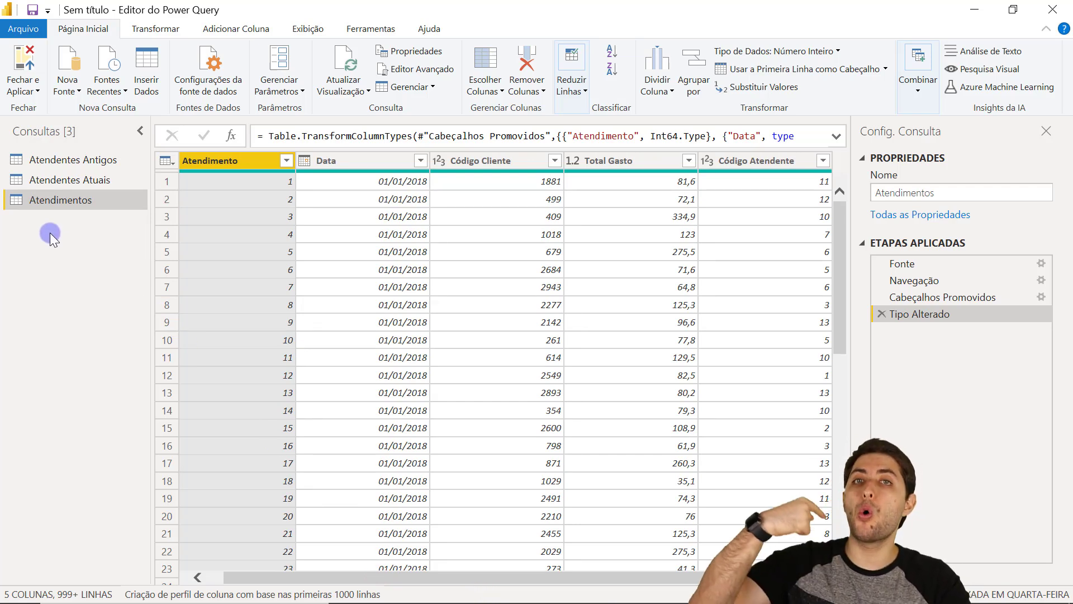
pyautogui.click(733, 160)
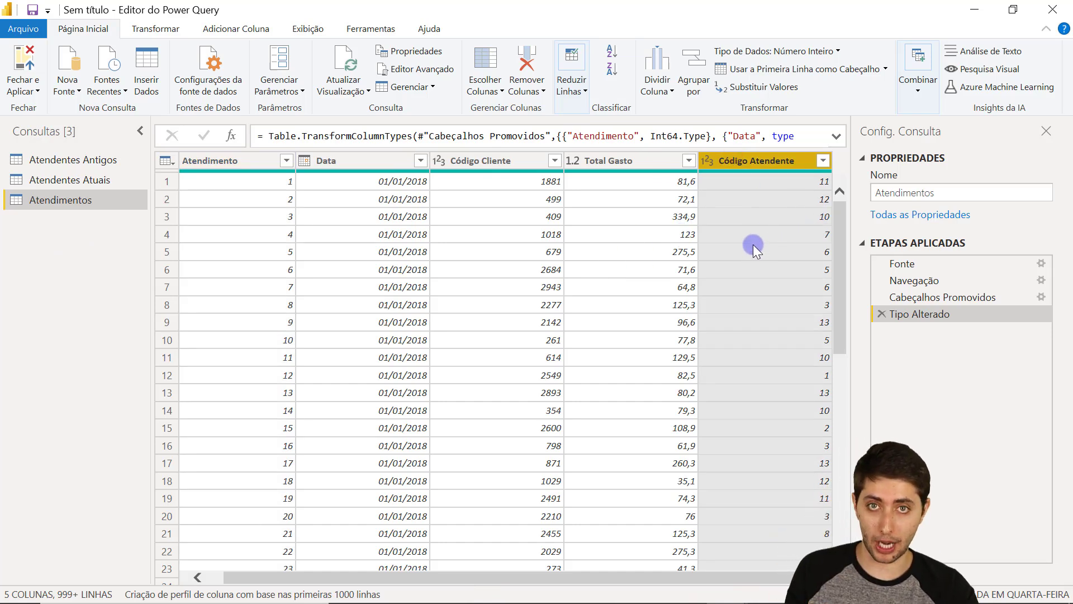
pyautogui.click(117, 178)
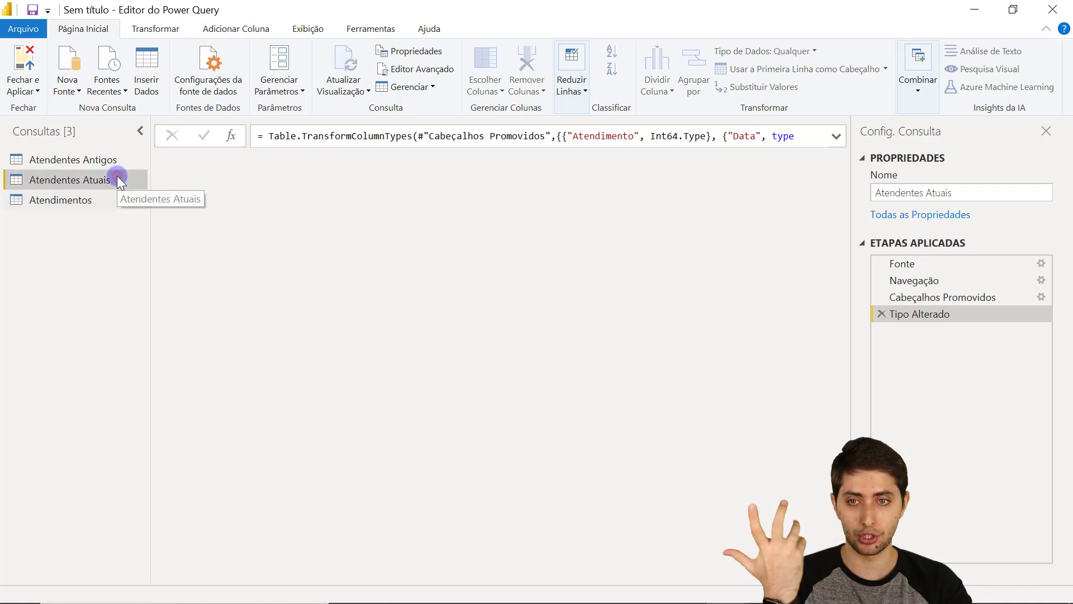
pyautogui.click(126, 163)
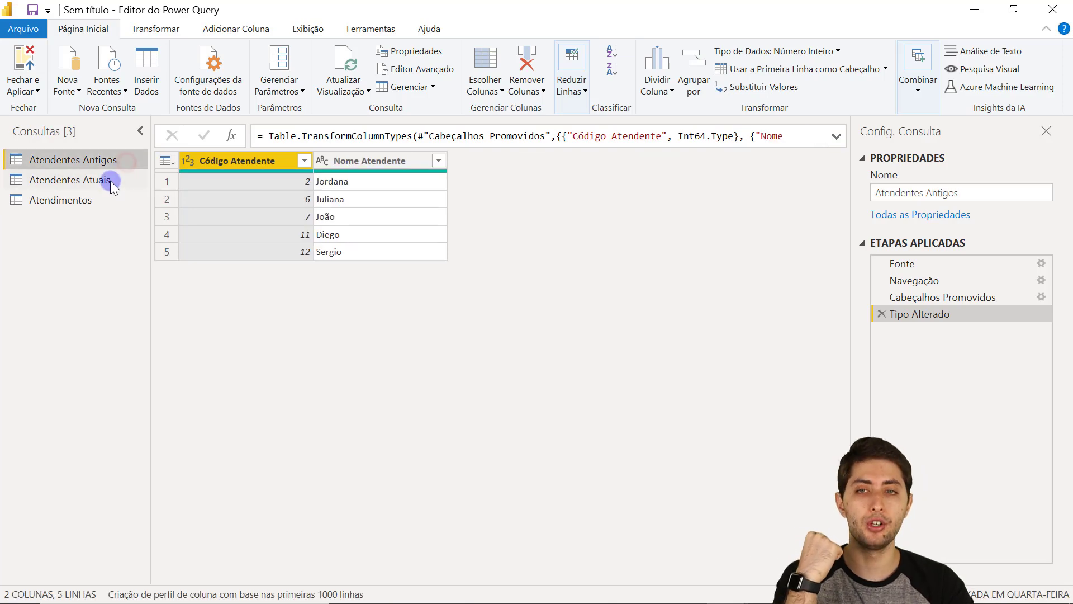
# Duplicate the Atendimentos query
pyautogui.click(92, 205)
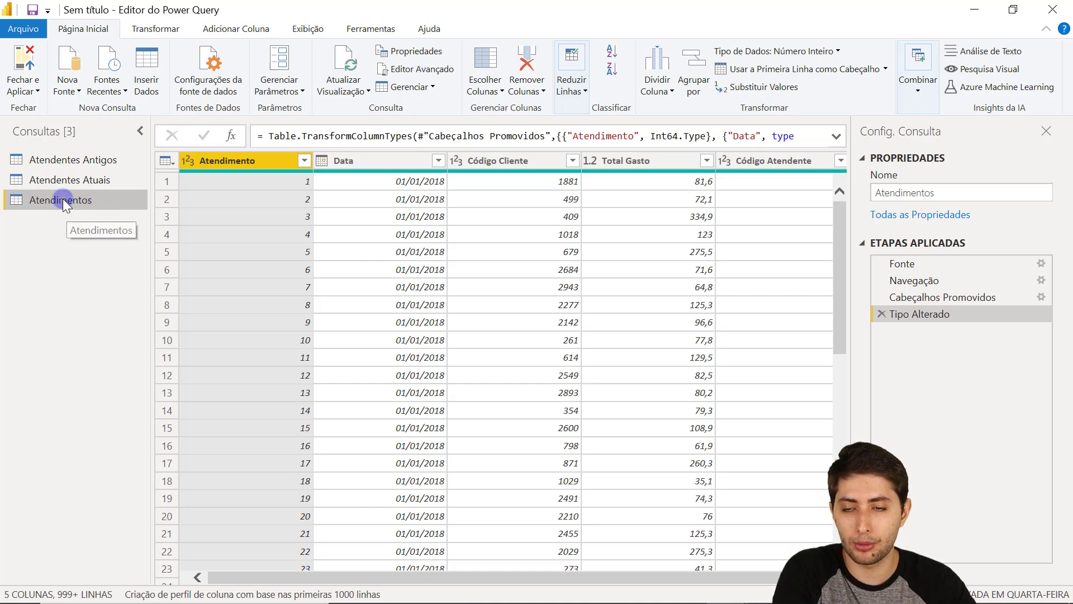
pyautogui.rightClick(62, 200)
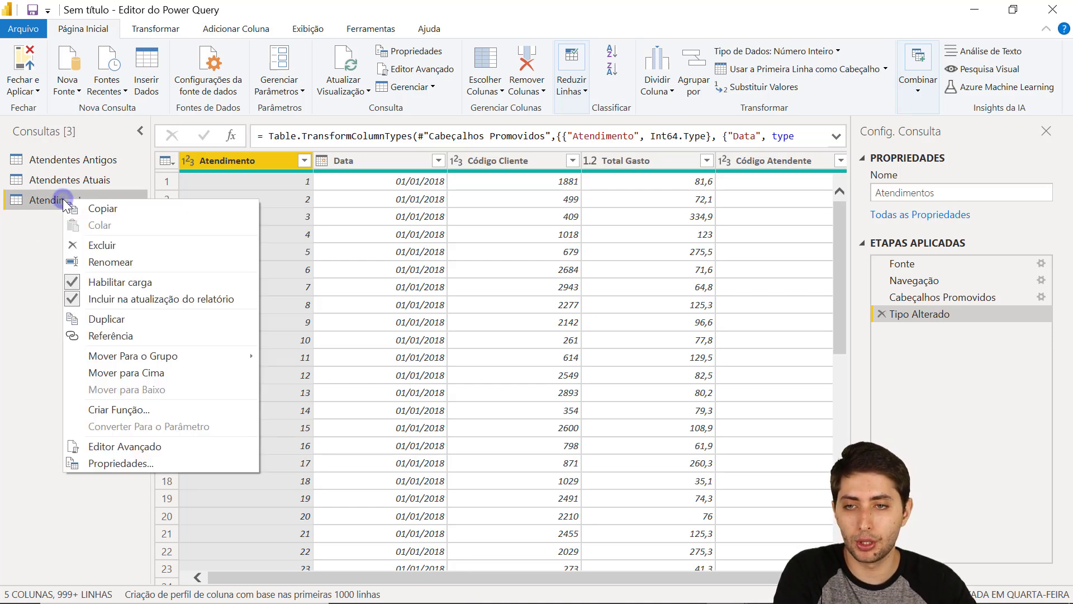
pyautogui.click(134, 321)
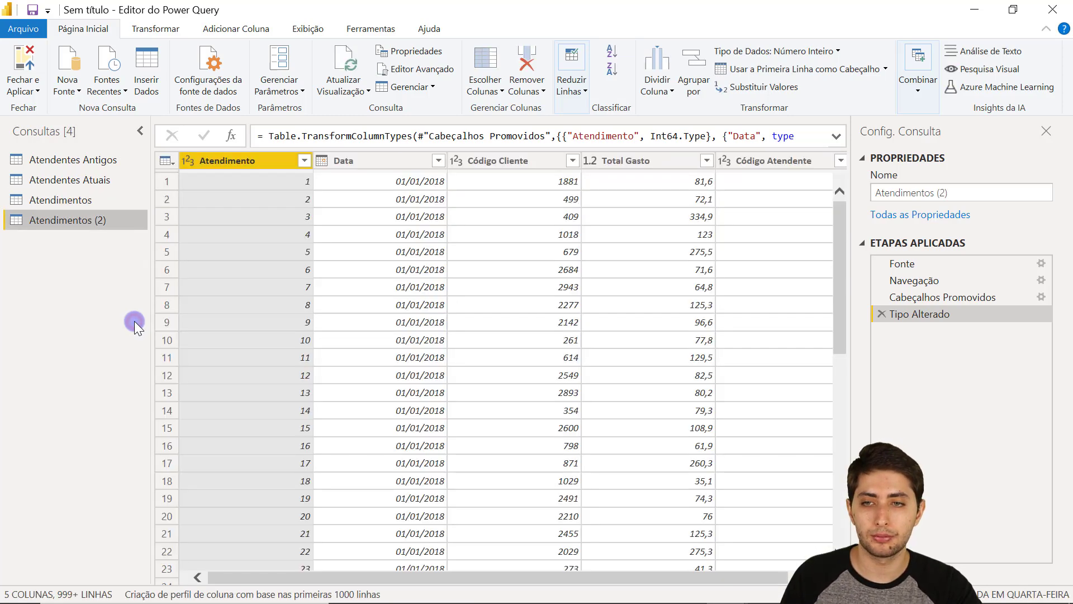
# Rename the original Atendimentos query as Atendimentos Atuais
pyautogui.click(96, 202)
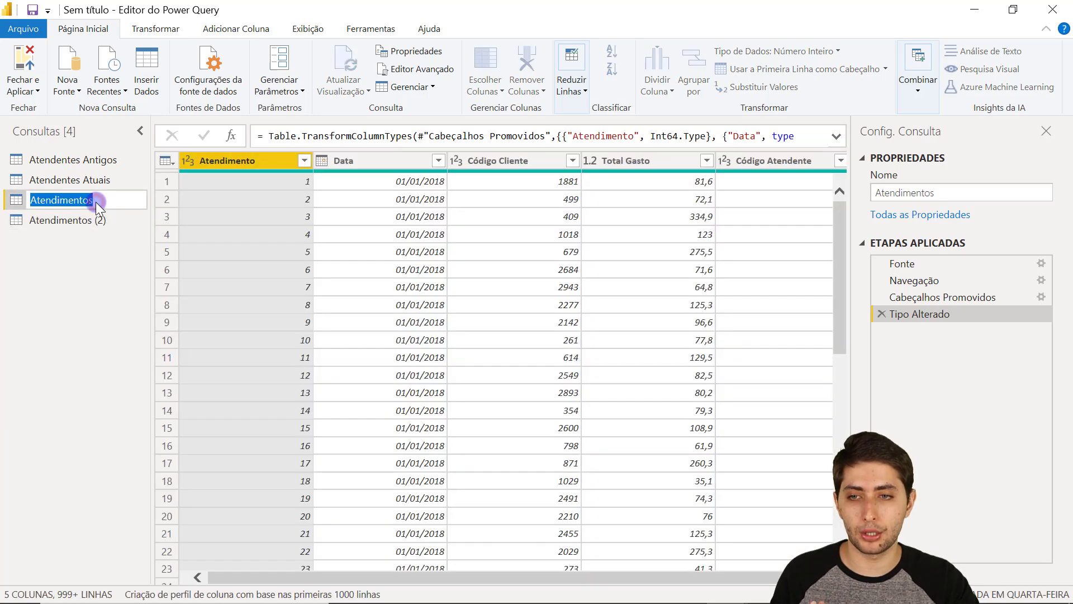
pyautogui.click(96, 202)
pyautogui.write('Atua')
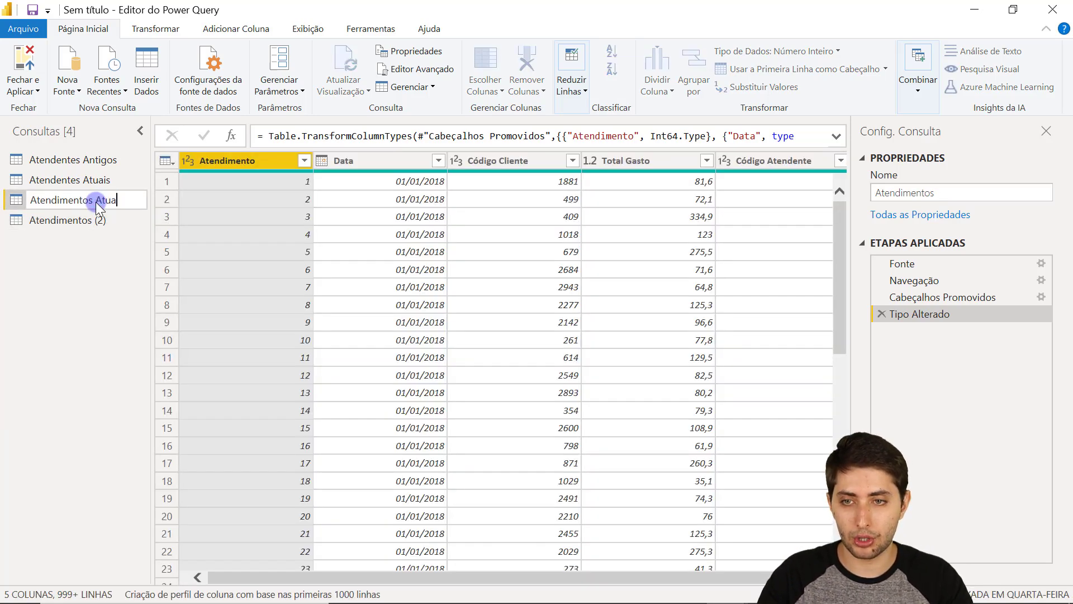
pyautogui.write('is')
pyautogui.press('Return')
# Rename the duplicated attendance query as Atendimentos Antigos
pyautogui.click(105, 220)
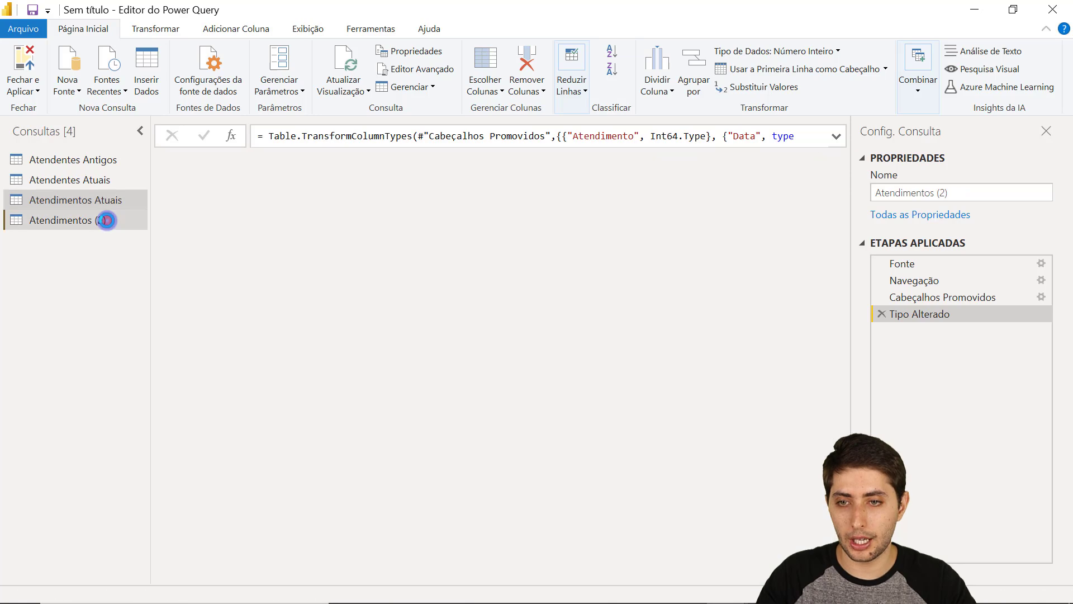
pyautogui.click(106, 220)
pyautogui.click(106, 220)
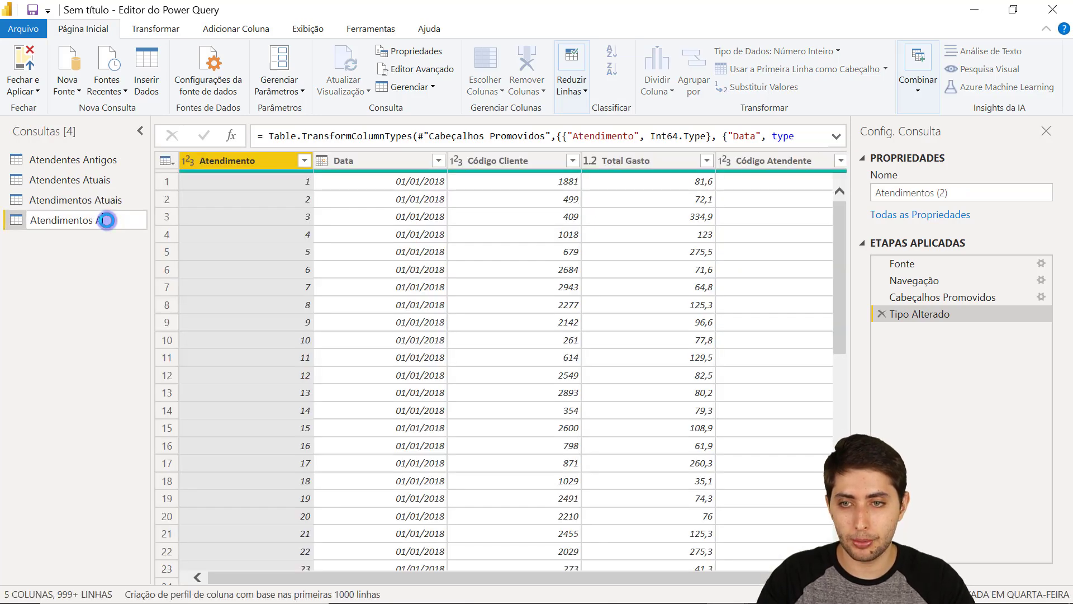
pyautogui.write('Antigos')
pyautogui.press('Return')
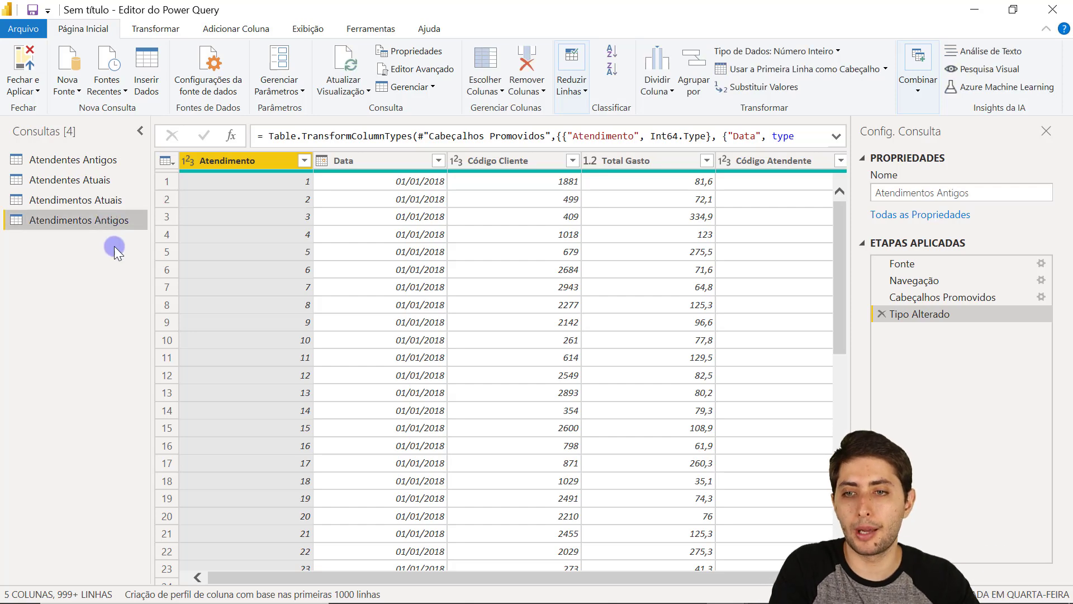
# Examine the attendant codes in the Código Atendente column of the Atendimentos Atuais query
pyautogui.click(112, 201)
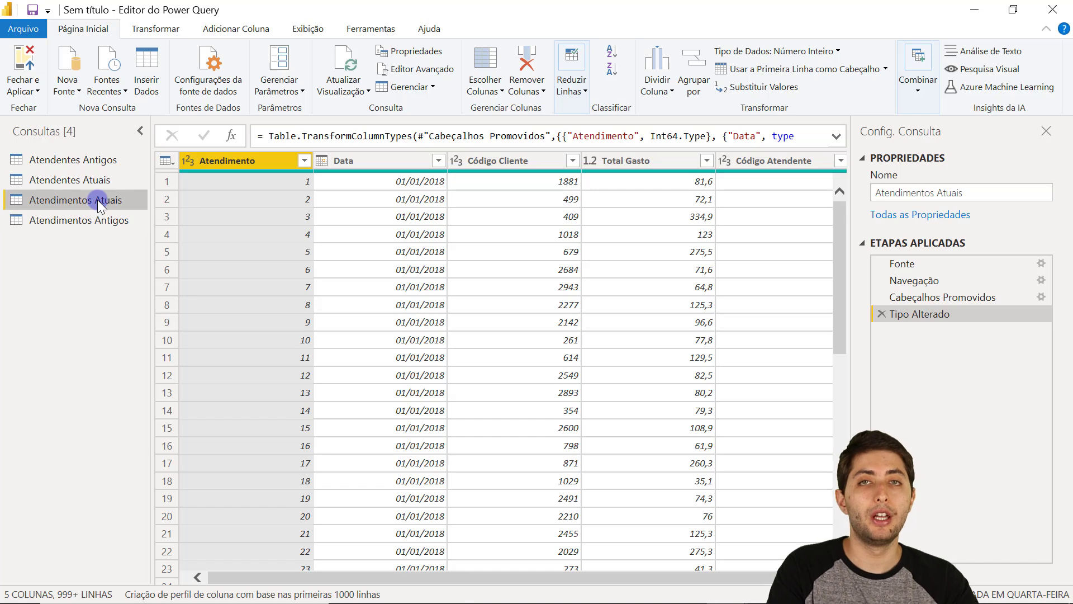
pyautogui.moveTo(486, 580); pyautogui.dragTo(687, 531)
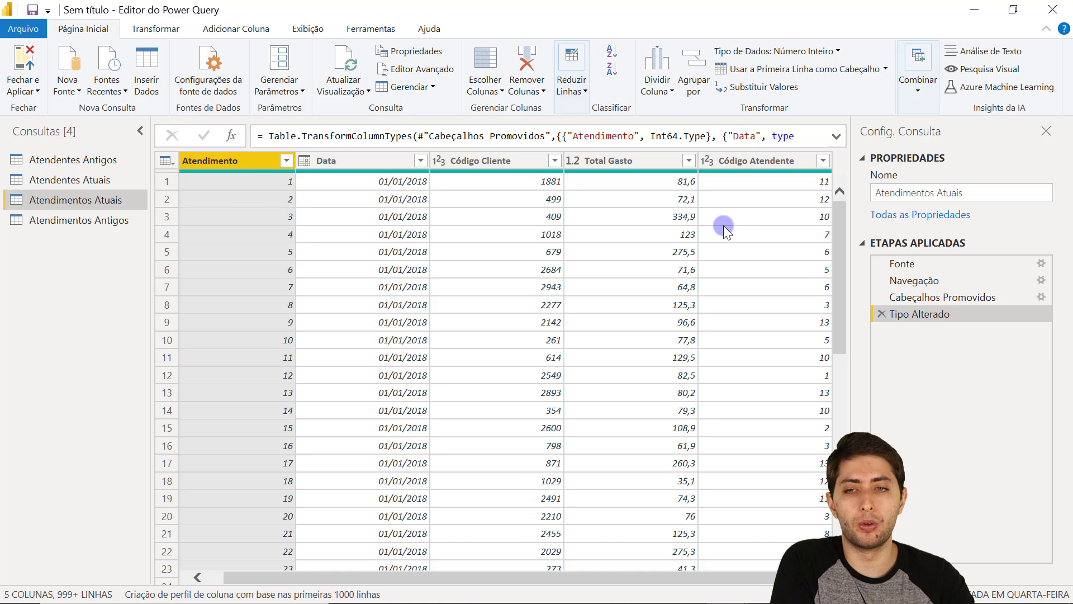
pyautogui.click(790, 184)
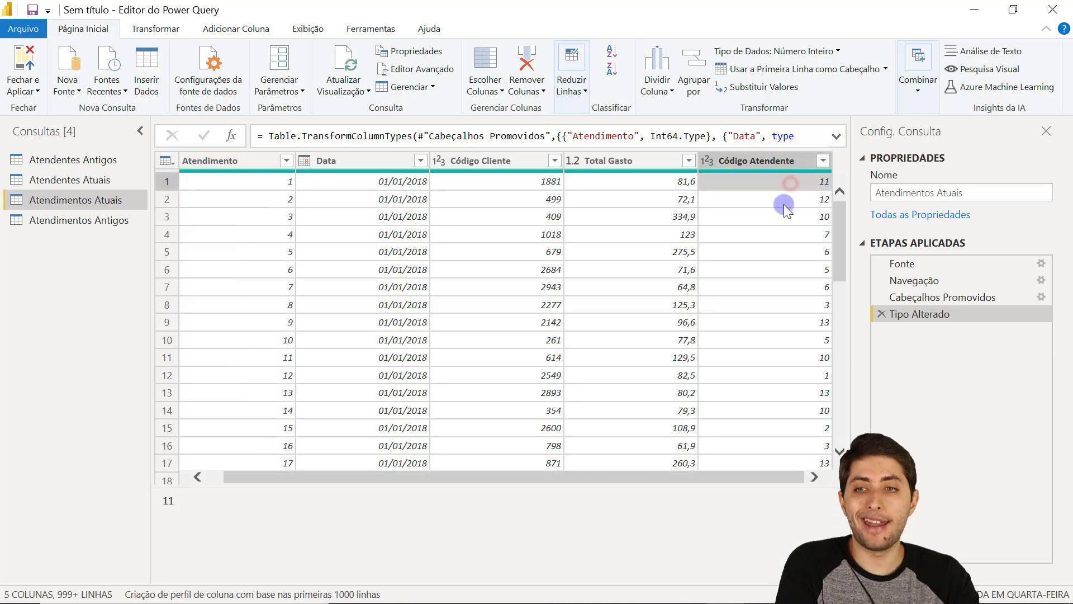
pyautogui.click(766, 161)
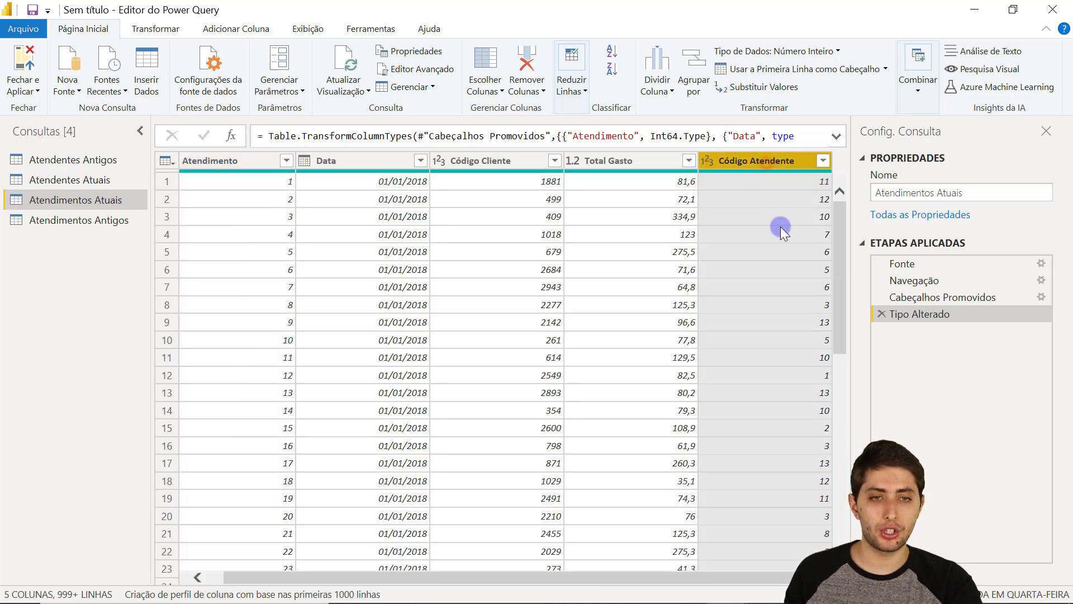
pyautogui.click(772, 182)
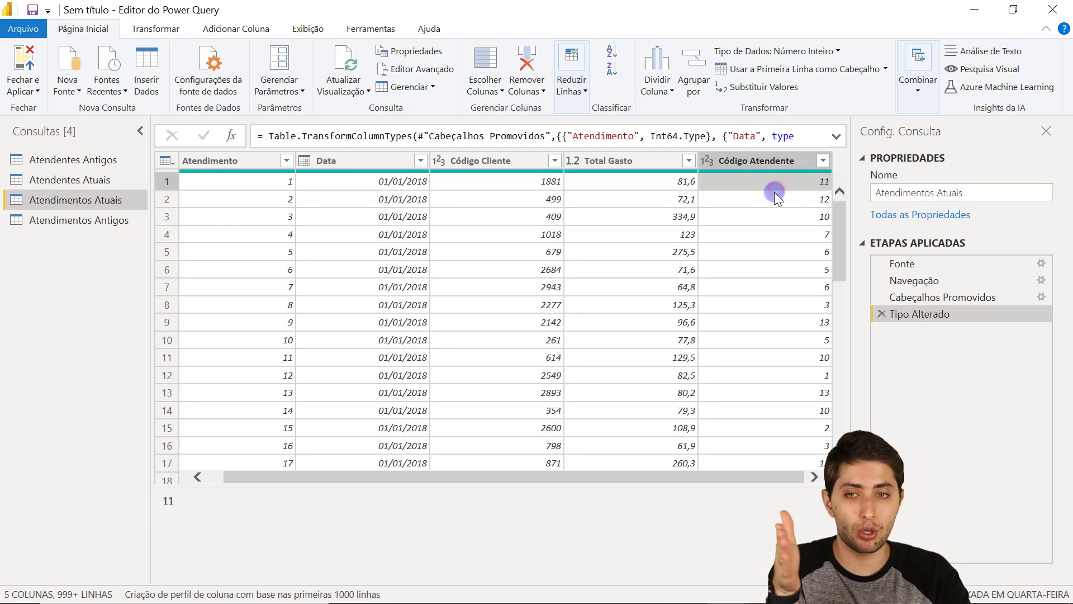
pyautogui.click(774, 196)
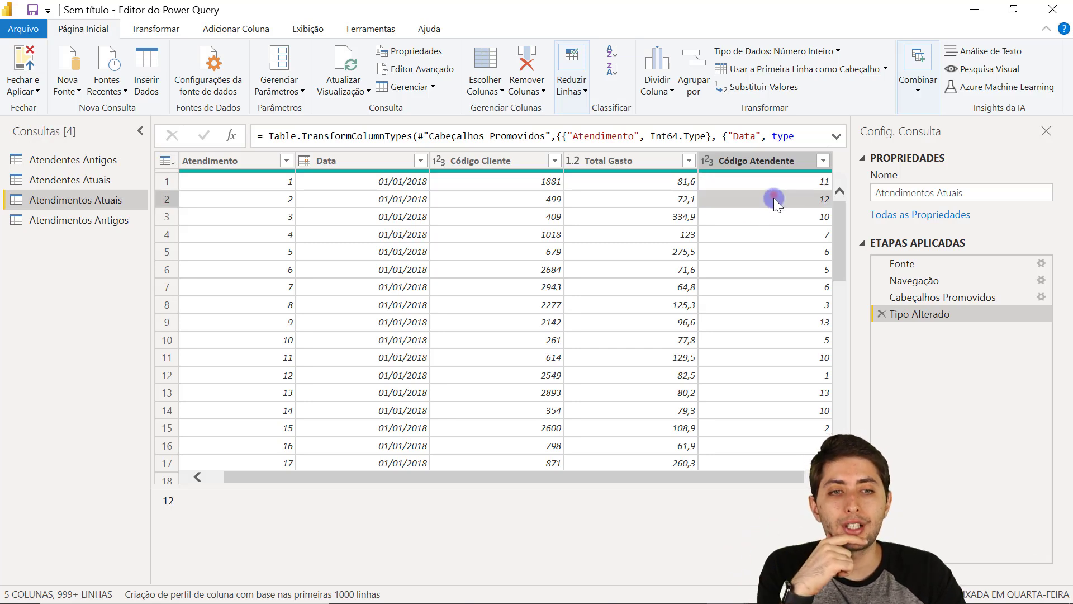
# Compare the attendant codes in Atendimentos Atuais with the code lists in the Atendentes Atuais and Atendentes Antigos queries
pyautogui.click(786, 218)
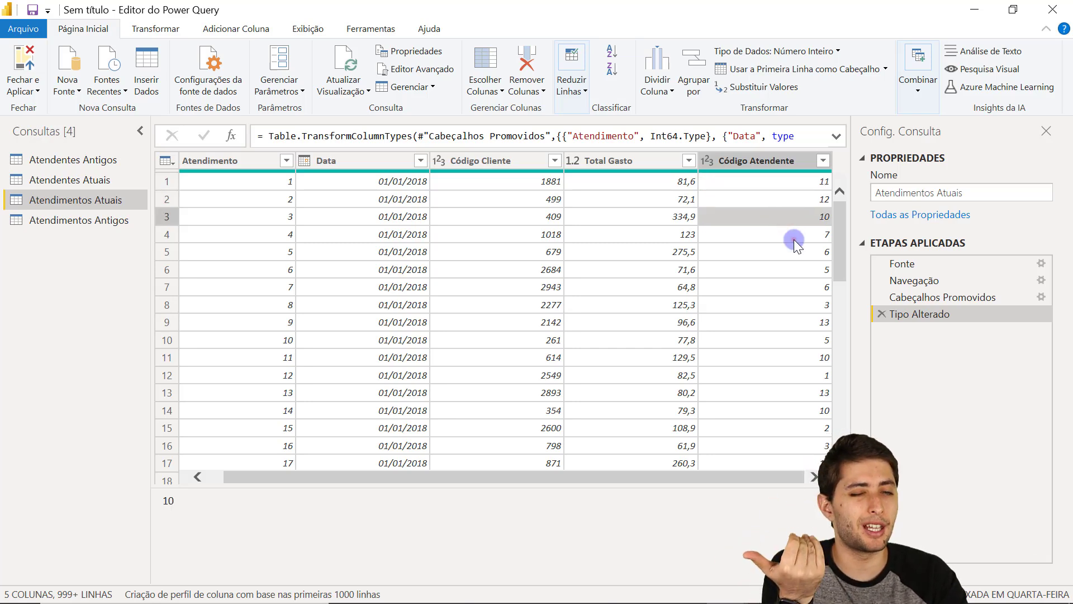
pyautogui.click(793, 239)
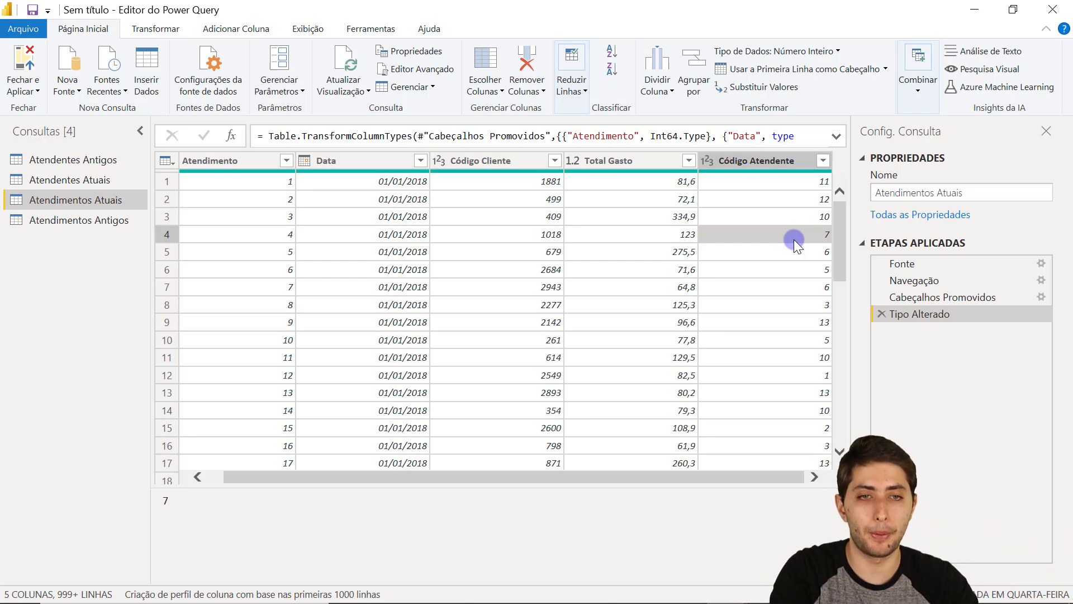
pyautogui.click(783, 182)
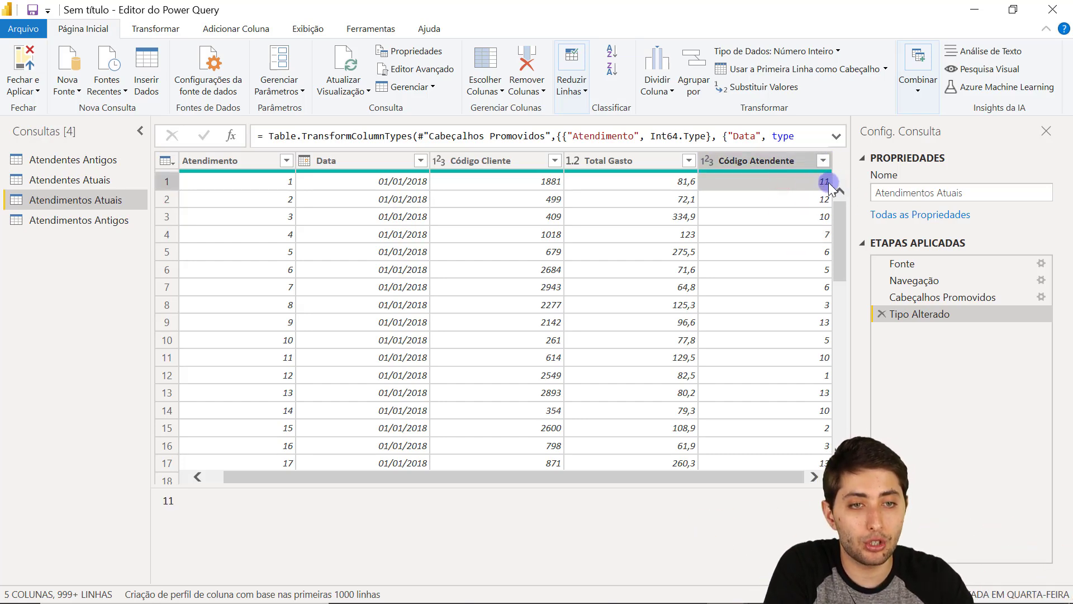
pyautogui.click(103, 182)
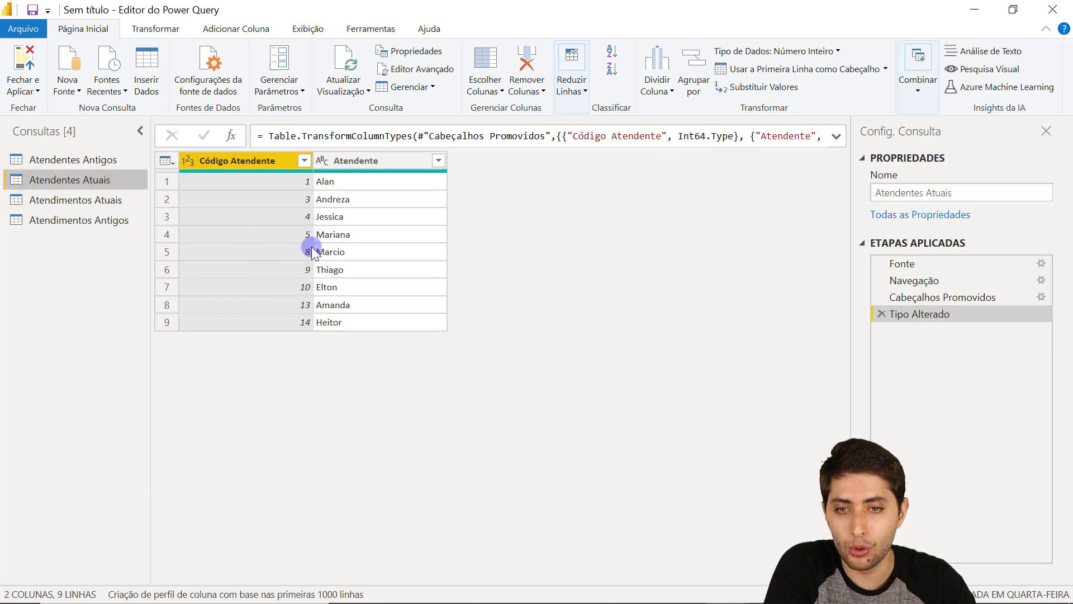
pyautogui.click(273, 276)
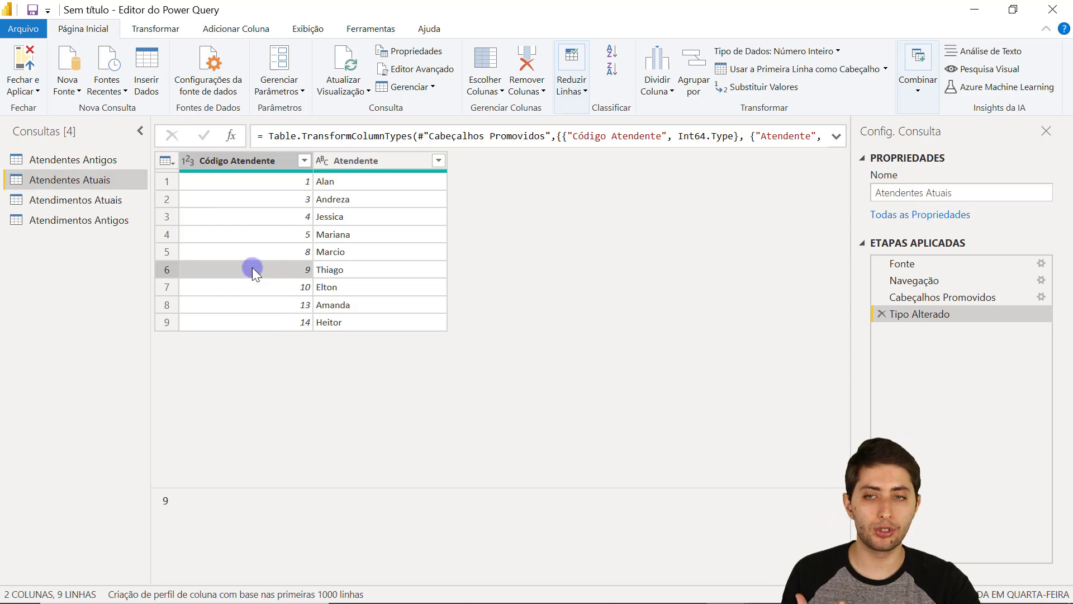
pyautogui.click(103, 159)
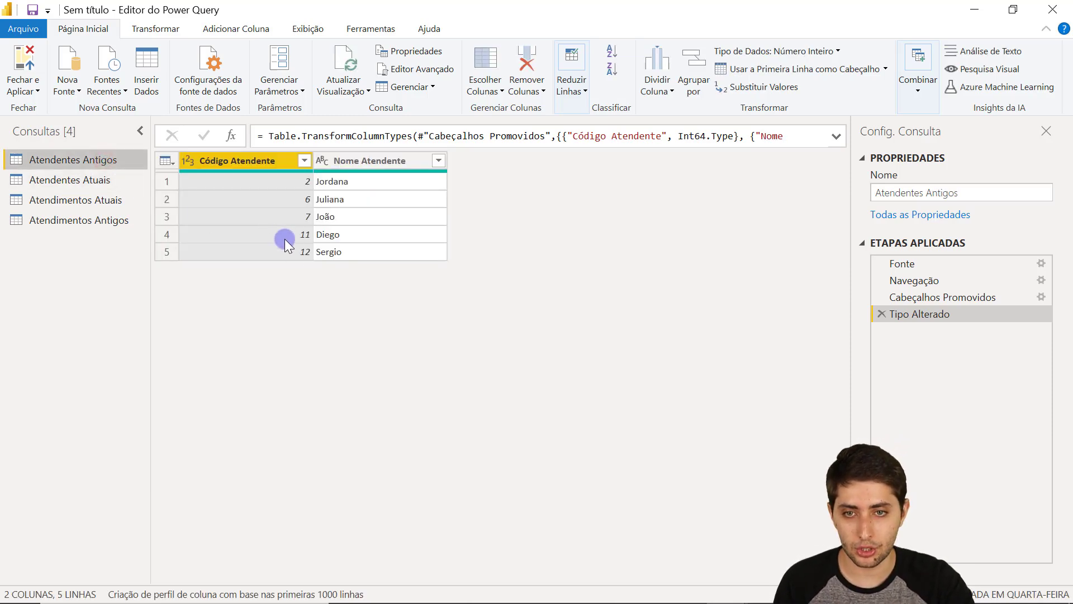
pyautogui.click(287, 237)
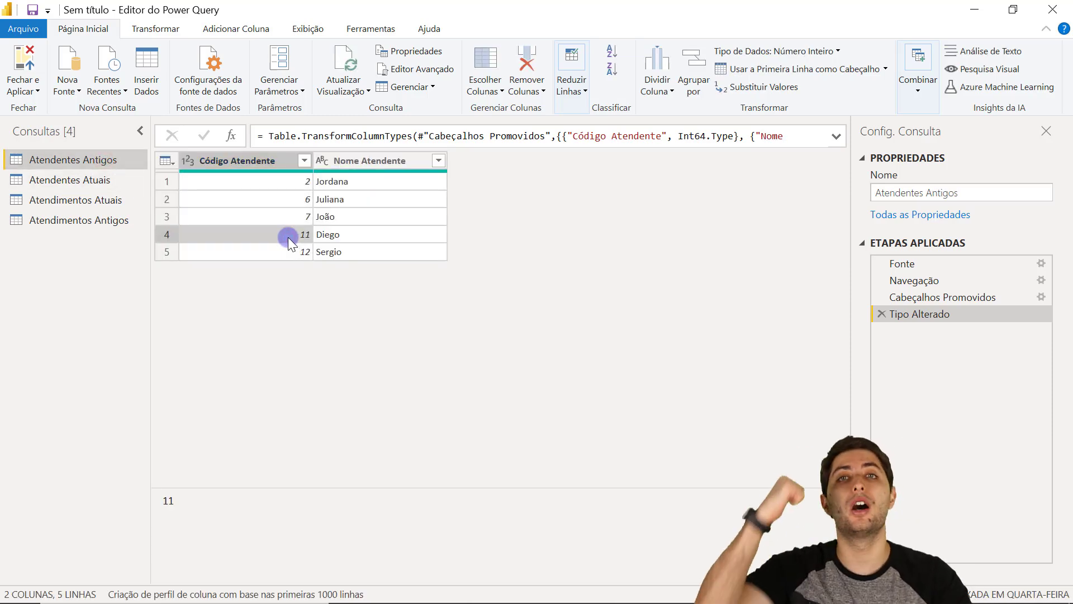
# Check individual Código Atendente values in Atendimentos Atuais, such as code 10, against the Atendentes Atuais table
pyautogui.click(96, 199)
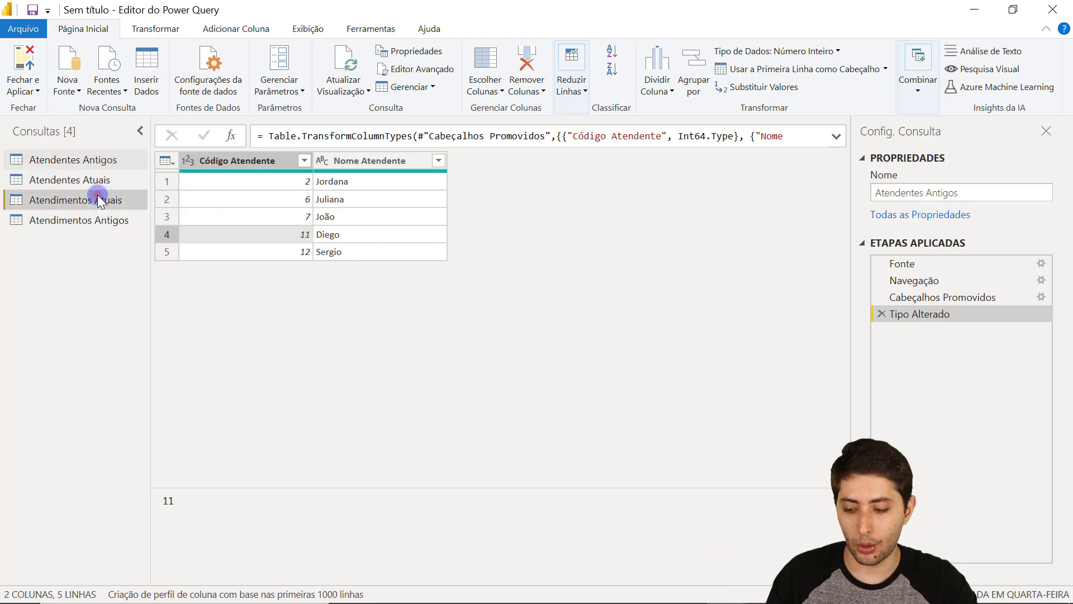
pyautogui.moveTo(647, 579); pyautogui.dragTo(663, 579)
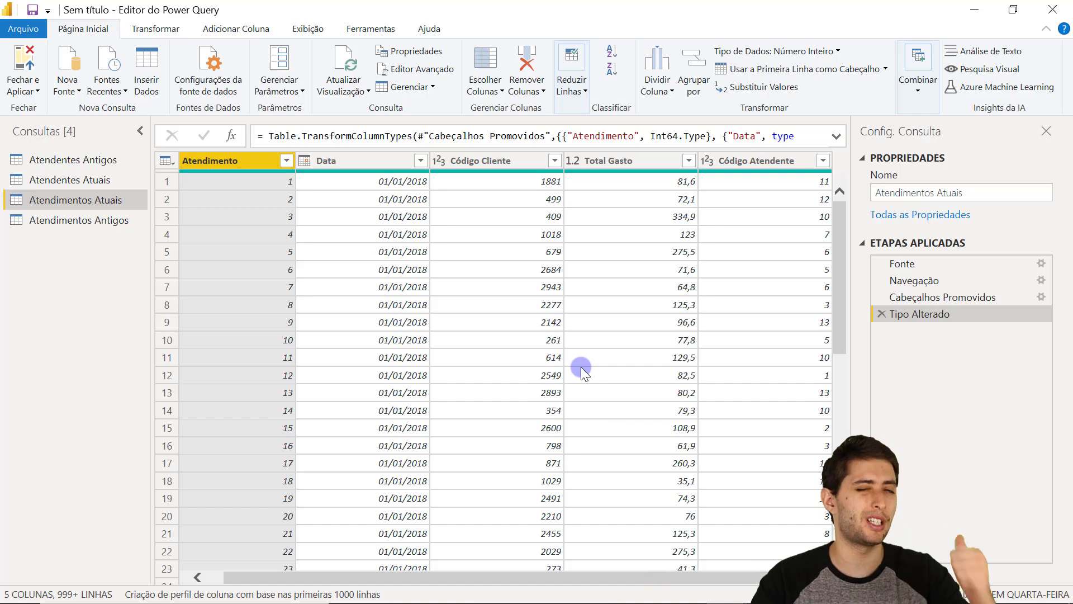
pyautogui.moveTo(271, 182)
pyautogui.mouseDown()
pyautogui.moveTo(766, 172)
pyautogui.moveTo(834, 182)
pyautogui.mouseUp()
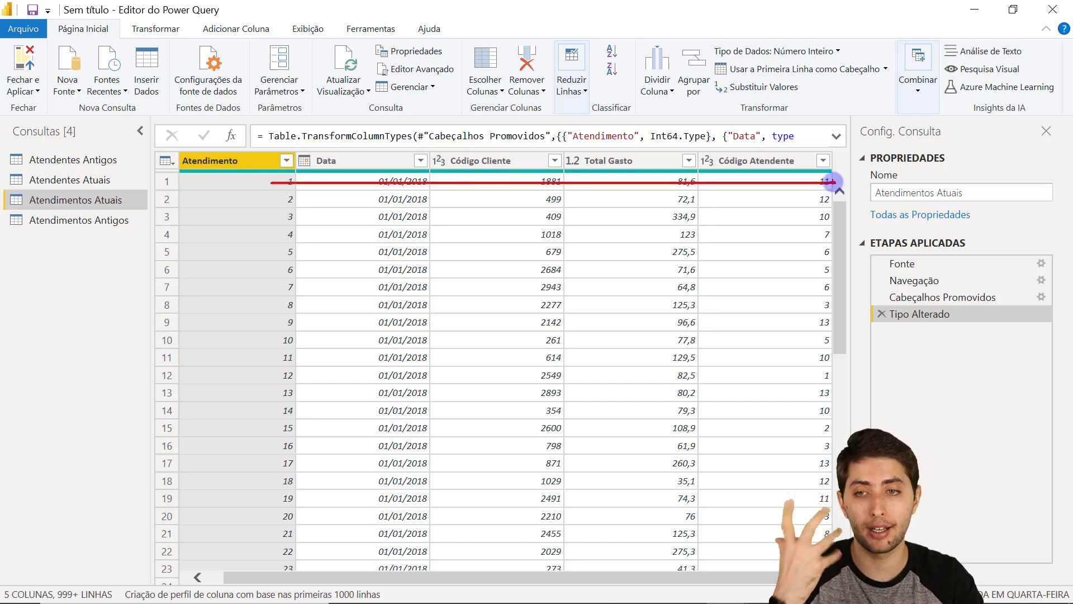
pyautogui.press('Escape')
pyautogui.click(799, 198)
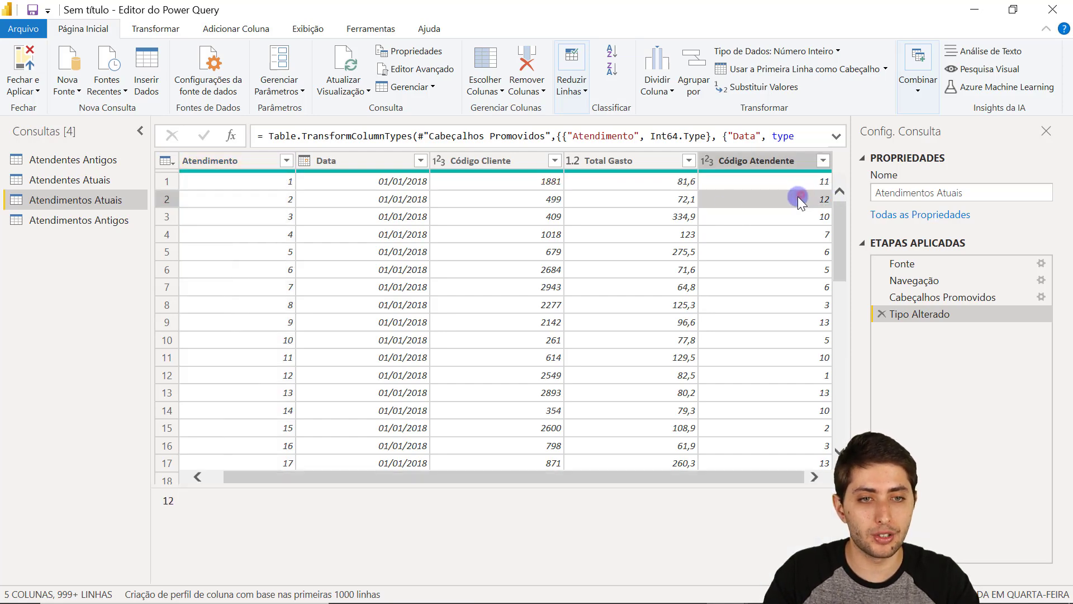
pyautogui.click(101, 179)
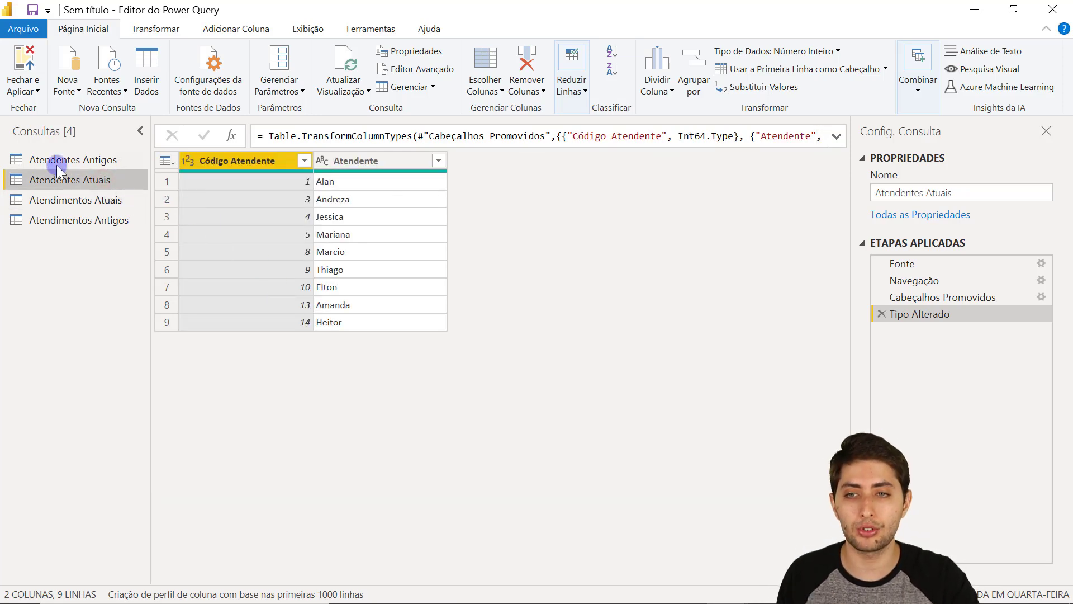
pyautogui.click(96, 202)
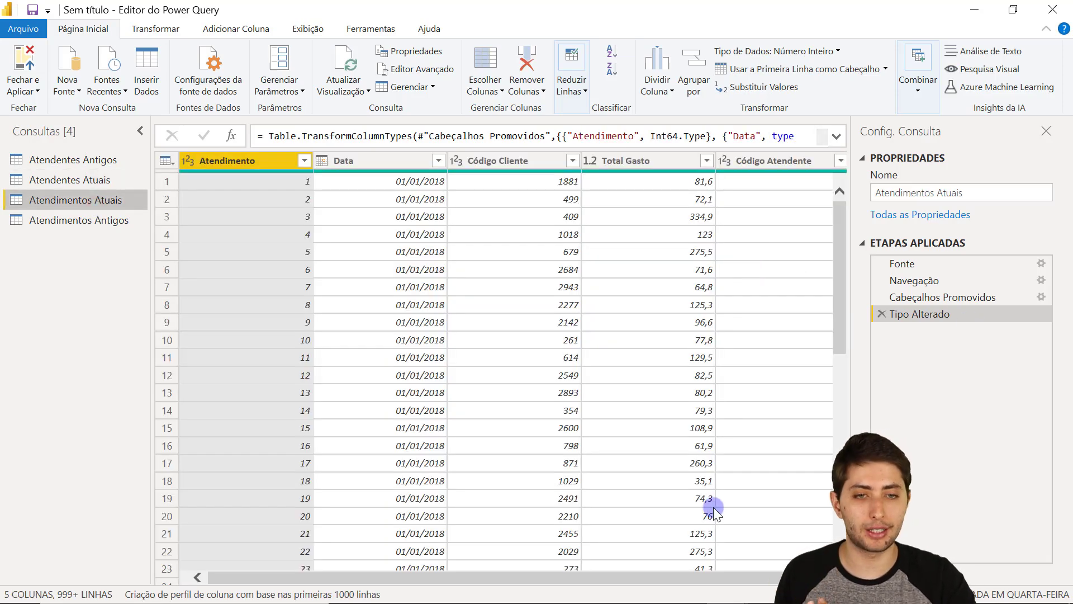
pyautogui.moveTo(709, 580); pyautogui.dragTo(724, 579)
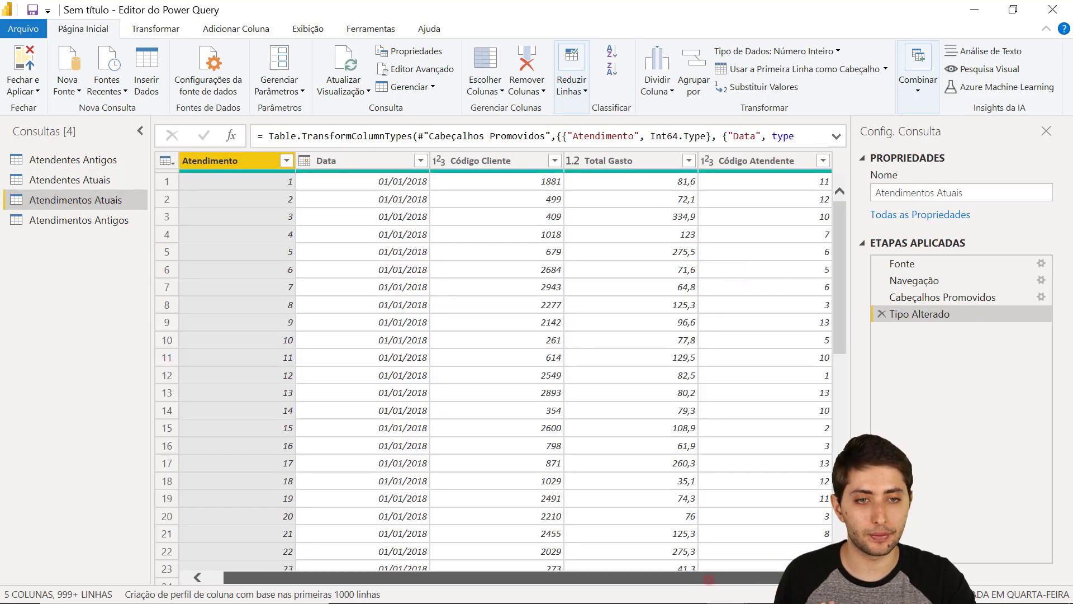
pyautogui.click(782, 213)
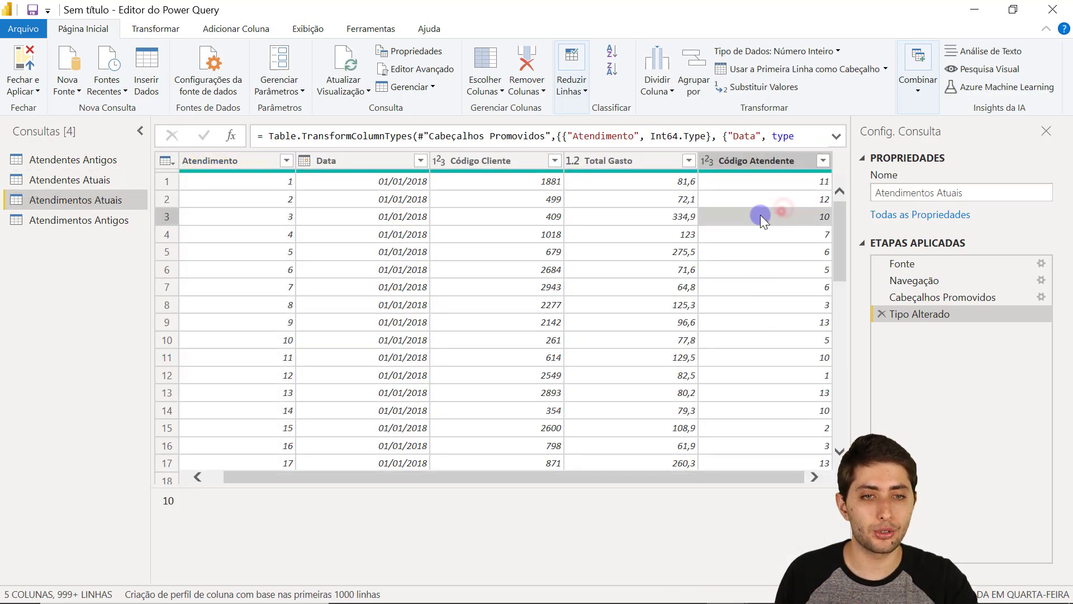
pyautogui.click(103, 185)
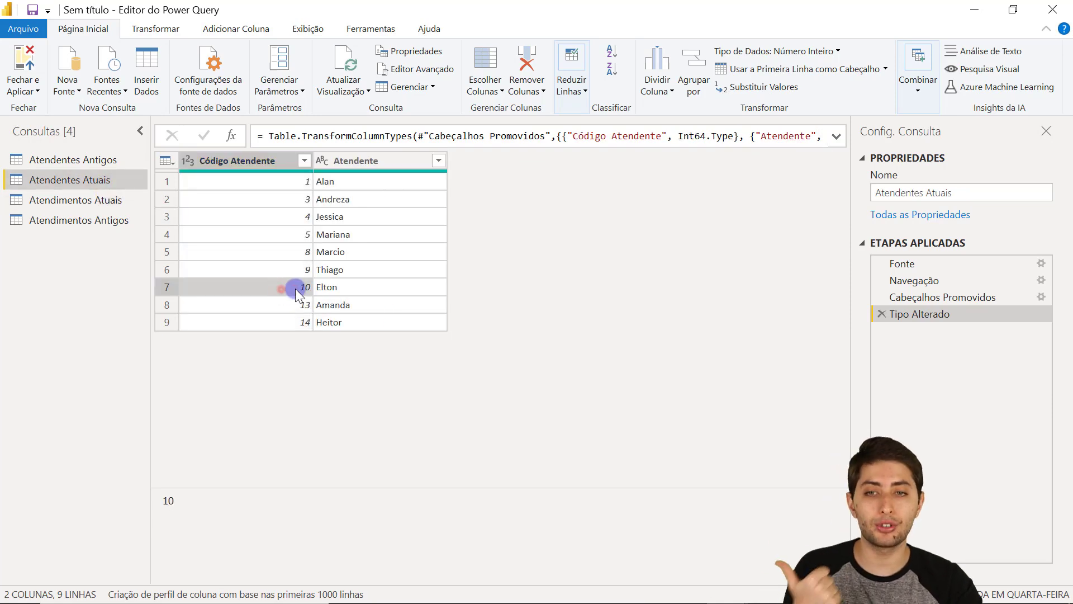
pyautogui.click(67, 204)
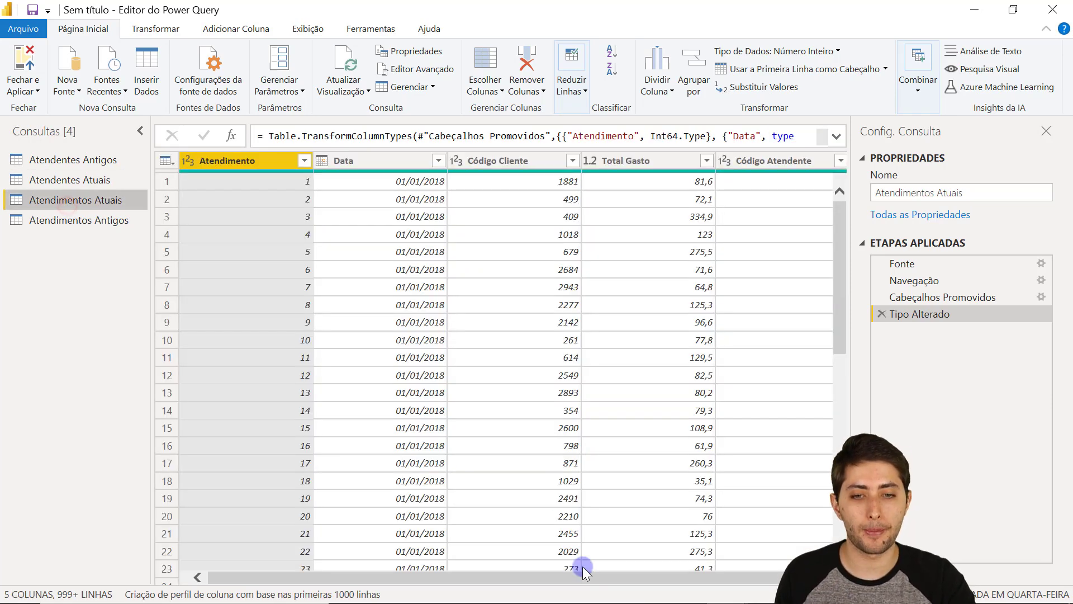
pyautogui.hscroll(1, 585, 577)
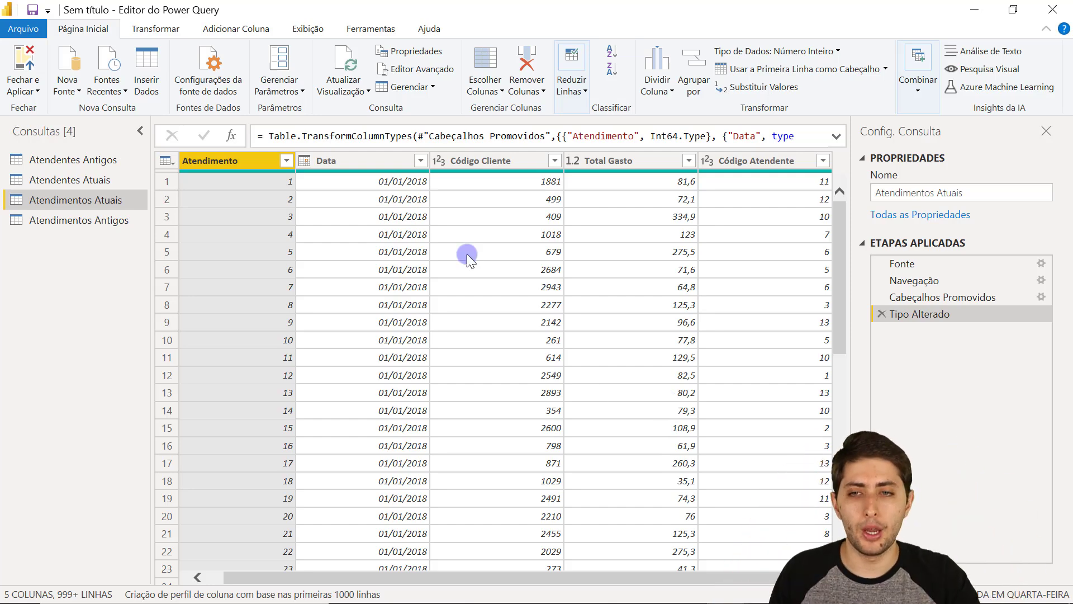
# Examine the Código Atendente column shared by Atendimentos Atuais and Atendentes Atuais, and the Atendente name column in Atendentes Atuais
pyautogui.click(95, 180)
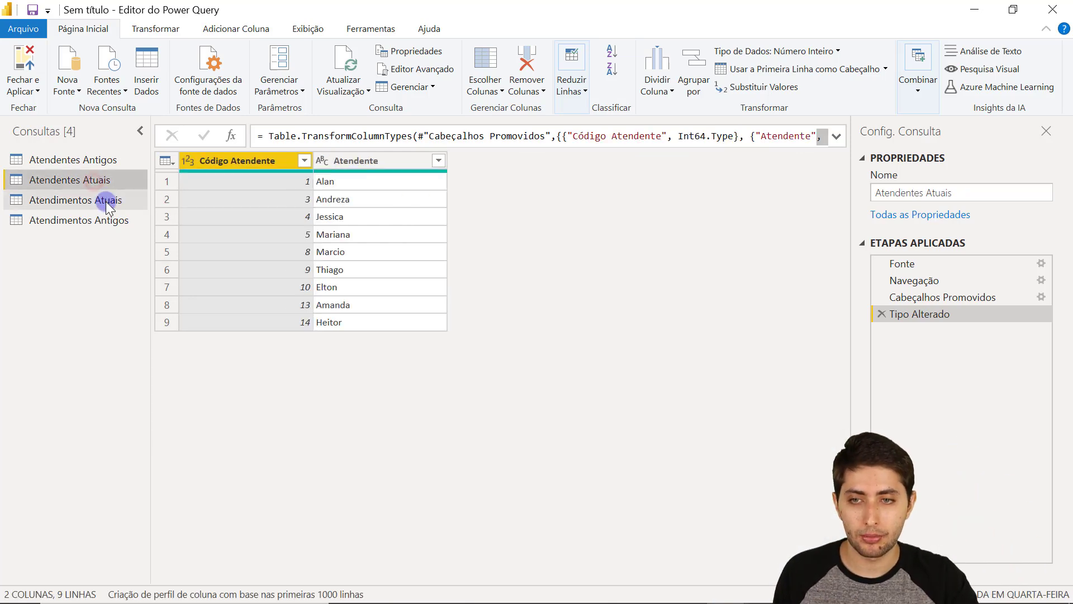
pyautogui.click(106, 201)
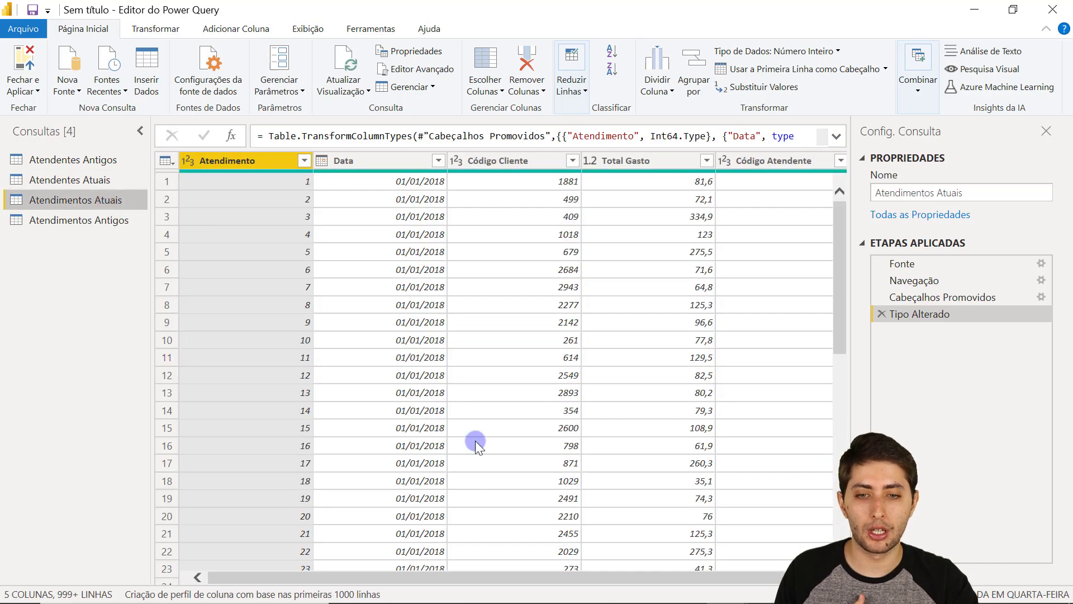
pyautogui.moveTo(536, 578); pyautogui.dragTo(673, 578)
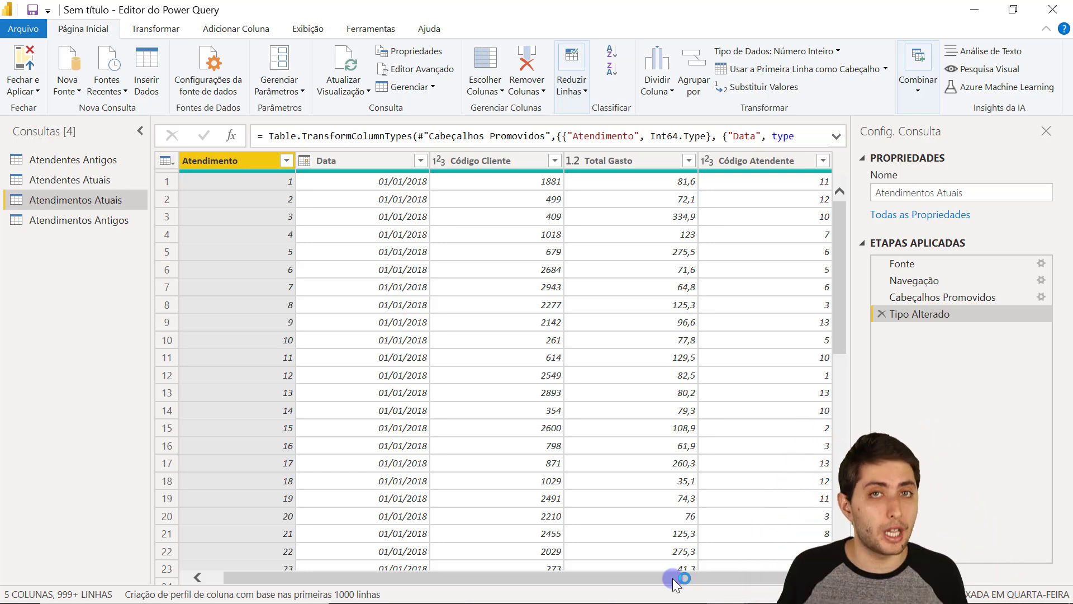
pyautogui.click(739, 166)
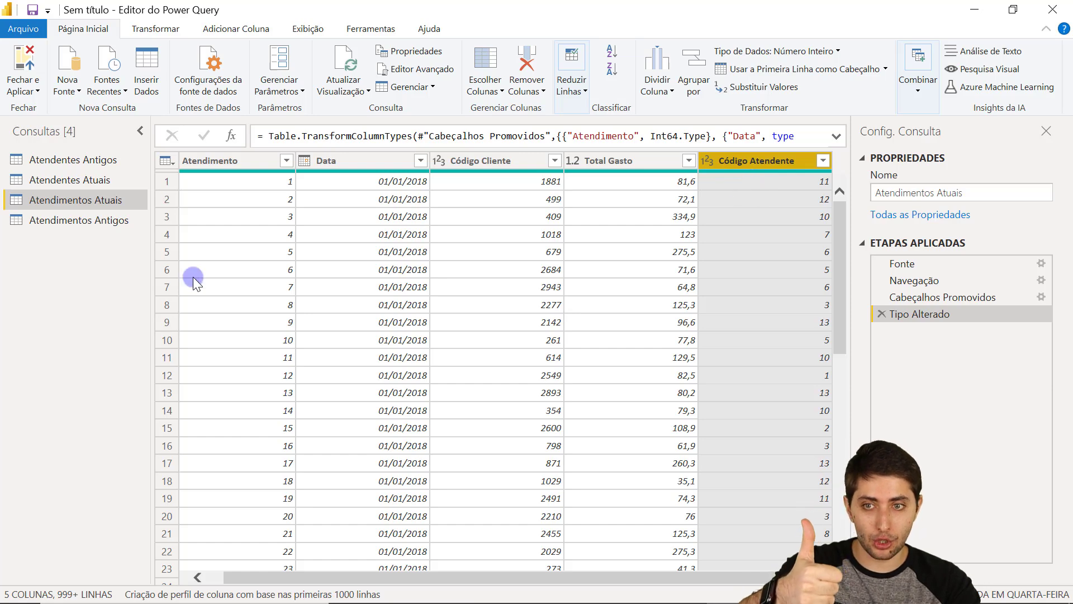
pyautogui.click(100, 180)
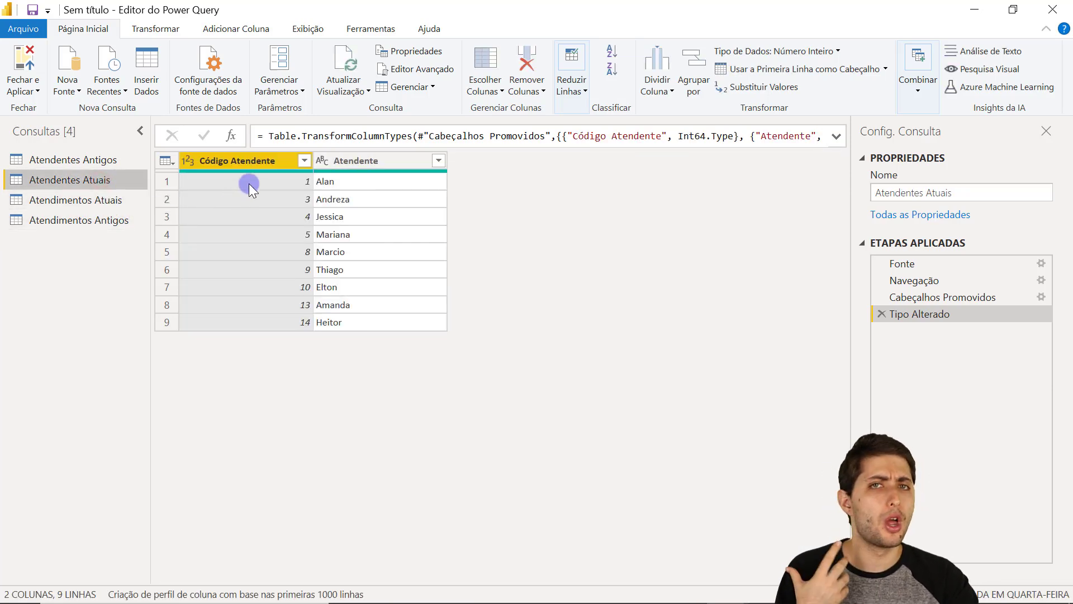
pyautogui.click(249, 184)
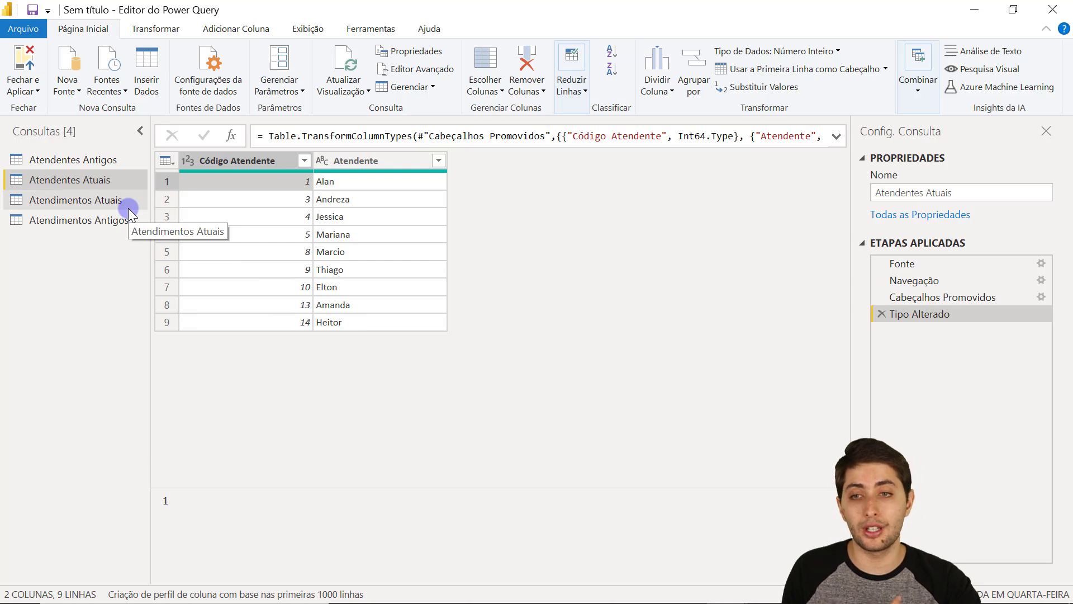
pyautogui.click(95, 200)
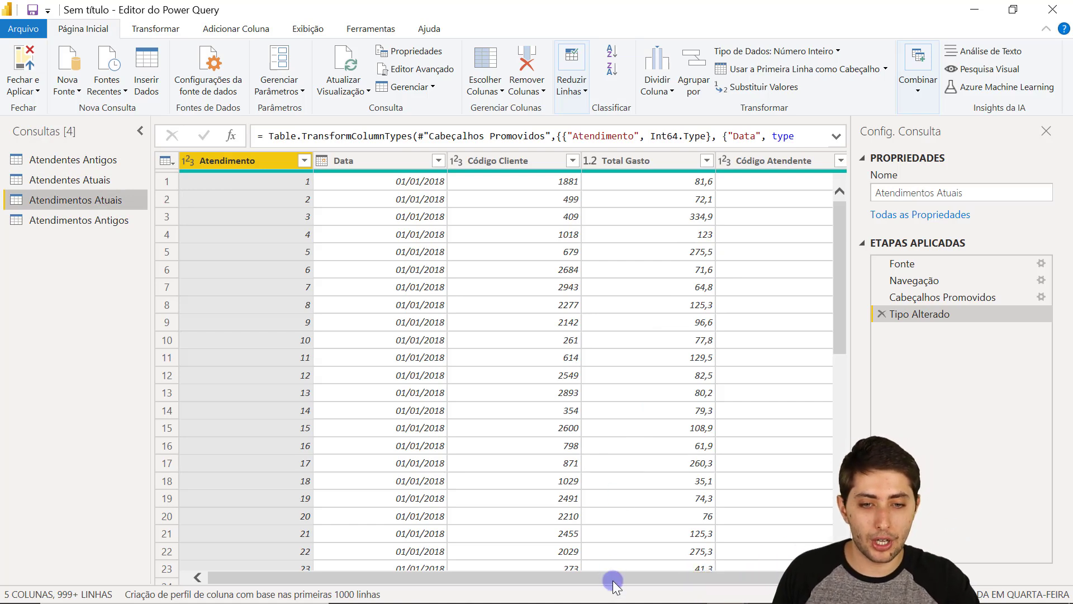
pyautogui.moveTo(614, 584); pyautogui.dragTo(719, 572)
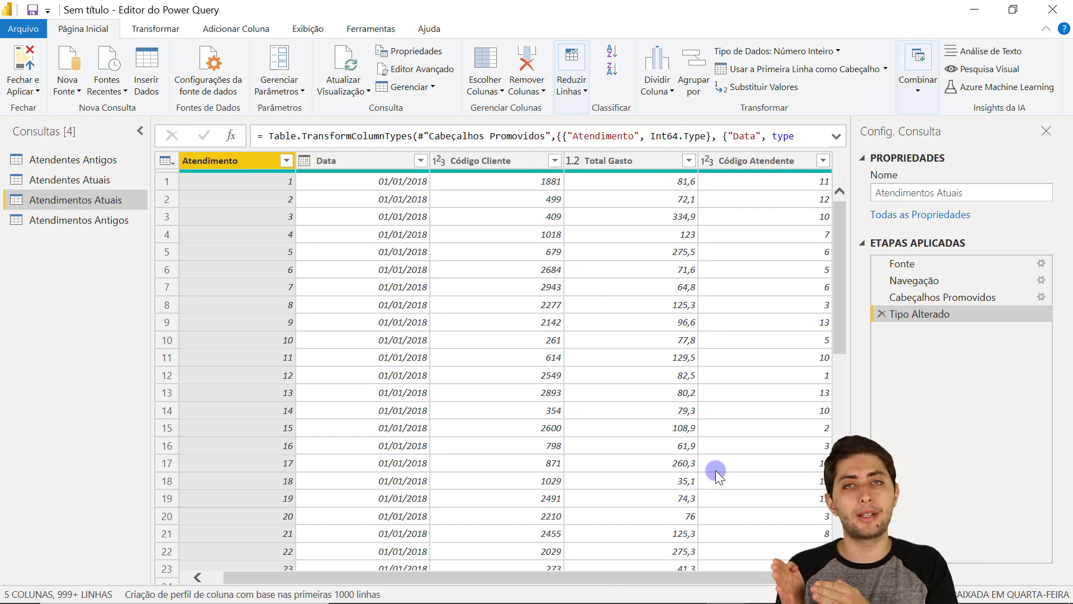
pyautogui.click(108, 183)
pyautogui.click(385, 161)
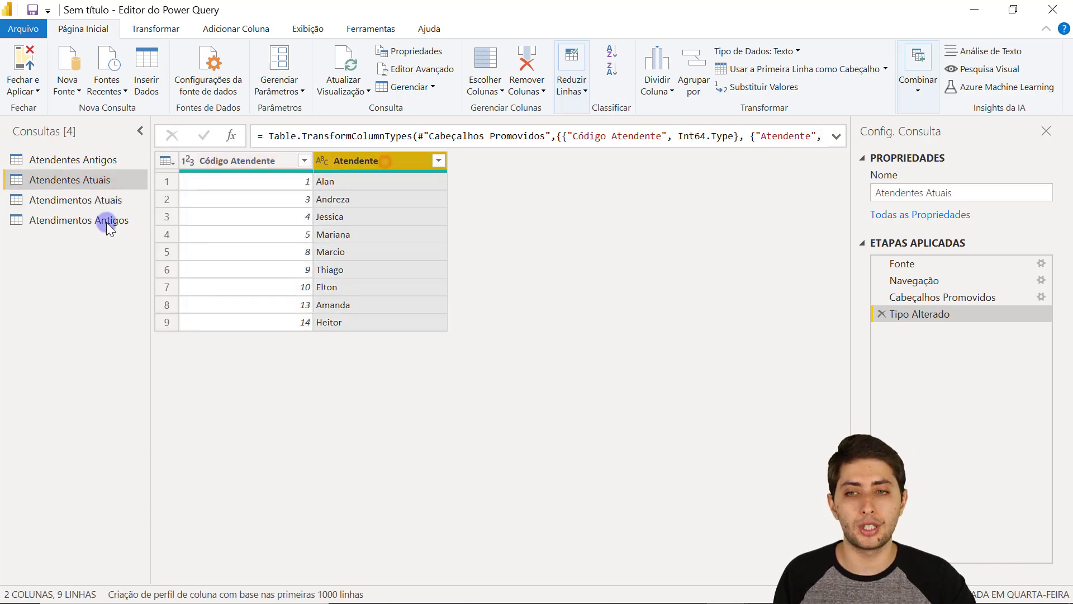
# Merge Atendimentos Atuais with Atendentes Atuais, matching both on Código Atendente with the Externa esquerda join type
pyautogui.click(96, 203)
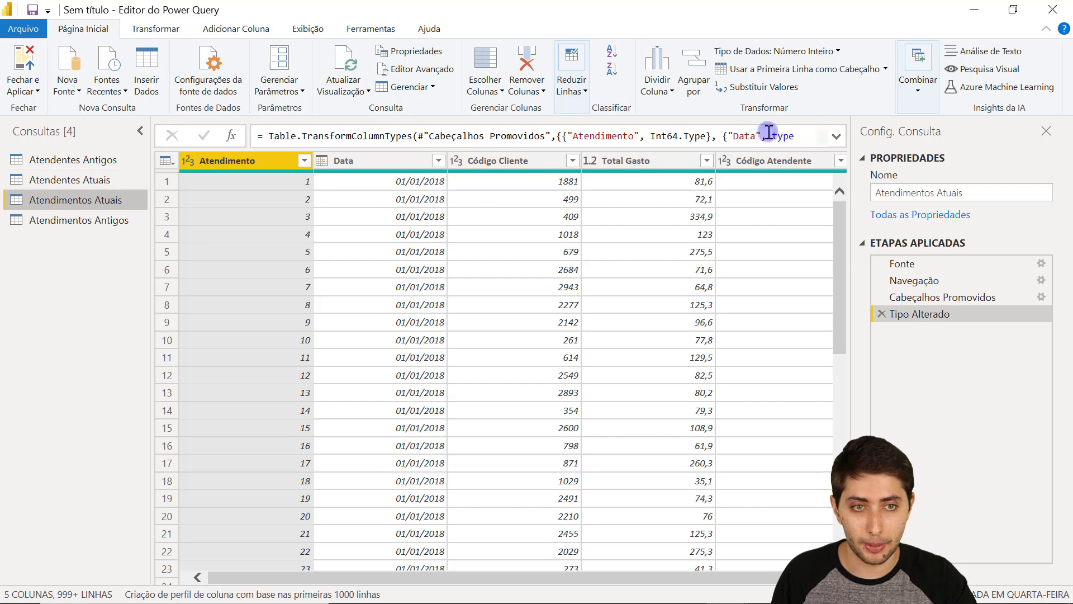
pyautogui.click(917, 95)
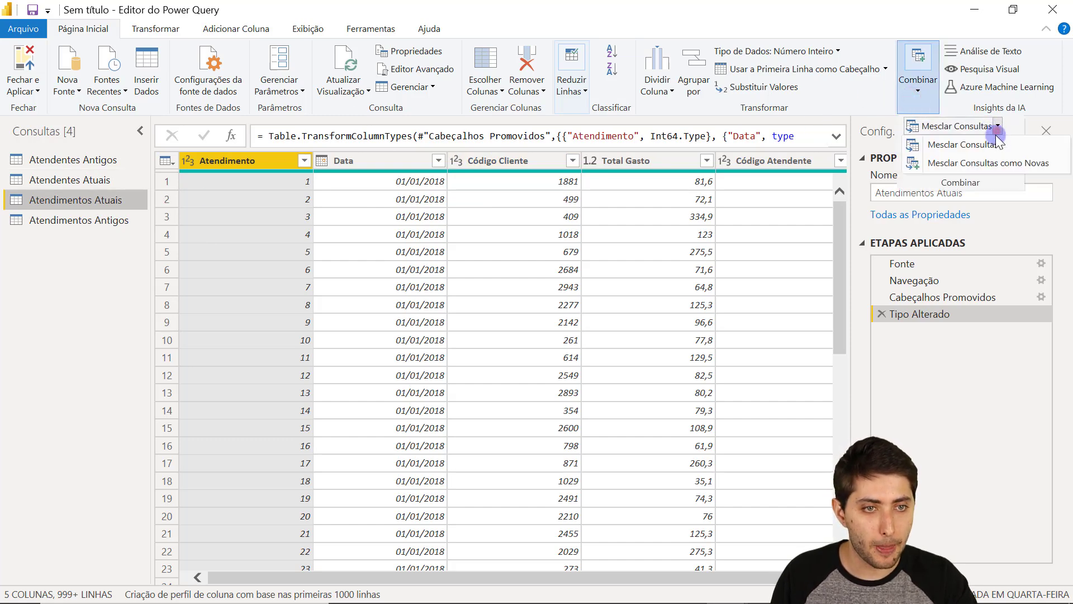
pyautogui.click(988, 146)
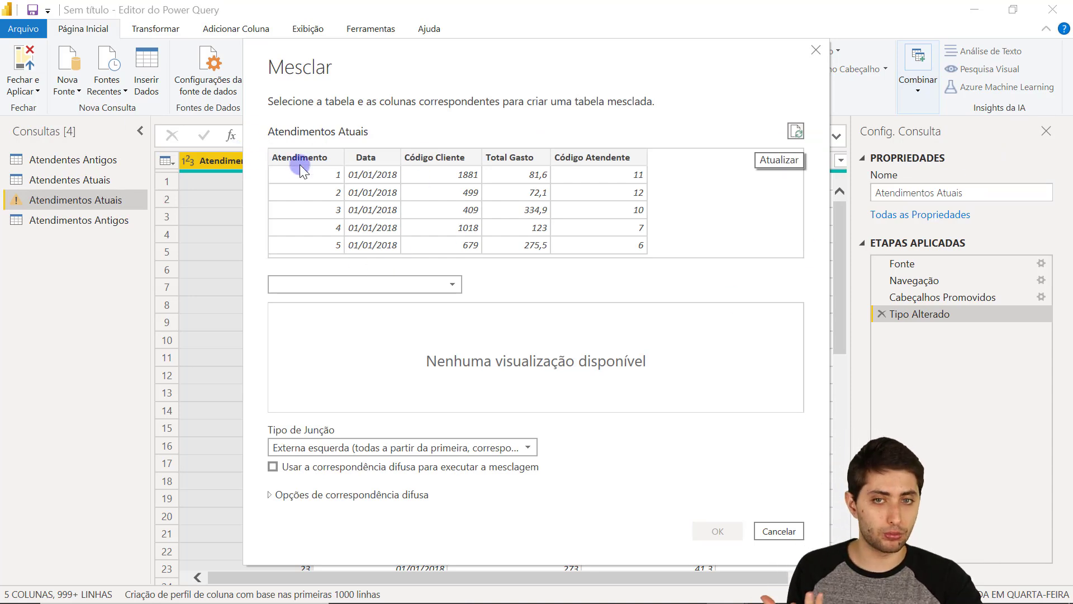
pyautogui.click(377, 287)
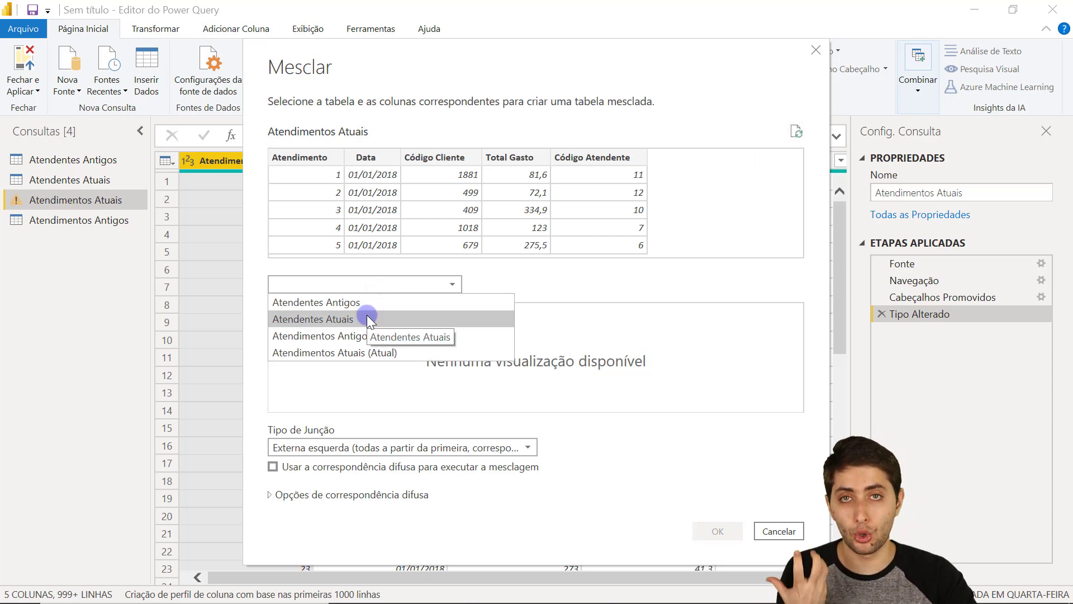
pyautogui.click(293, 320)
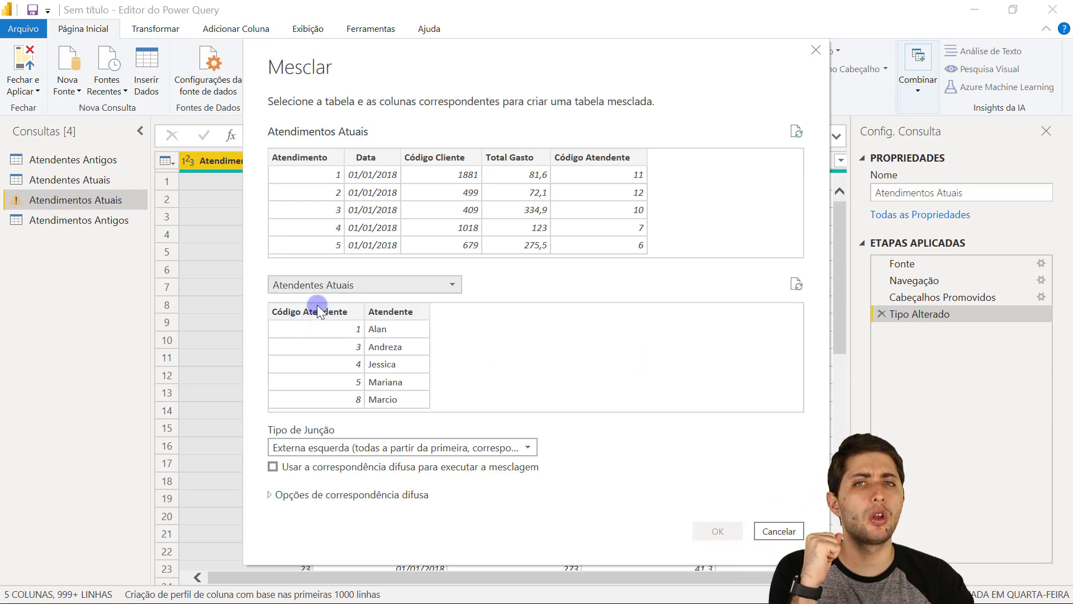
pyautogui.click(601, 162)
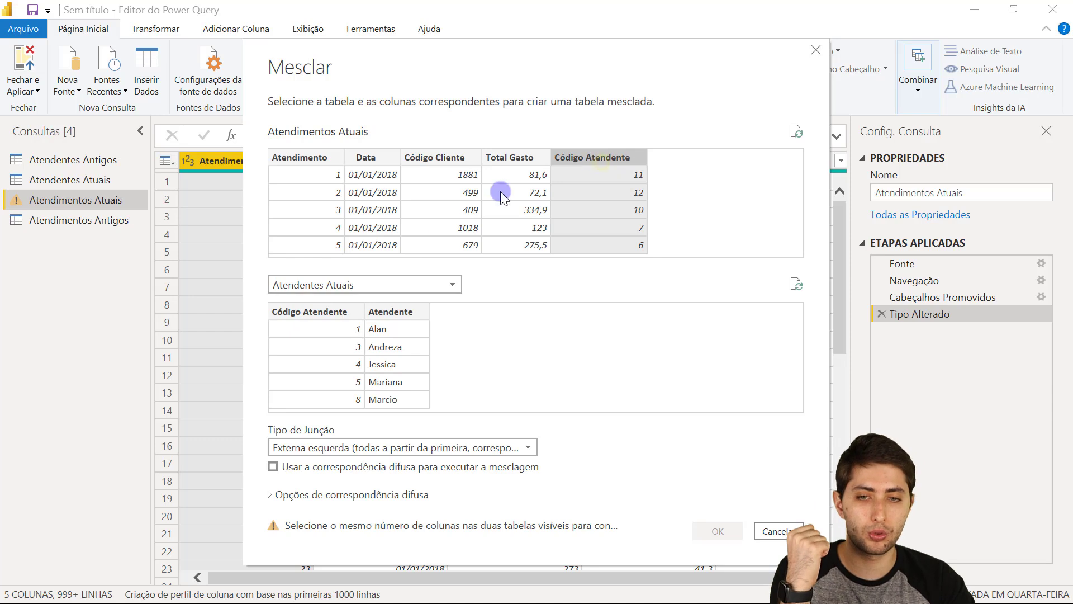
pyautogui.click(324, 314)
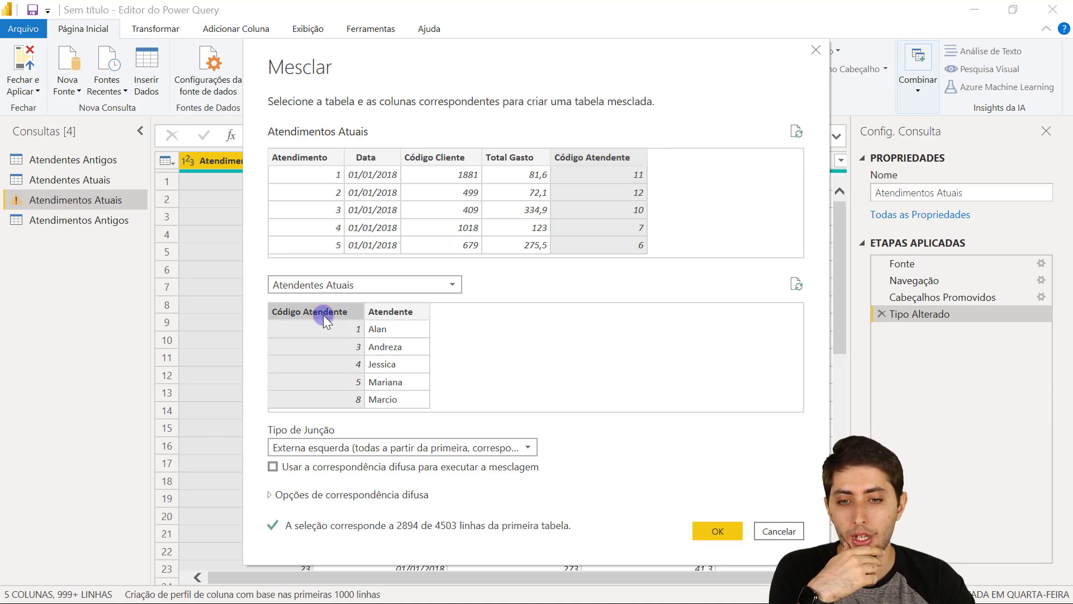
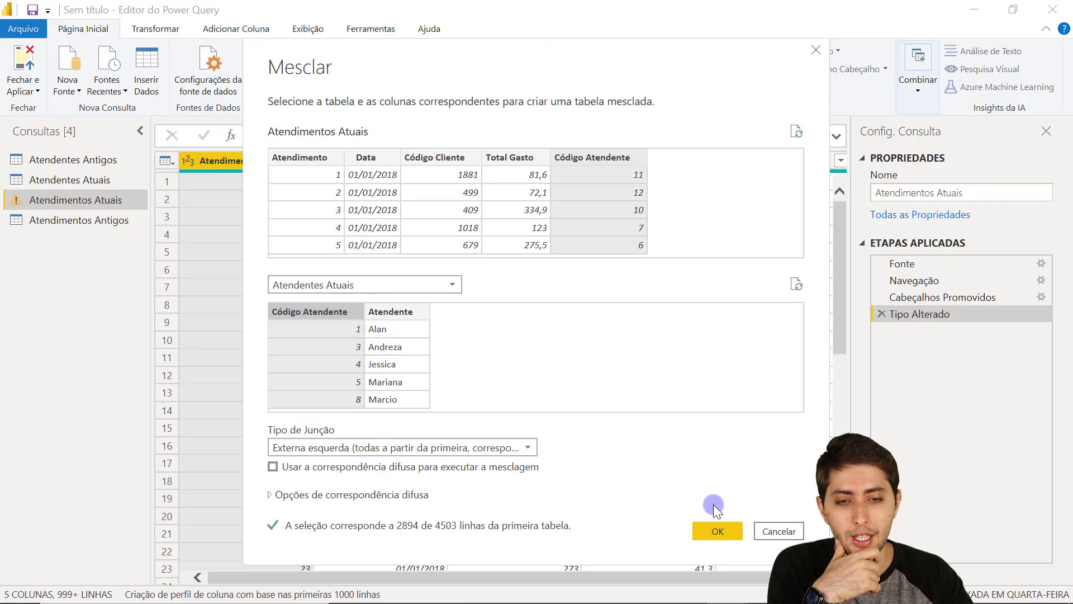
pyautogui.click(713, 529)
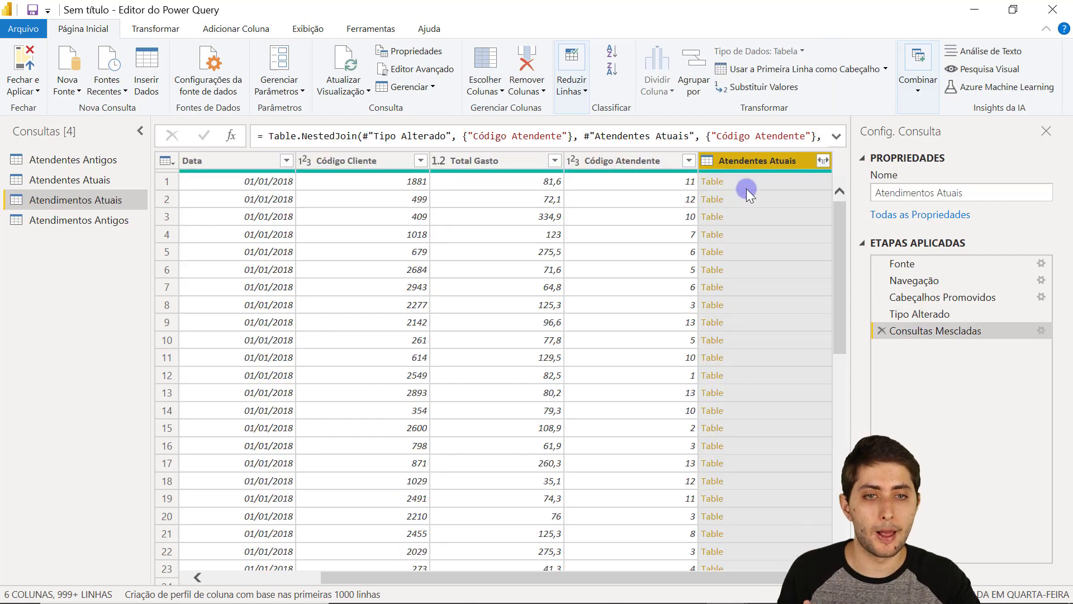
# Examine the expandable columns of the merged Atendentes Atuais column and check attendant code 11 against the Atendentes Atuais query
pyautogui.click(825, 160)
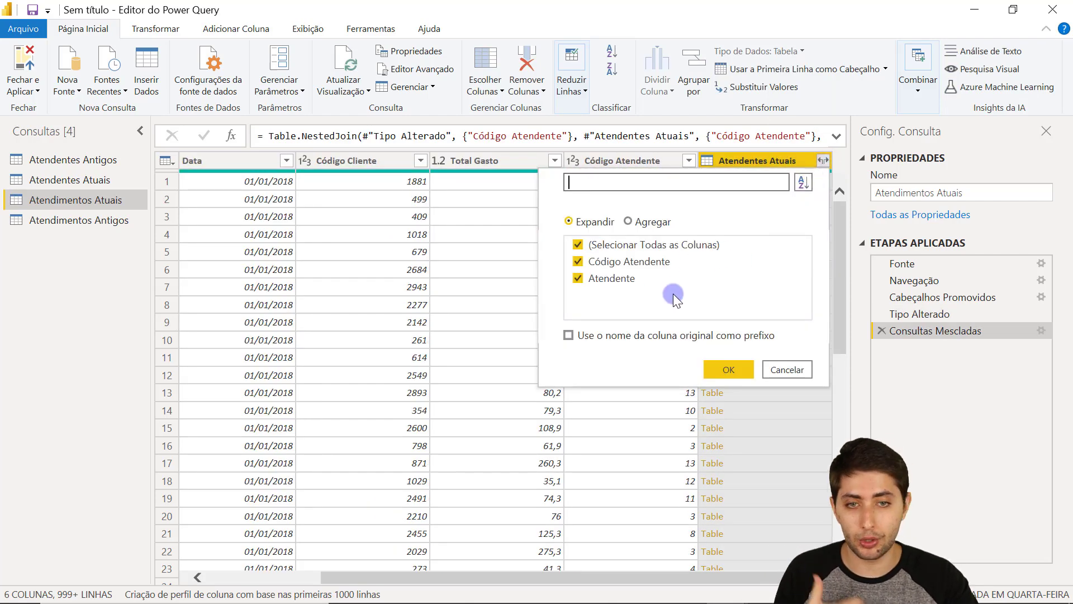
pyautogui.click(795, 369)
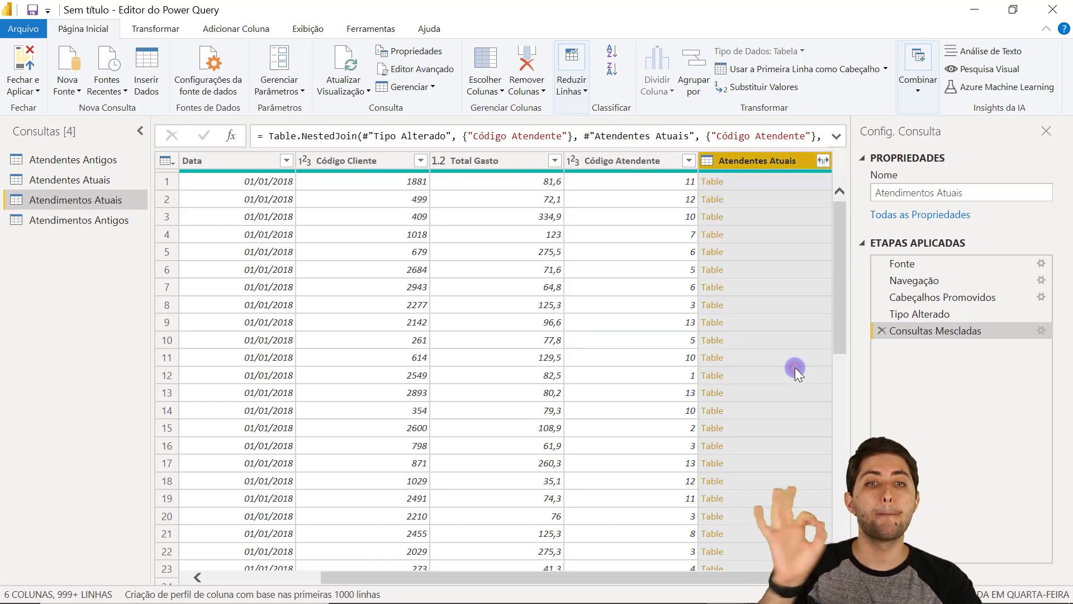
pyautogui.click(663, 186)
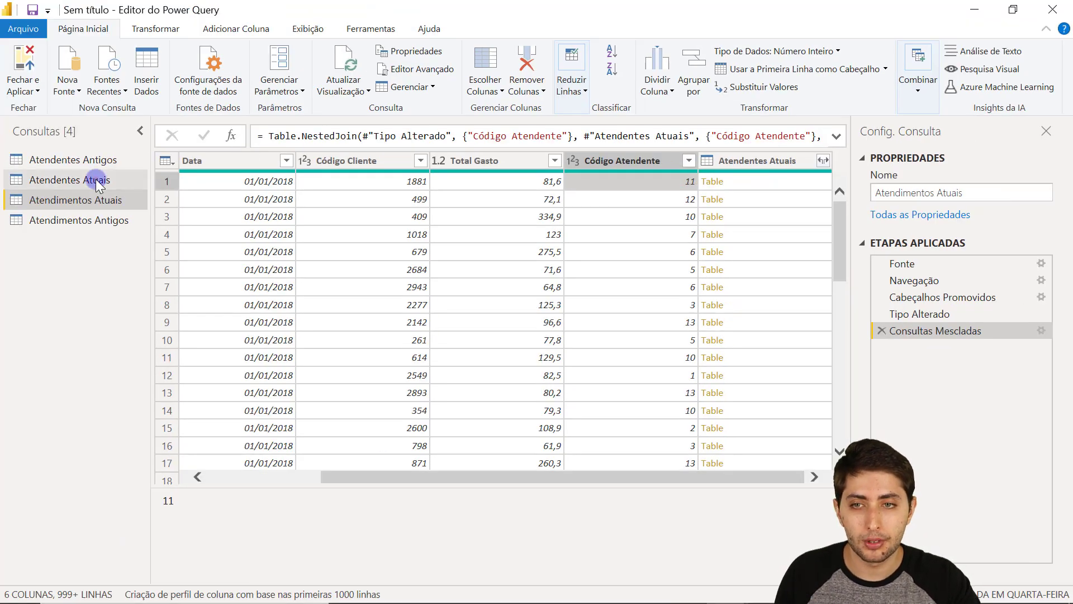
pyautogui.click(27, 179)
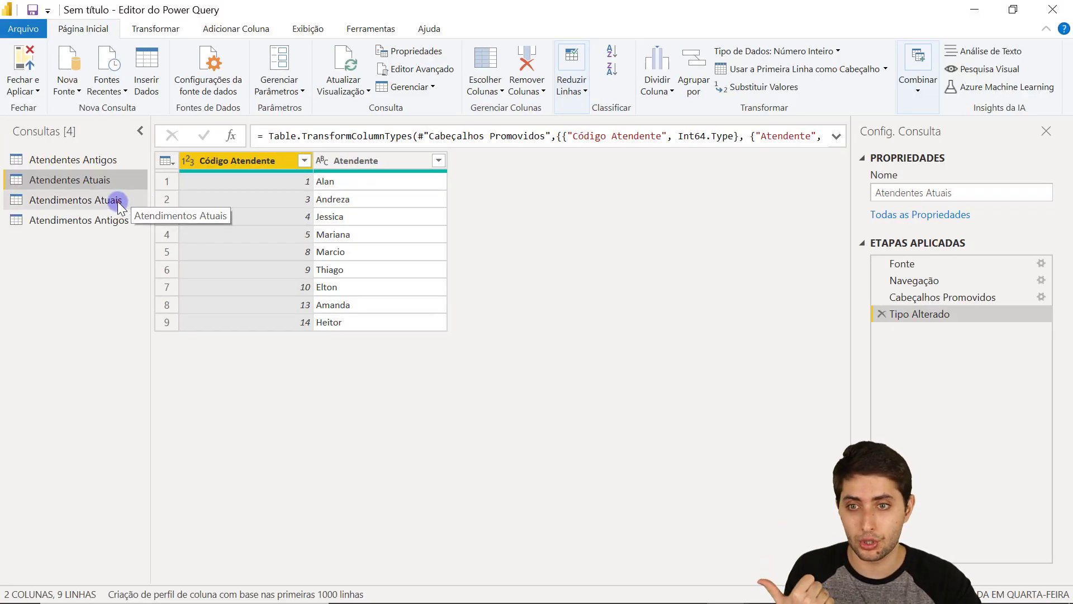
pyautogui.click(118, 201)
pyautogui.moveTo(652, 576); pyautogui.dragTo(766, 578)
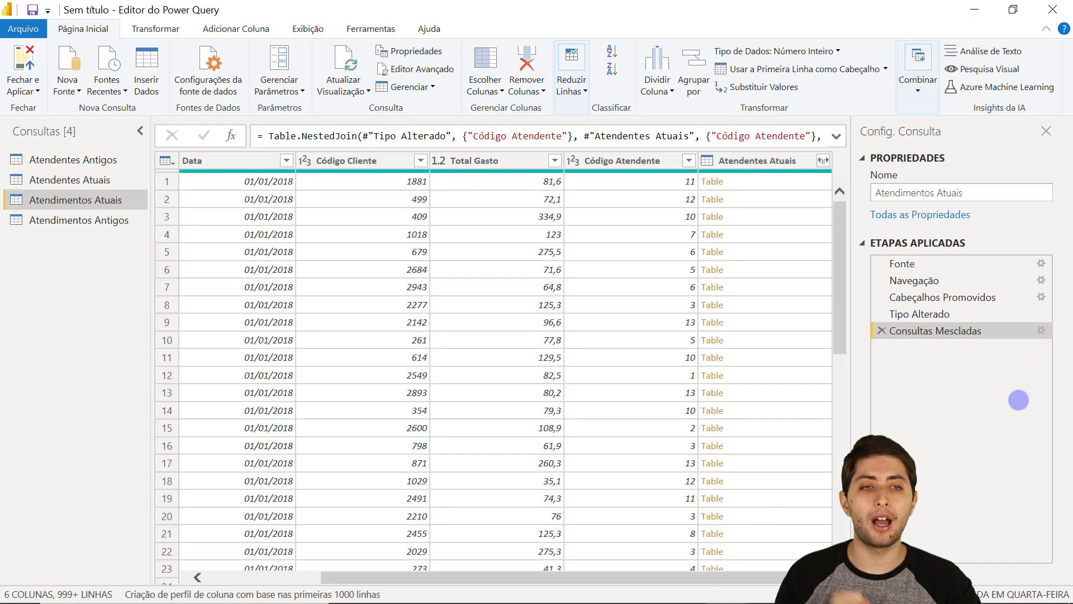
# Change the join type of the Consultas Mescladas step in Atendimentos Atuais to Interna (apenas linhas correspondentes)
pyautogui.click(1041, 331)
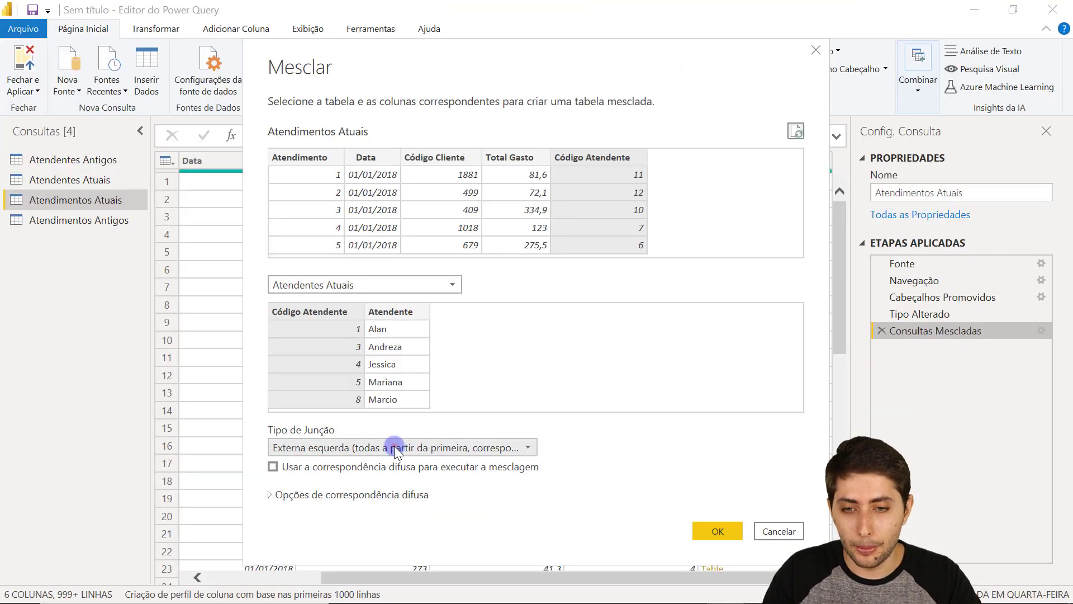
pyautogui.click(437, 419)
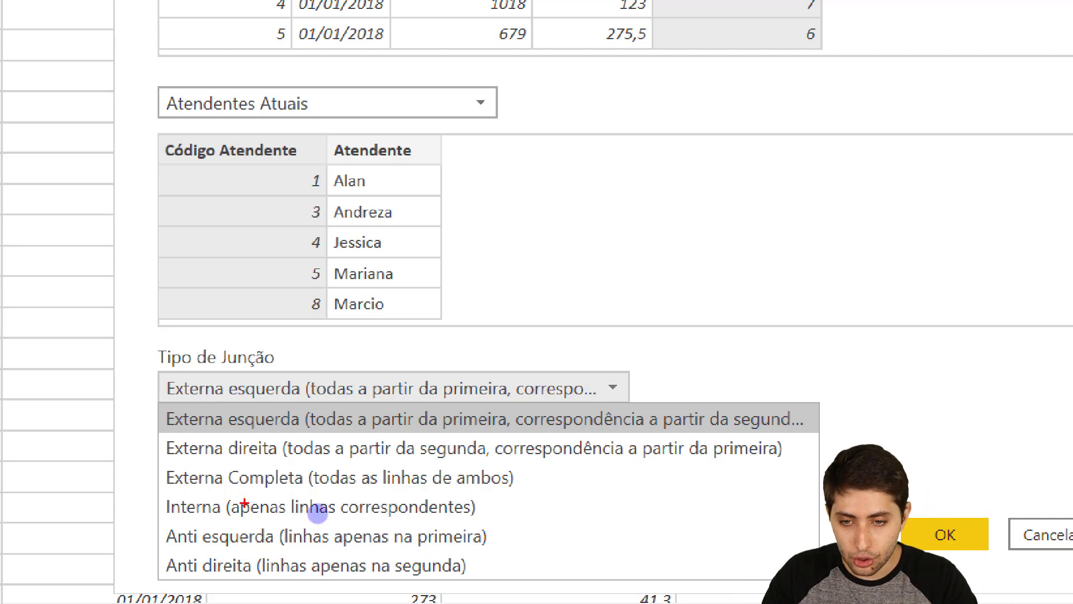
pyautogui.moveTo(228, 519); pyautogui.dragTo(433, 524)
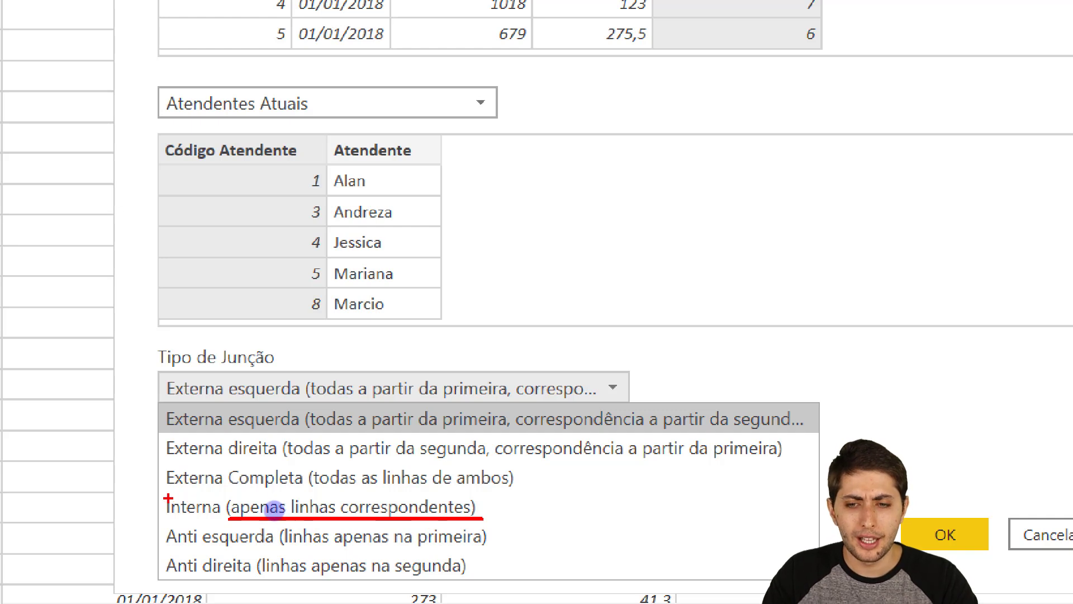
pyautogui.press('e')
pyautogui.moveTo(154, 492); pyautogui.dragTo(504, 527)
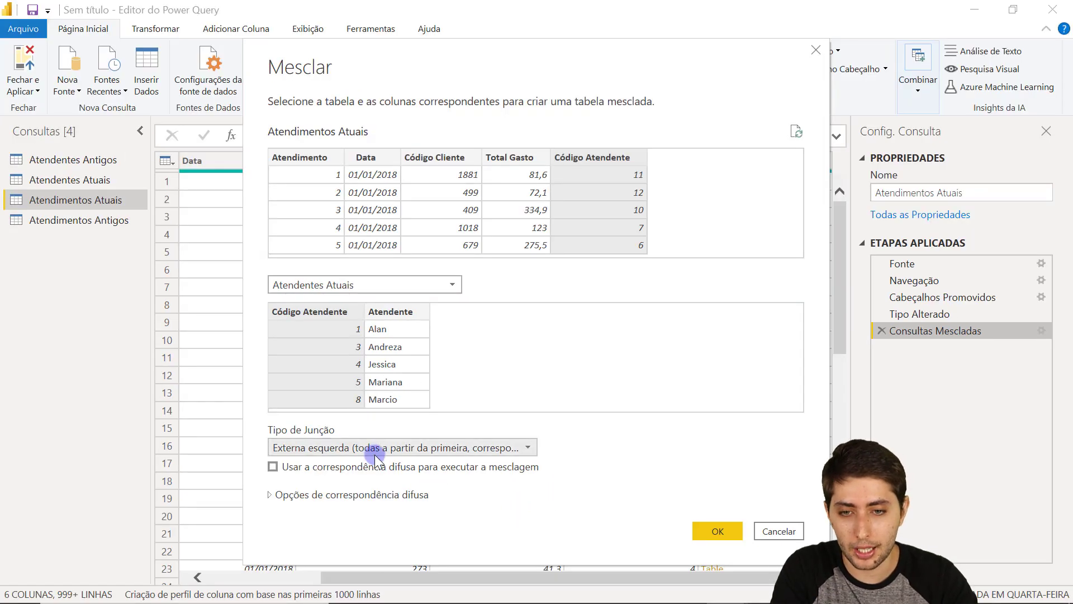
pyautogui.click(368, 448)
pyautogui.click(348, 513)
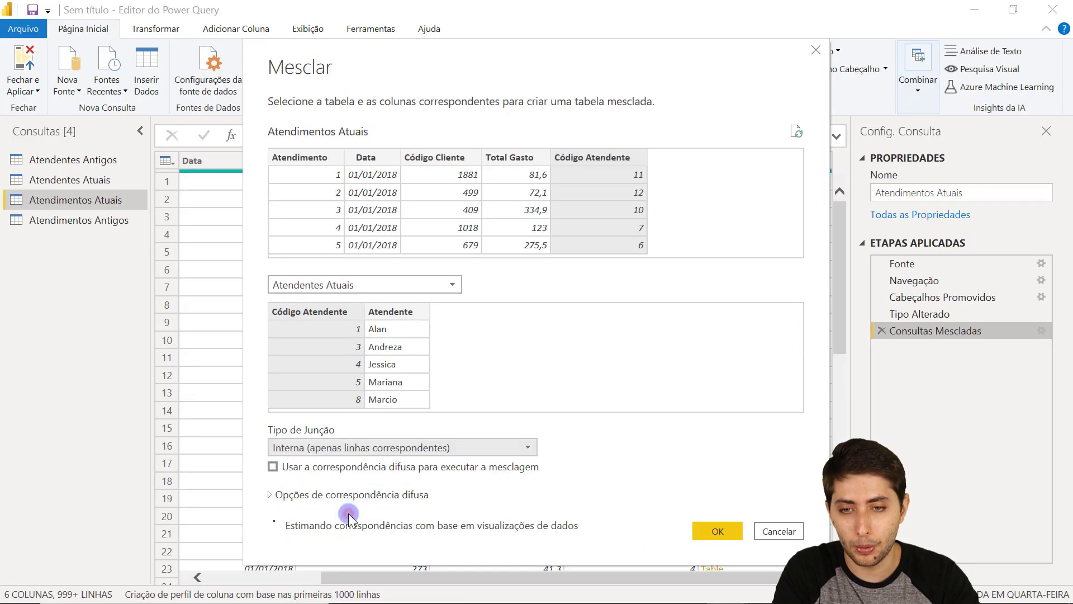
pyautogui.click(708, 534)
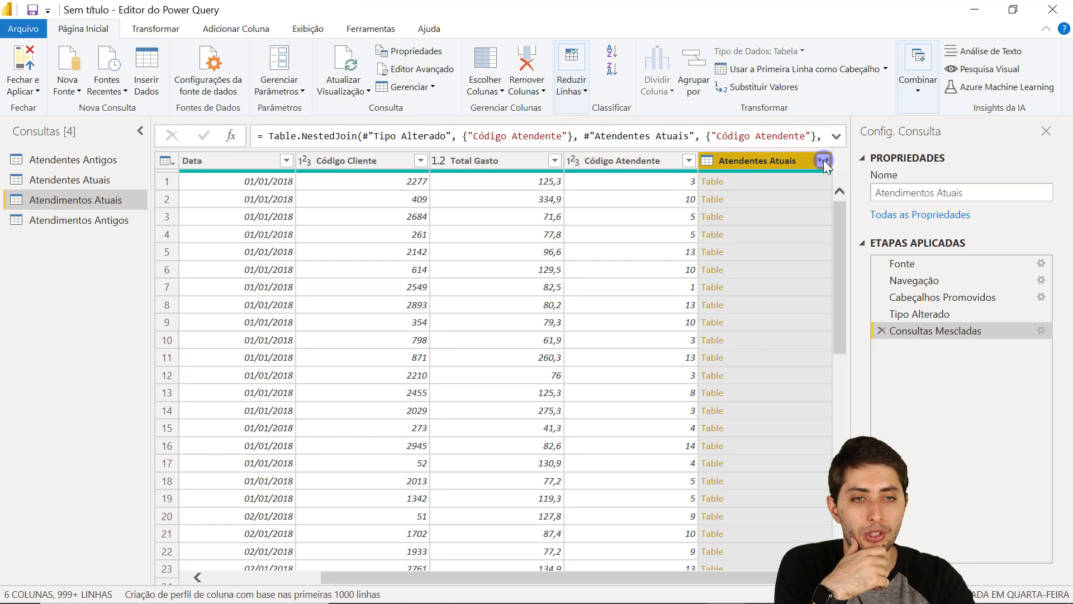
# Expand the merged Atendentes Atuais column to include only the Atendente field, without the original column name as prefix
pyautogui.click(823, 161)
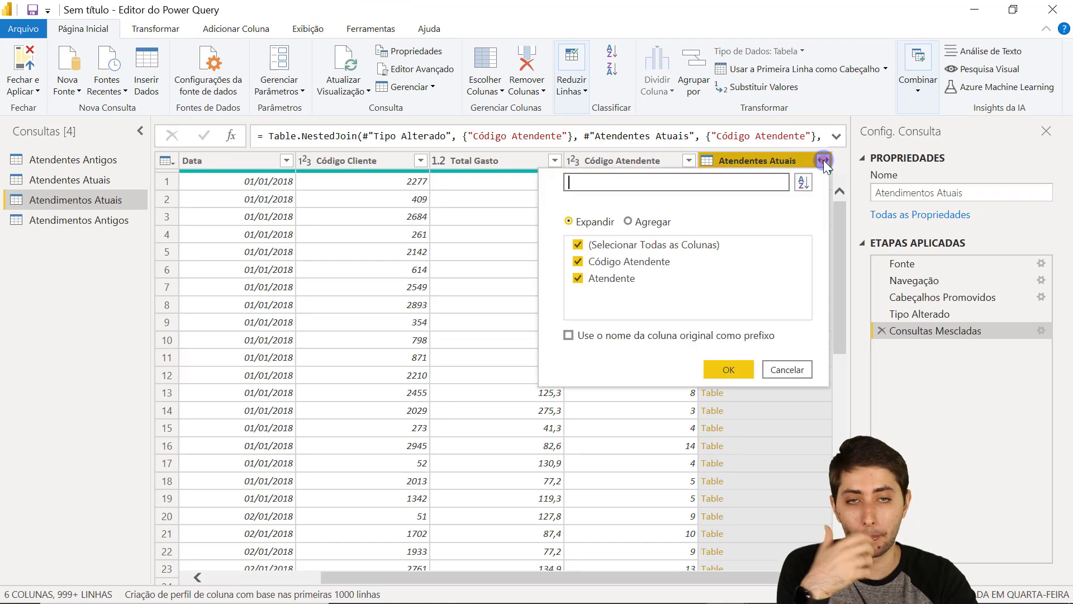
pyautogui.click(688, 244)
pyautogui.click(591, 276)
pyautogui.click(712, 366)
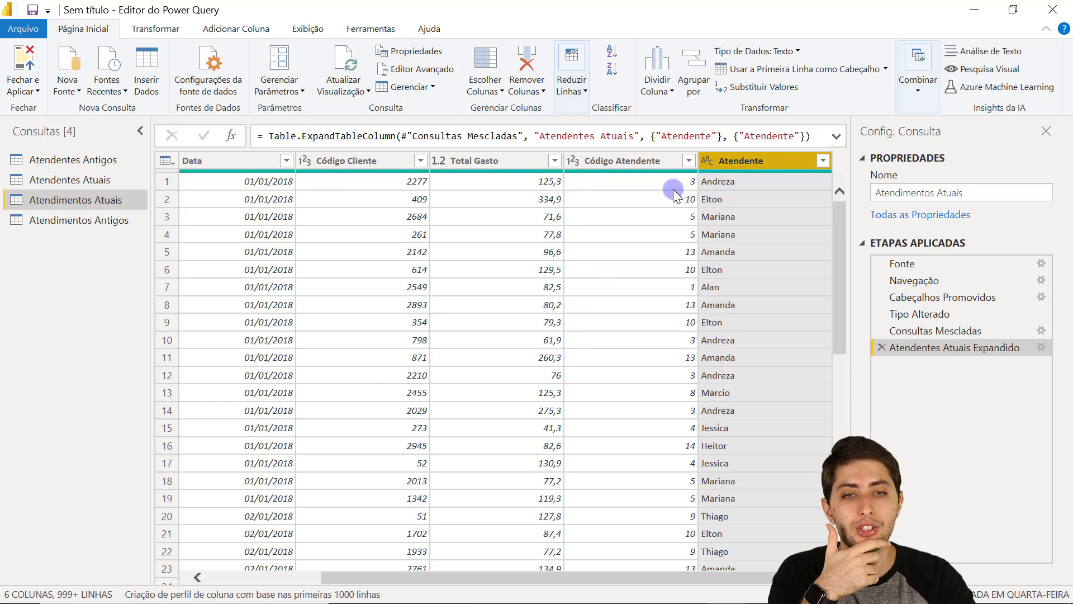
# Compare the codes in Atendentes Antigos and Atendentes Atuais with the distinct Código Atendente values in Atendimentos Atuais
pyautogui.click(87, 159)
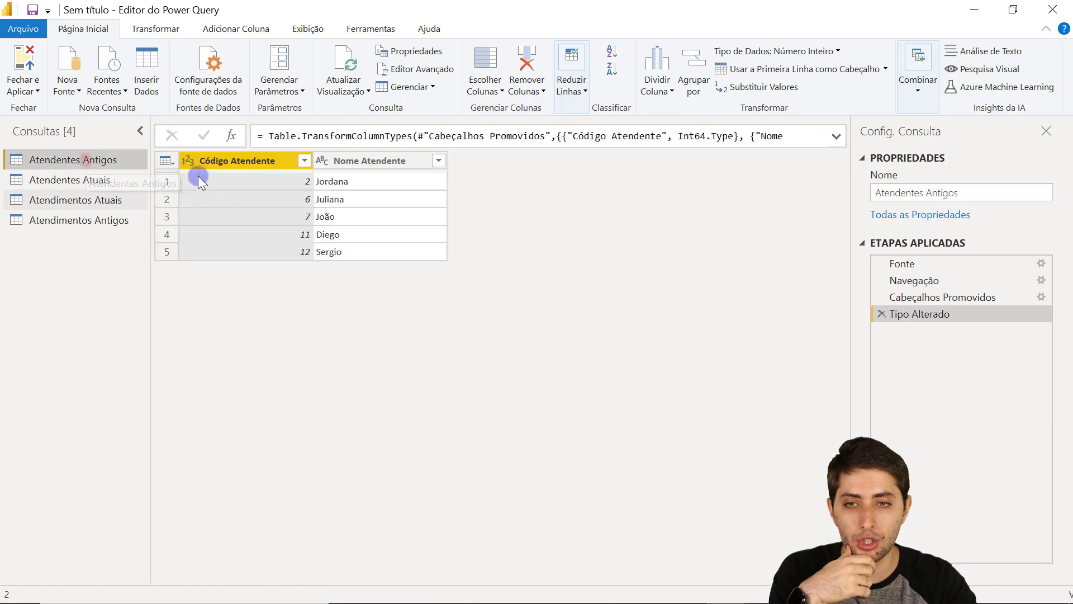
pyautogui.click(249, 192)
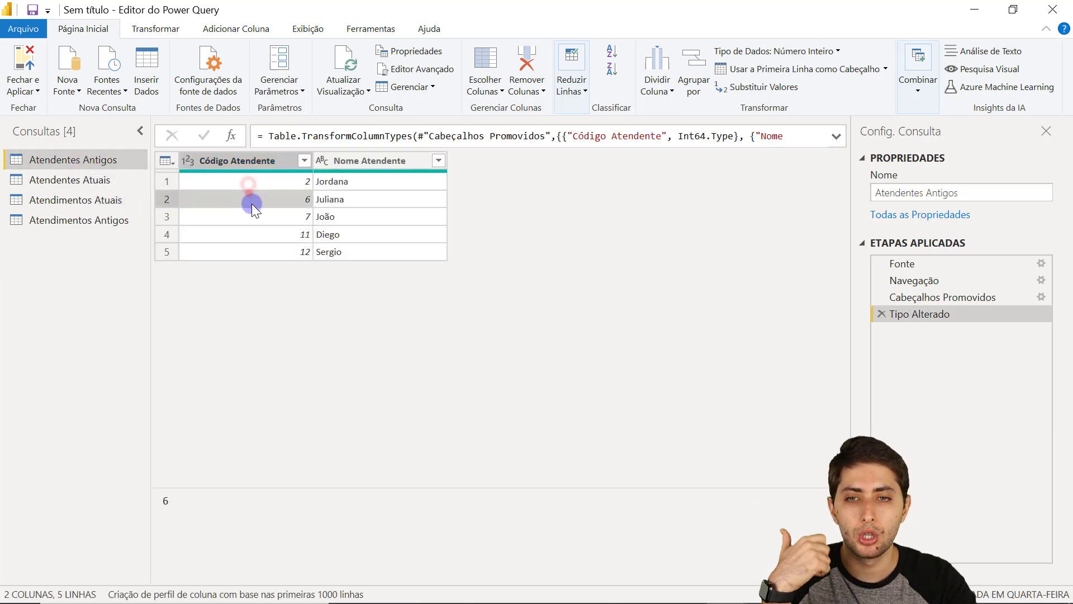
pyautogui.click(116, 179)
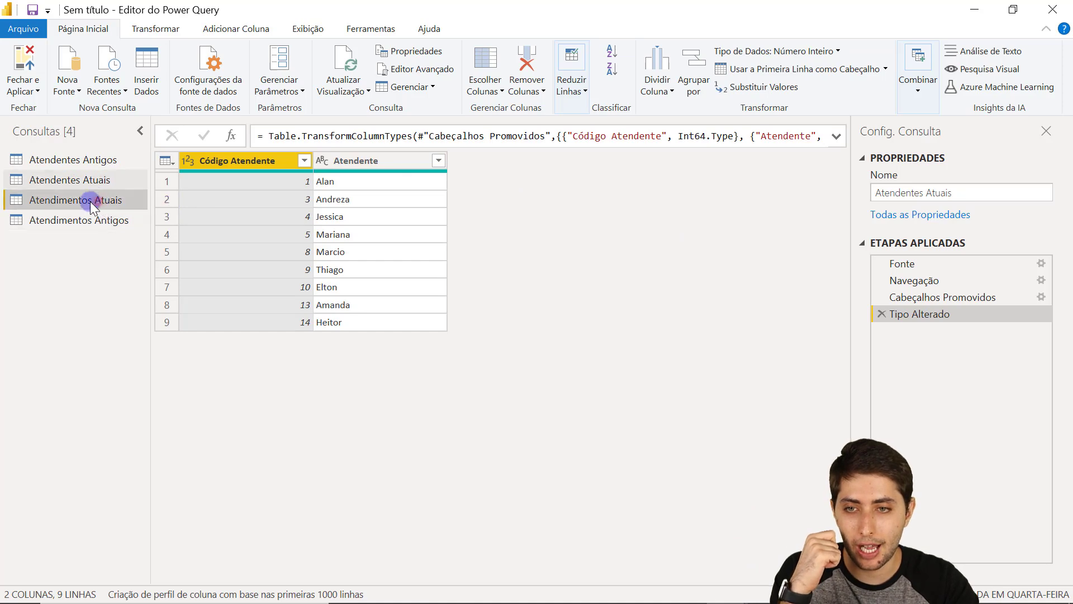
pyautogui.click(98, 200)
pyautogui.moveTo(652, 579); pyautogui.dragTo(763, 552)
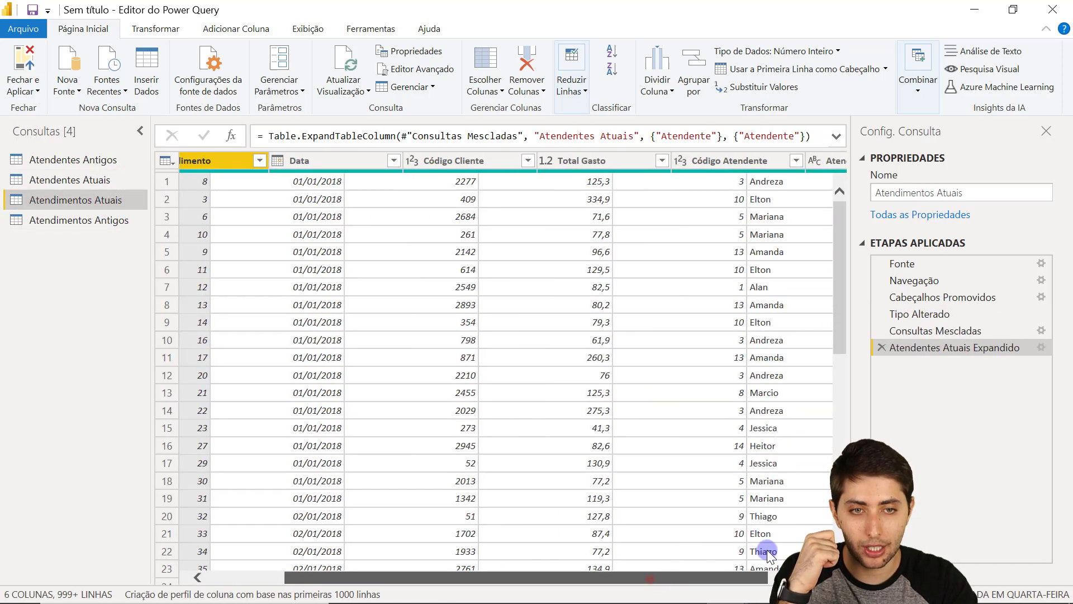
pyautogui.click(689, 160)
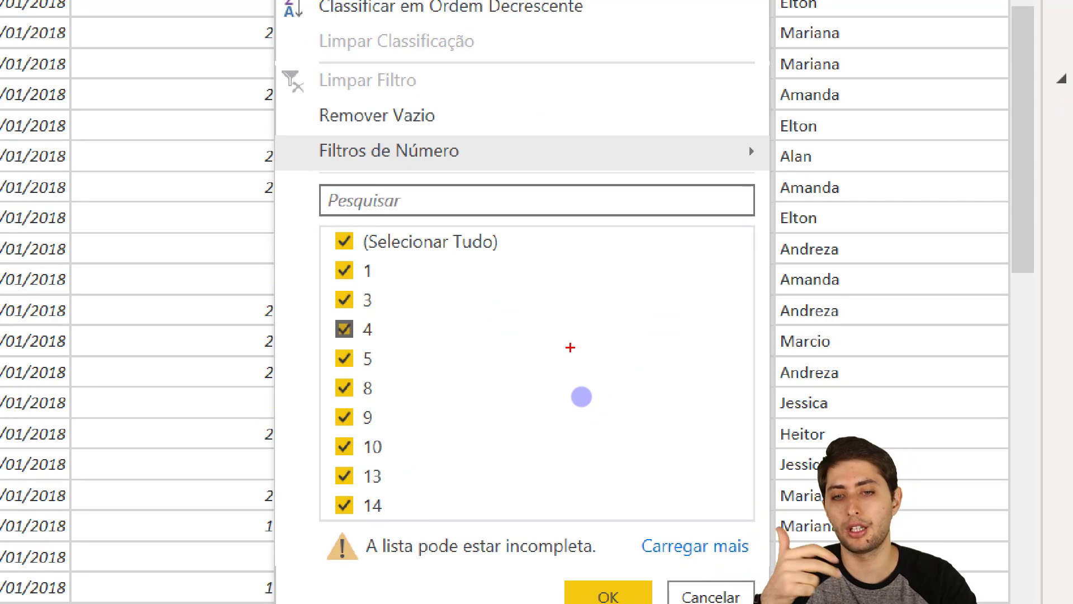
pyautogui.press('Escape')
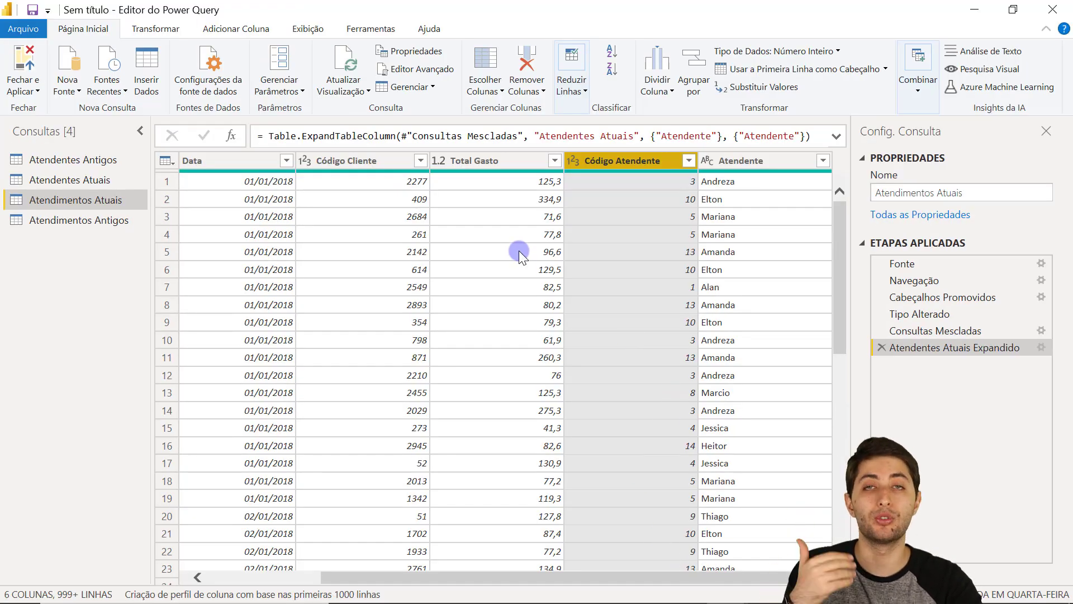
# Merge Atendimentos Antigos with Atendentes Antigos on Código Atendente, using the join type Interna (apenas linhas correspondentes)
pyautogui.click(84, 218)
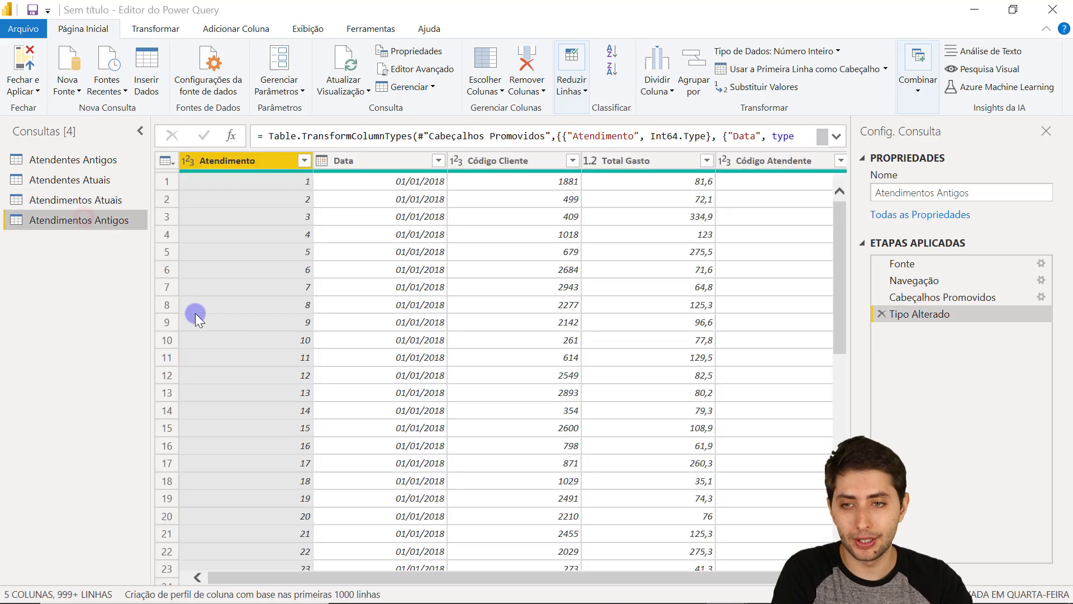
pyautogui.moveTo(541, 565); pyautogui.dragTo(709, 538)
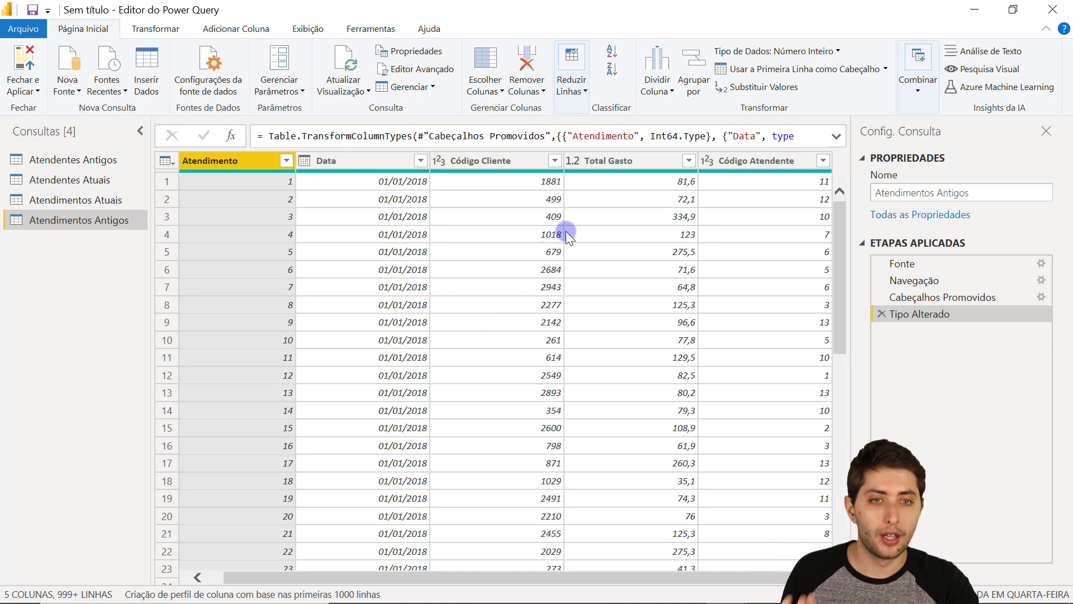
pyautogui.click(928, 98)
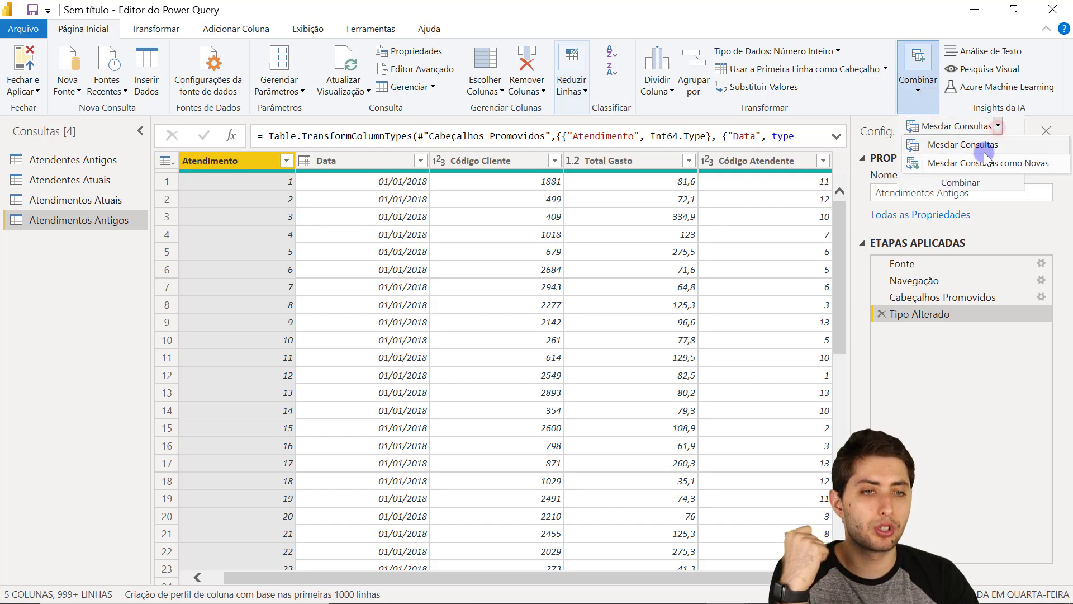
pyautogui.click(981, 148)
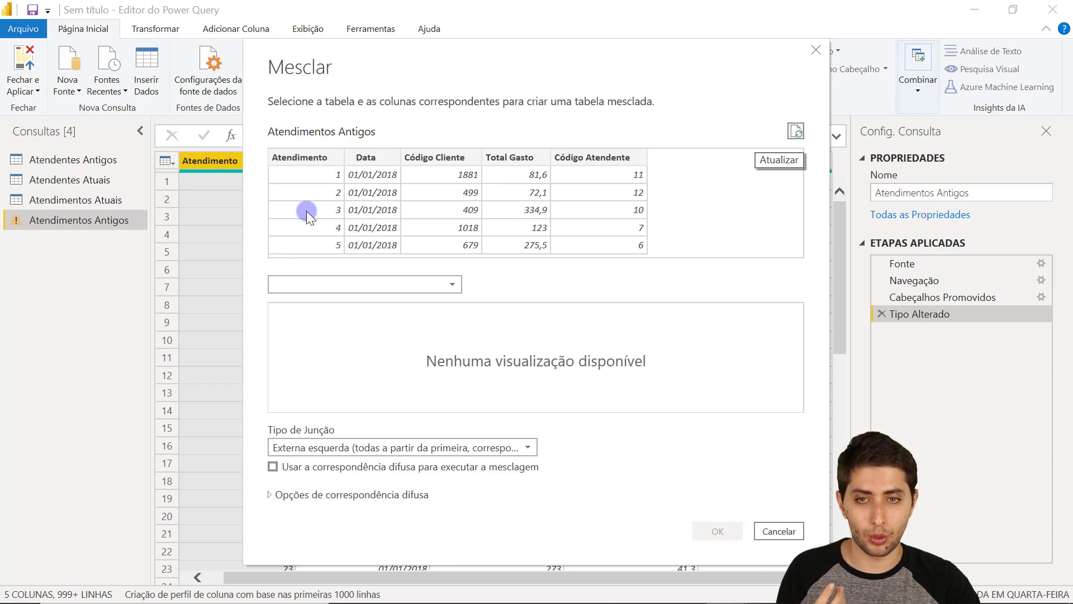
pyautogui.click(356, 284)
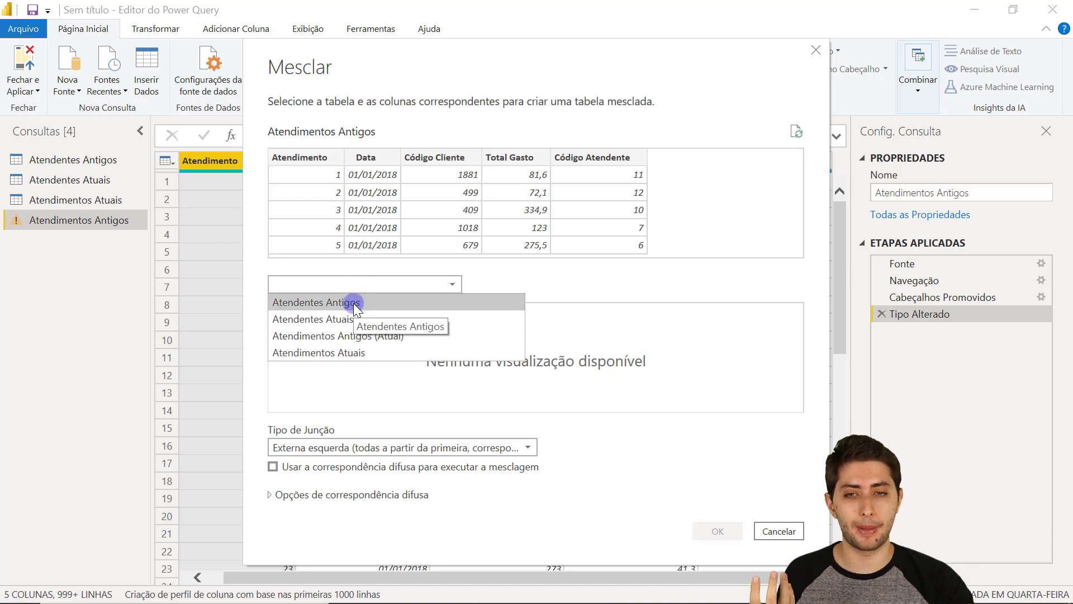
pyautogui.click(353, 303)
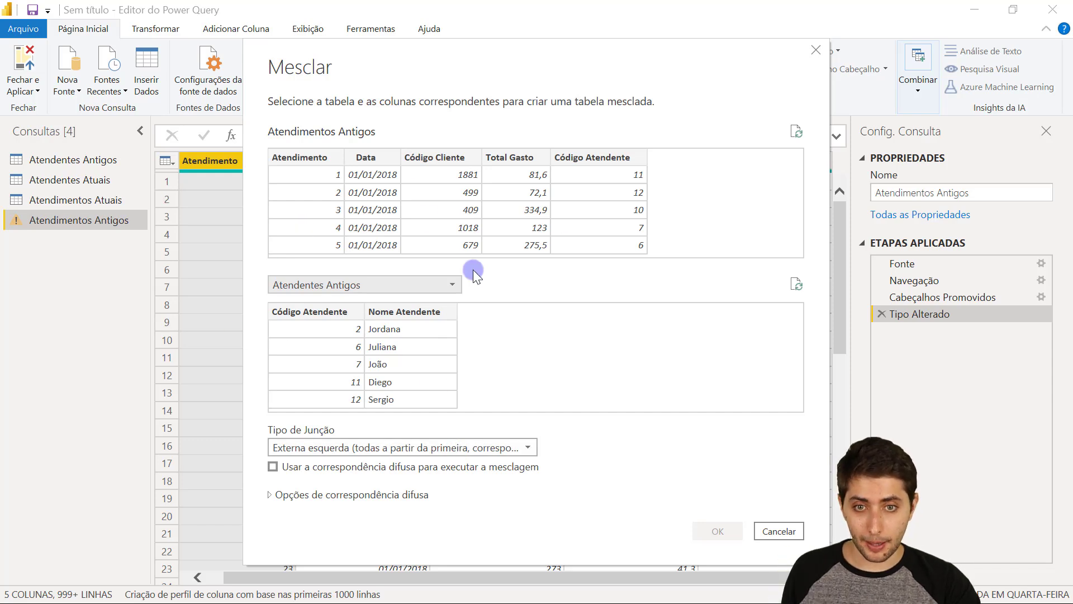
pyautogui.click(575, 159)
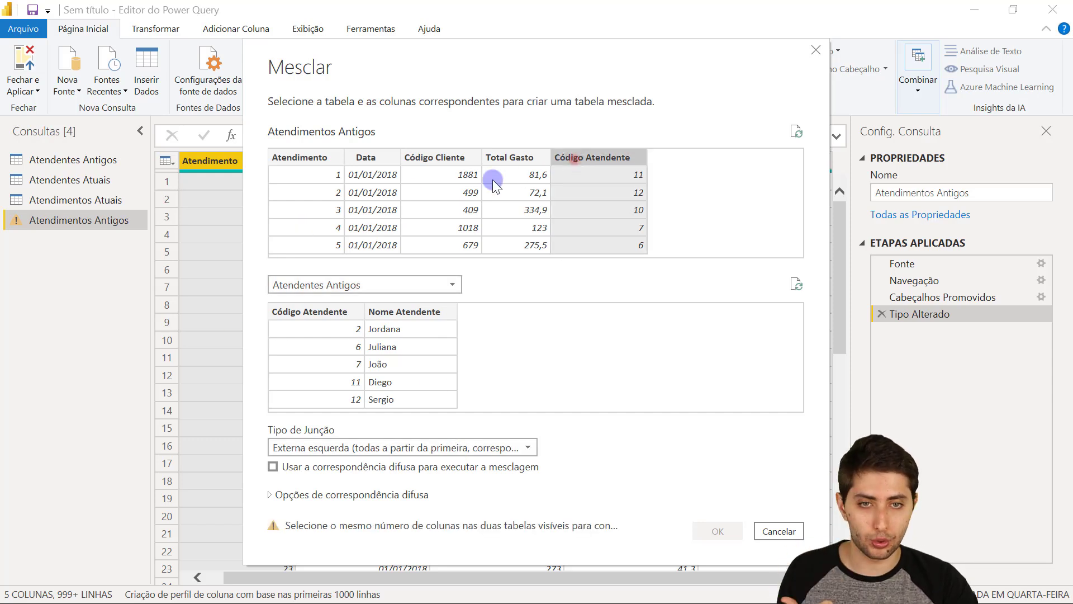
pyautogui.click(329, 314)
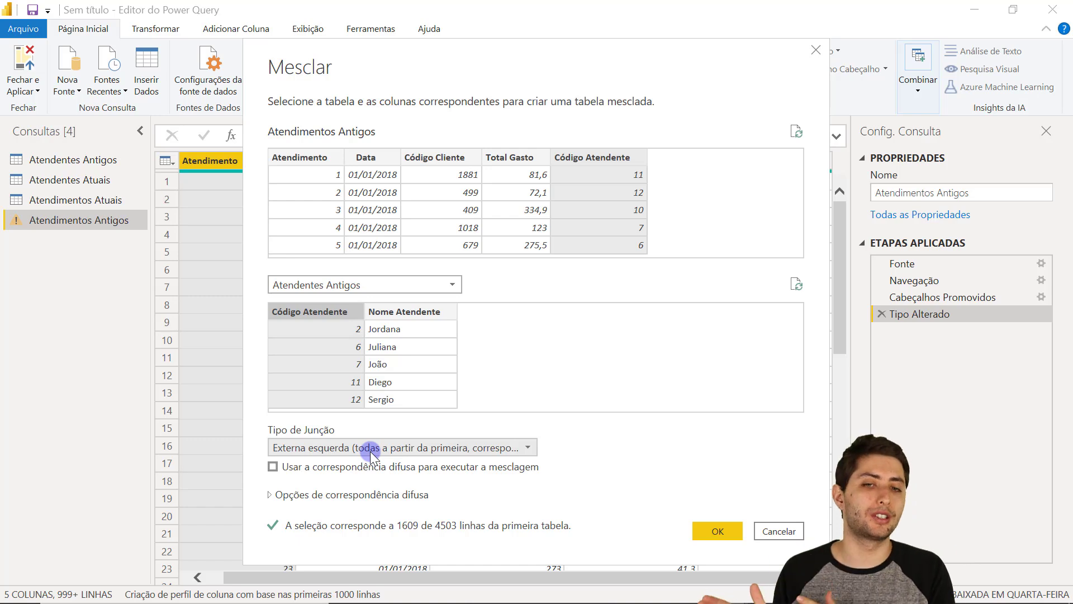
pyautogui.click(370, 451)
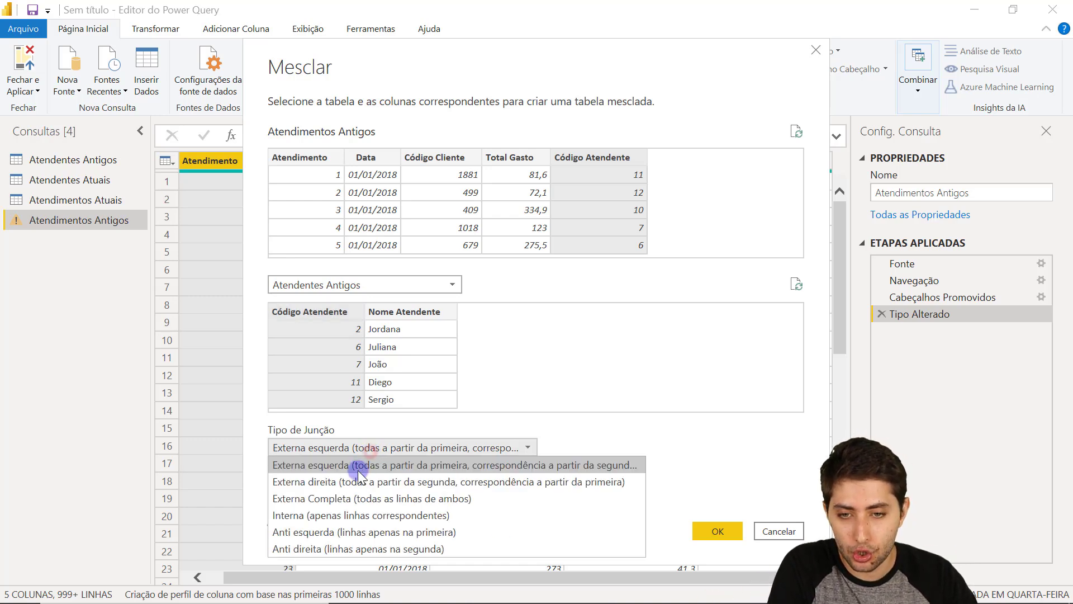
pyautogui.click(322, 512)
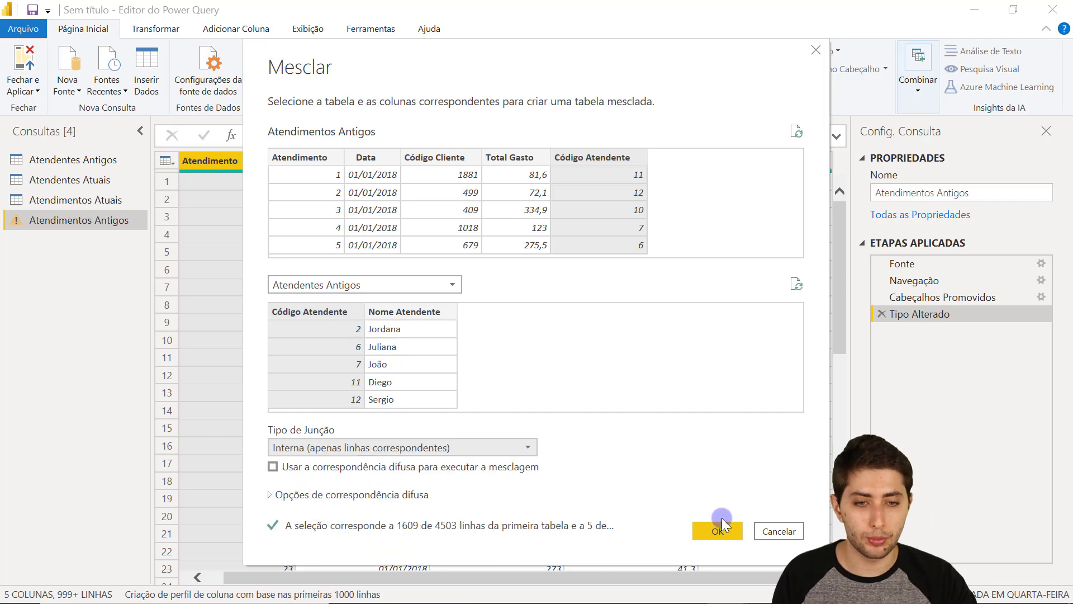
pyautogui.click(720, 535)
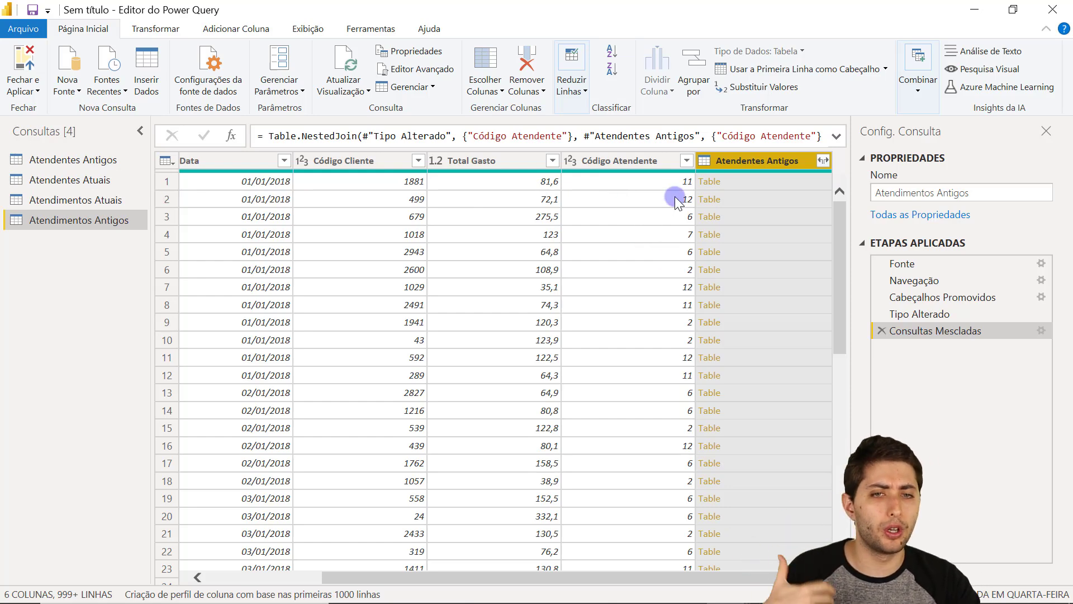
# Expand the merged Atendentes Antigos column to include only the Nome Atendente field, without the original column name as prefix
pyautogui.click(91, 159)
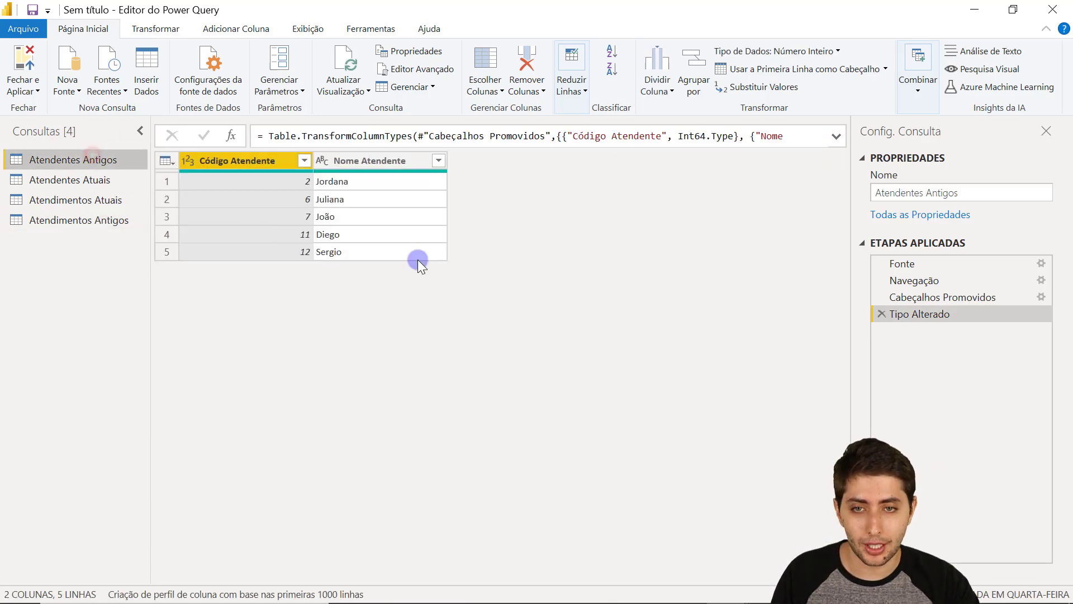
pyautogui.click(89, 219)
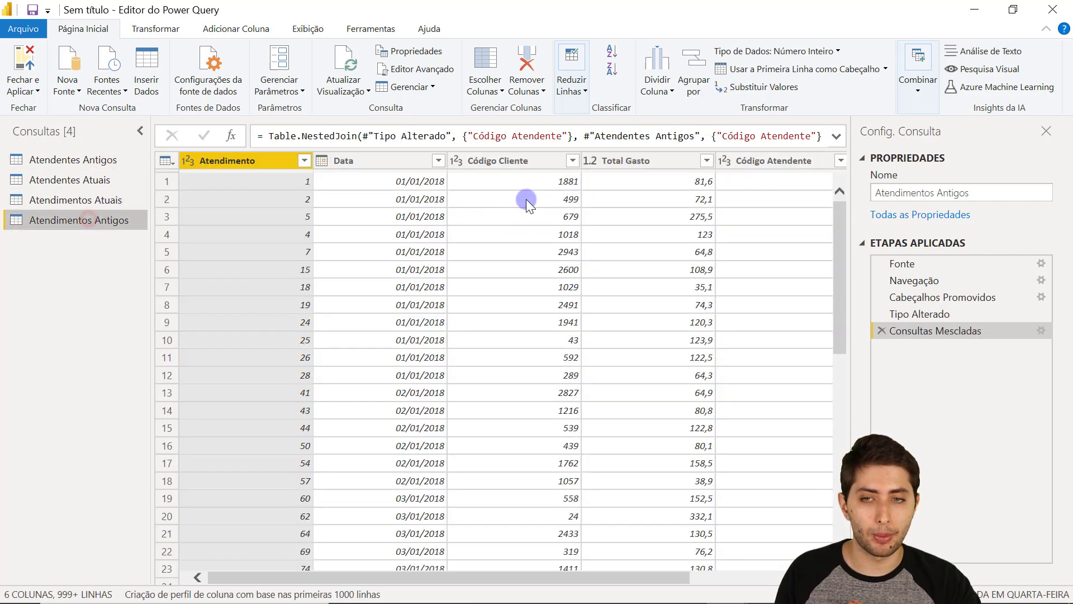
pyautogui.moveTo(594, 578); pyautogui.dragTo(709, 556)
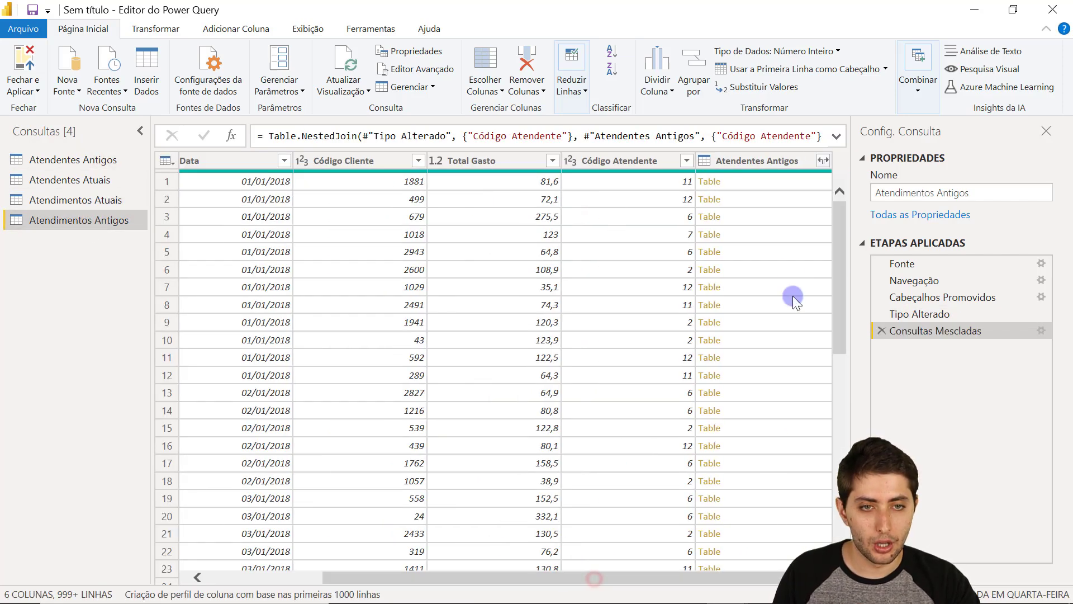
pyautogui.click(821, 161)
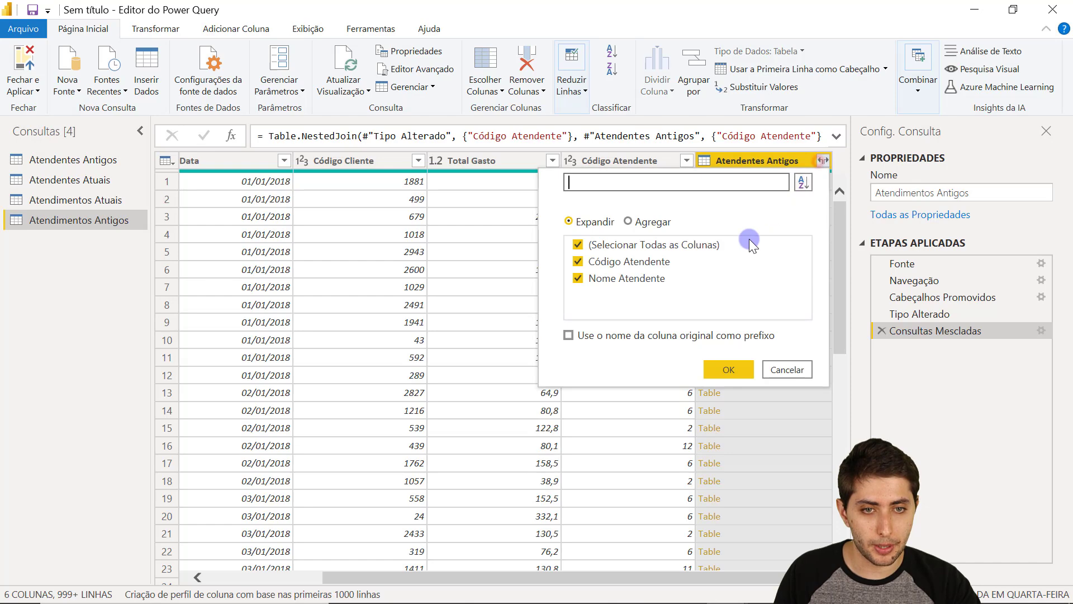
pyautogui.click(648, 246)
pyautogui.click(632, 281)
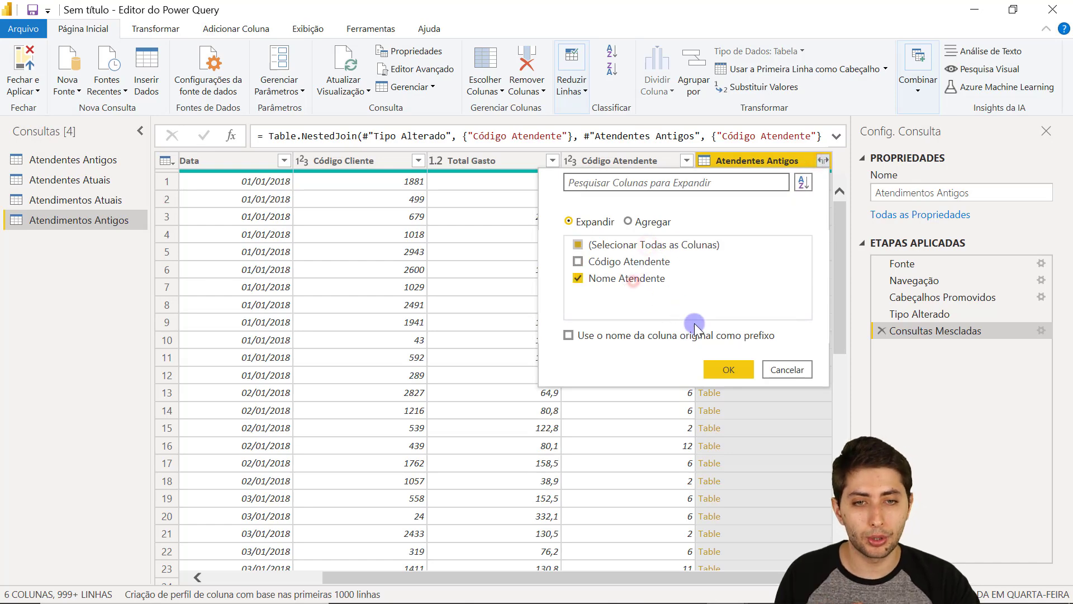
pyautogui.click(723, 366)
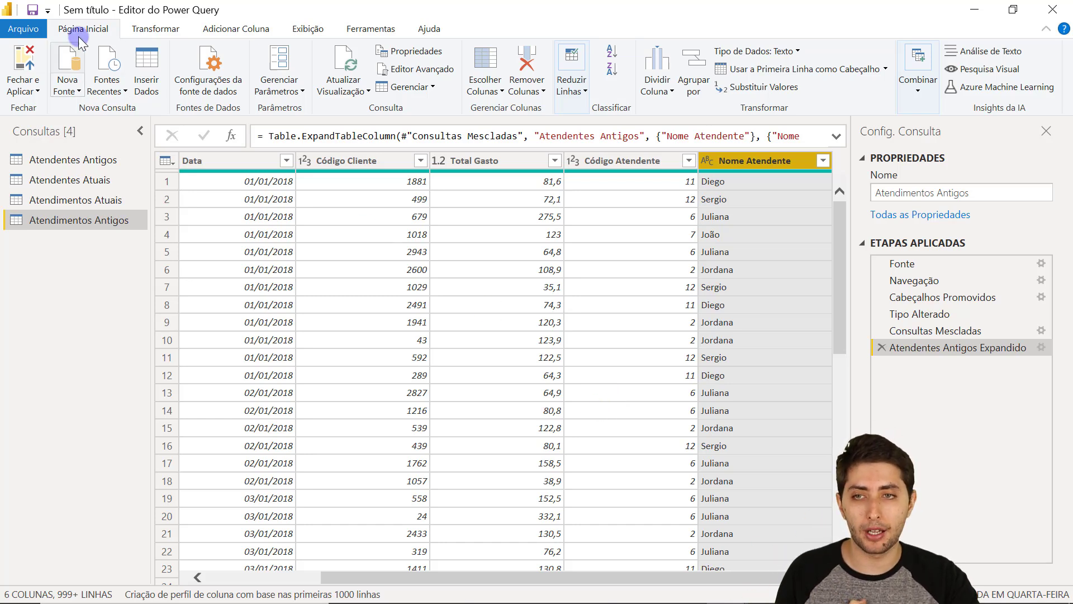
# Close the Power Query editor applying the changes, and review the loaded attendant and attendance tables in Data view
pyautogui.click(24, 65)
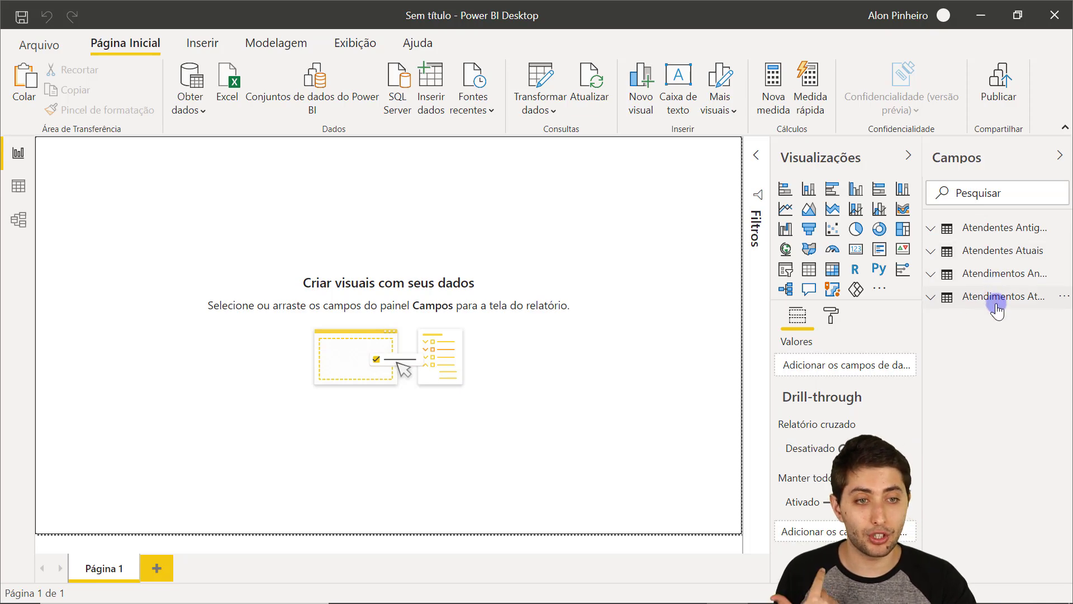
pyautogui.click(20, 197)
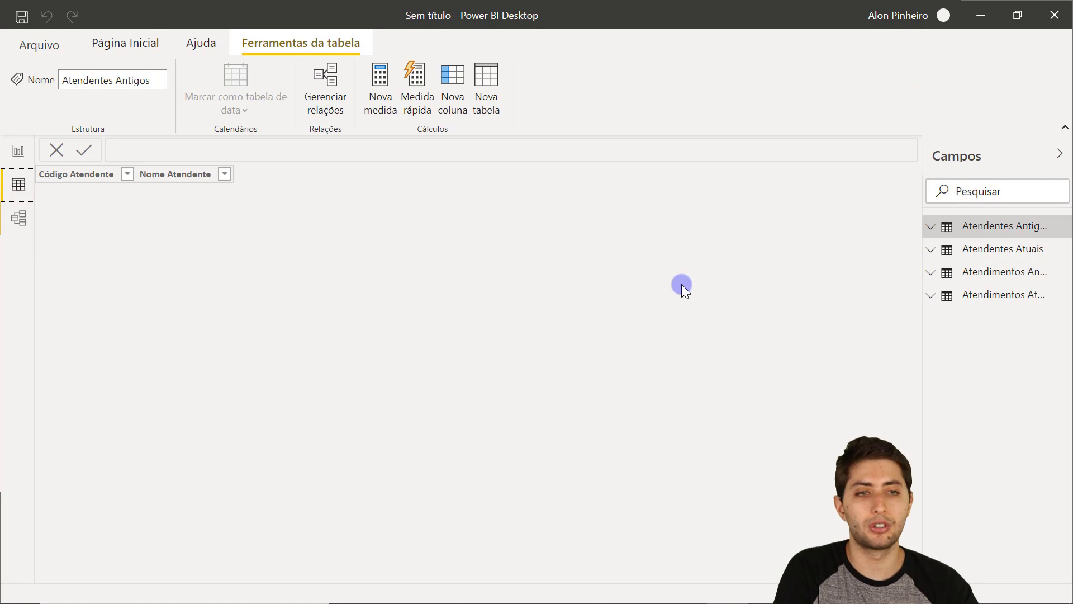
pyautogui.click(993, 250)
pyautogui.click(1018, 316)
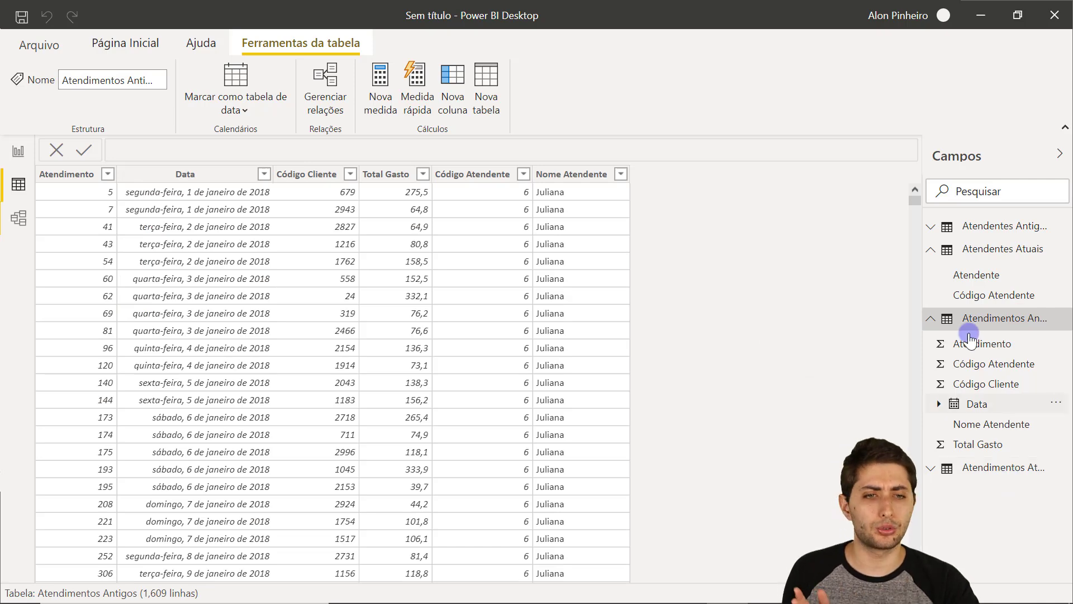
pyautogui.click(965, 318)
pyautogui.click(985, 258)
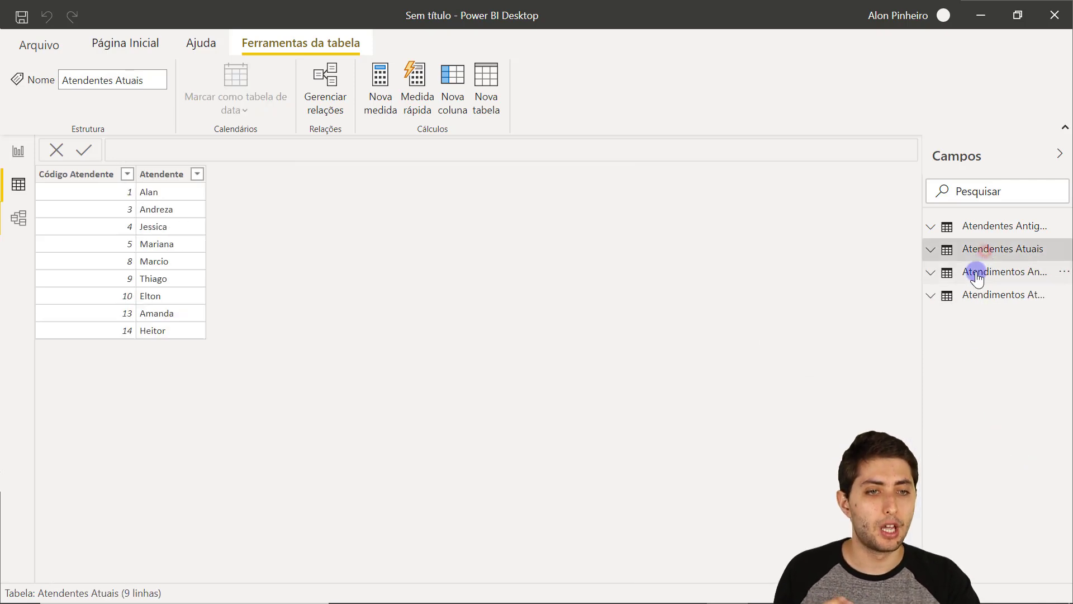
pyautogui.click(988, 299)
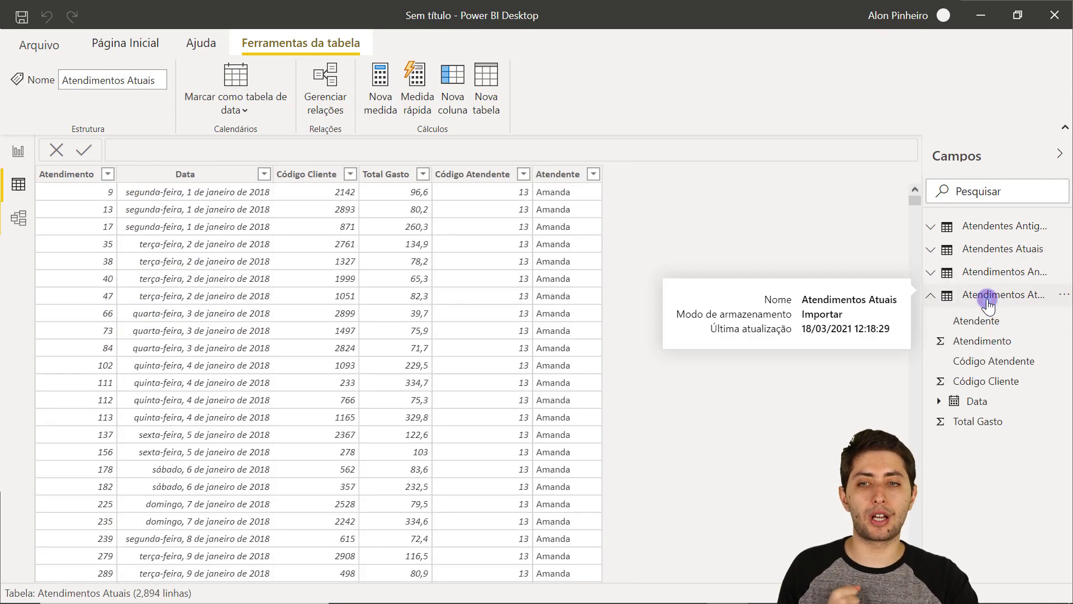
pyautogui.click(988, 299)
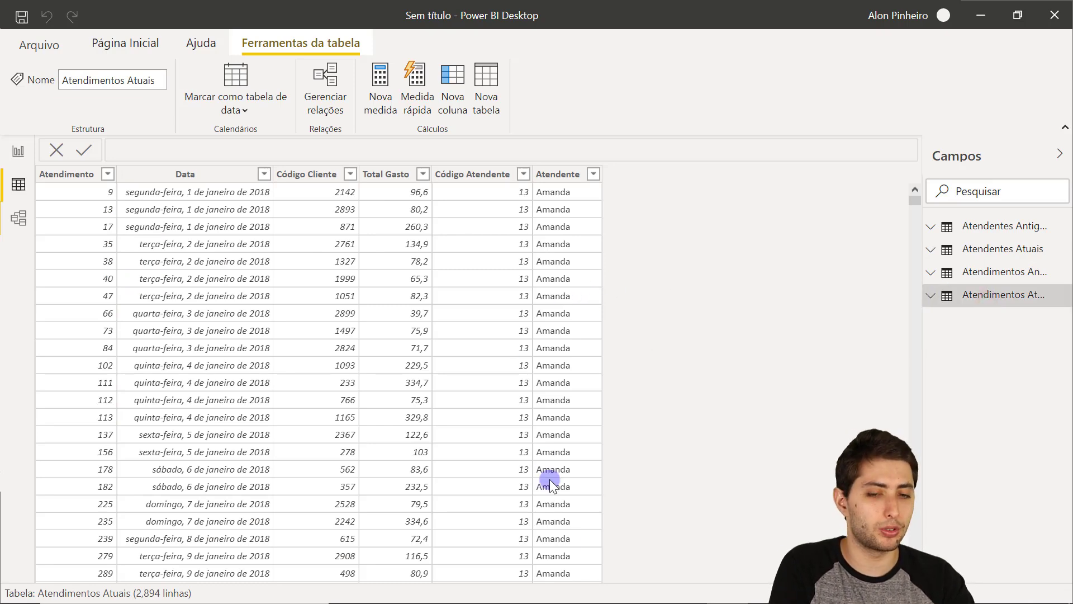
# Open the Exemplo 2 workbook in Excel and add an attendant with code 15 and a name in row 11 of Atendentes Atuais
pyautogui.click(608, 588)
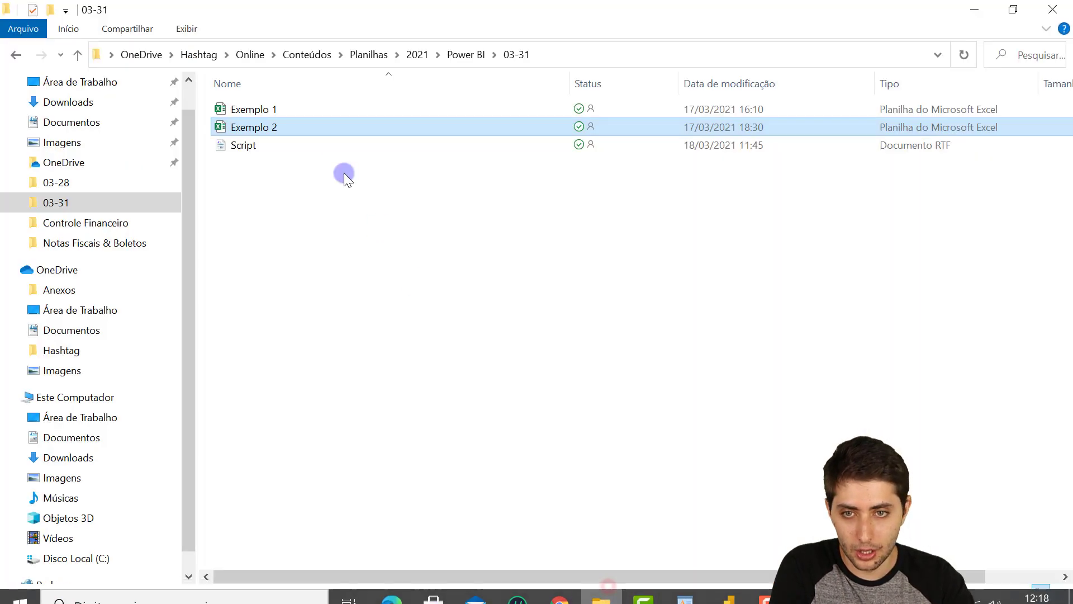
pyautogui.doubleClick(323, 131)
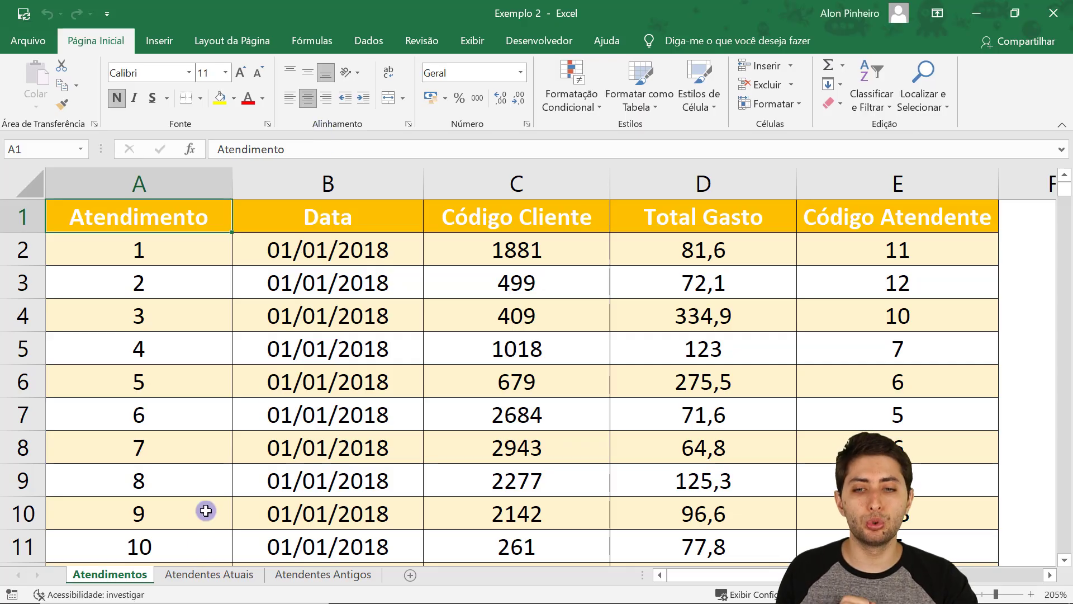
pyautogui.click(209, 575)
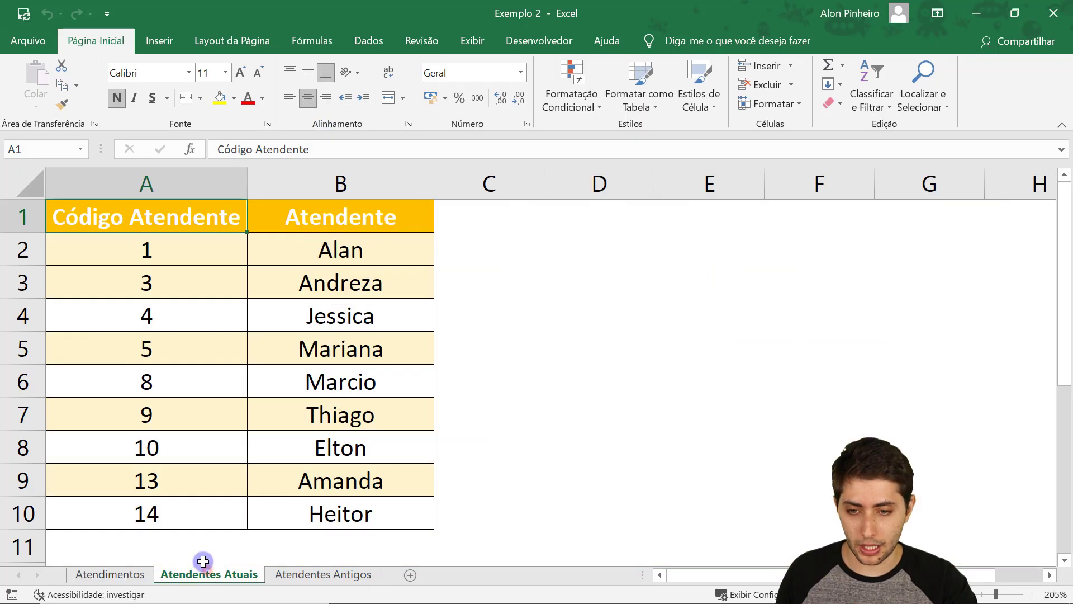
pyautogui.click(193, 542)
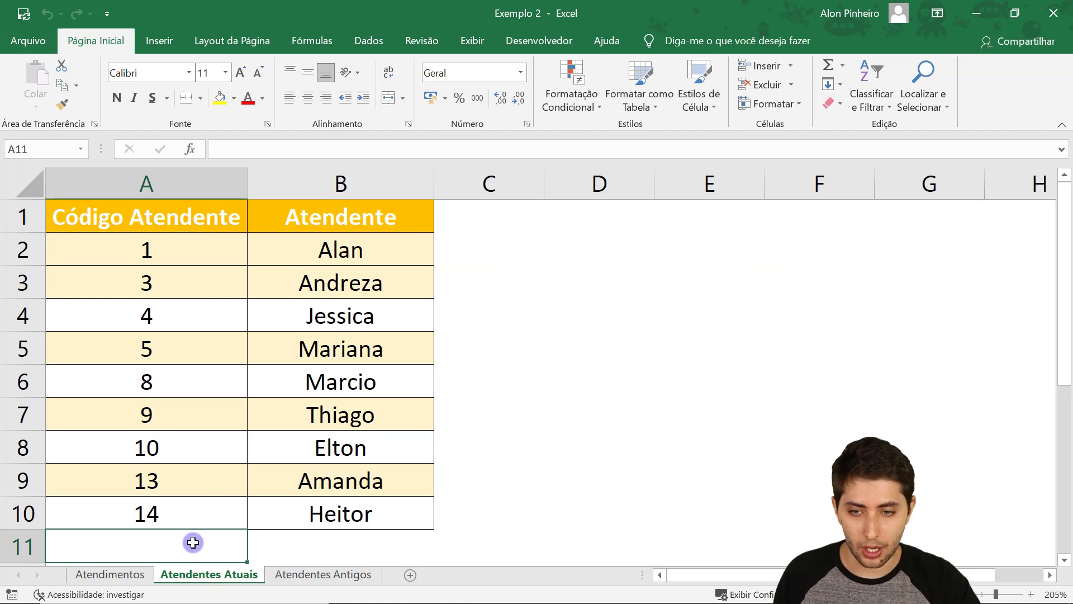
pyautogui.press('End')
pyautogui.write('15')
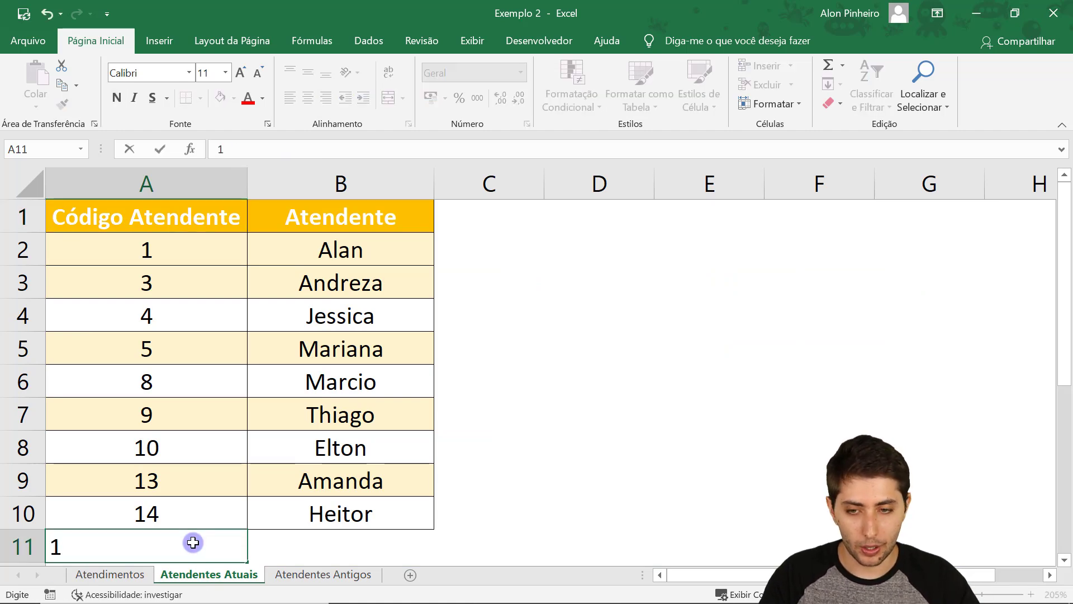
pyautogui.press('Tab')
pyautogui.write('Hecio')
pyautogui.press('Return')
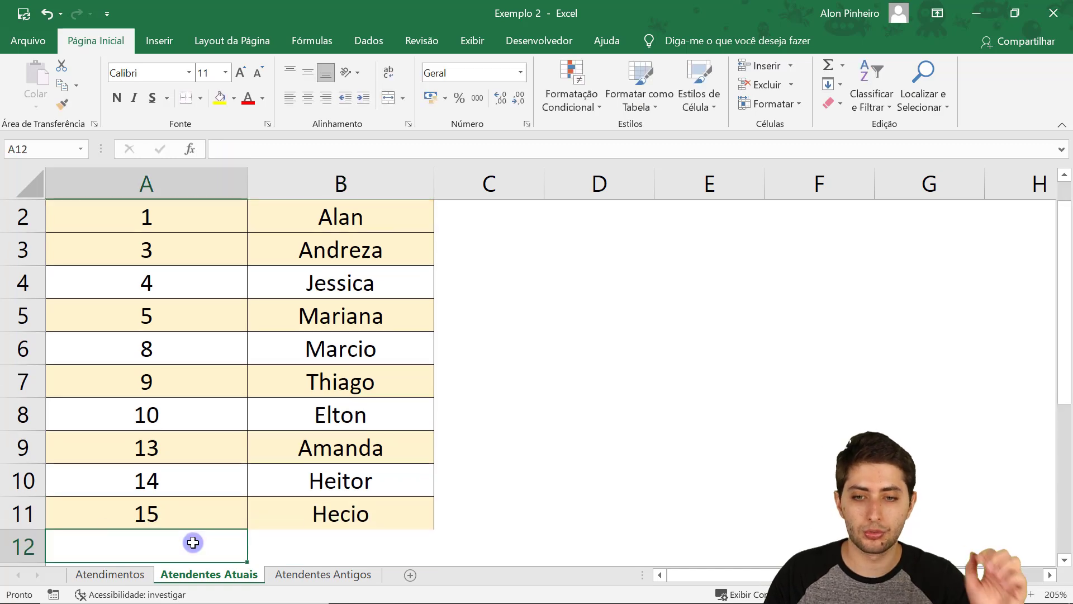
# In row 4505 of the Atendimentos sheet, start a new record with attendance number 4504 and date 30/06/2018
pyautogui.click(109, 574)
pyautogui.click(115, 469)
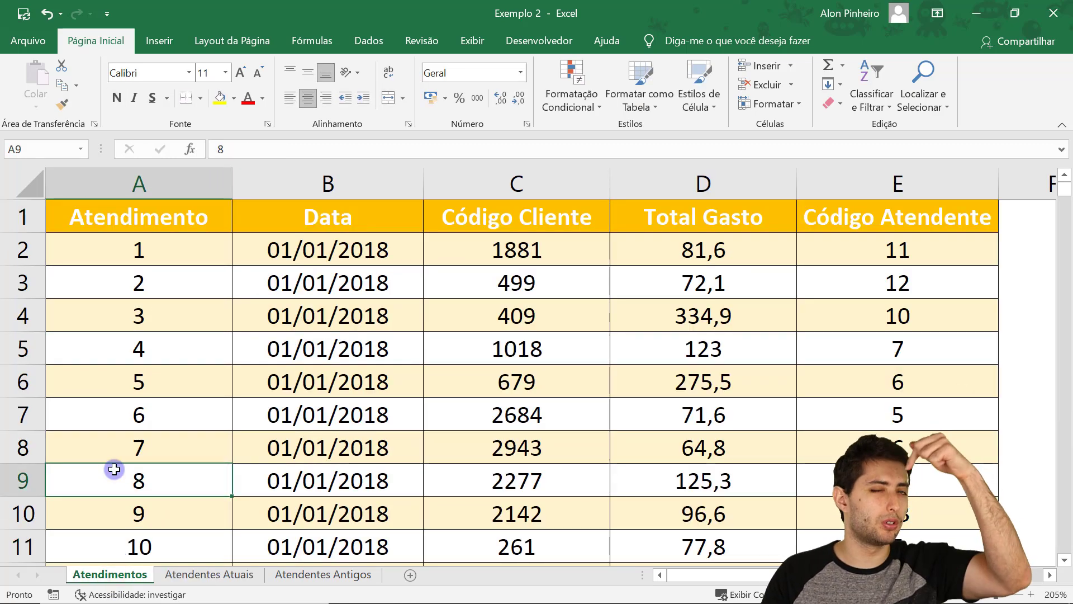
pyautogui.hotkey('ctrl', 'Down')
pyautogui.scroll(-2, 125, 446)
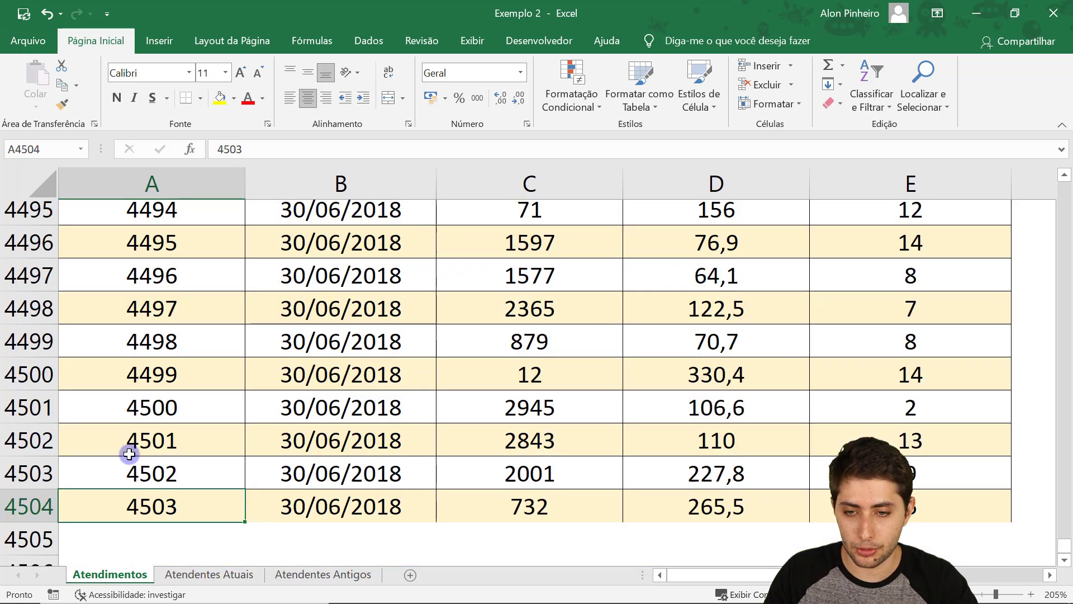
pyautogui.click(160, 387)
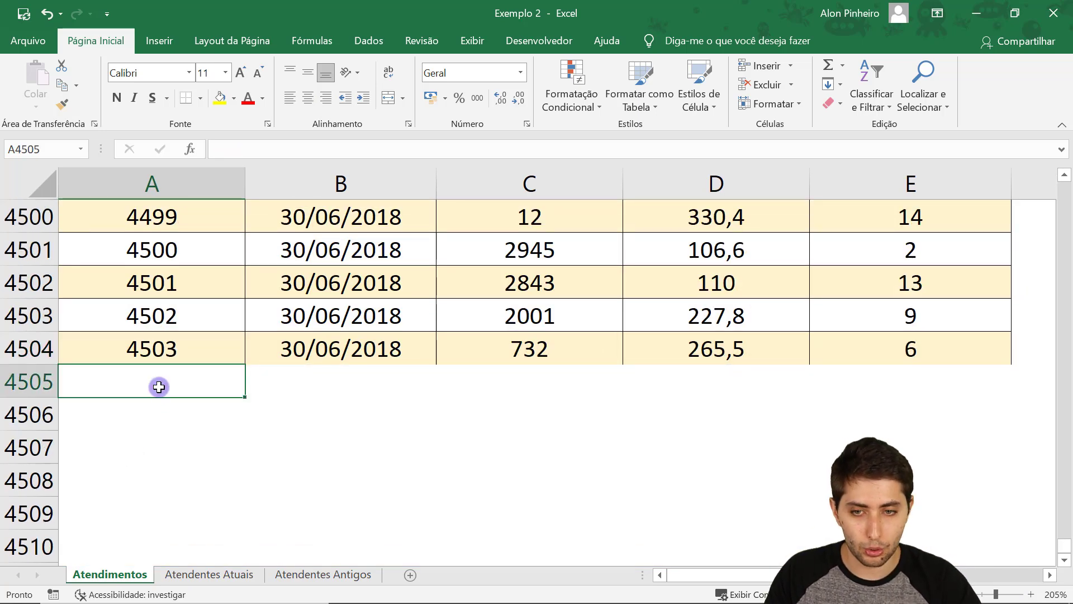
pyautogui.write('450')
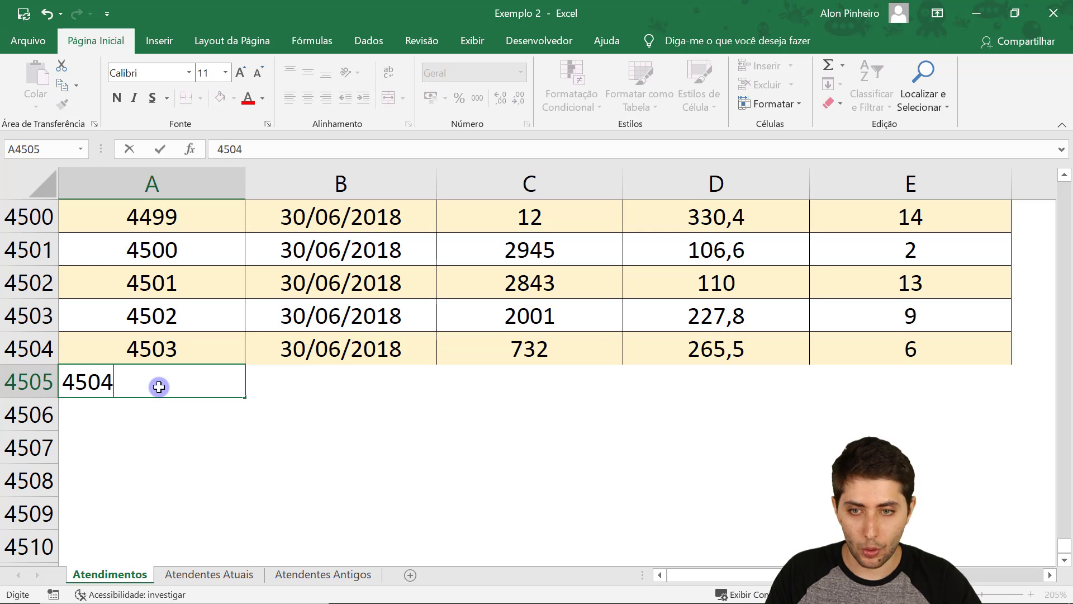
pyautogui.write('4')
pyautogui.press('Tab')
pyautogui.write('30')
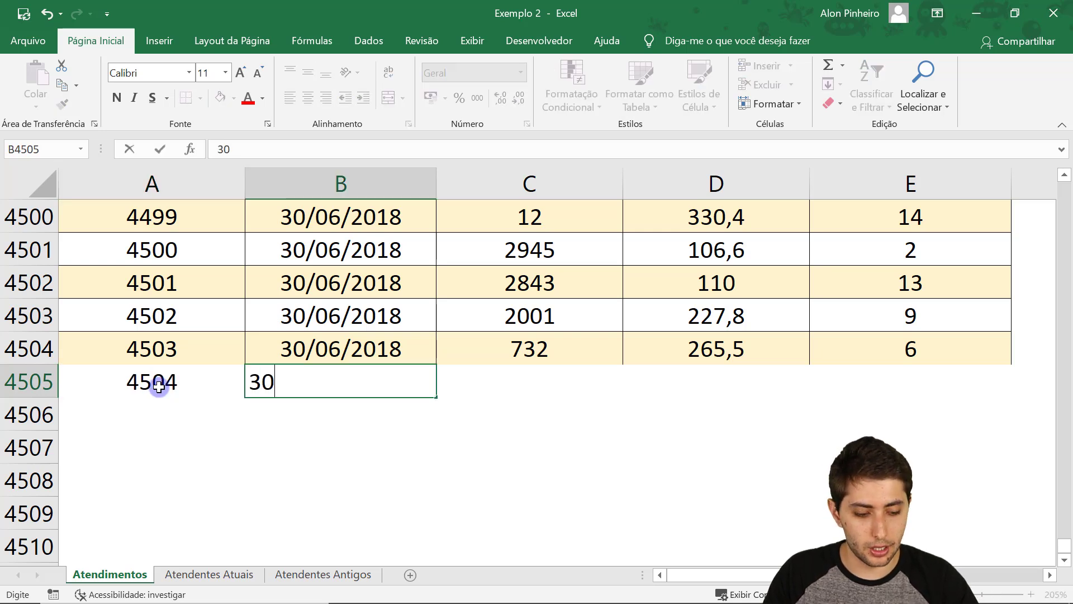
pyautogui.press('Tab')
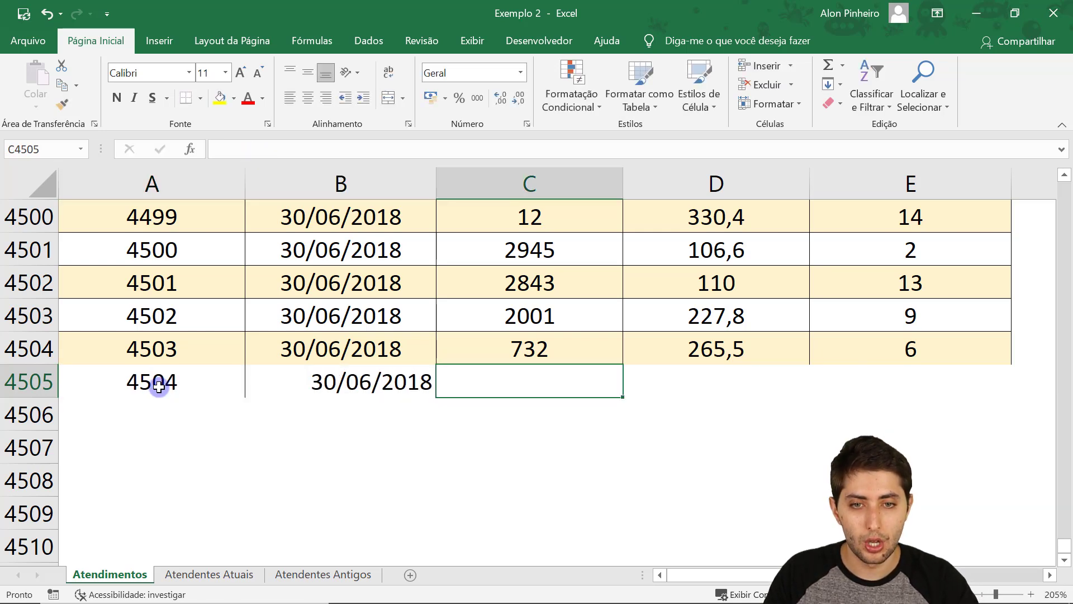
# Complete the row 4505 record with a customer code, a total spent of 200 and attendant code 15
pyautogui.write('12')
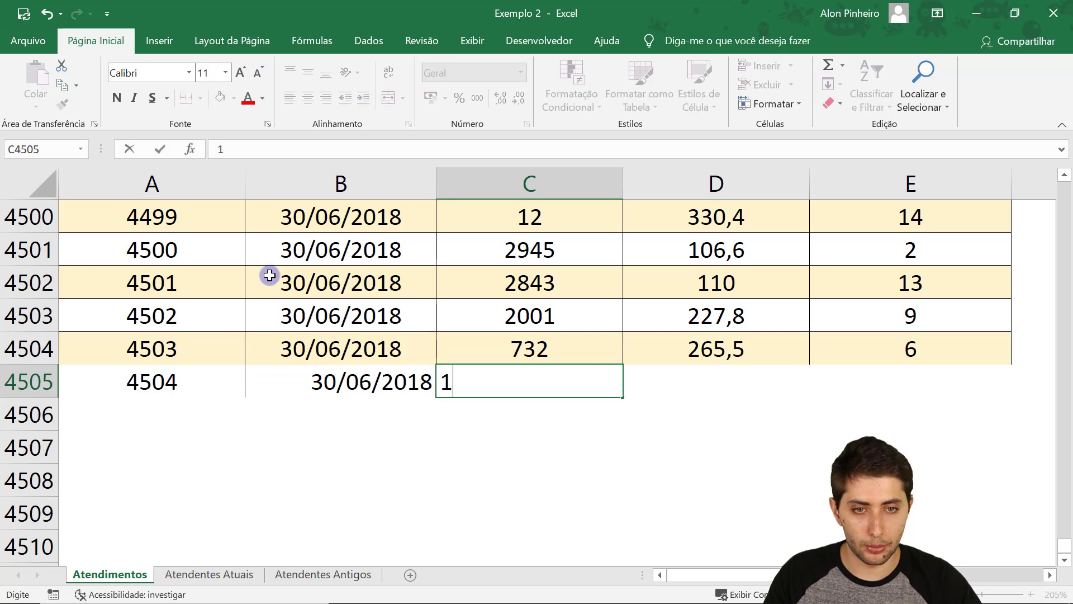
pyautogui.press('Tab')
pyautogui.write('200')
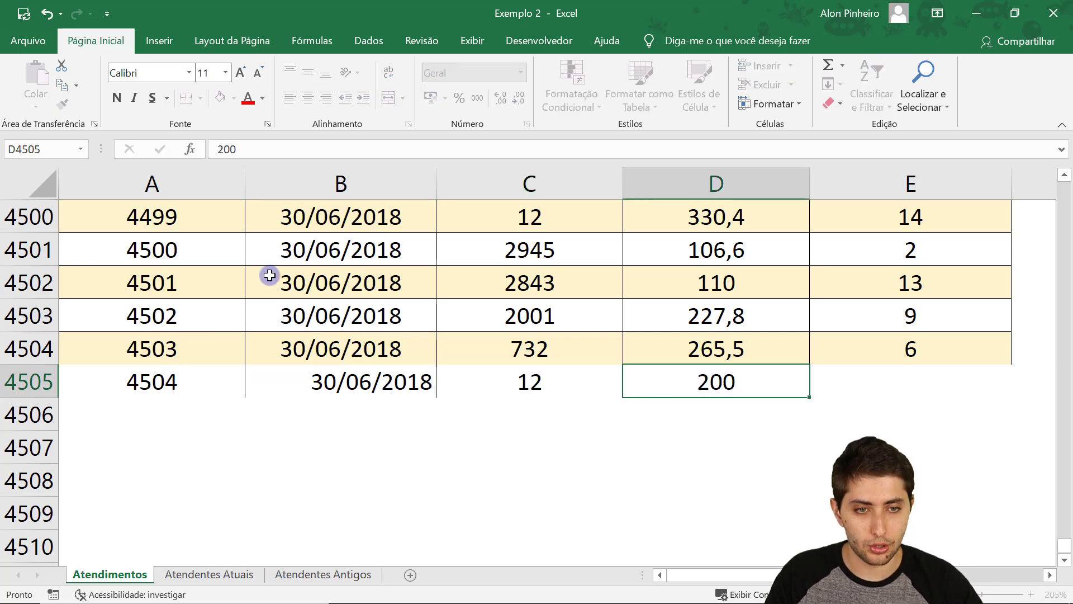
pyautogui.press('Tab')
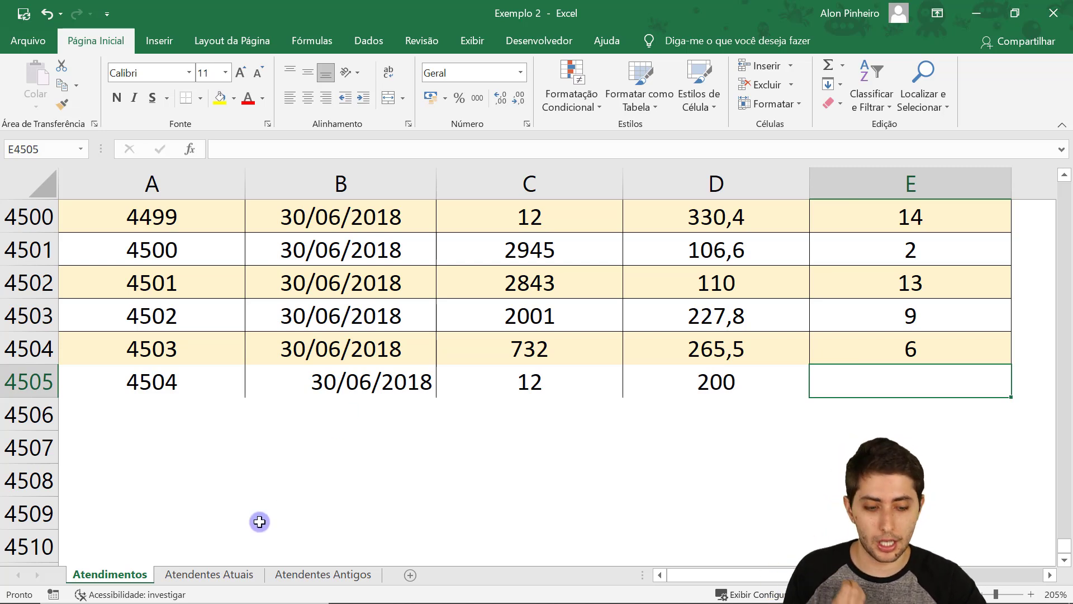
pyautogui.write('15')
pyautogui.press('Return')
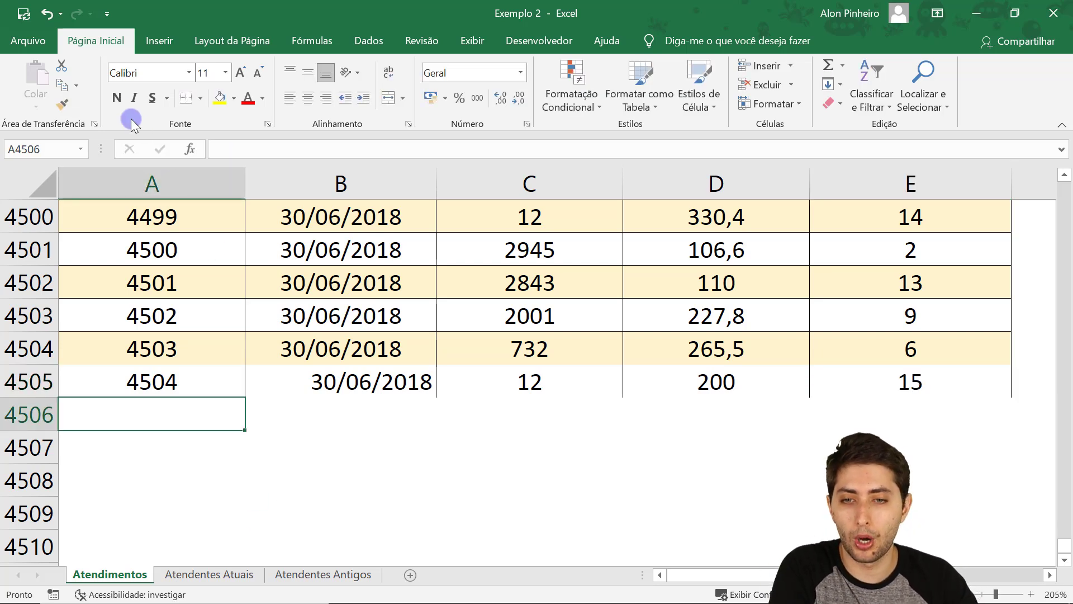
# Save and close the Exemplo 2 workbook
pyautogui.click(293, 378)
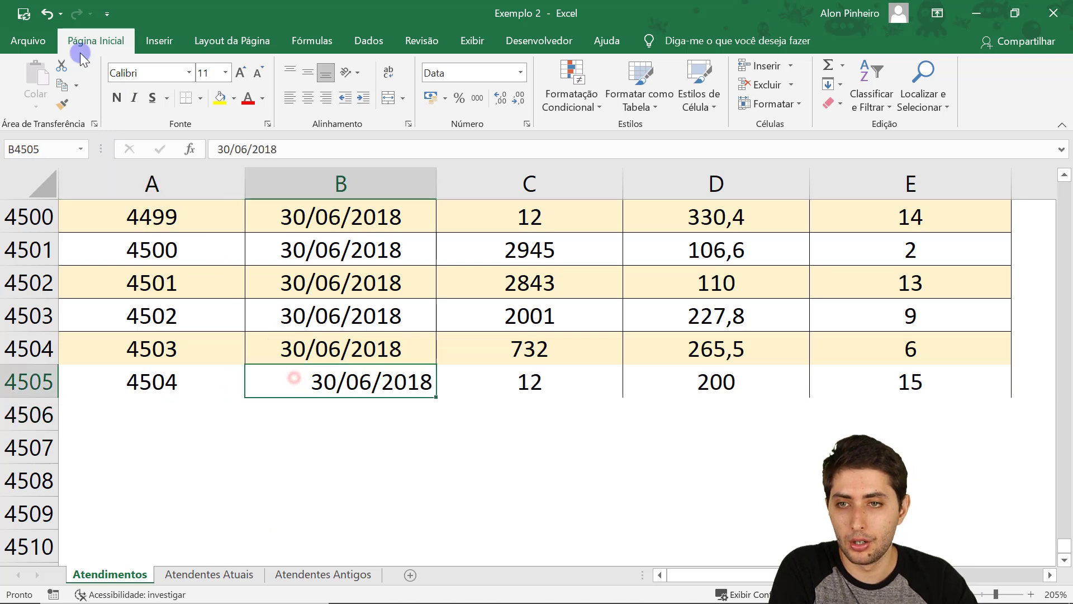
pyautogui.click(23, 15)
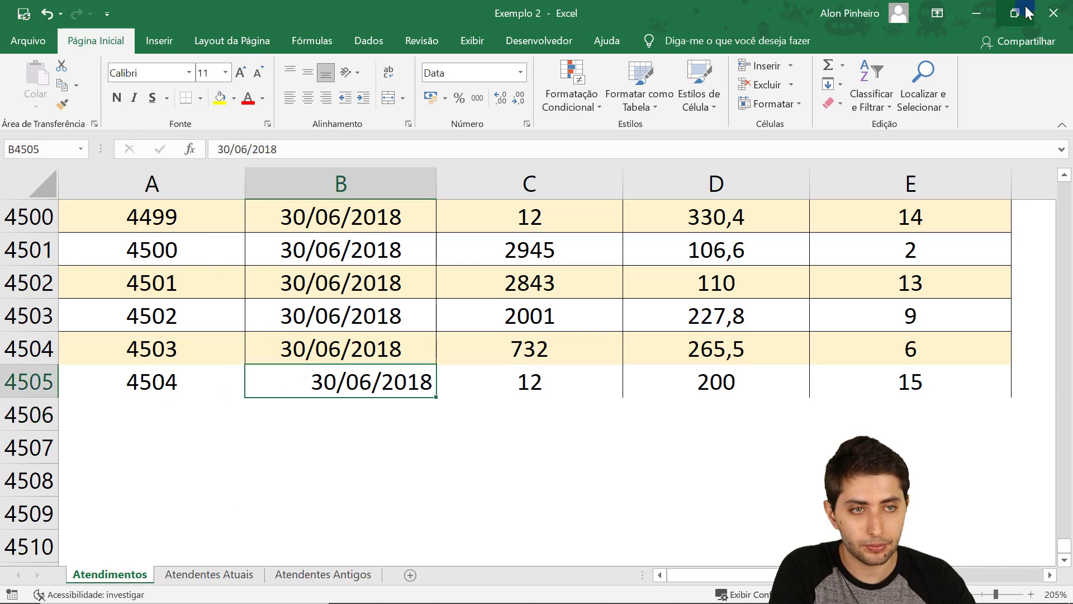
pyautogui.click(1053, 17)
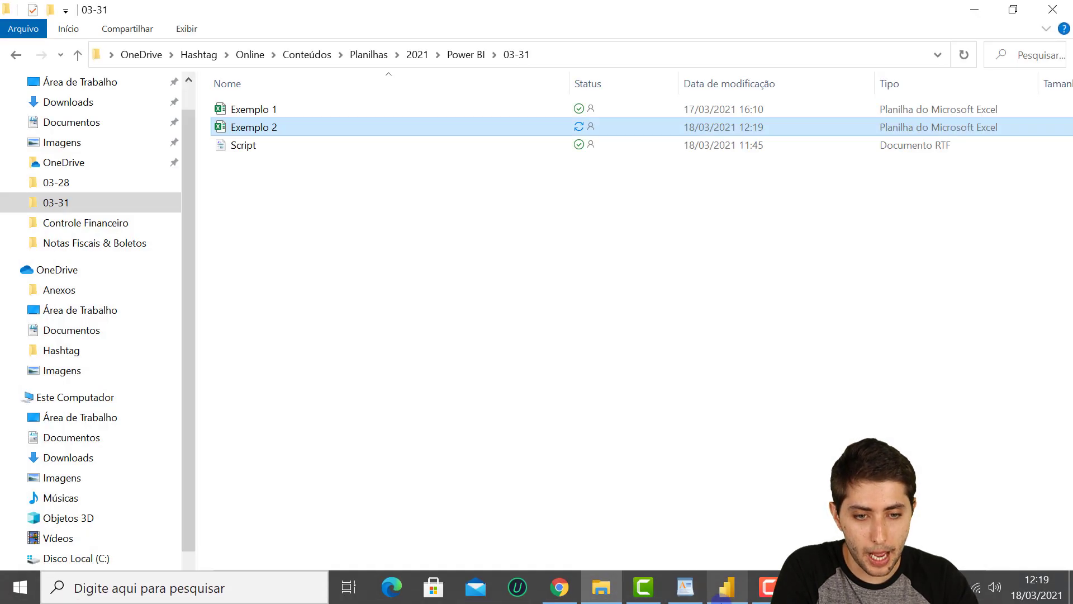
# Switch to Power BI Desktop and view the Atendentes Atuais and Atendimentos Atuais tables before refreshing
pyautogui.click(726, 593)
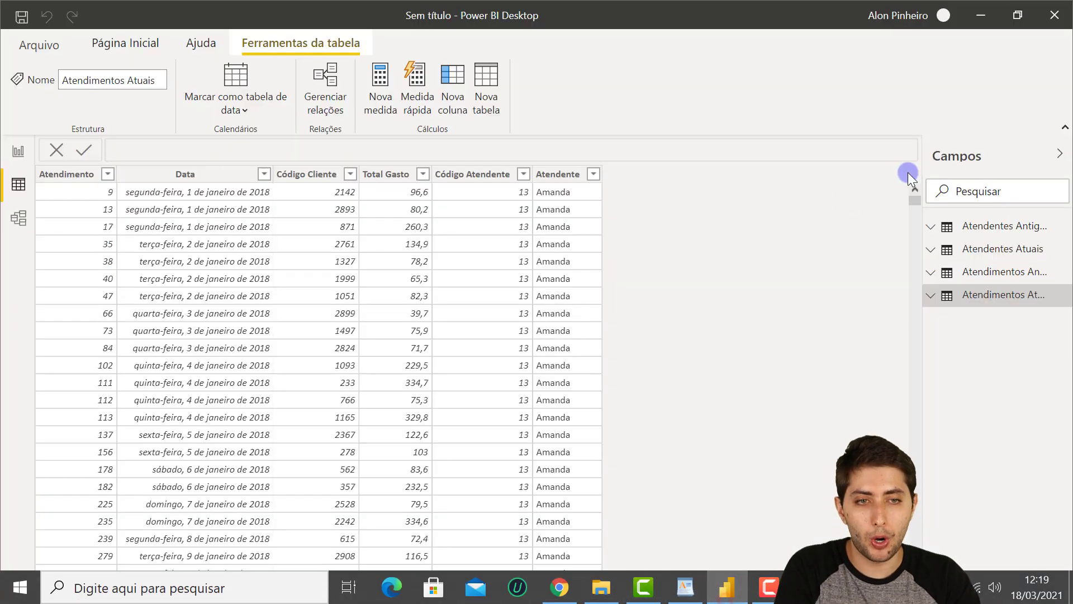
pyautogui.click(1010, 256)
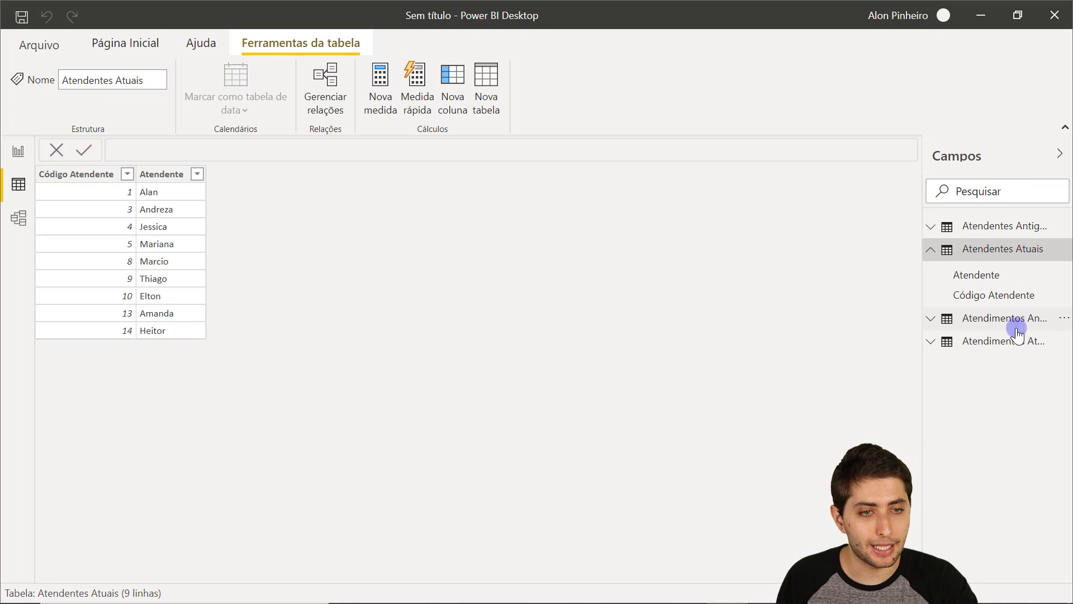
pyautogui.click(1017, 341)
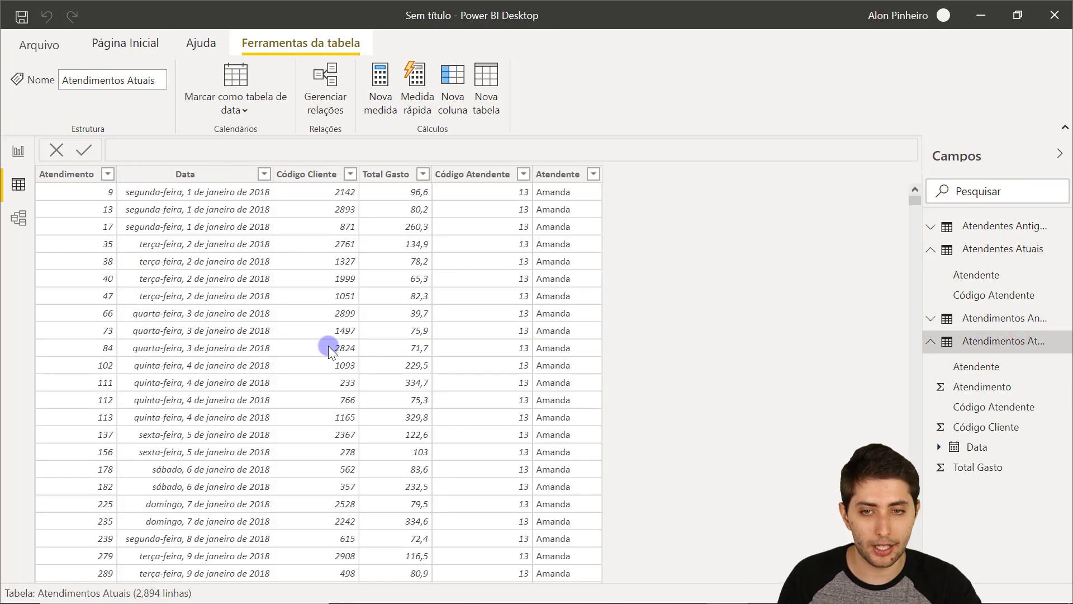
# Sort the Atendimentos Atuais table by Atendimento in ascending order and examine its last rows
pyautogui.click(196, 180)
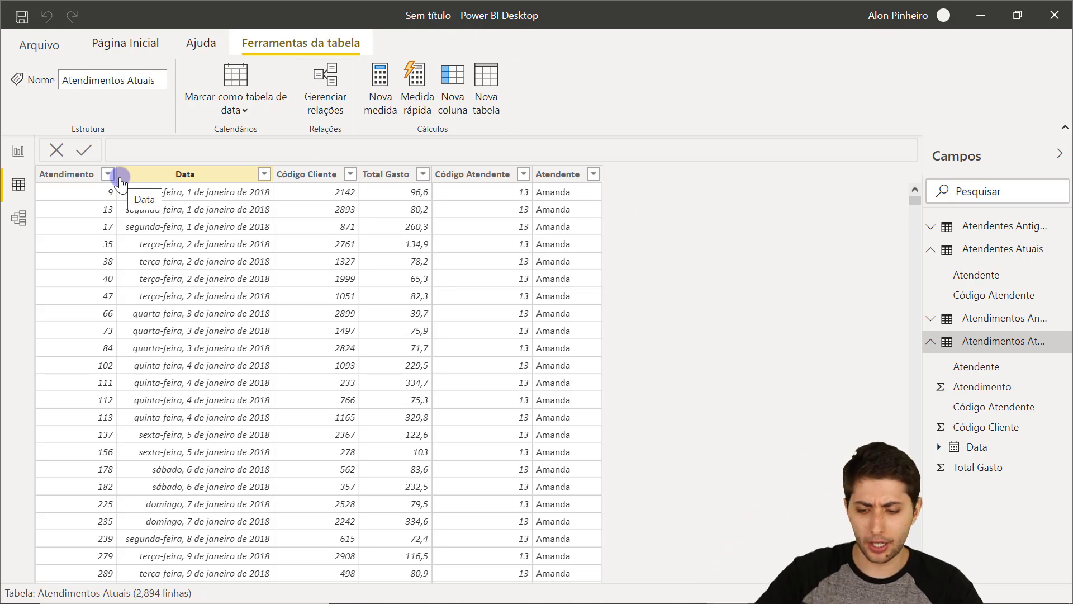
pyautogui.hotkey('ctrl', '1')
pyautogui.click(50, 187)
pyautogui.moveTo(27, 146)
pyautogui.mouseDown()
pyautogui.moveTo(167, 292)
pyautogui.moveTo(168, 465)
pyautogui.mouseUp()
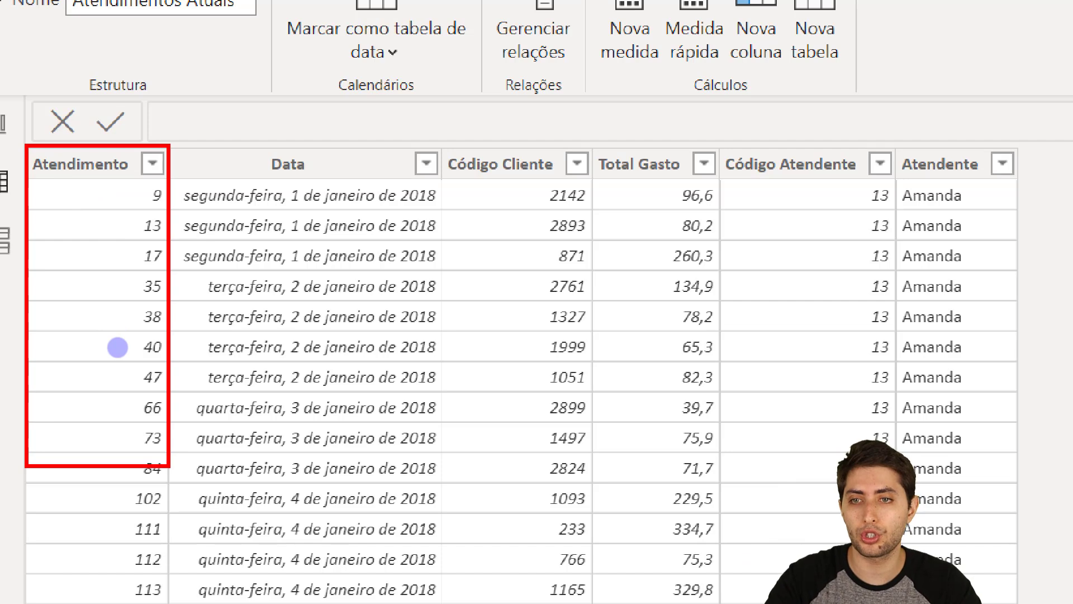
pyautogui.press('Escape')
pyautogui.click(104, 175)
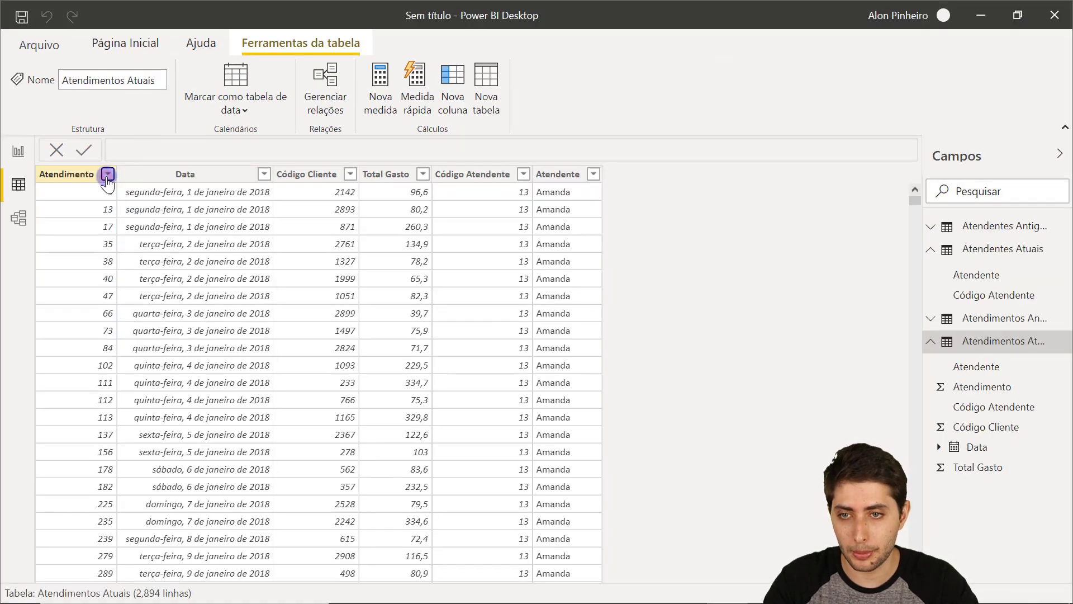
pyautogui.click(107, 174)
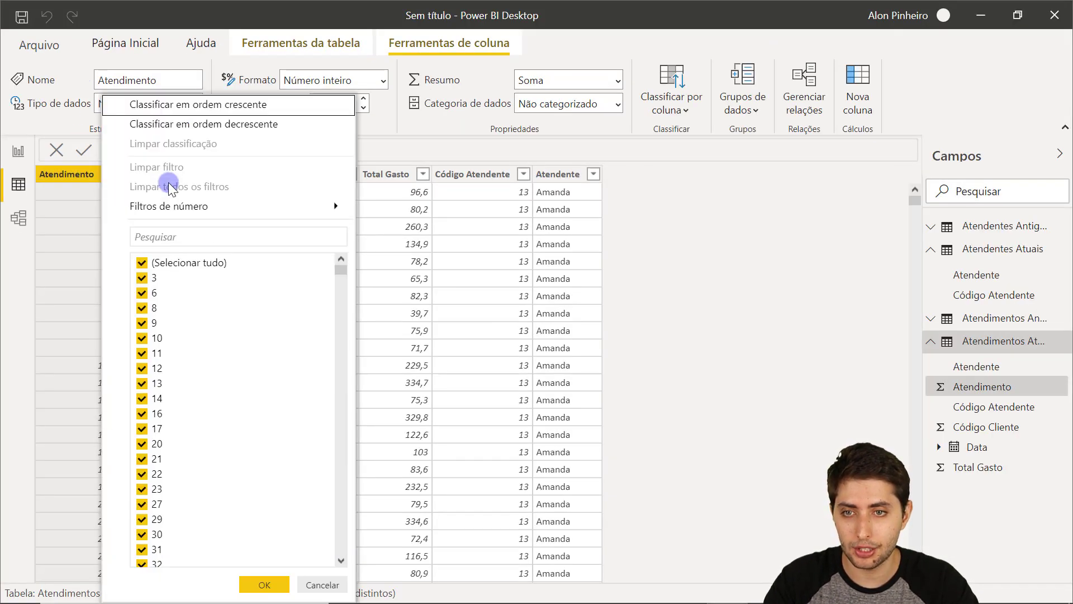
pyautogui.click(182, 105)
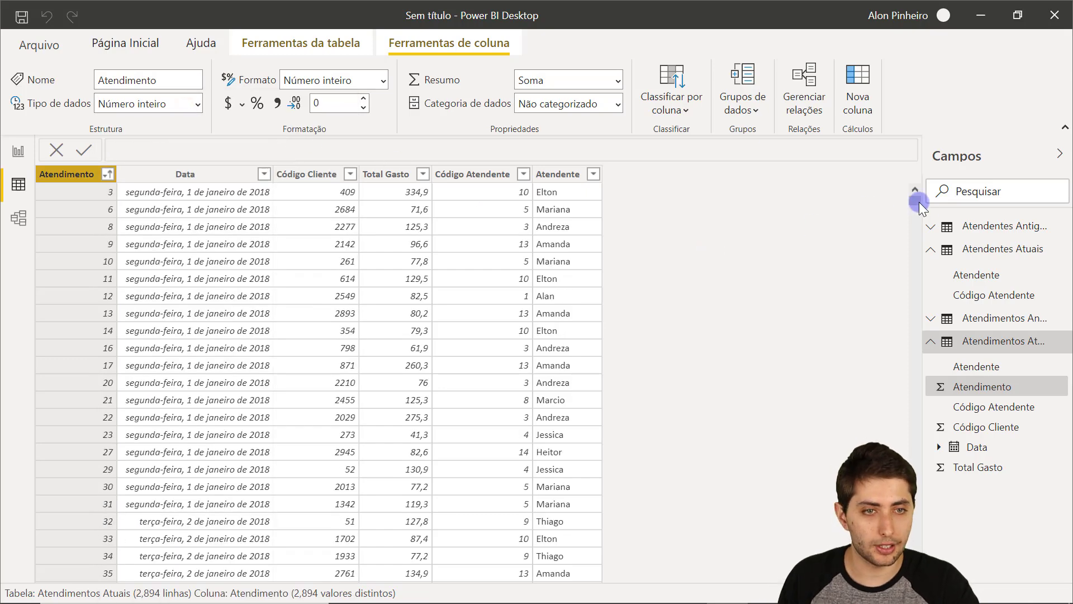
pyautogui.moveTo(914, 205); pyautogui.dragTo(917, 519)
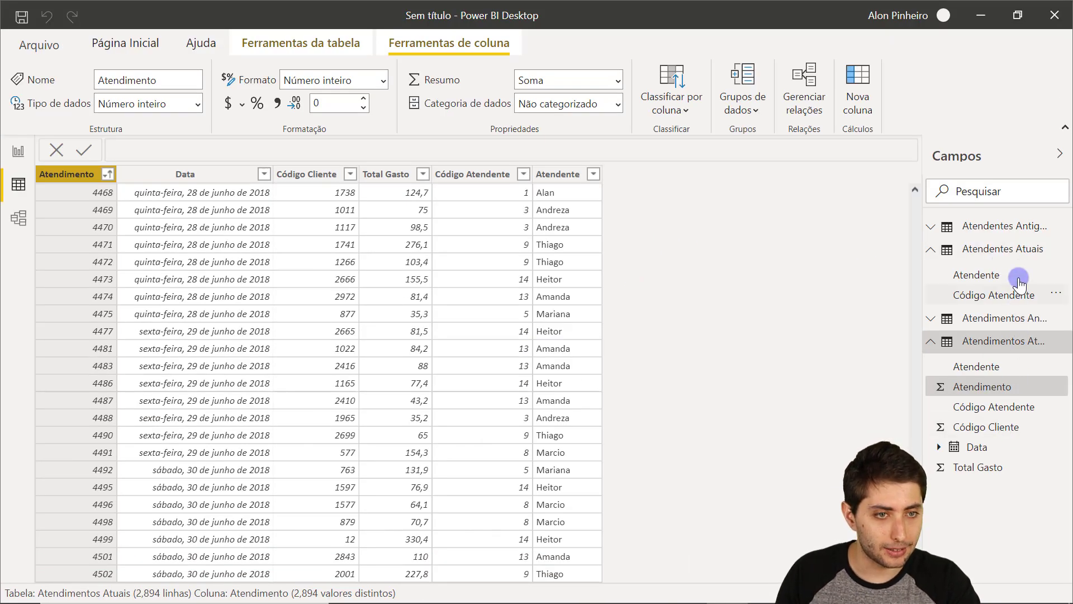
# Sort the Atendimentos Antigos table by Atendimento in ascending order and examine its last rows
pyautogui.click(1026, 323)
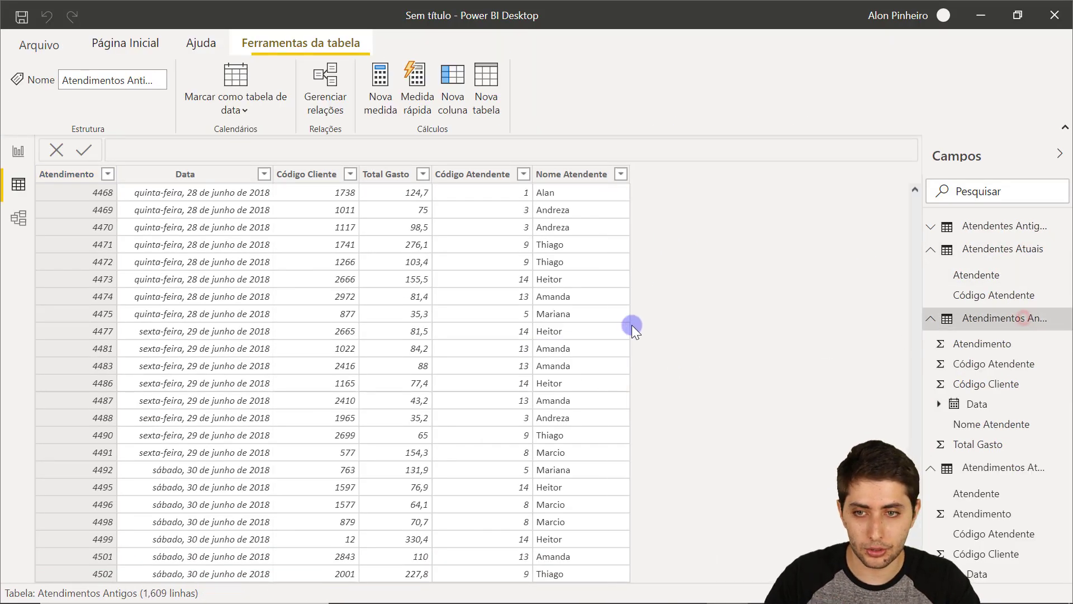
pyautogui.click(107, 176)
pyautogui.click(108, 174)
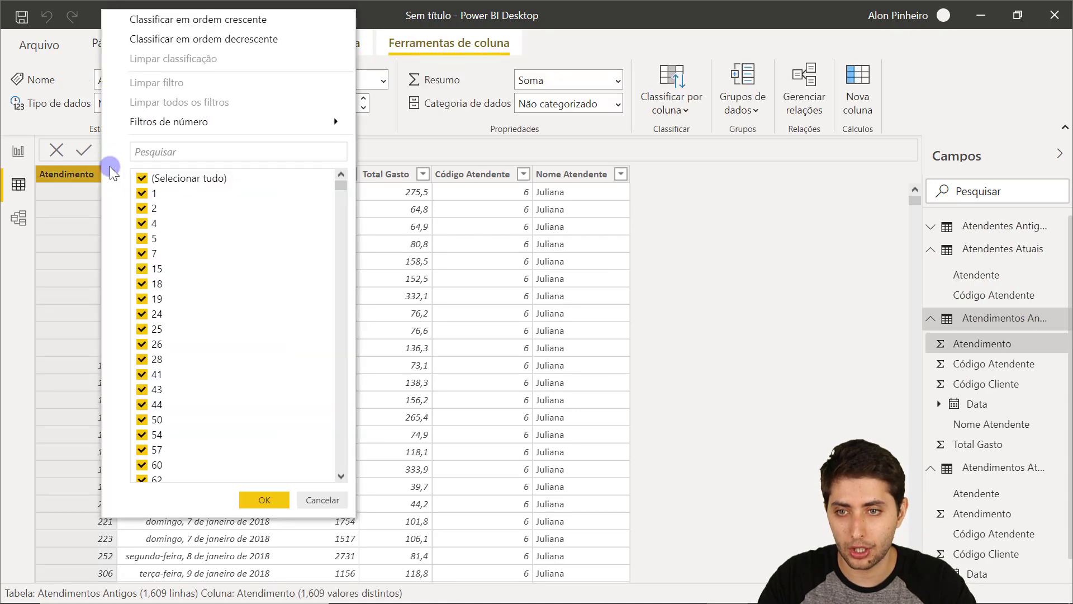
pyautogui.click(194, 25)
pyautogui.moveTo(915, 200); pyautogui.dragTo(917, 507)
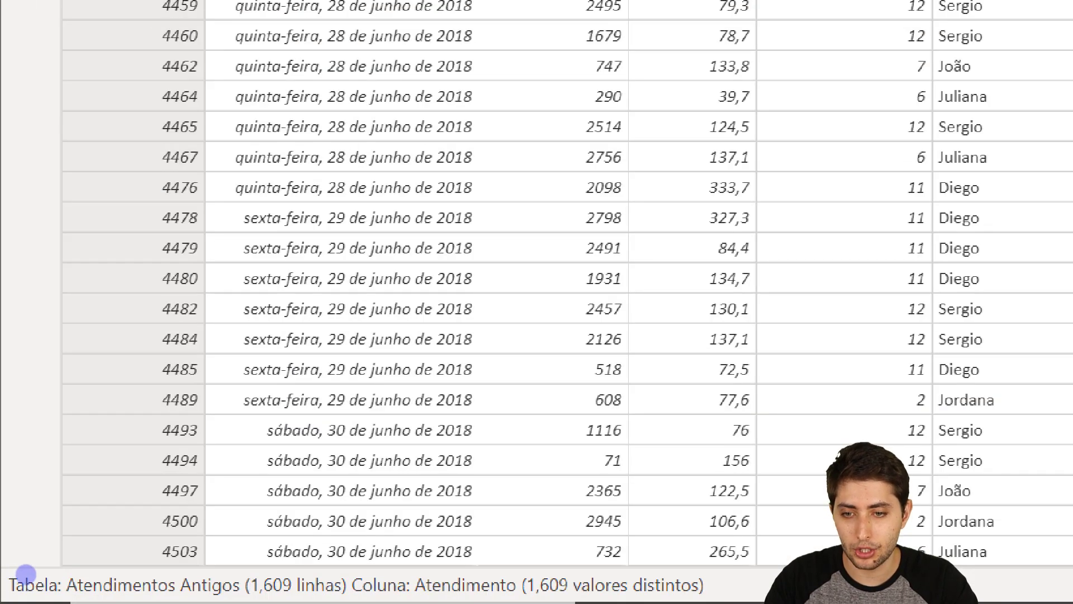
# Return to the Atendimentos Atuais table and refresh the model's data from the Excel source
pyautogui.click(956, 317)
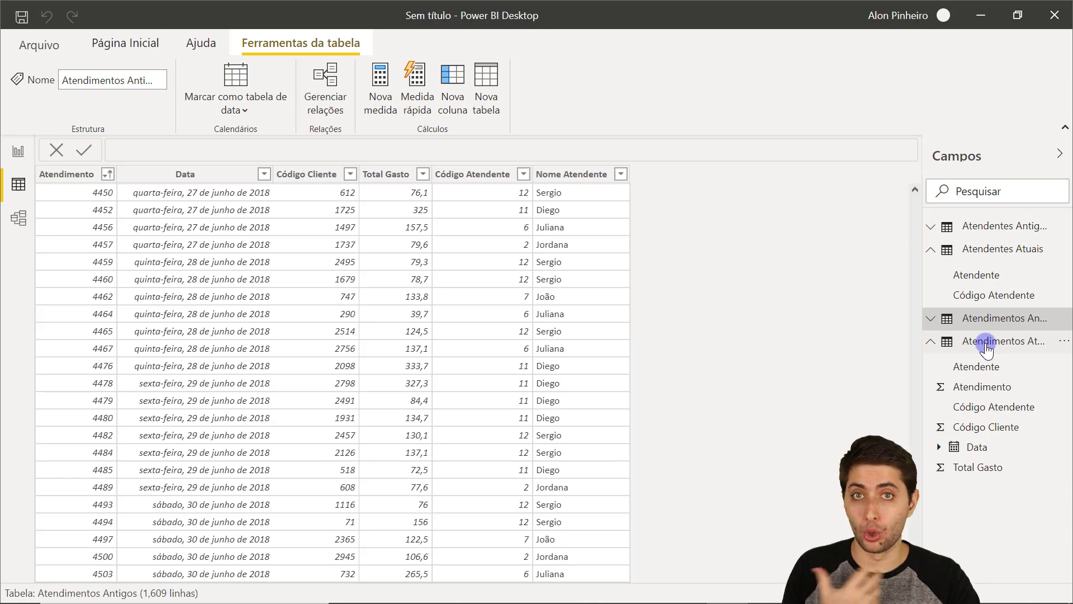
pyautogui.click(985, 344)
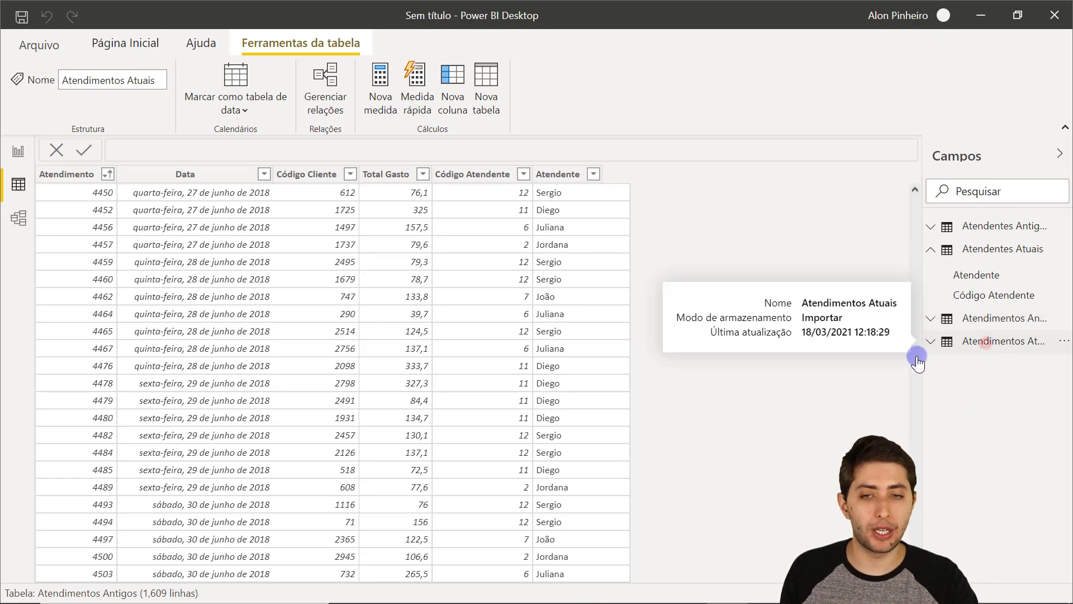
pyautogui.moveTo(917, 203); pyautogui.dragTo(917, 565)
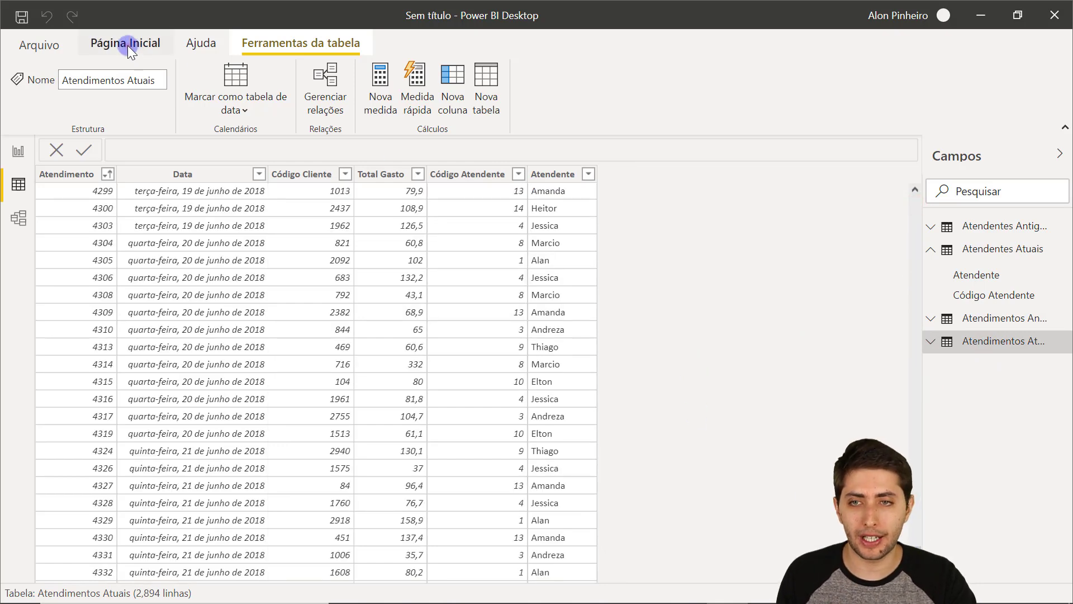
pyautogui.click(127, 45)
pyautogui.click(520, 89)
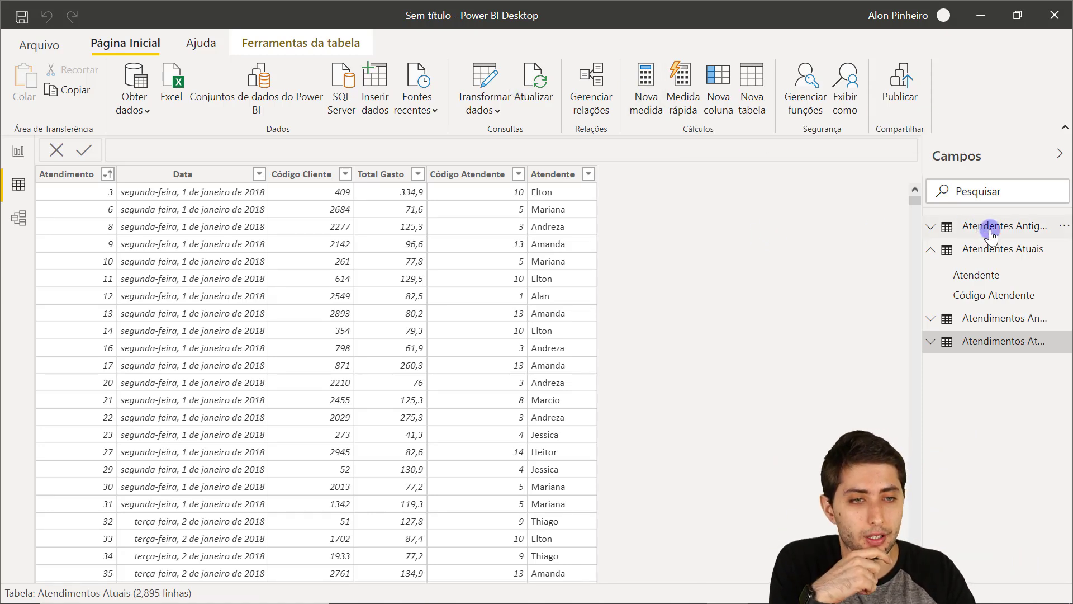
# Check the refreshed Atendentes Atuais table and the last rows of Atendimentos Atuais for the newly added records
pyautogui.click(1004, 249)
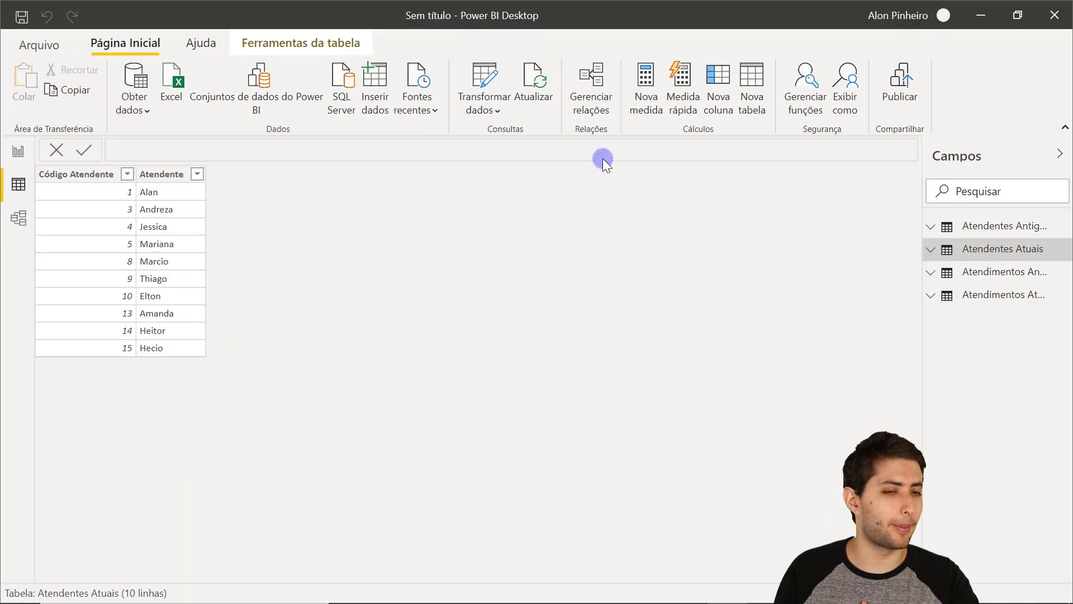
pyautogui.click(956, 296)
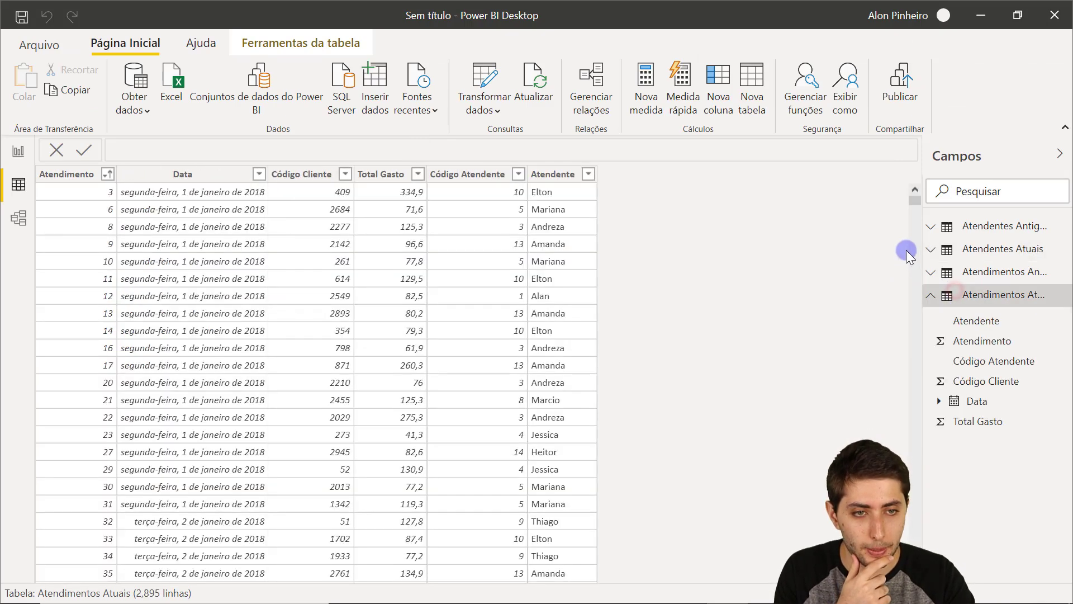
pyautogui.moveTo(915, 210); pyautogui.dragTo(675, 554)
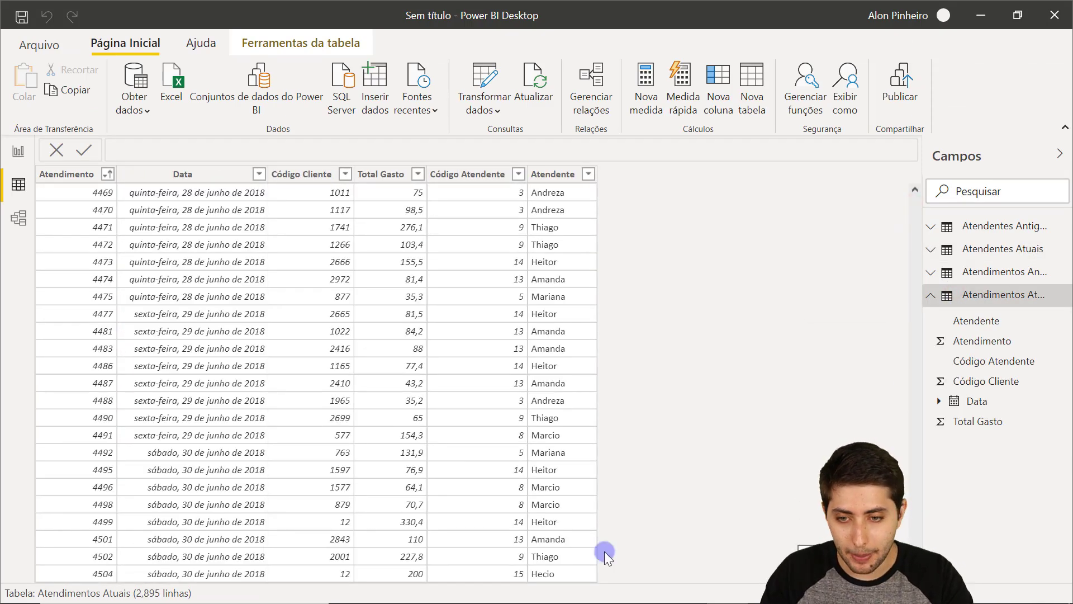